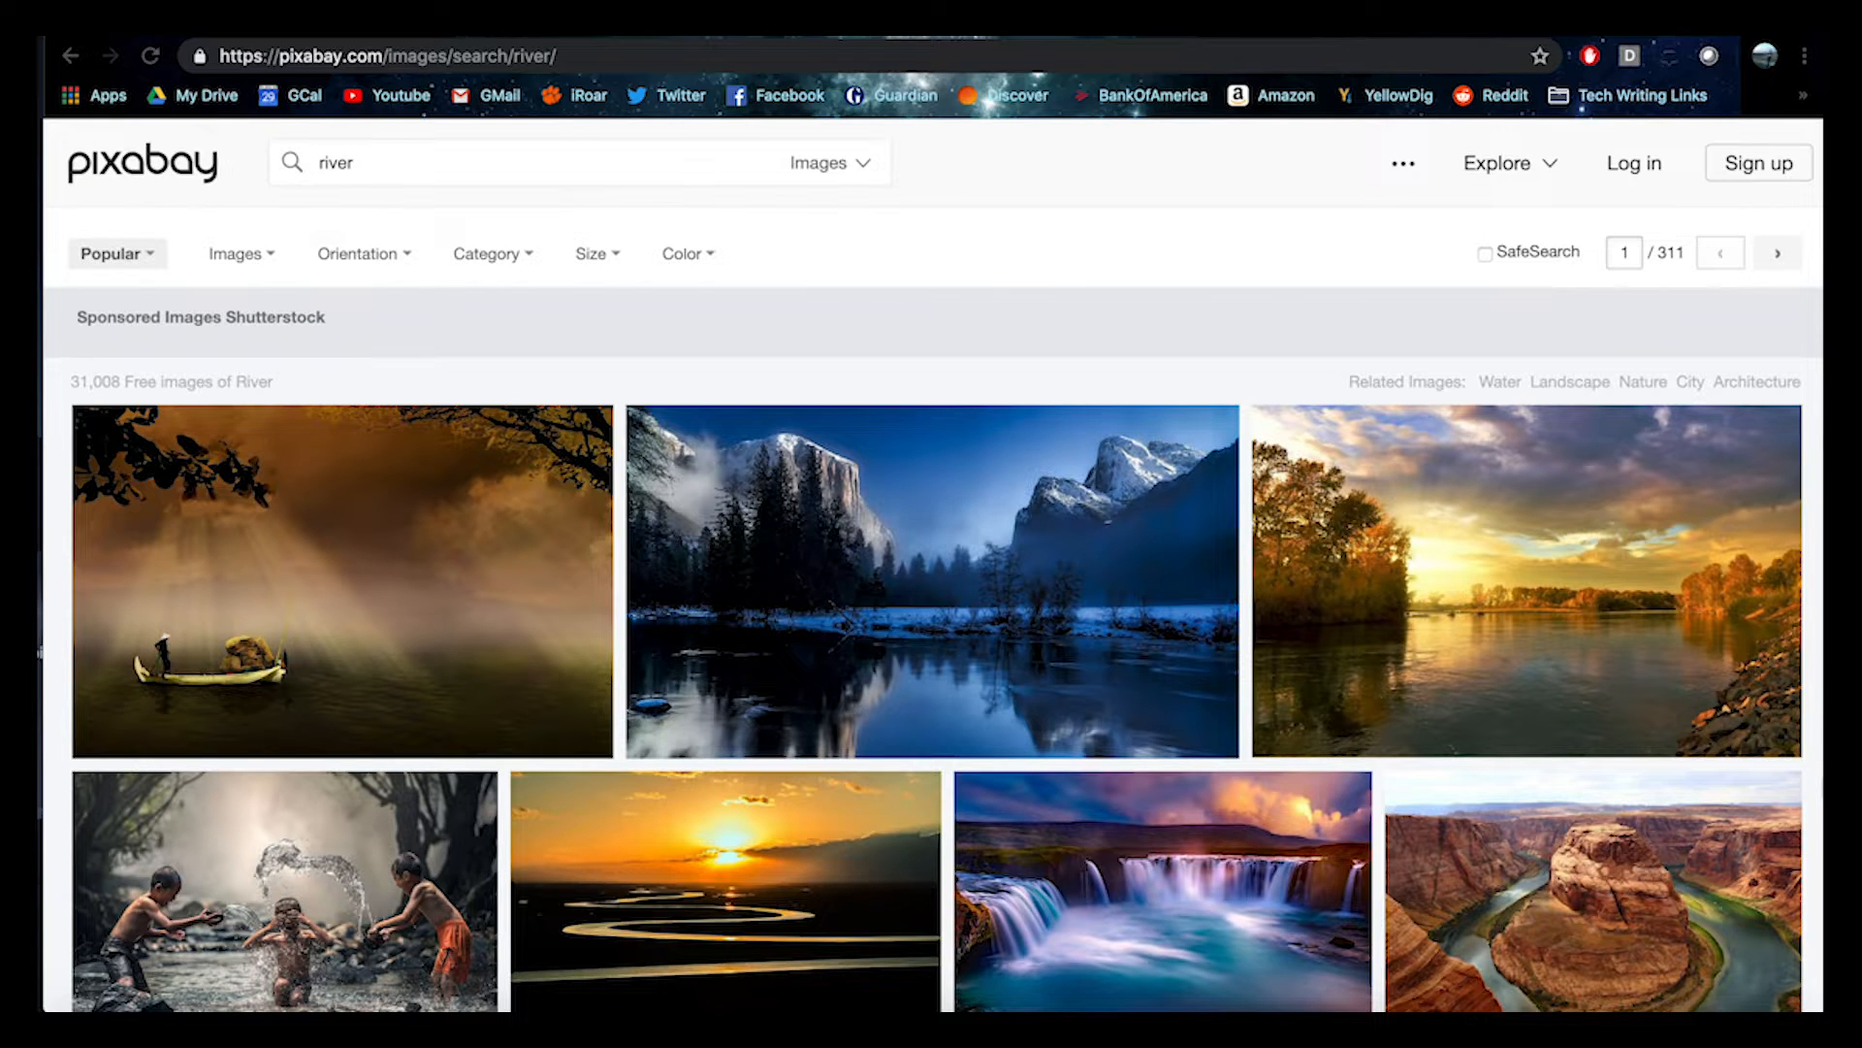
- Look through the free river photos on Pixabay, view the page of the two boys boxing in the water, and return to the results
{"action": "scroll", "coordinate": [1060, 742], "scroll_direction": "down", "scroll_amount": 1}
{"action": "scroll", "coordinate": [1060, 742], "scroll_direction": "up", "scroll_amount": 1}
{"action": "scroll", "coordinate": [1062, 702], "scroll_direction": "down", "scroll_amount": 8}
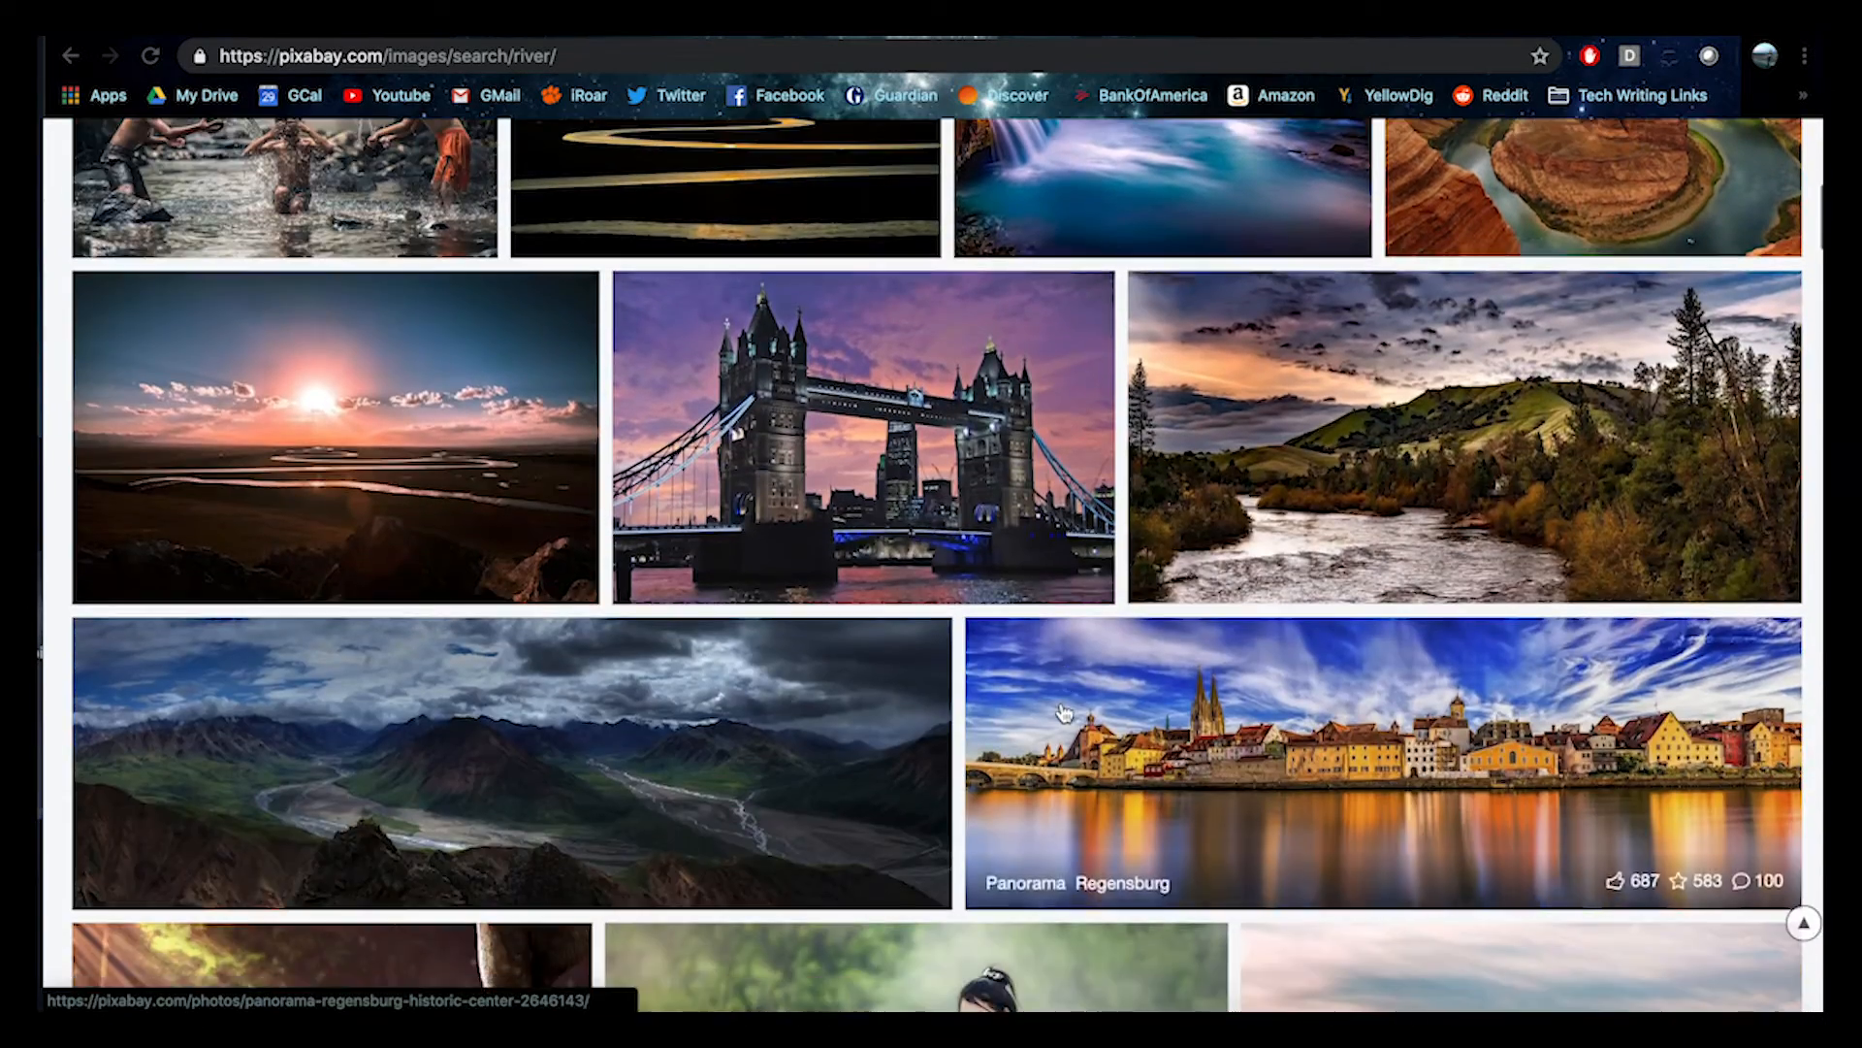
{"action": "scroll", "coordinate": [1064, 713], "scroll_direction": "up", "scroll_amount": 10}
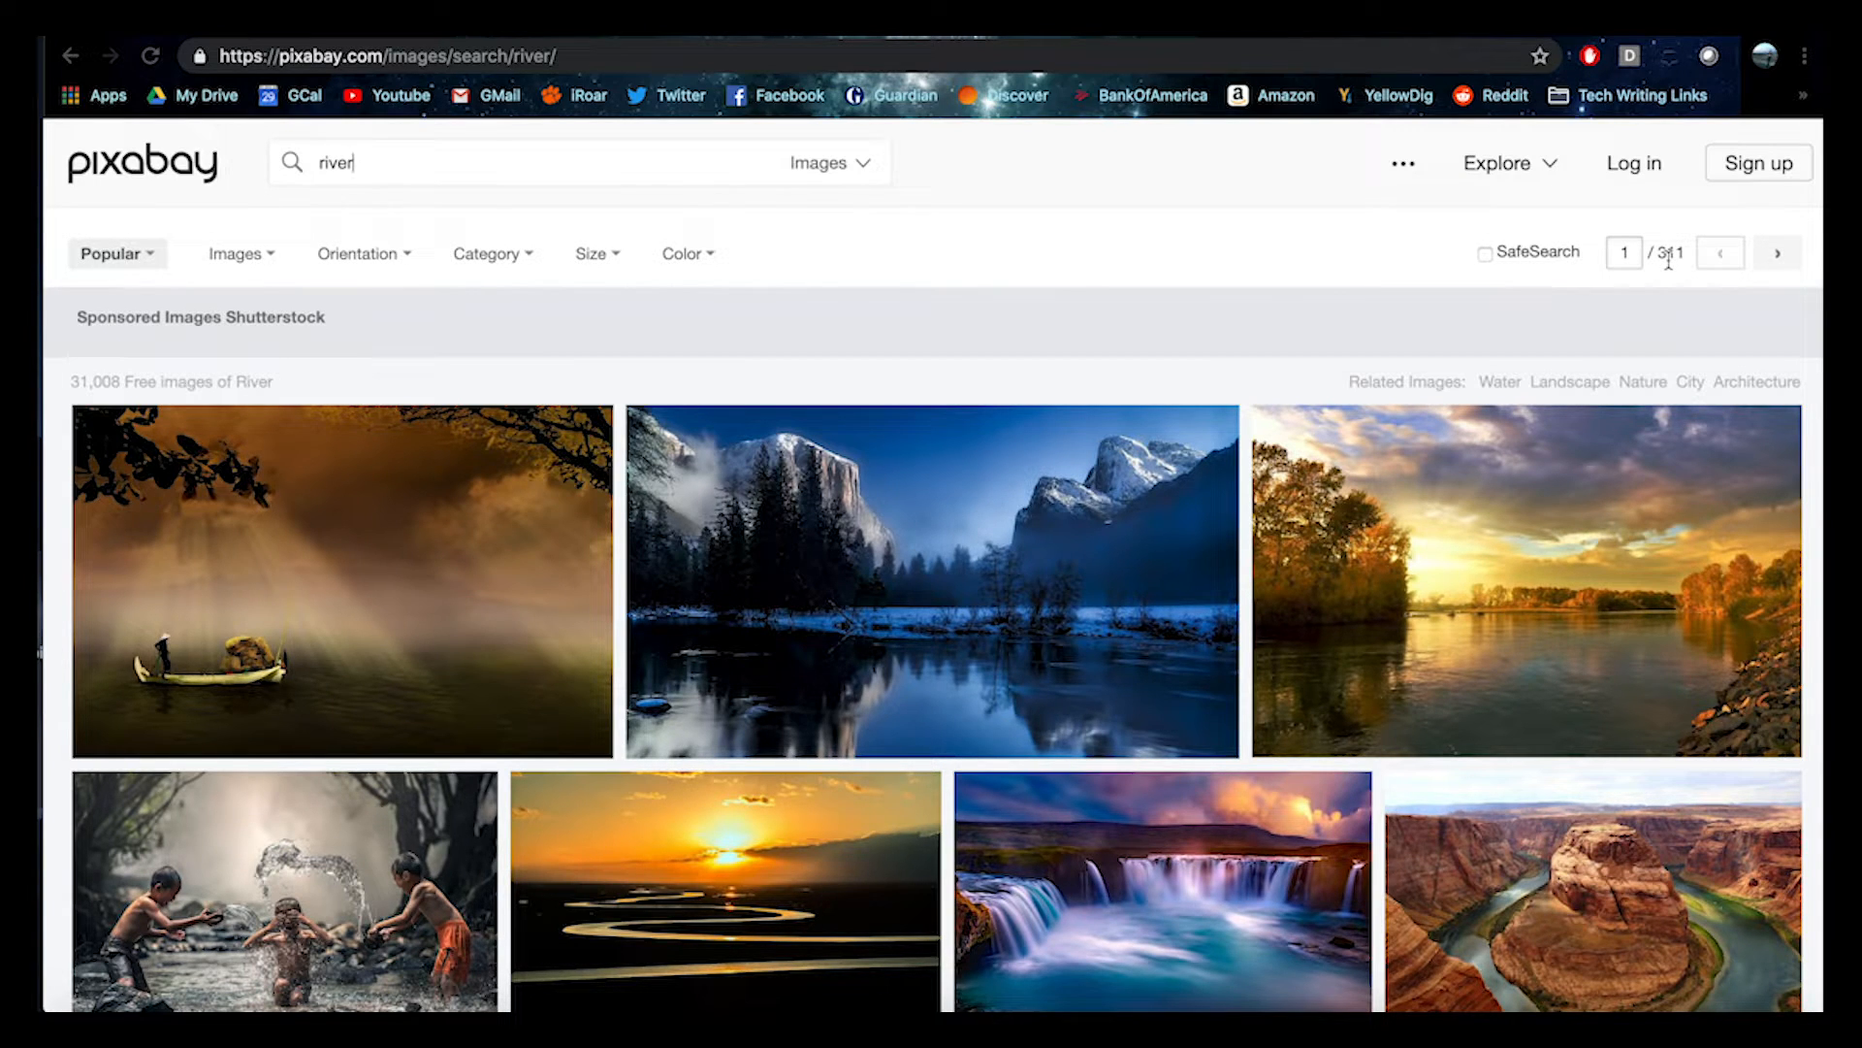
{"action": "scroll", "coordinate": [1184, 678], "scroll_direction": "down", "scroll_amount": 8}
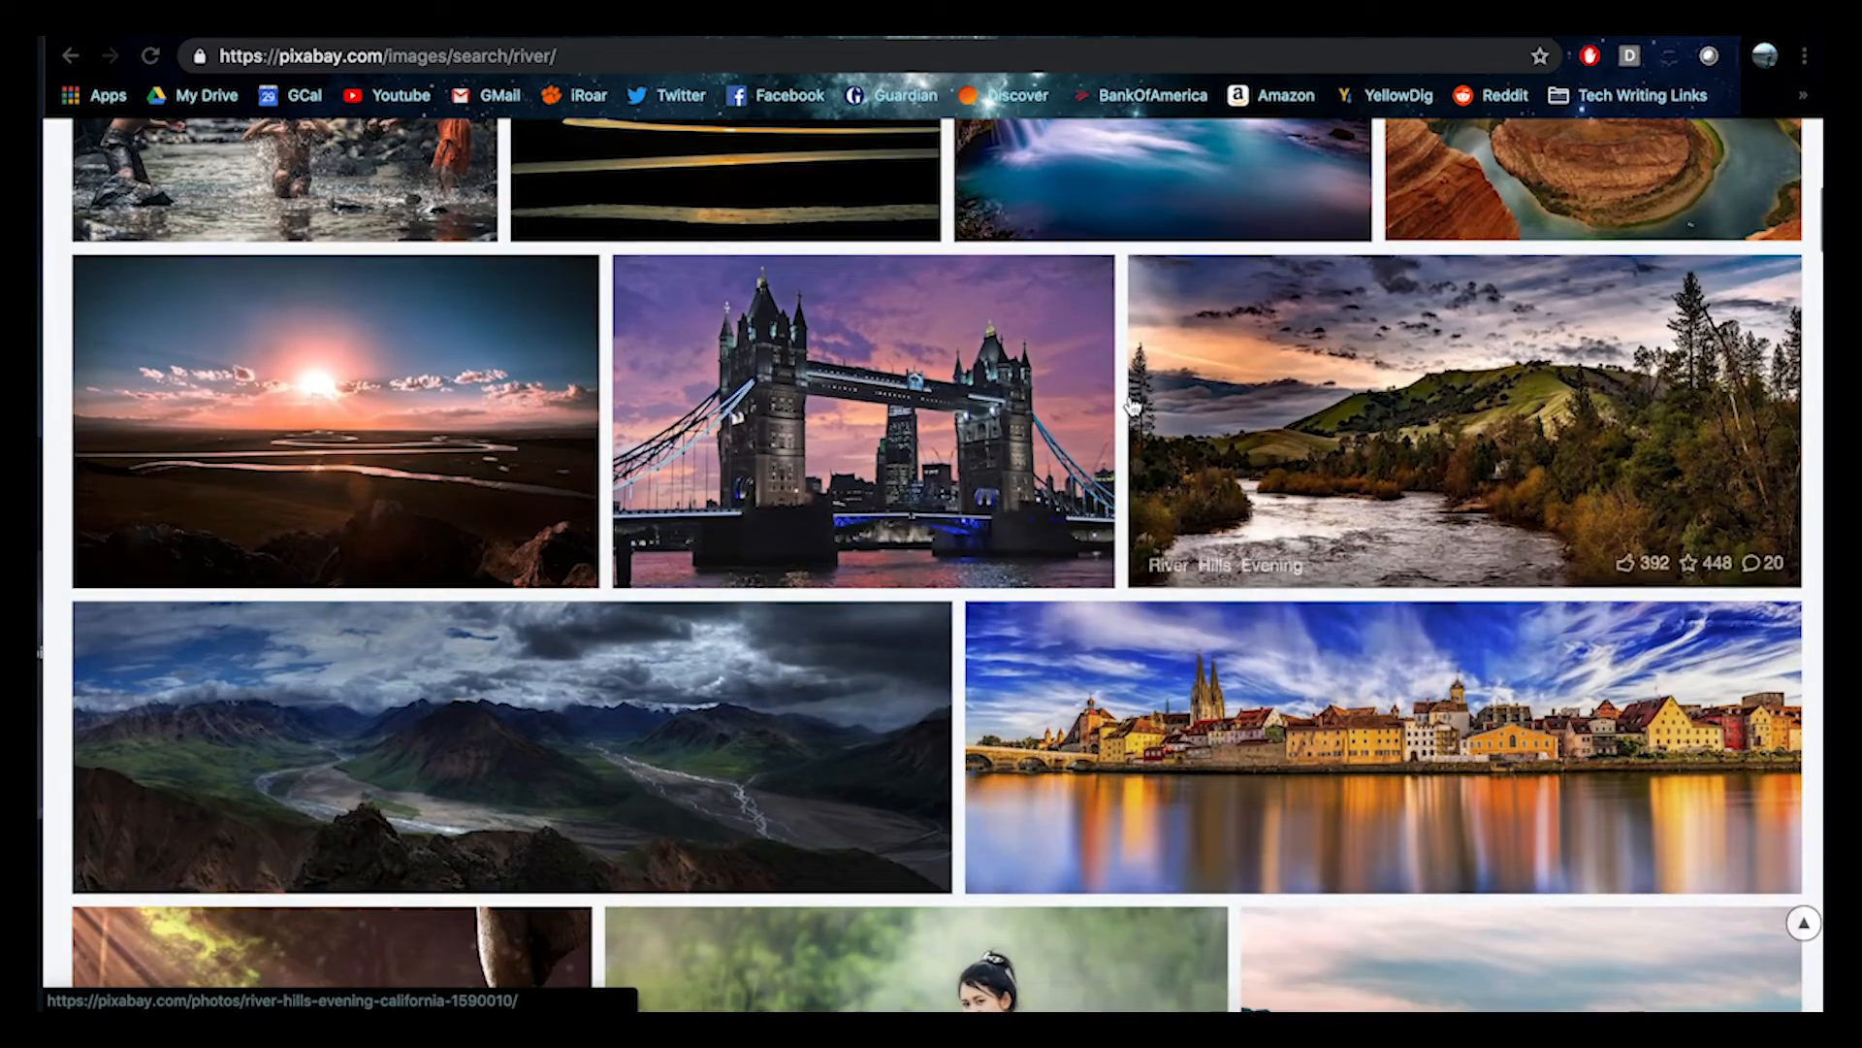
{"action": "scroll", "coordinate": [1239, 665], "scroll_direction": "down", "scroll_amount": 14}
{"action": "scroll", "coordinate": [1242, 665], "scroll_direction": "up", "scroll_amount": 20}
{"action": "scroll", "coordinate": [1242, 665], "scroll_direction": "down", "scroll_amount": 15}
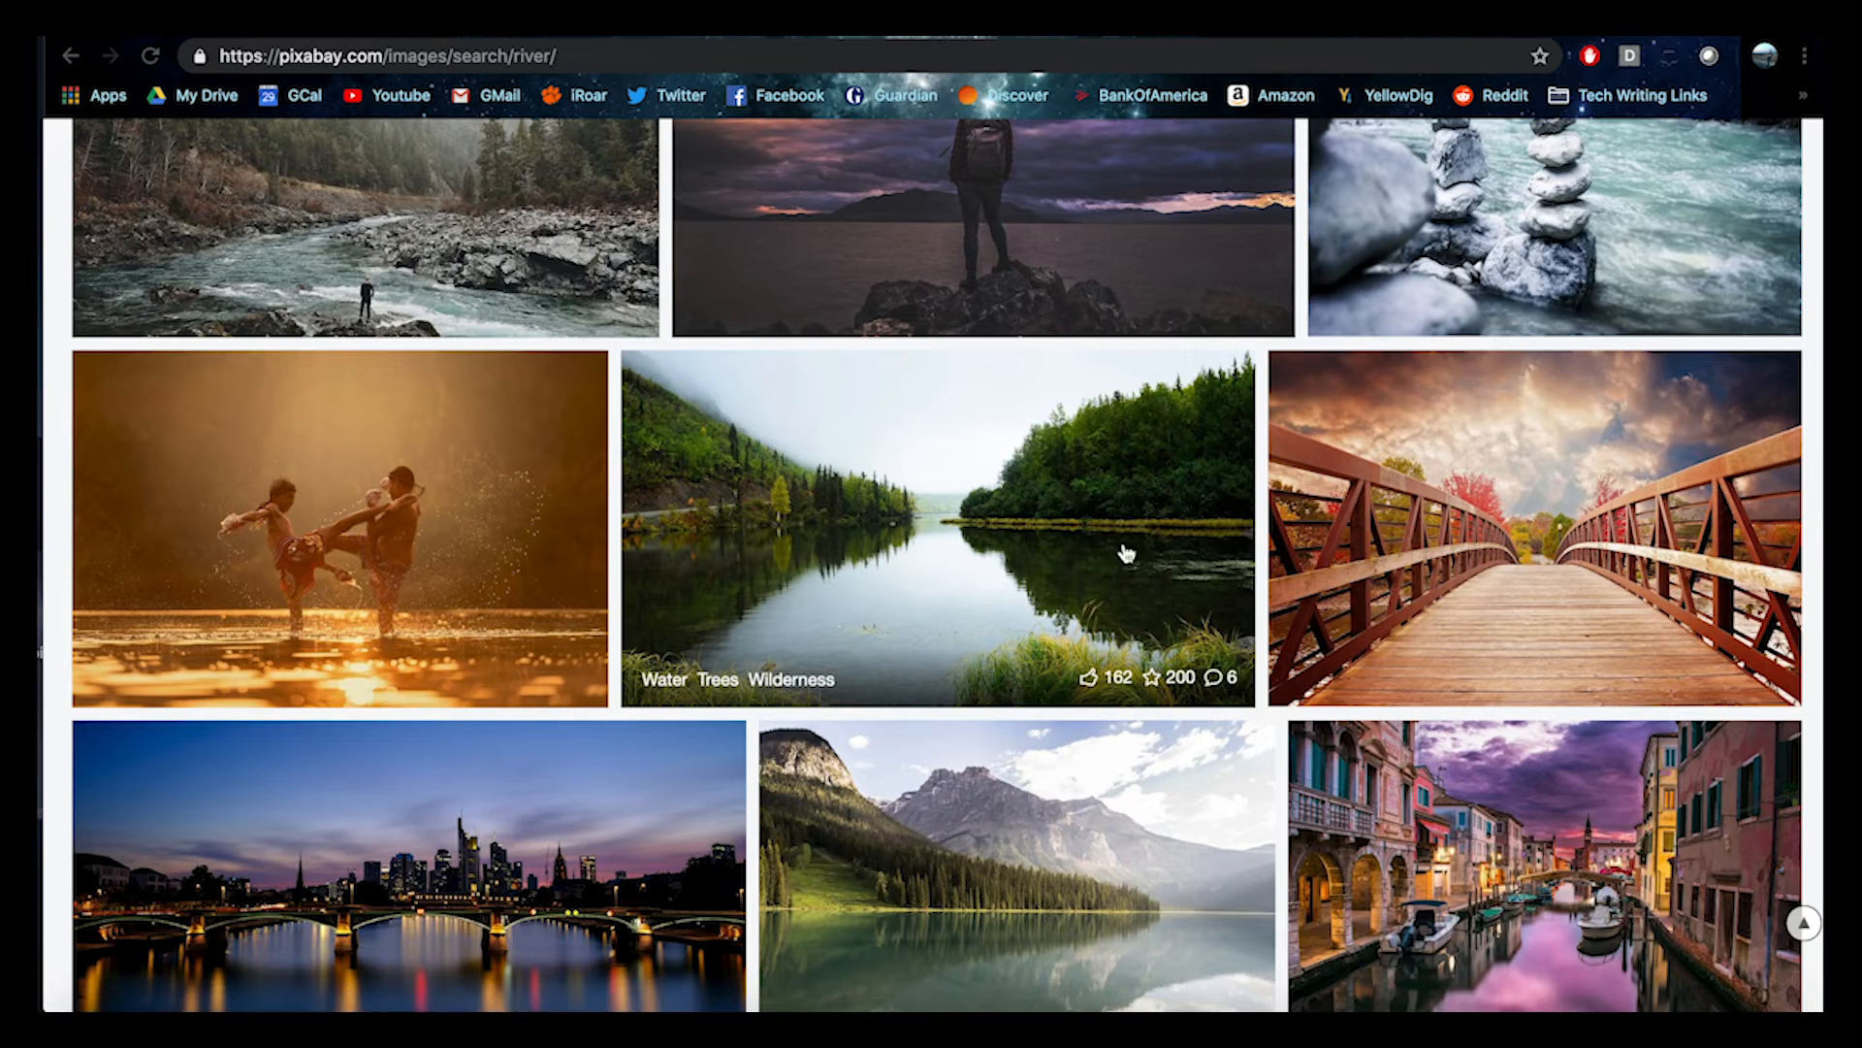
{"action": "left_click", "coordinate": [327, 554]}
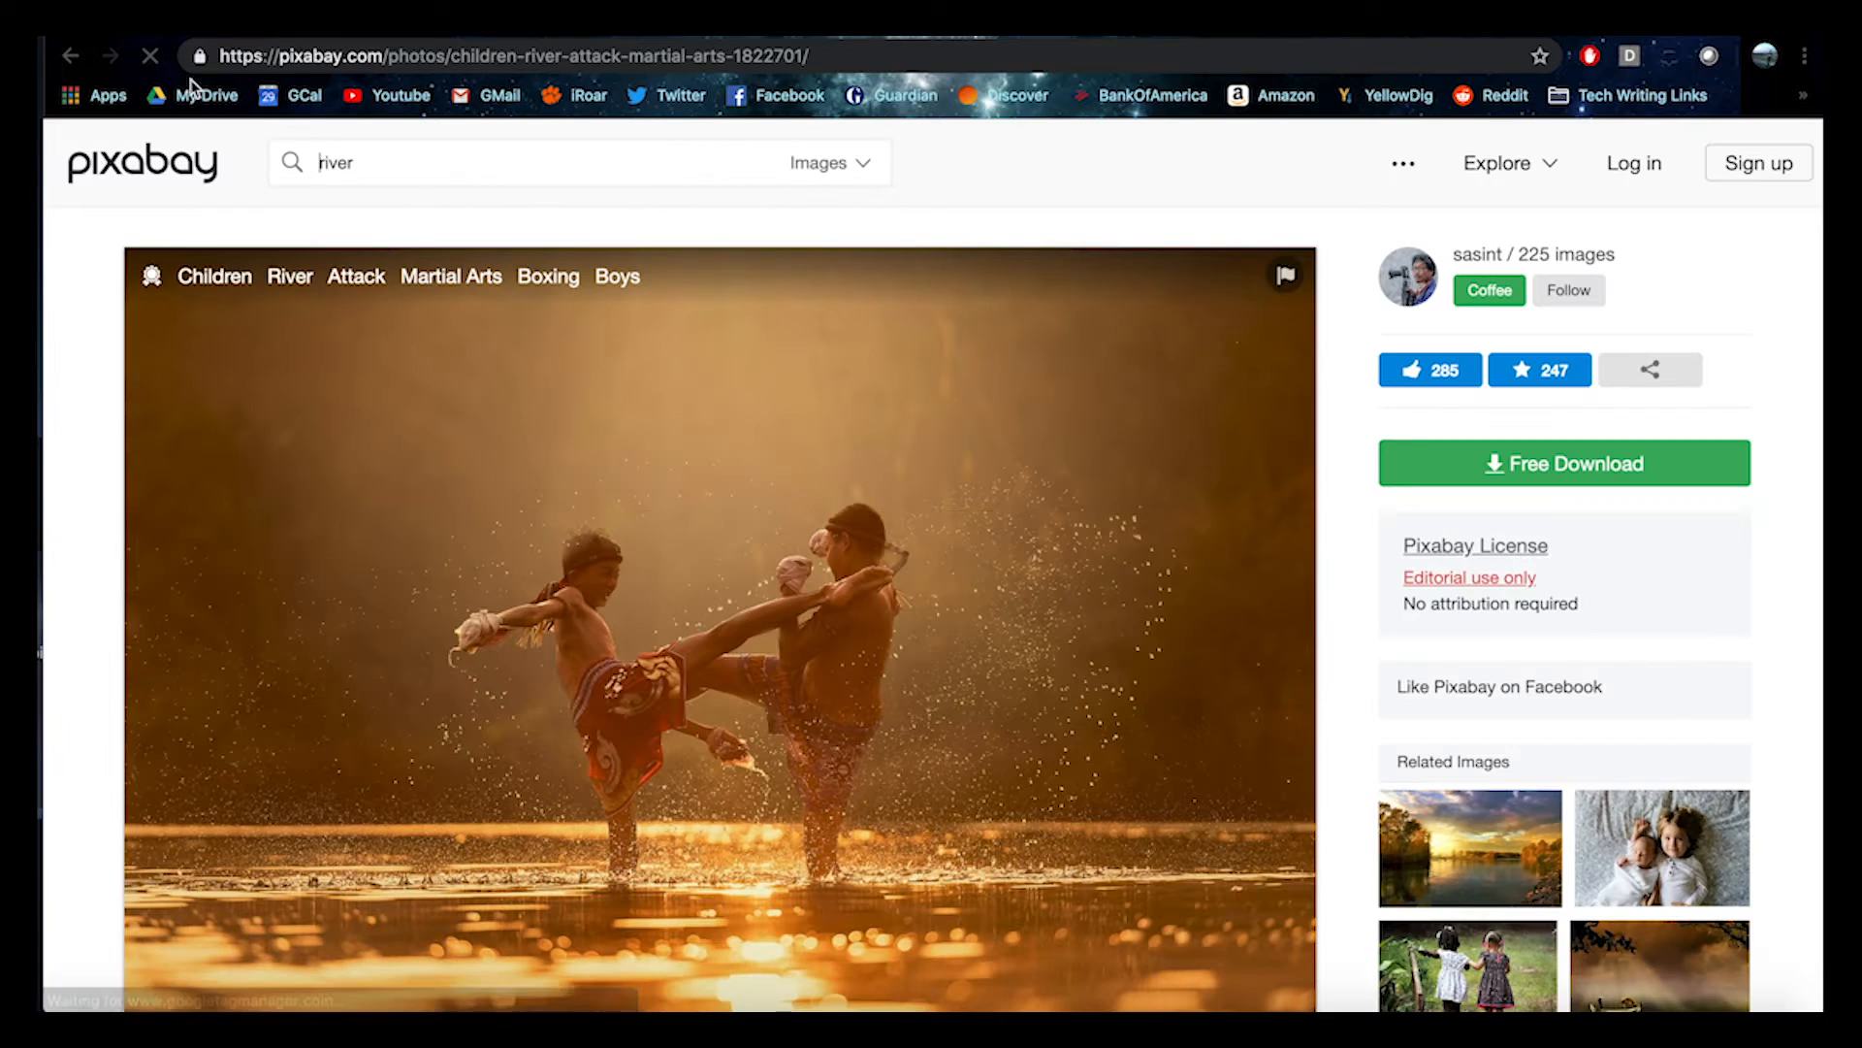
{"action": "left_click", "coordinate": [74, 58]}
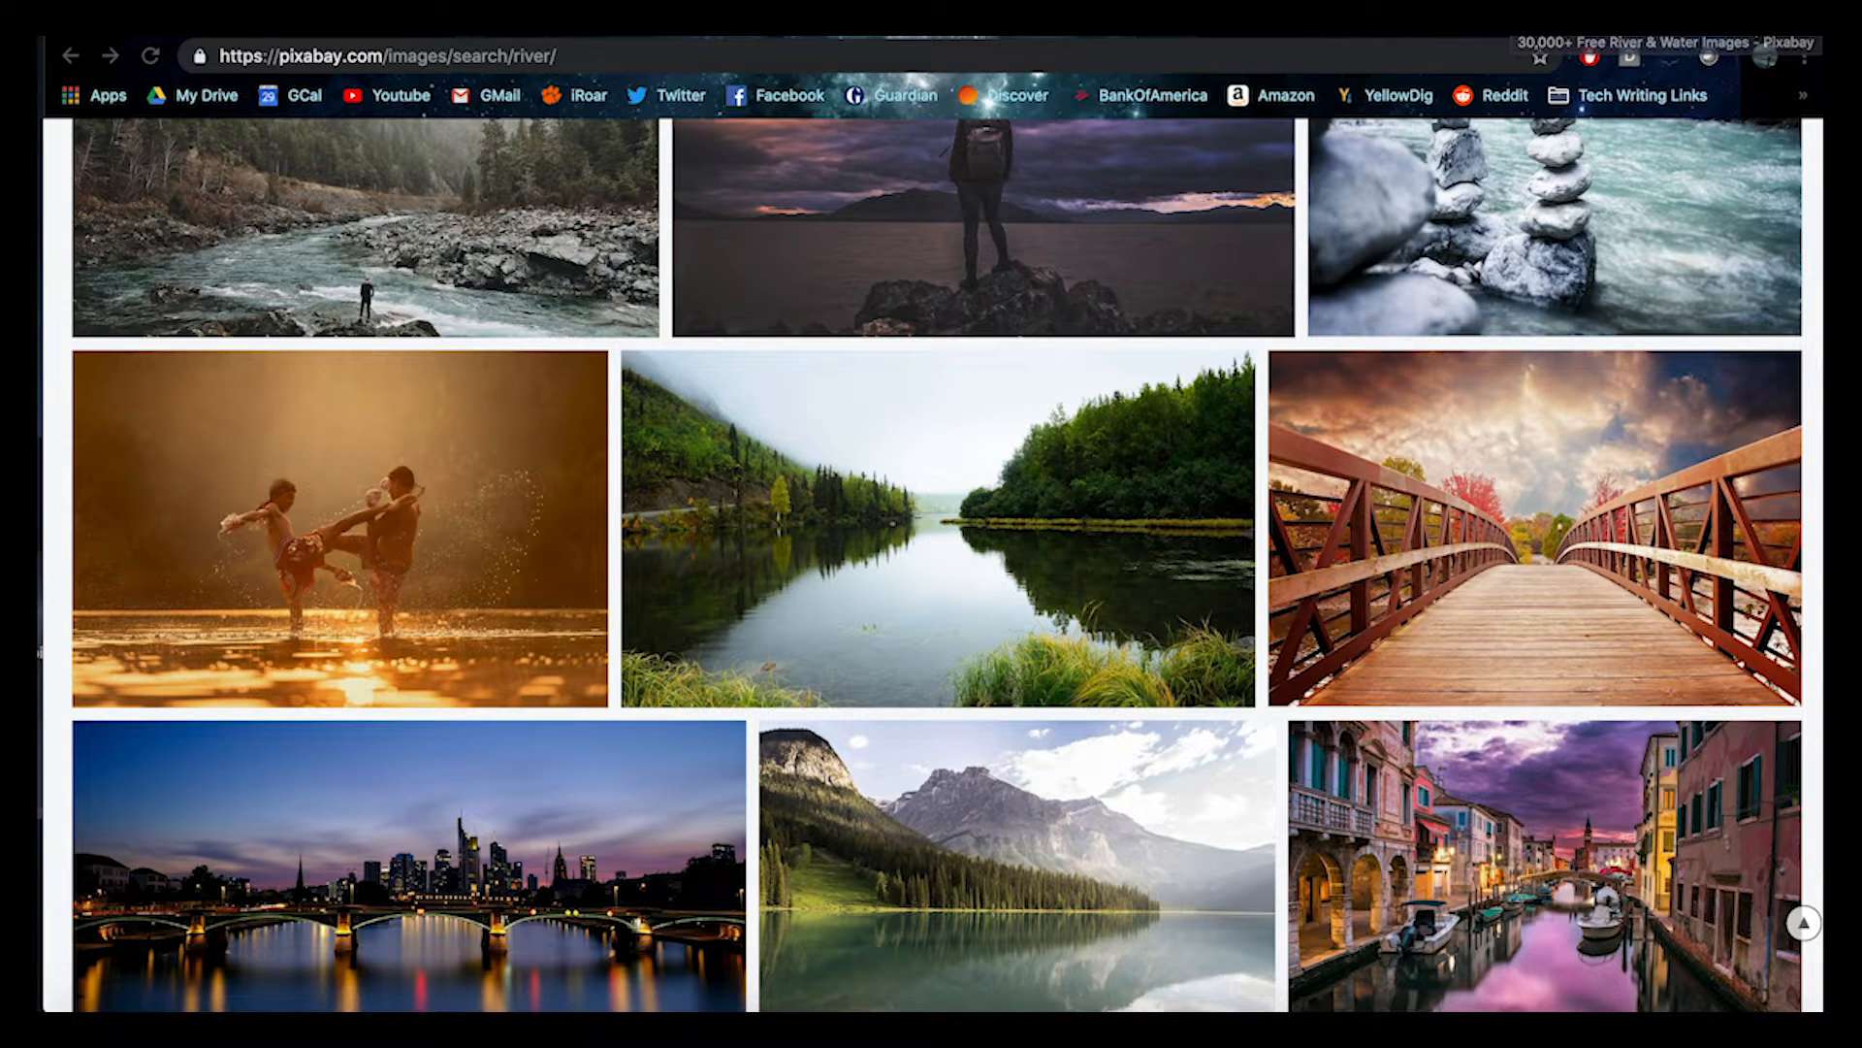
- Open spark.adobe.com in a new browser tab
{"action": "key", "text": "super+t"}
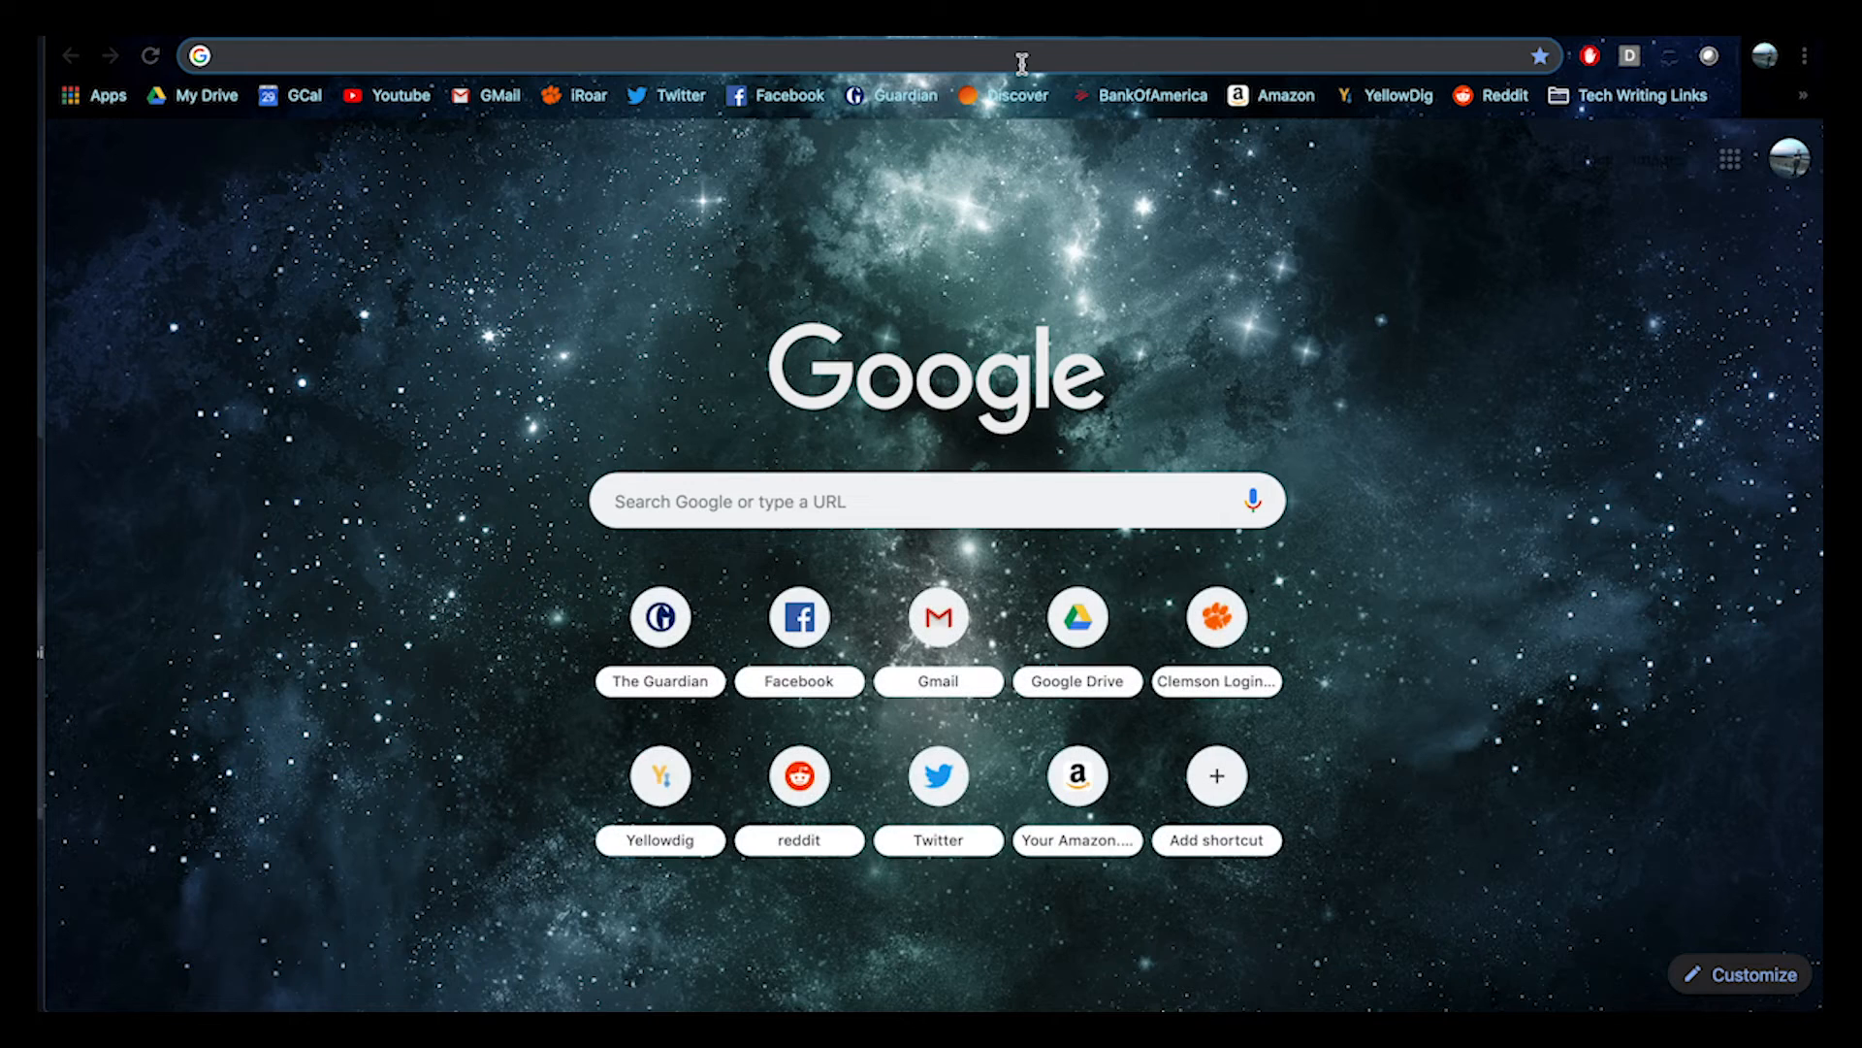
{"action": "type", "text": "spark.ado"}
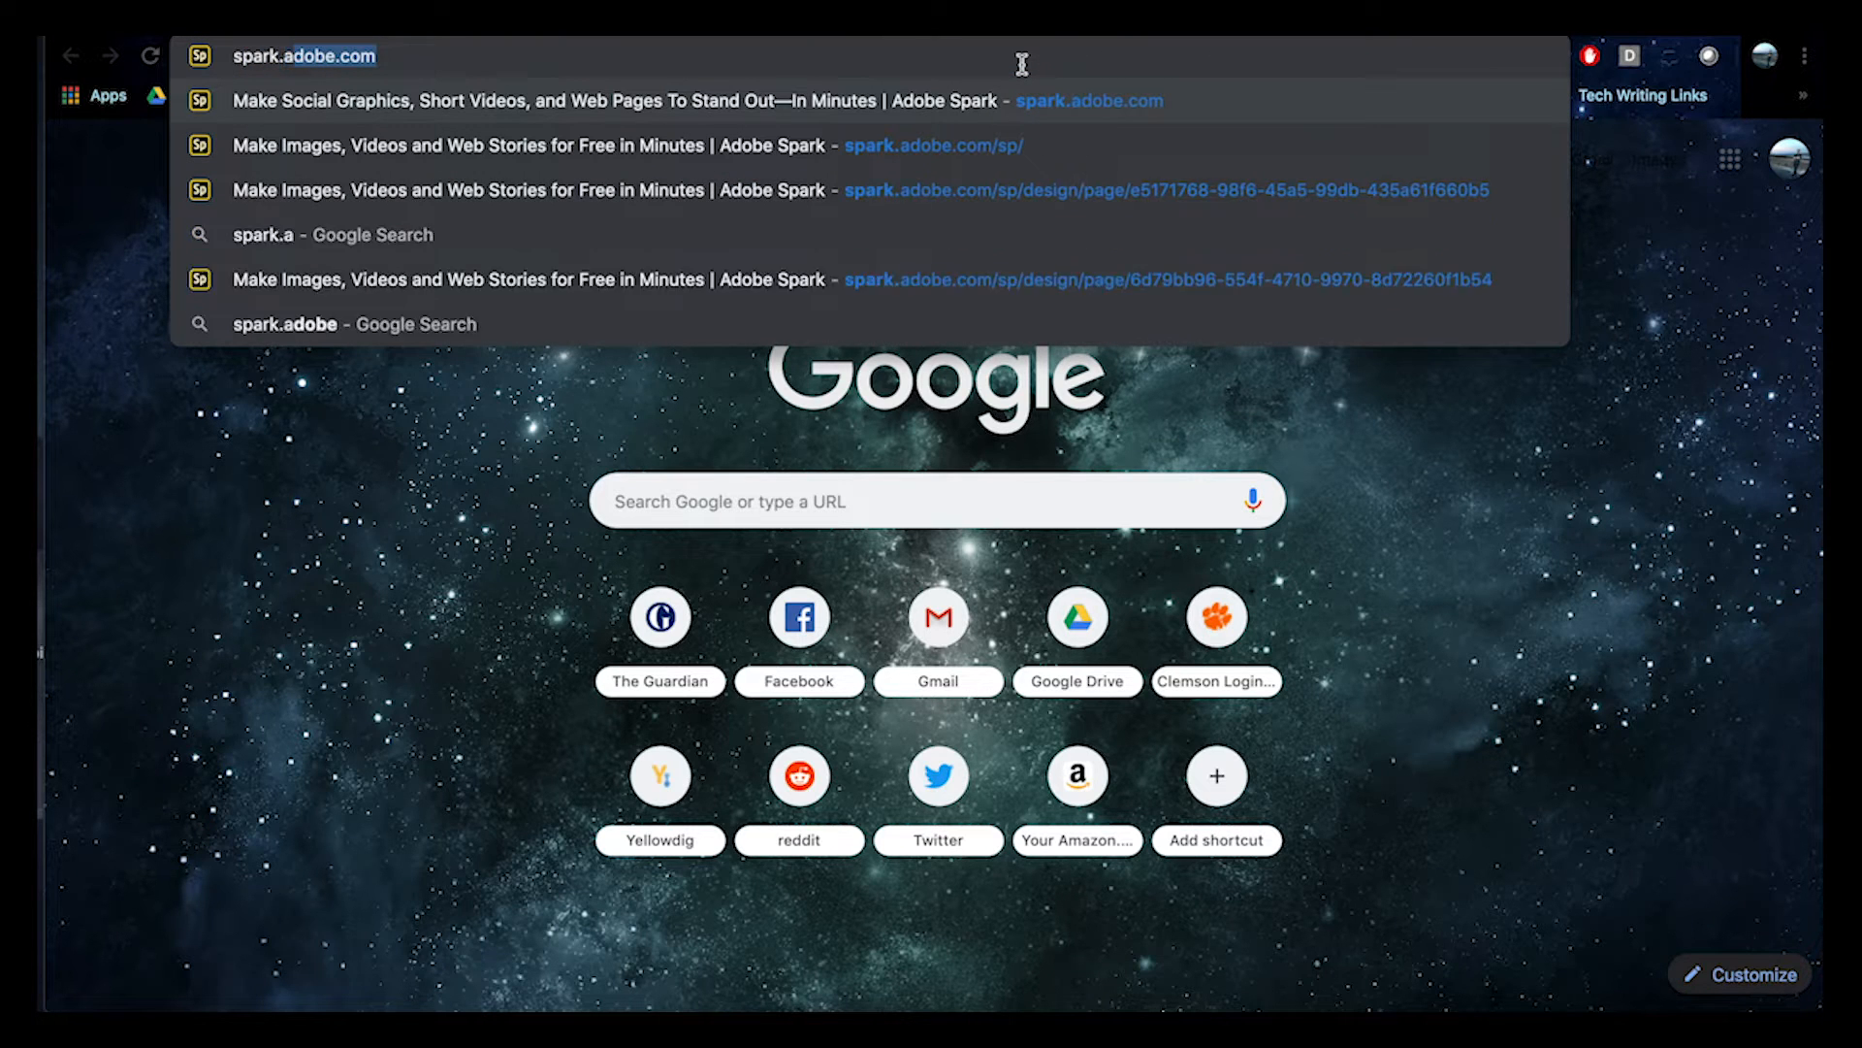
{"action": "type", "text": "be.com"}
{"action": "key", "text": "Return"}
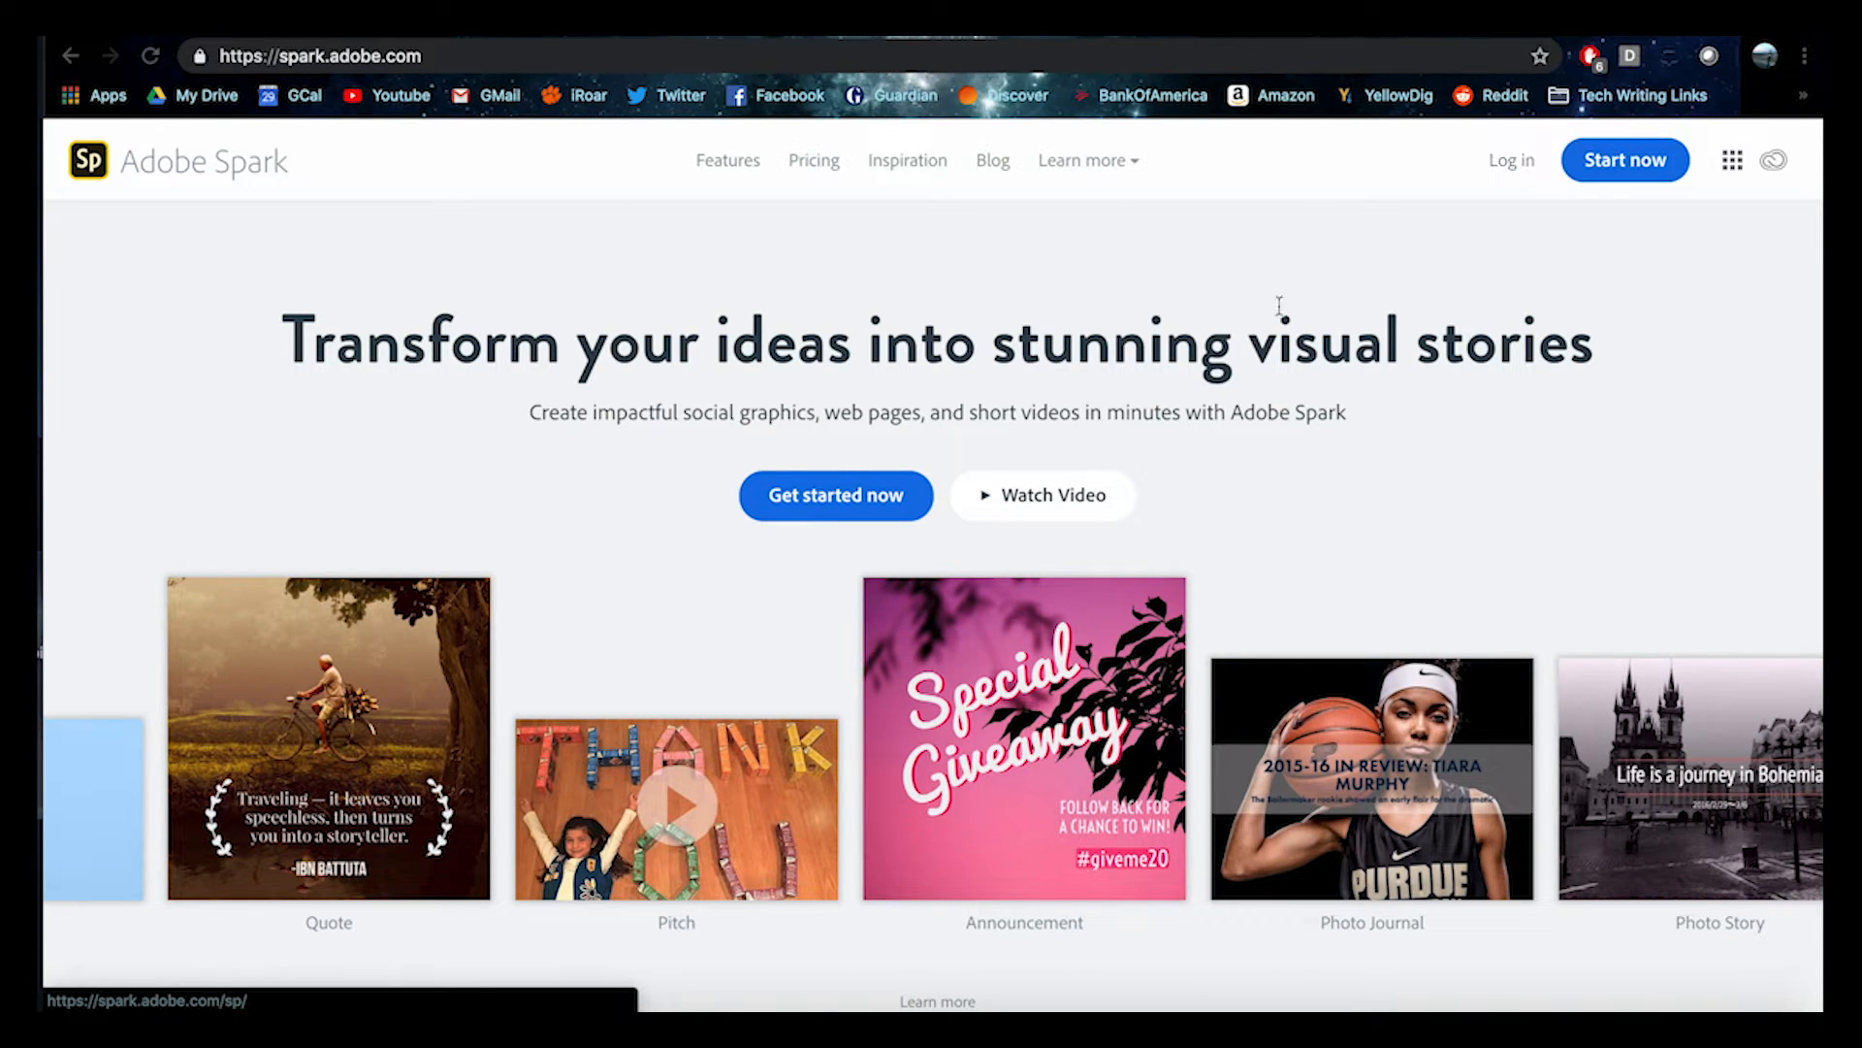
- Log in to Adobe Spark with a school account, filling in the account holder's e-mail address
{"action": "left_click", "coordinate": [1516, 164]}
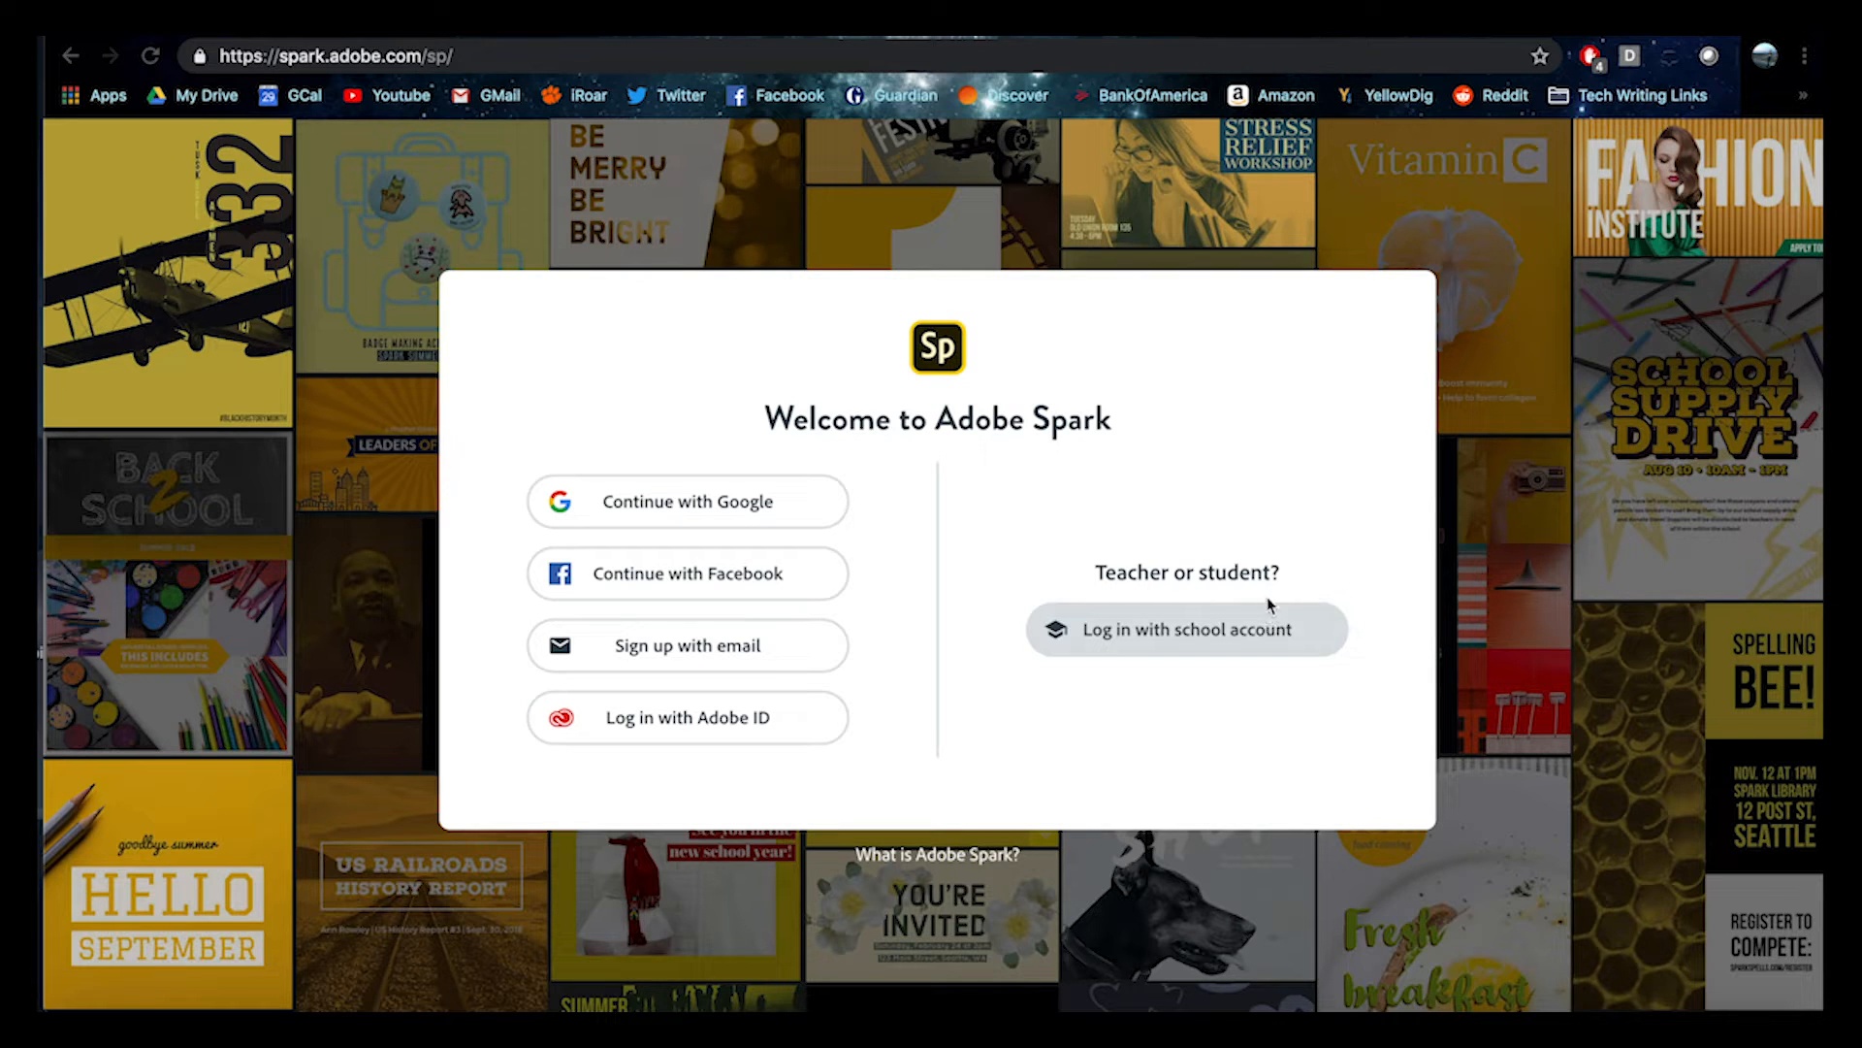
{"action": "left_click", "coordinate": [1171, 636]}
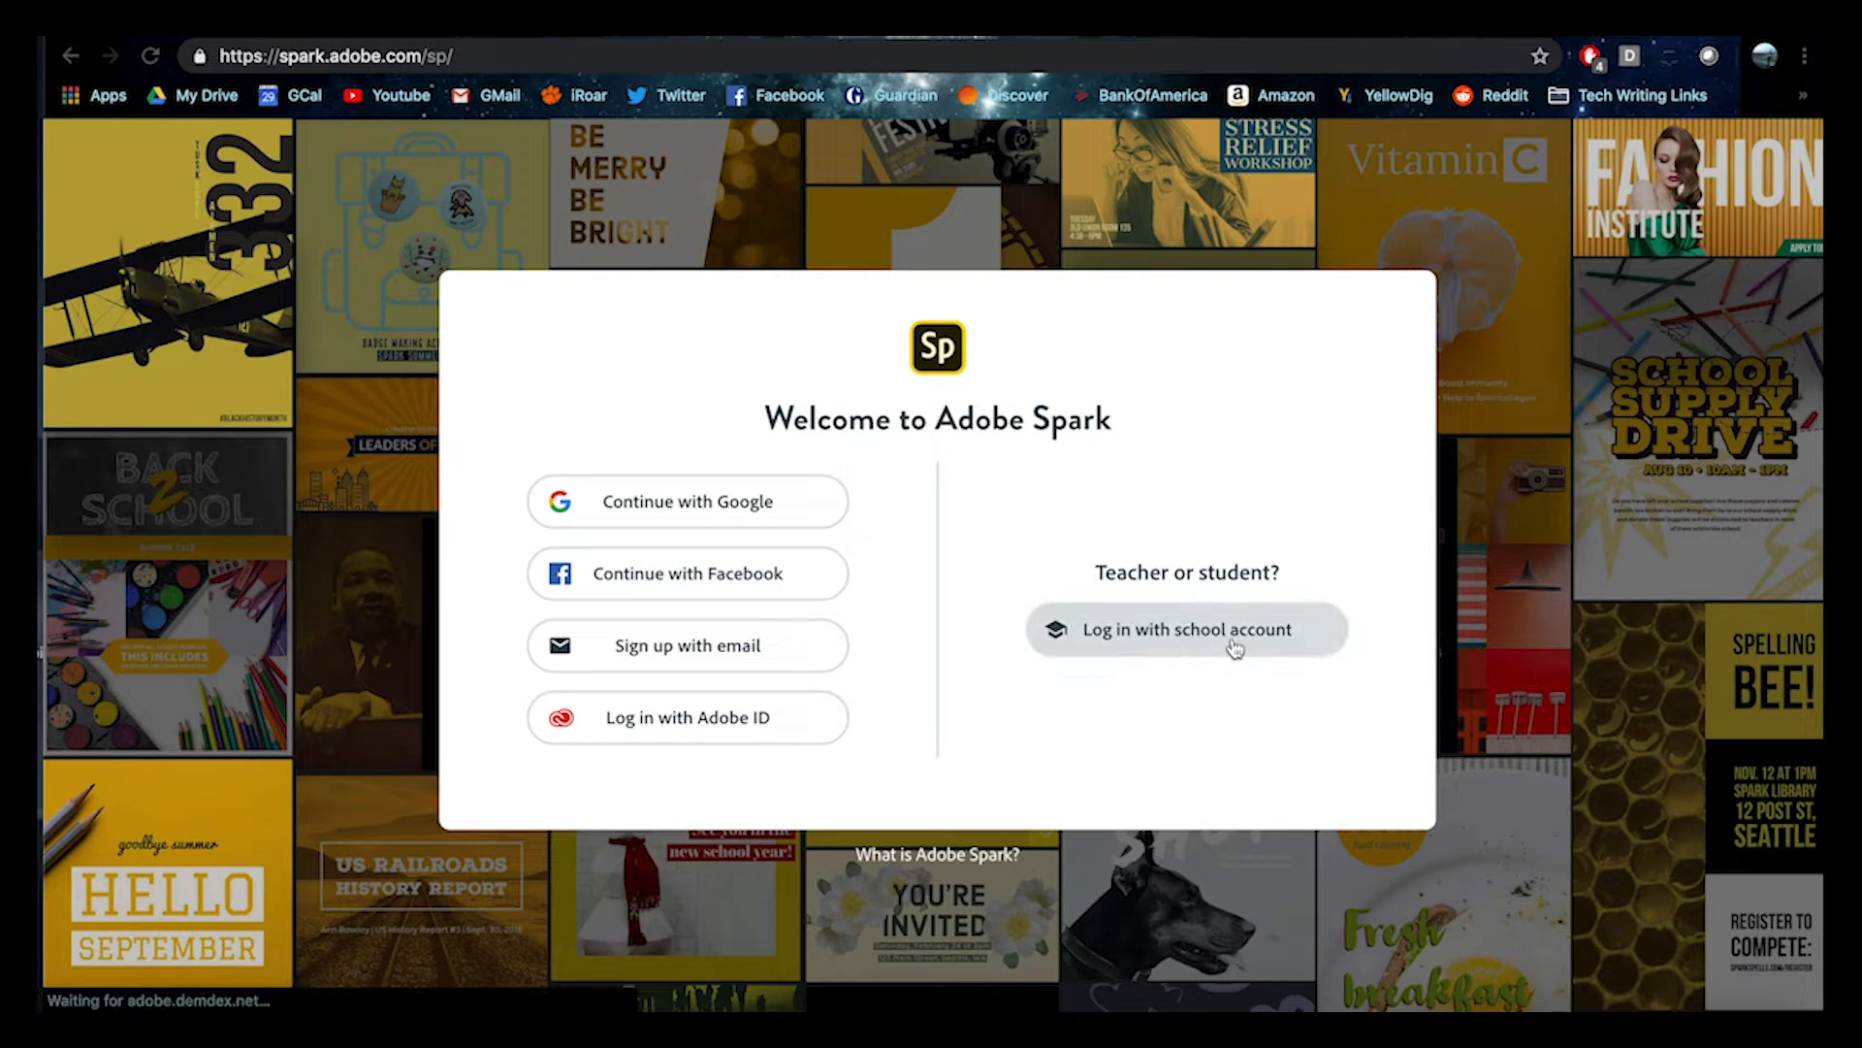
{"action": "type", "text": "j"}
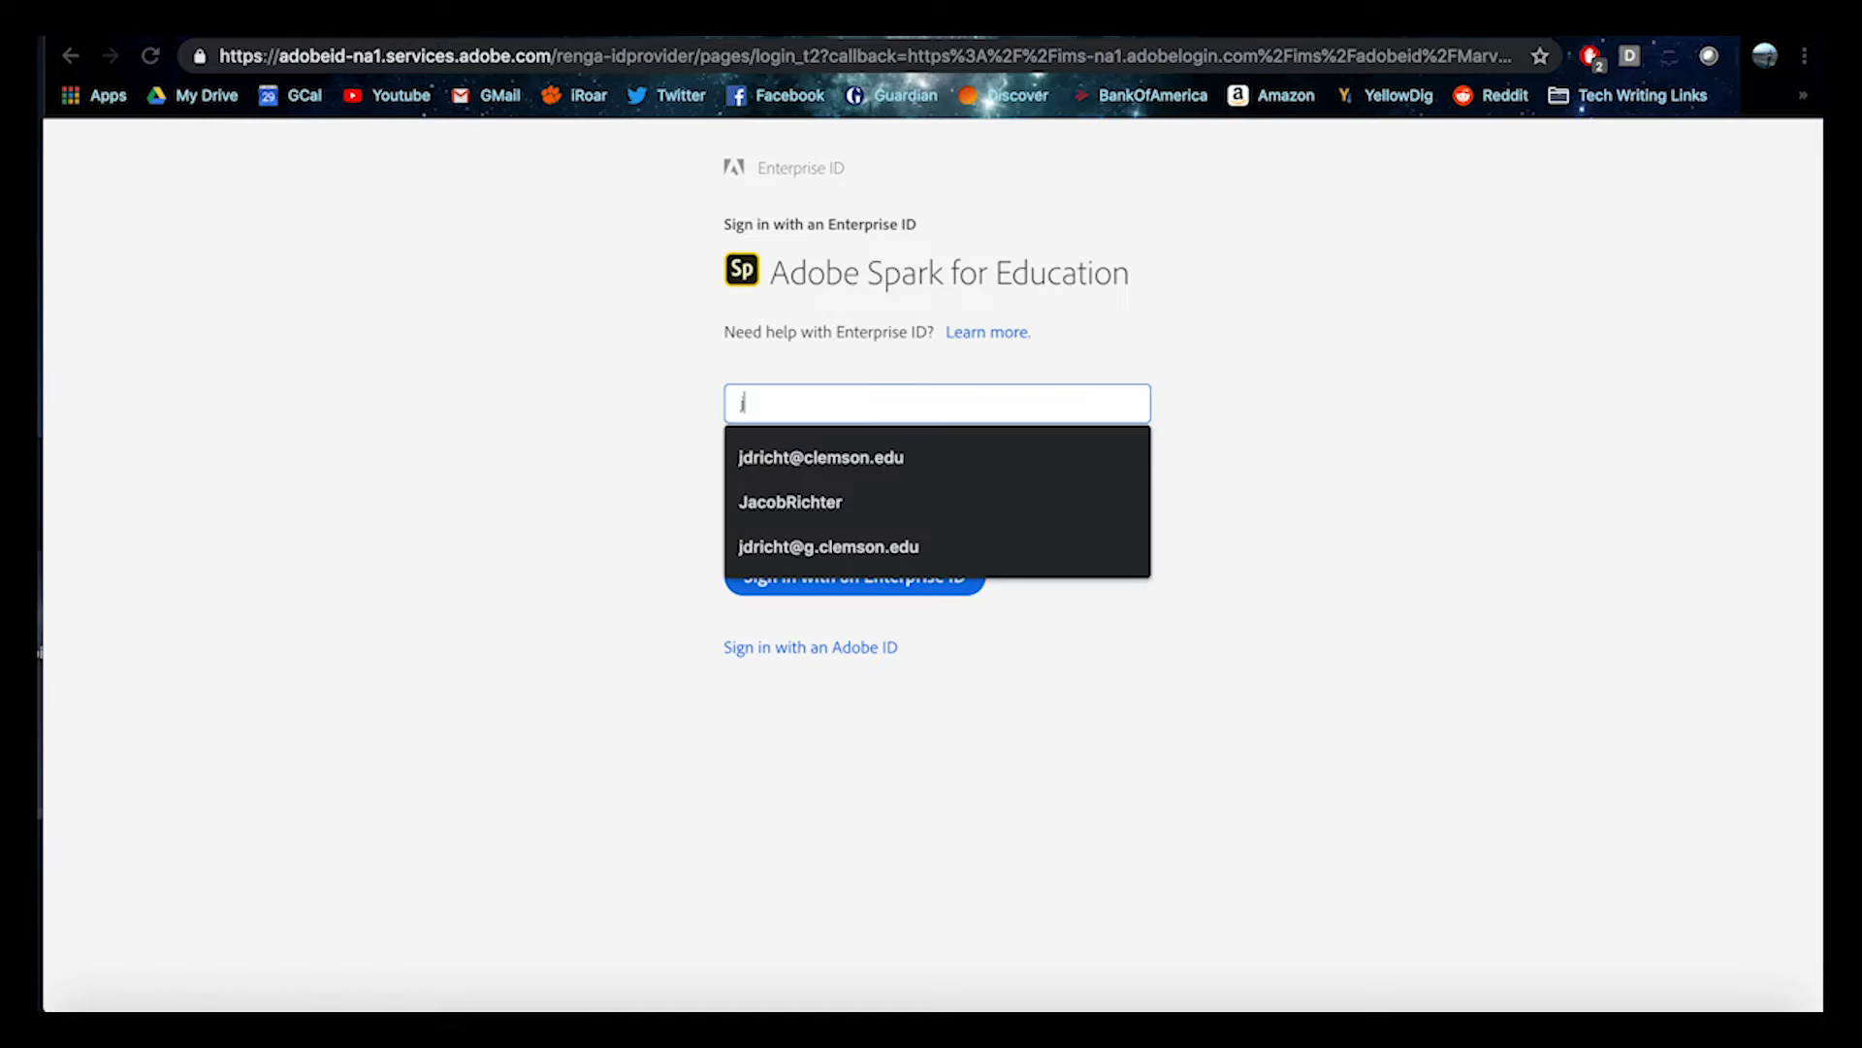
{"action": "left_click", "coordinate": [910, 456]}
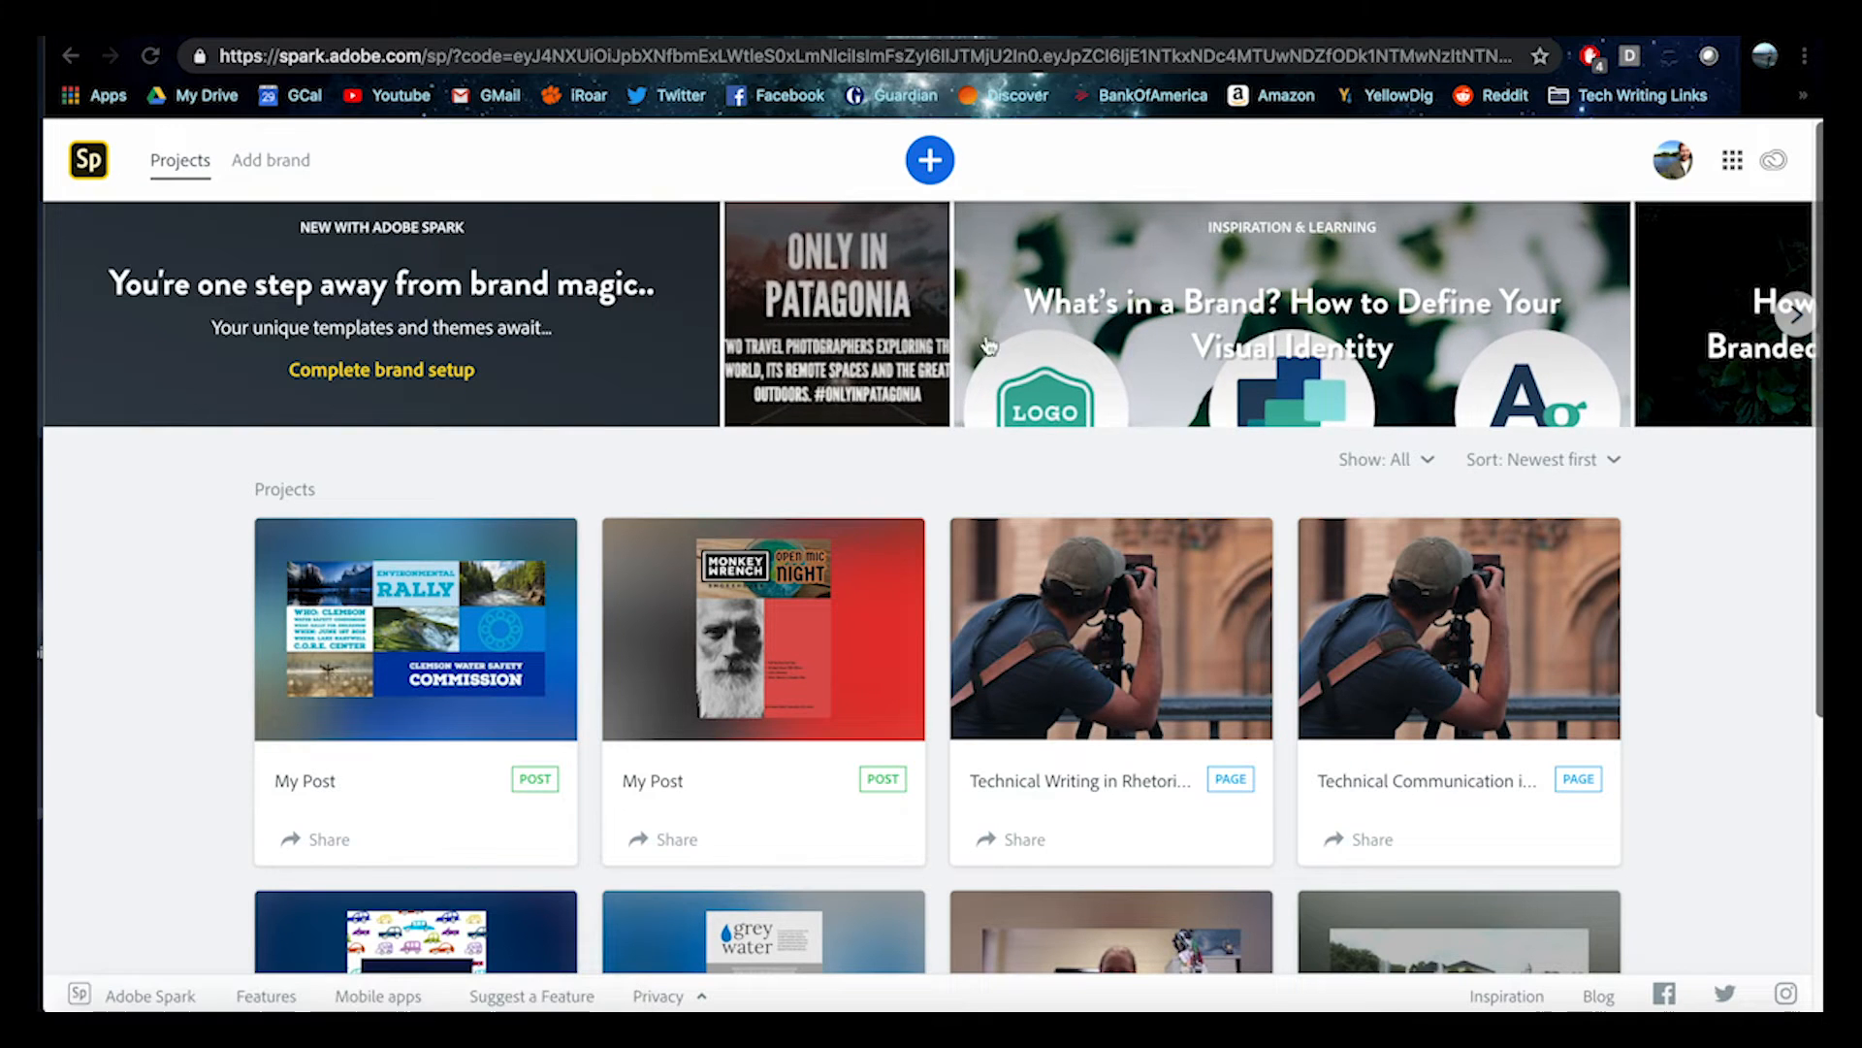
- Start a new project and limit the templates to graphics
{"action": "left_click", "coordinate": [933, 163]}
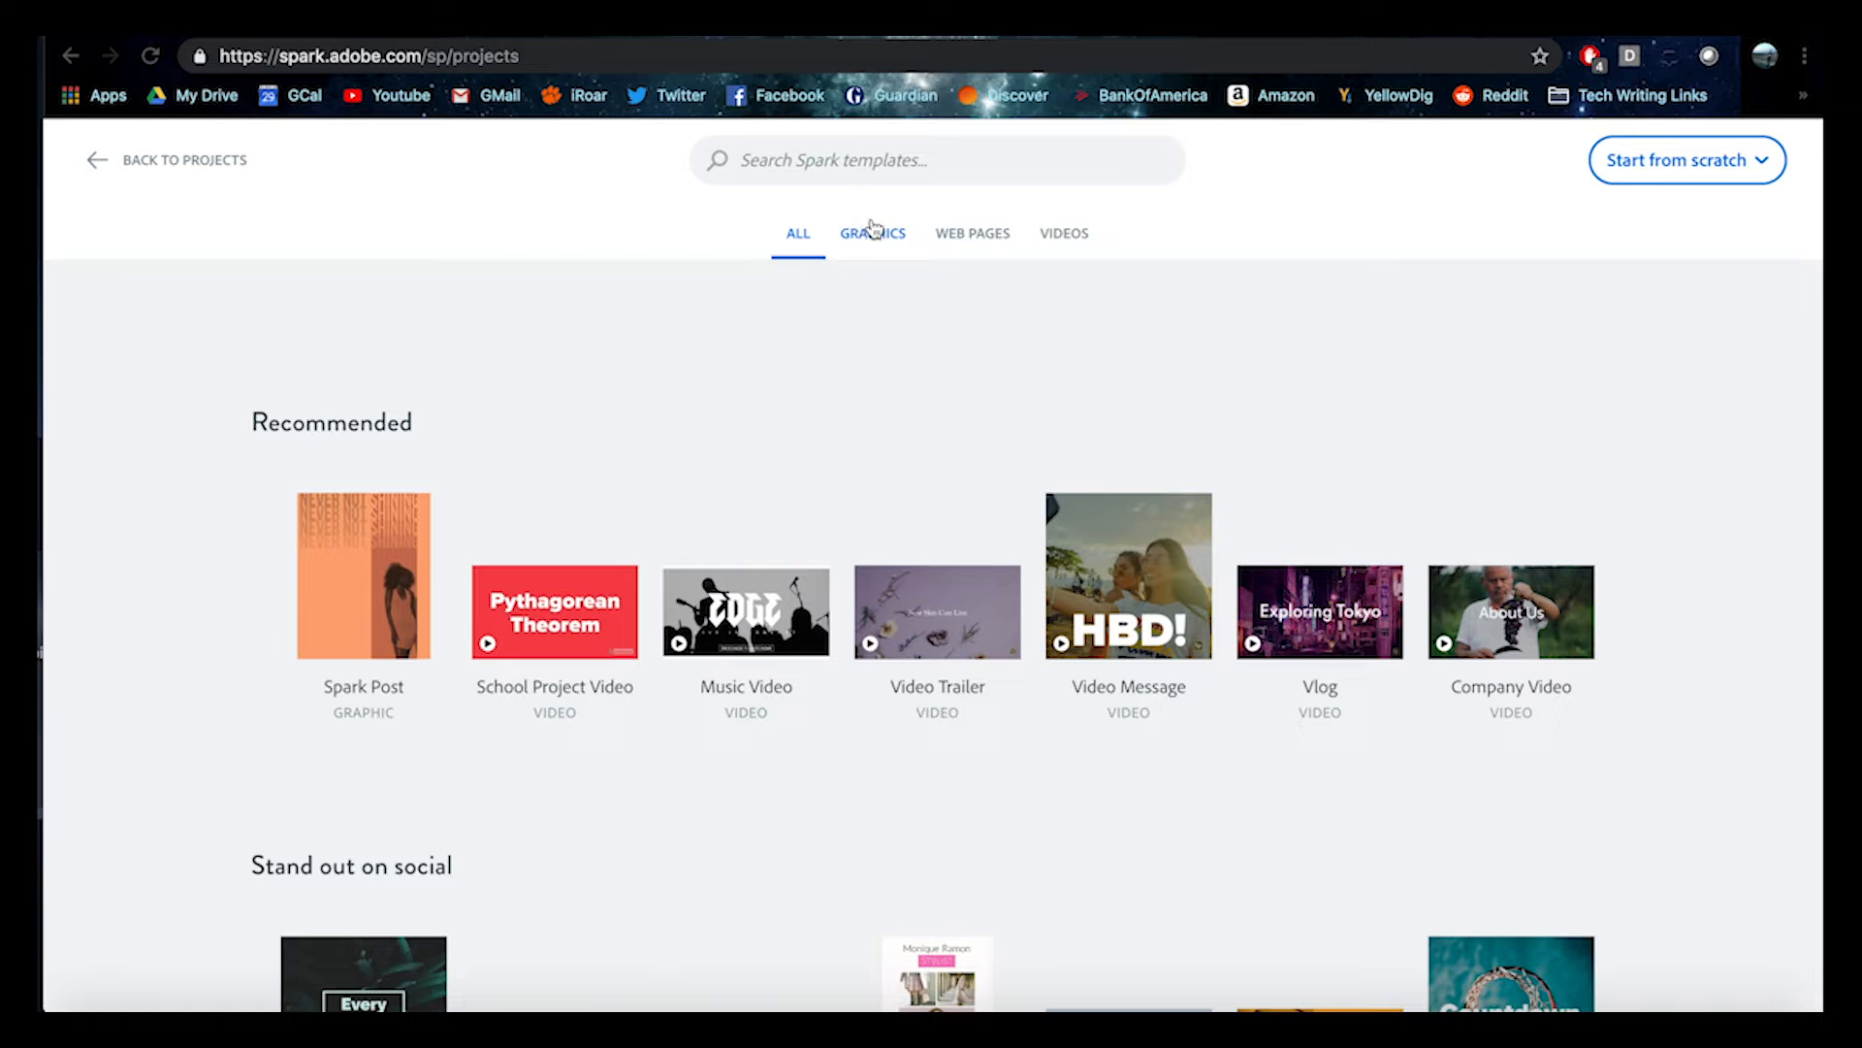
{"action": "left_click", "coordinate": [883, 238]}
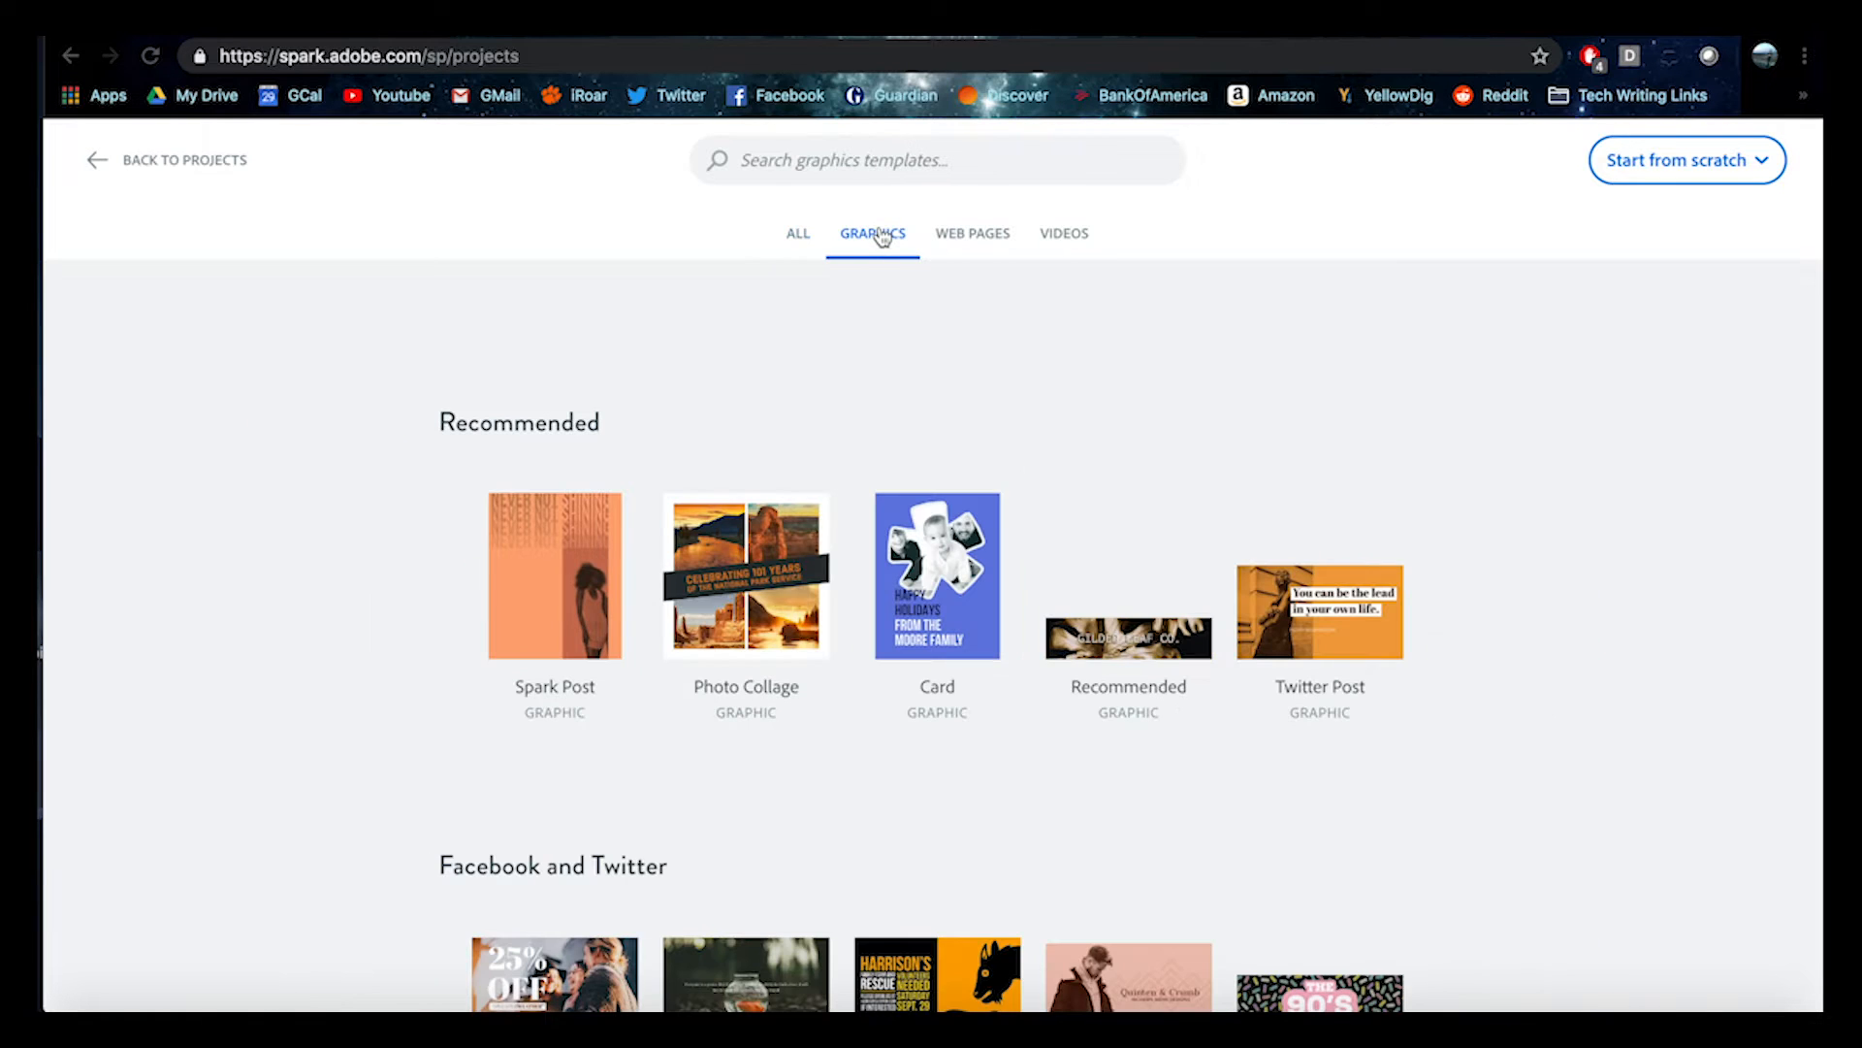
- Examine the graphics templates in the Recommended, Facebook and Twitter, Instagram and For print groups
{"action": "scroll", "coordinate": [992, 821], "scroll_direction": "down", "scroll_amount": 5}
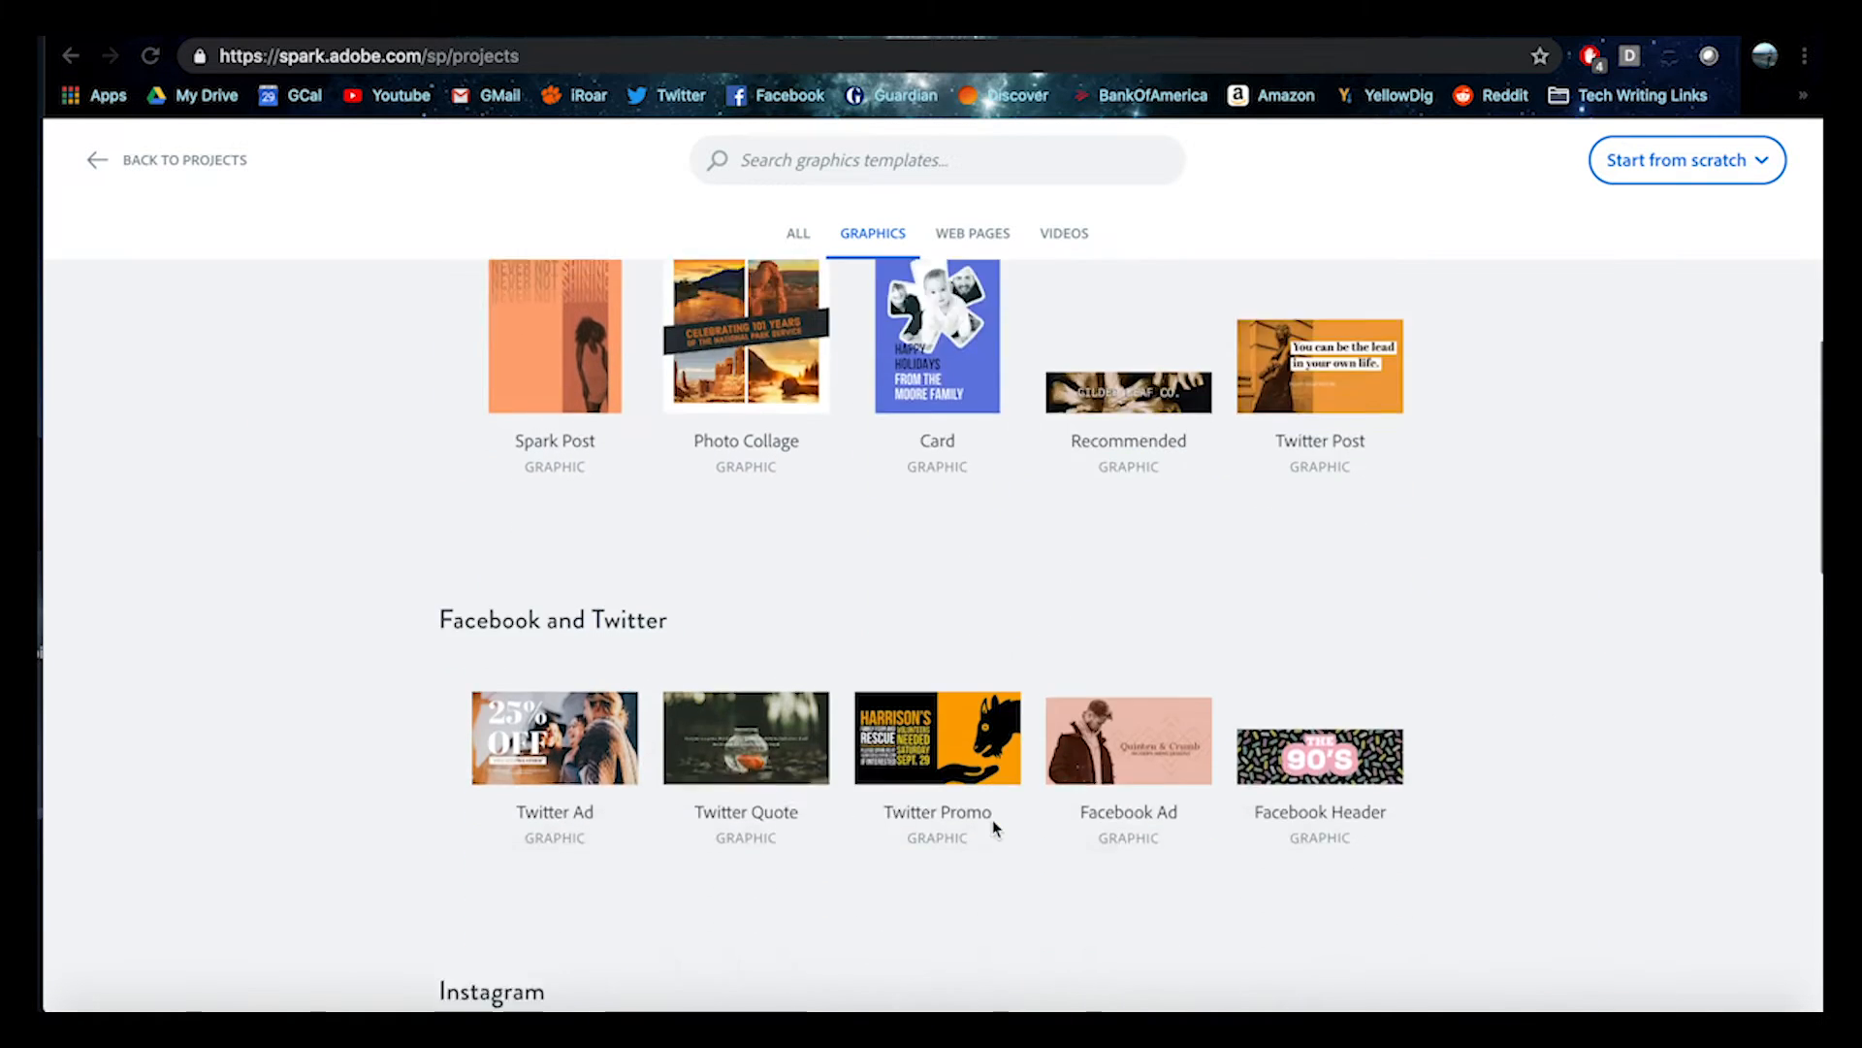
{"action": "scroll", "coordinate": [992, 829], "scroll_direction": "down", "scroll_amount": 12}
{"action": "scroll", "coordinate": [992, 829], "scroll_direction": "up", "scroll_amount": 16}
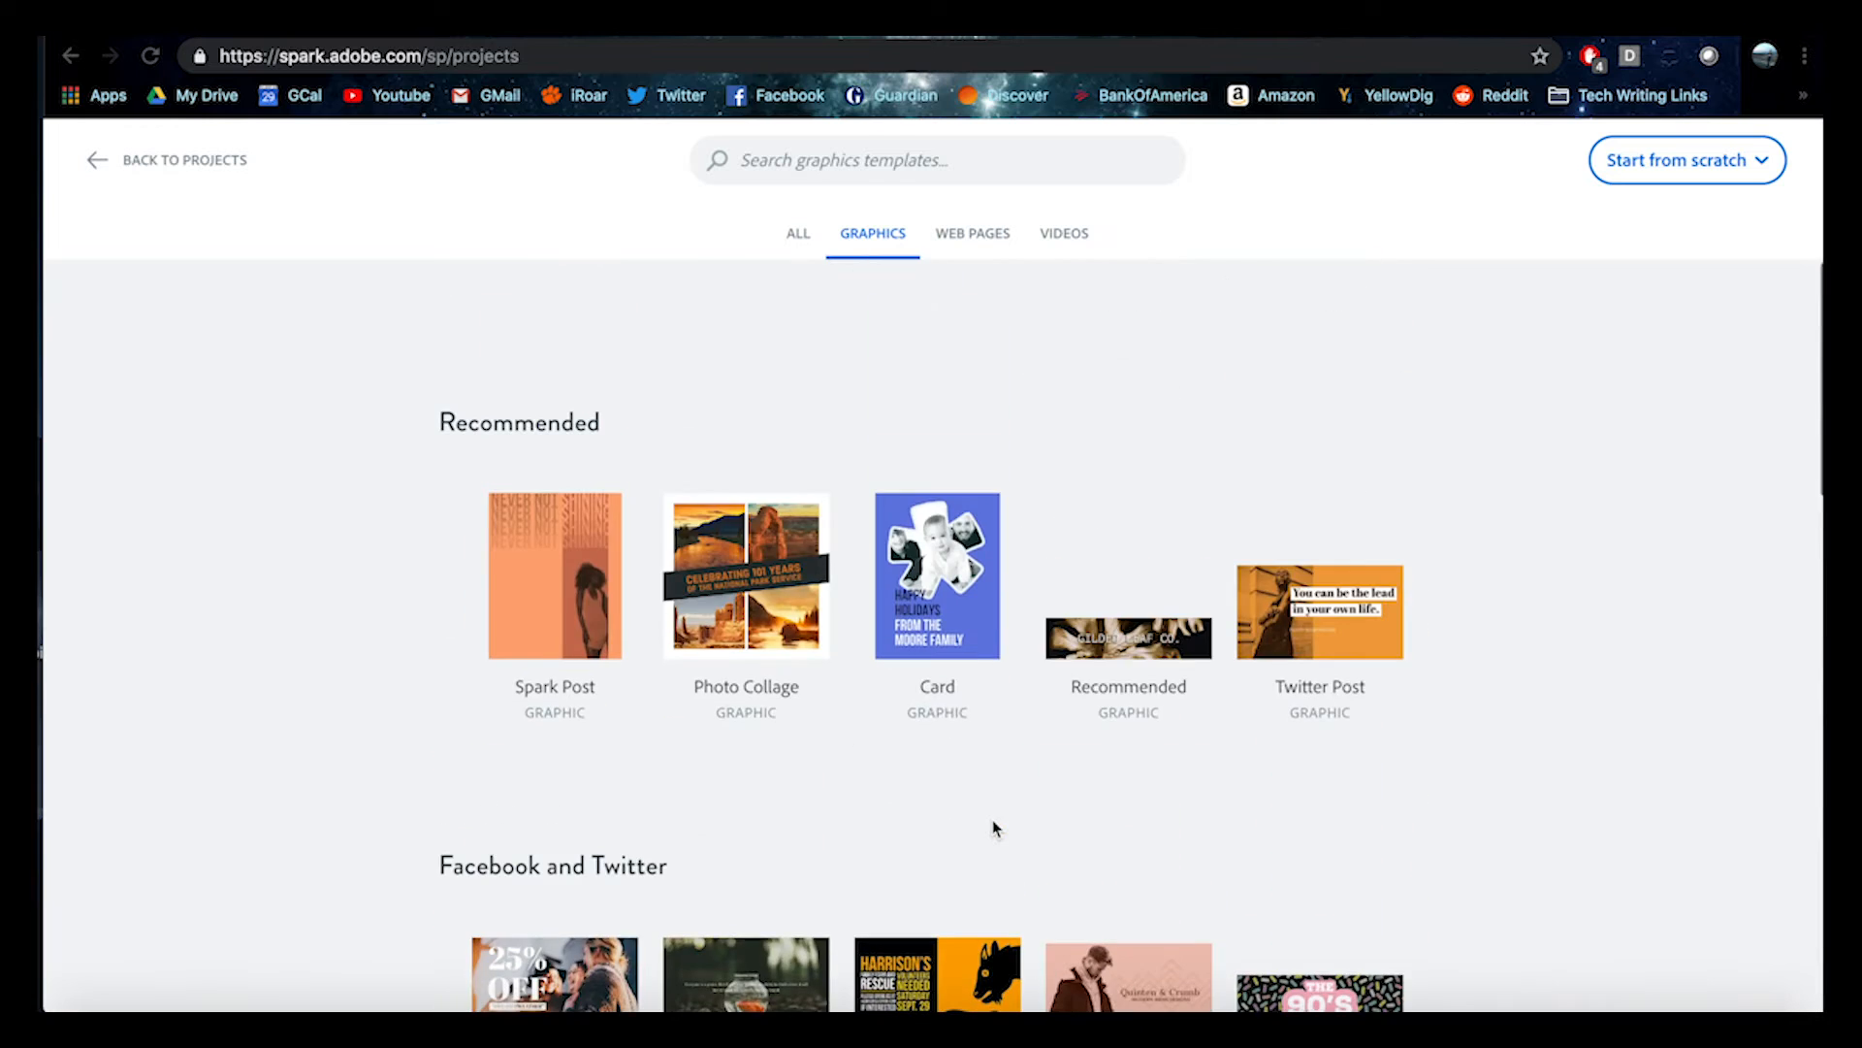
{"action": "scroll", "coordinate": [992, 828], "scroll_direction": "down", "scroll_amount": 16}
{"action": "scroll", "coordinate": [992, 824], "scroll_direction": "up", "scroll_amount": 7}
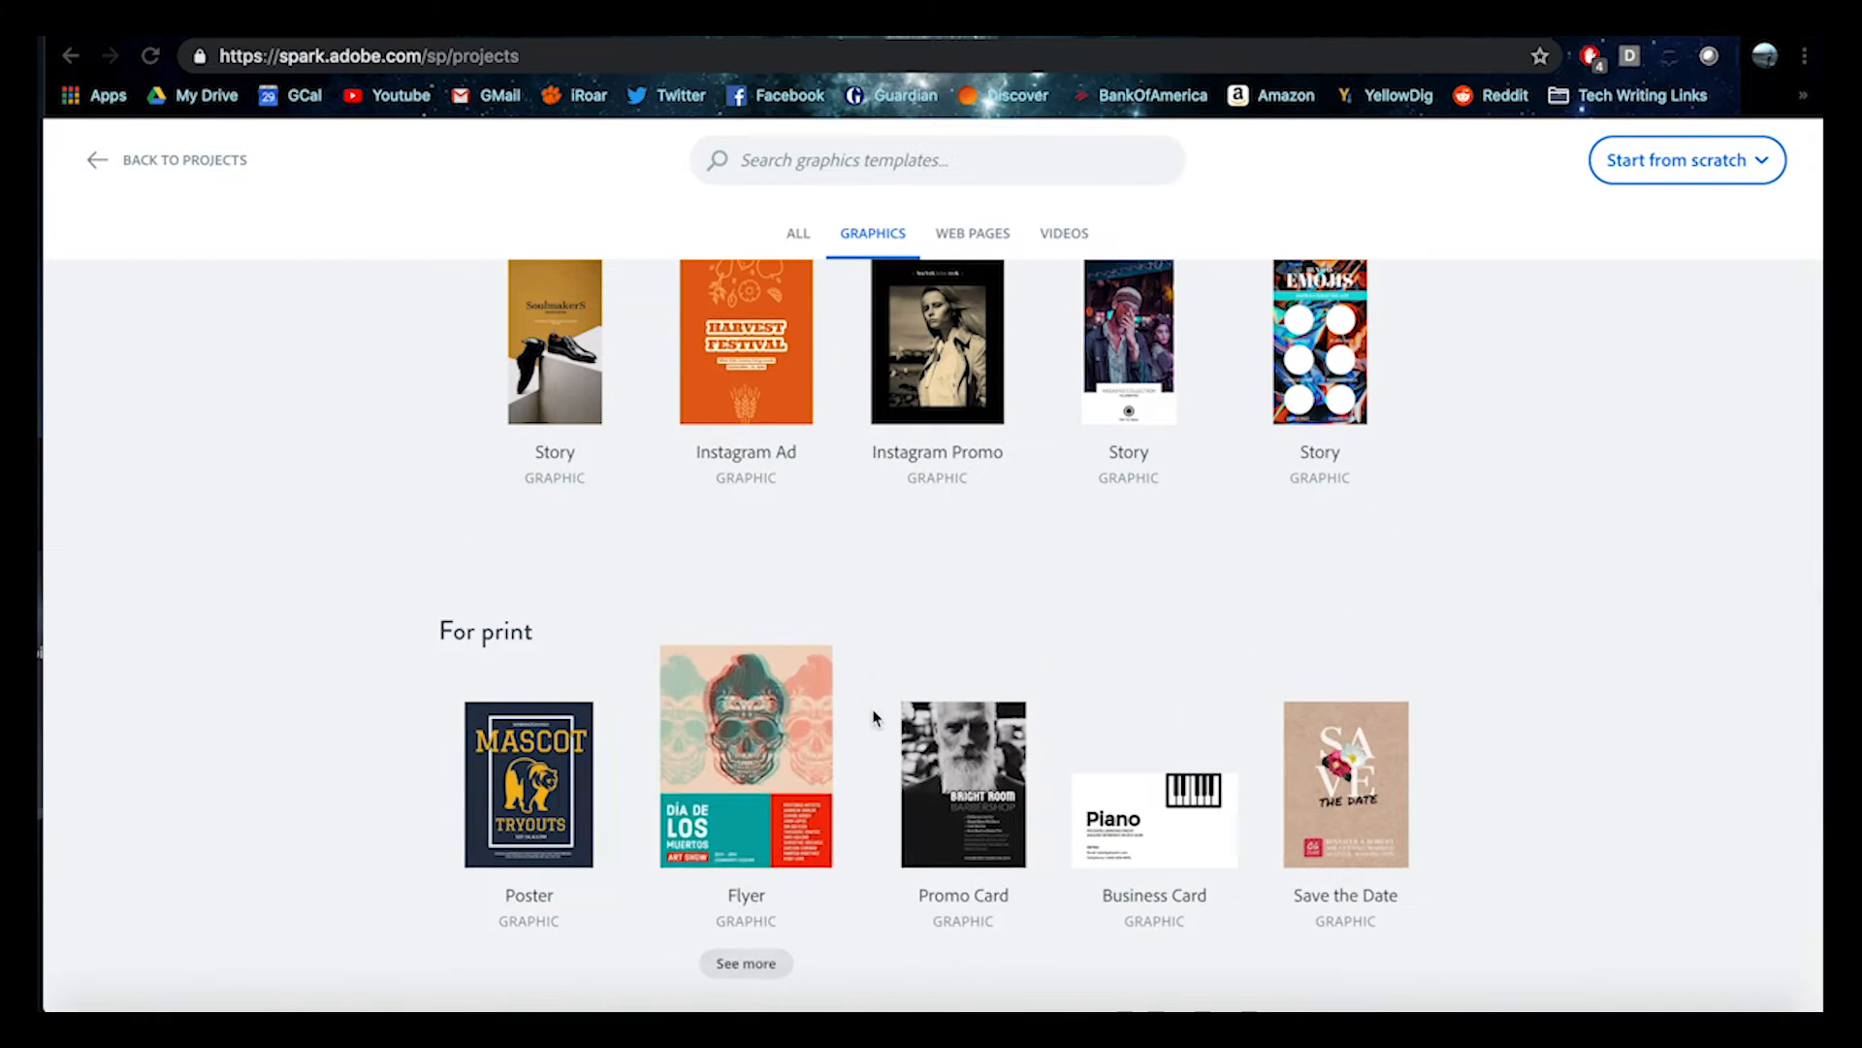
{"action": "scroll", "coordinate": [909, 605], "scroll_direction": "up", "scroll_amount": 1}
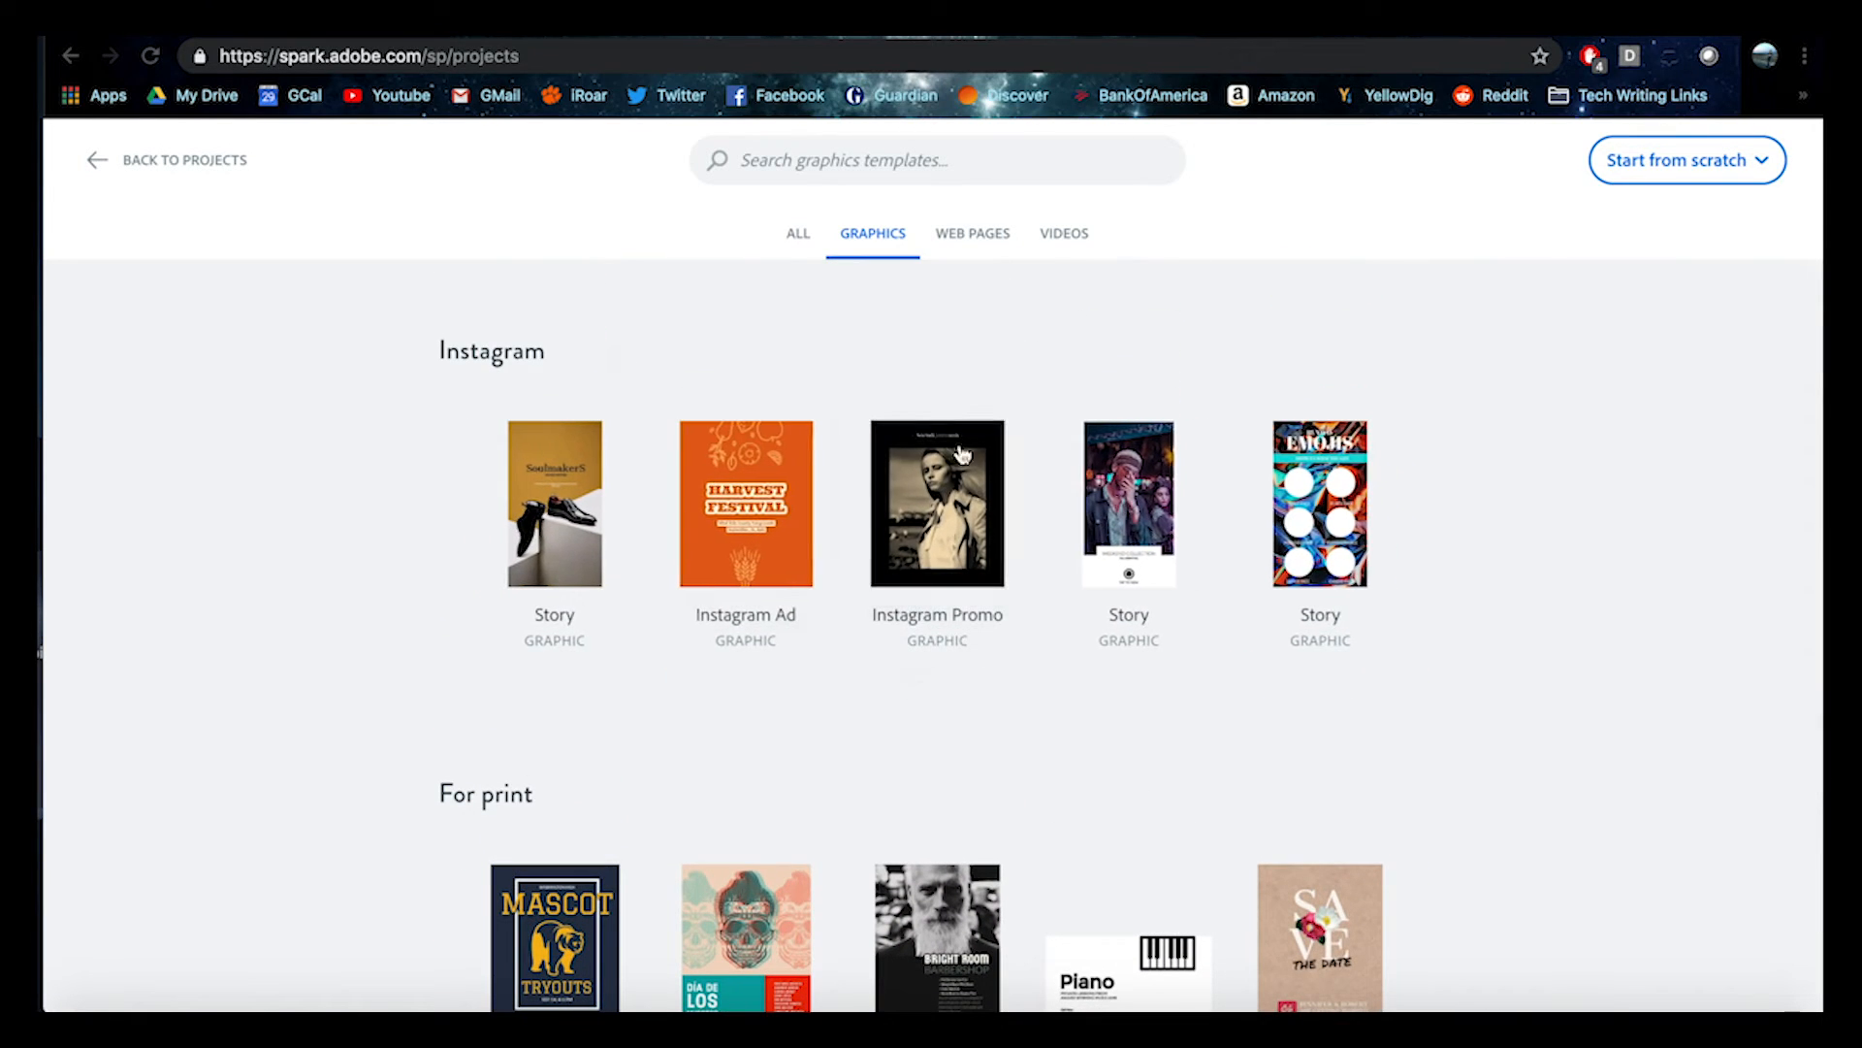
{"action": "mouse_move", "coordinate": [1342, 490]}
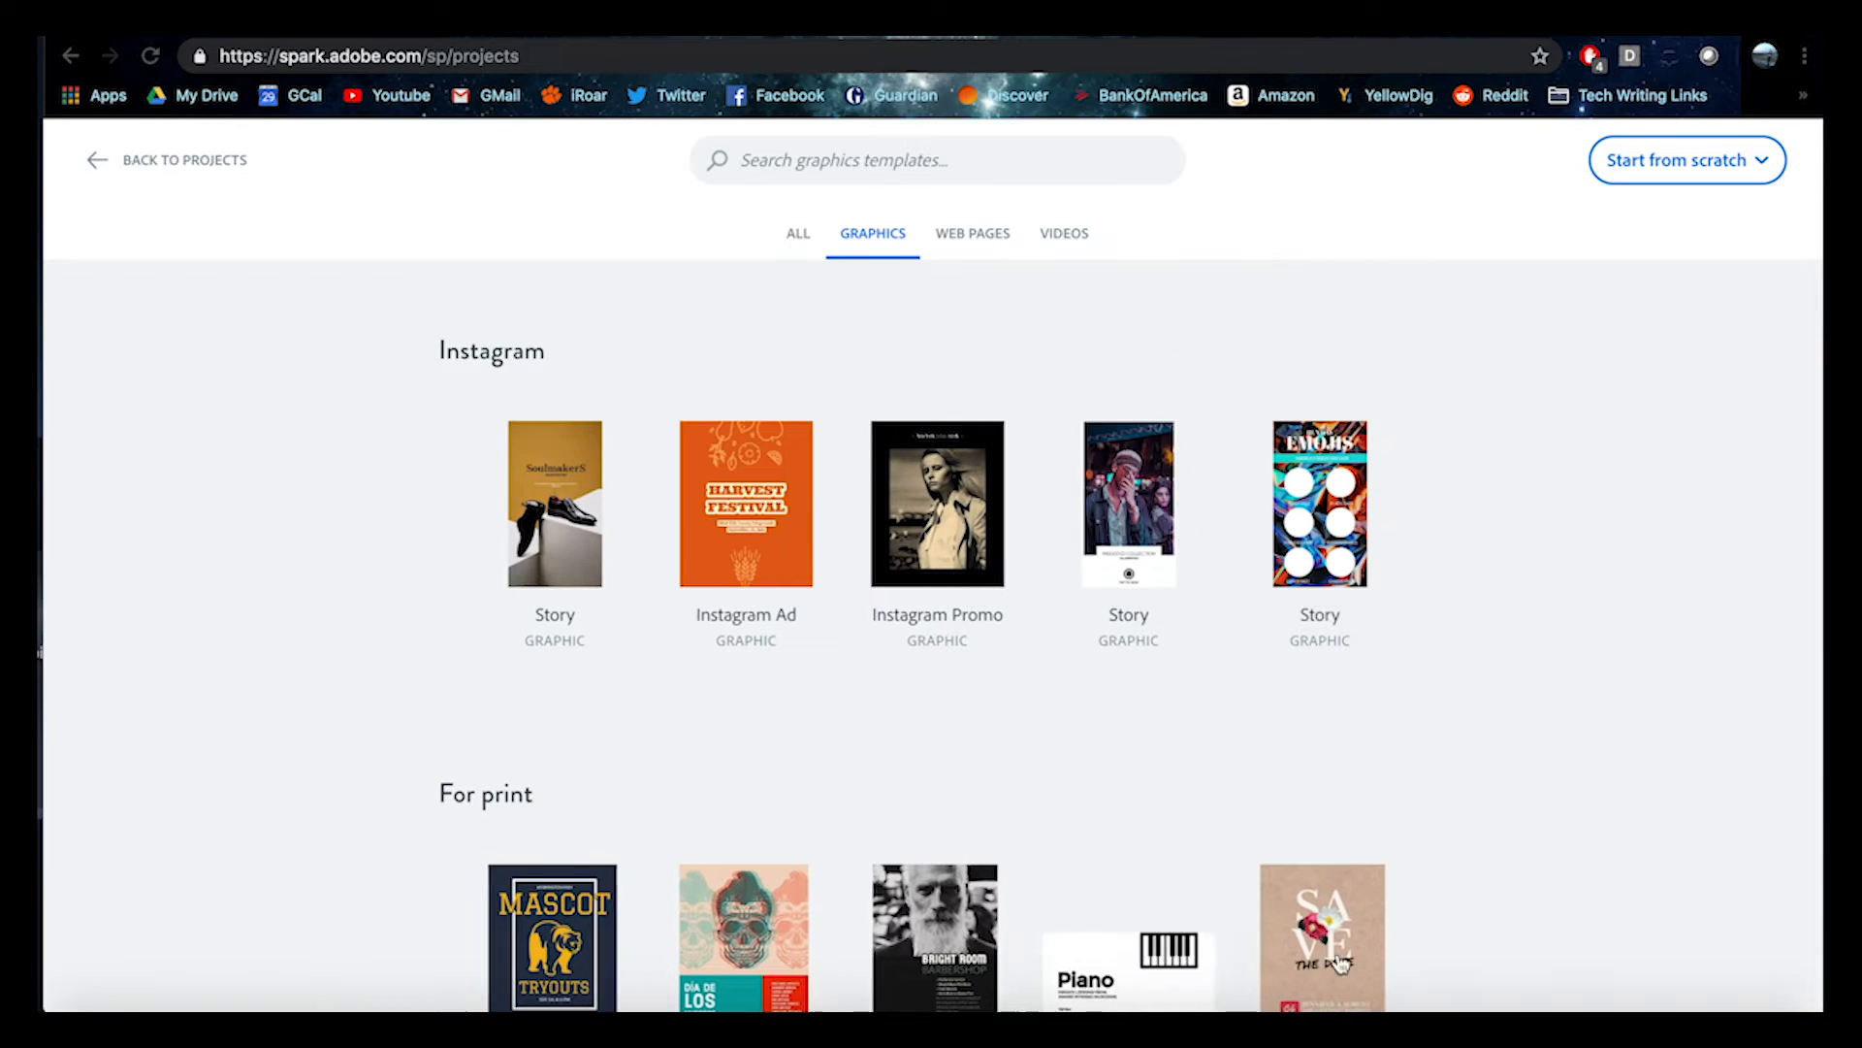
{"action": "scroll", "coordinate": [1197, 686], "scroll_direction": "down", "scroll_amount": 6}
{"action": "scroll", "coordinate": [1197, 685], "scroll_direction": "up", "scroll_amount": 8}
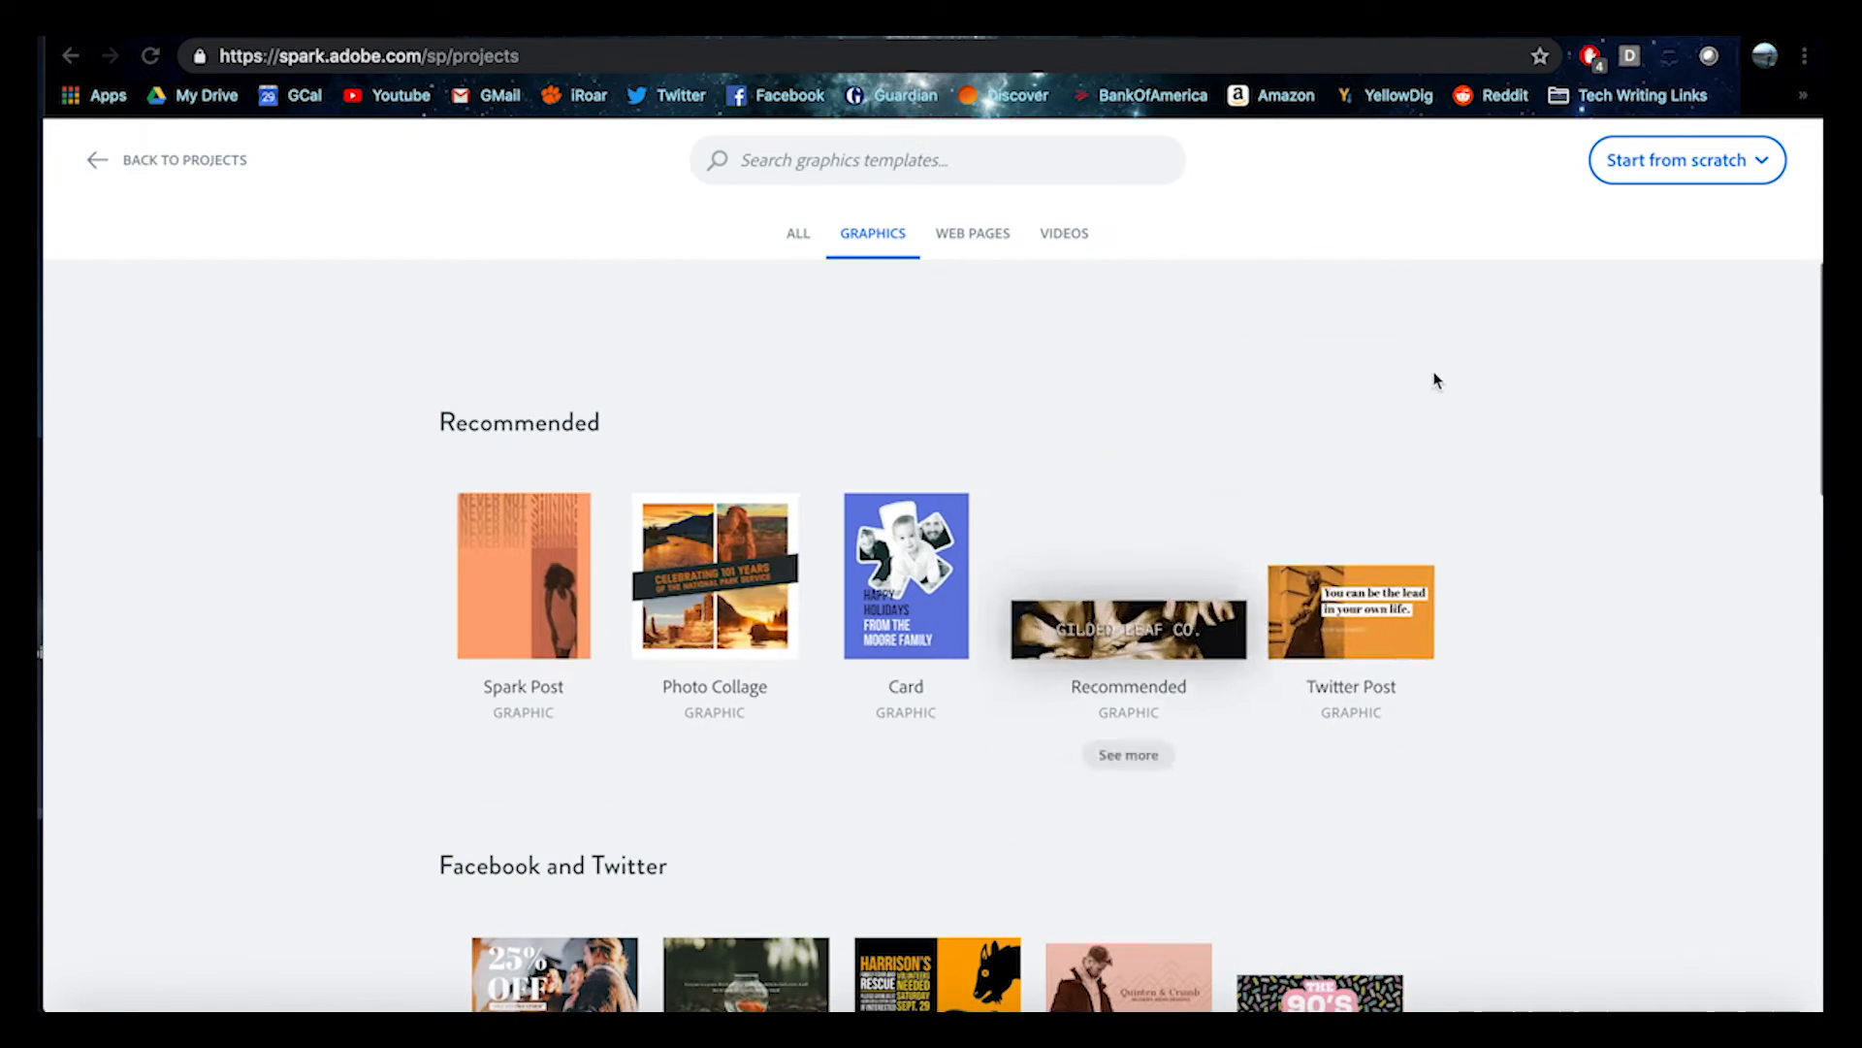
- Create a graphic from scratch in the popular Facebook size, skipping the choice of photos
{"action": "left_click", "coordinate": [1693, 161]}
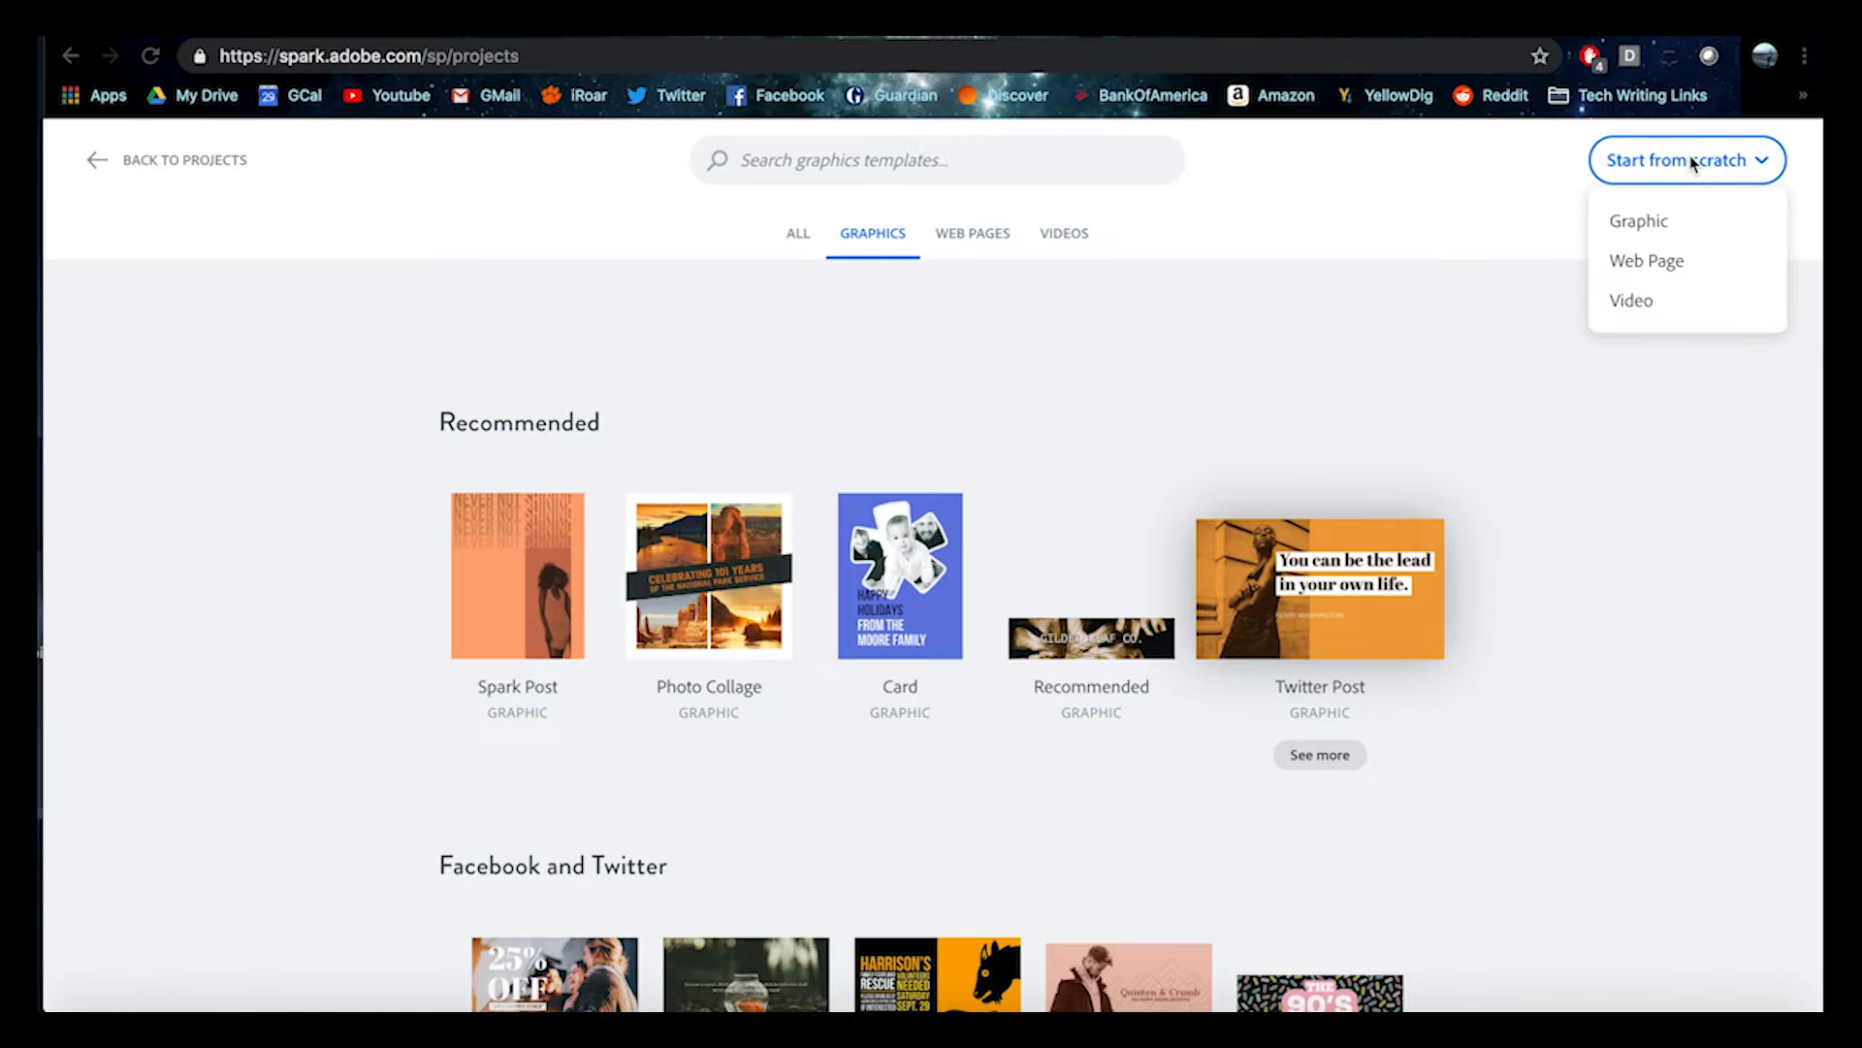
{"action": "left_click", "coordinate": [1661, 226]}
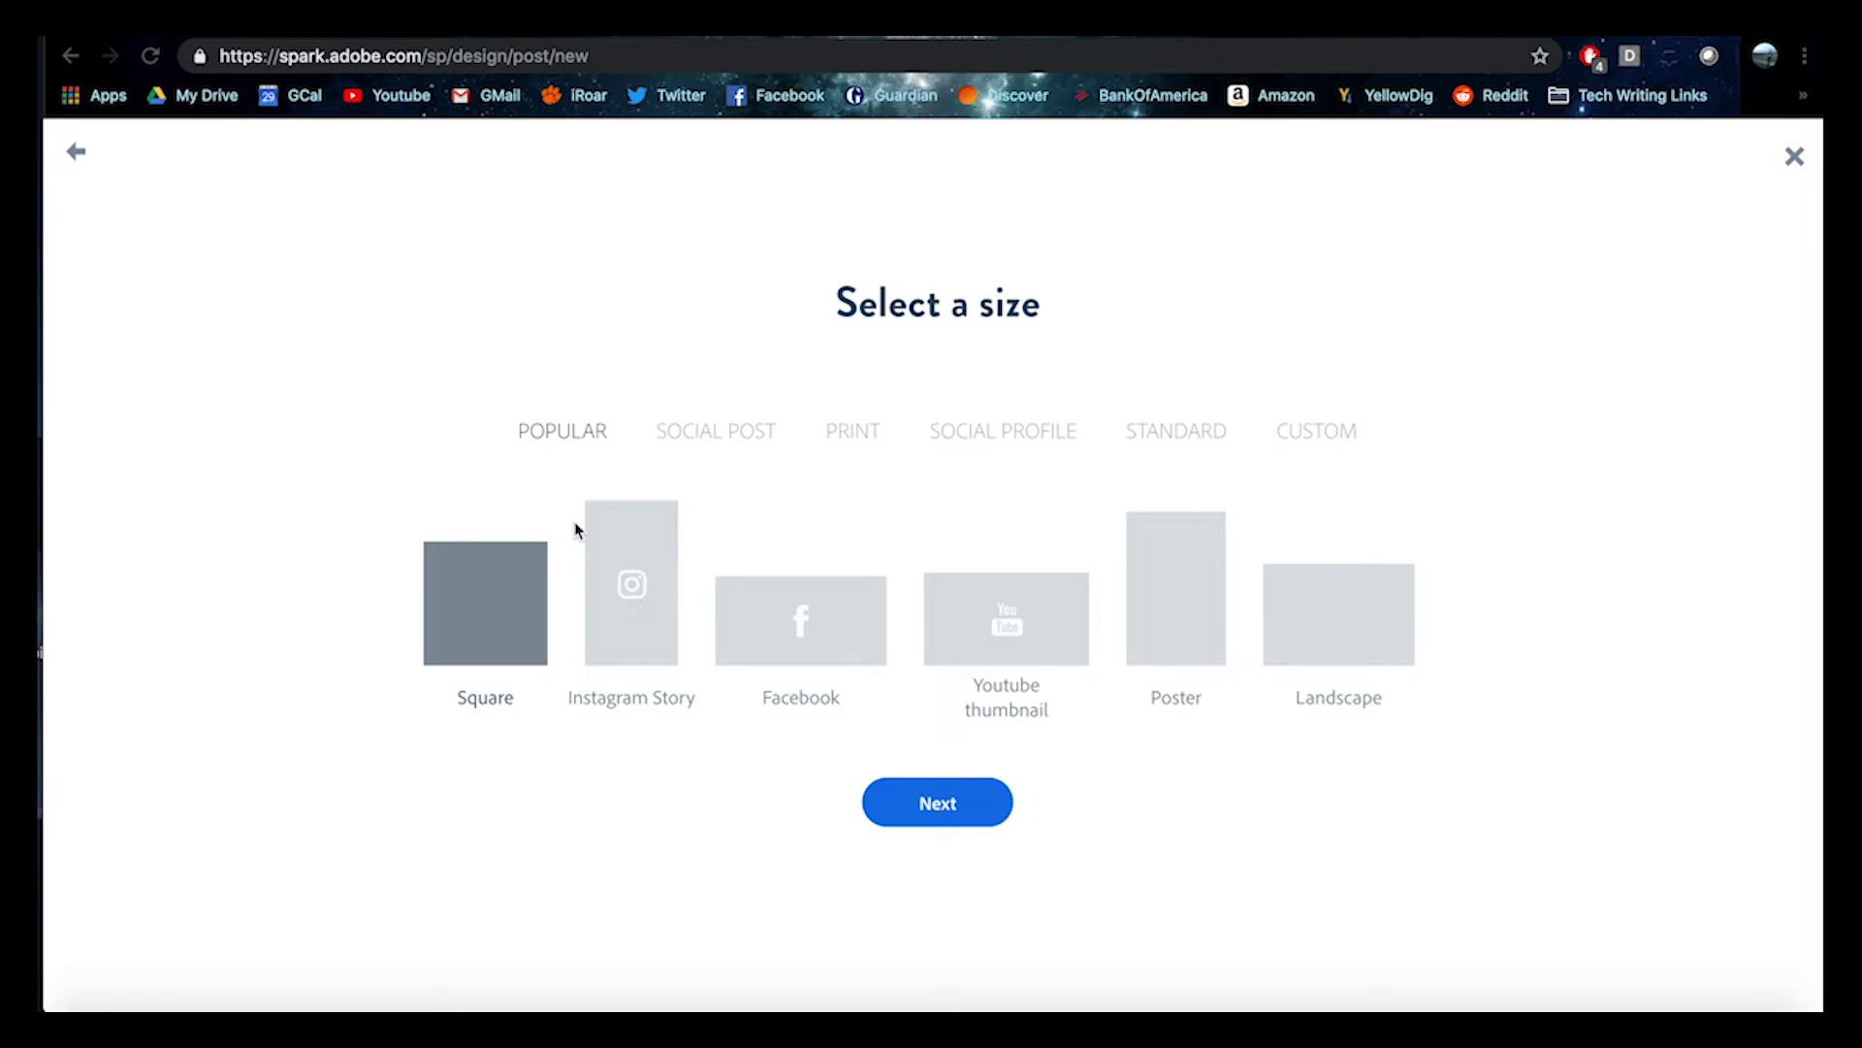
{"action": "left_click", "coordinate": [820, 621]}
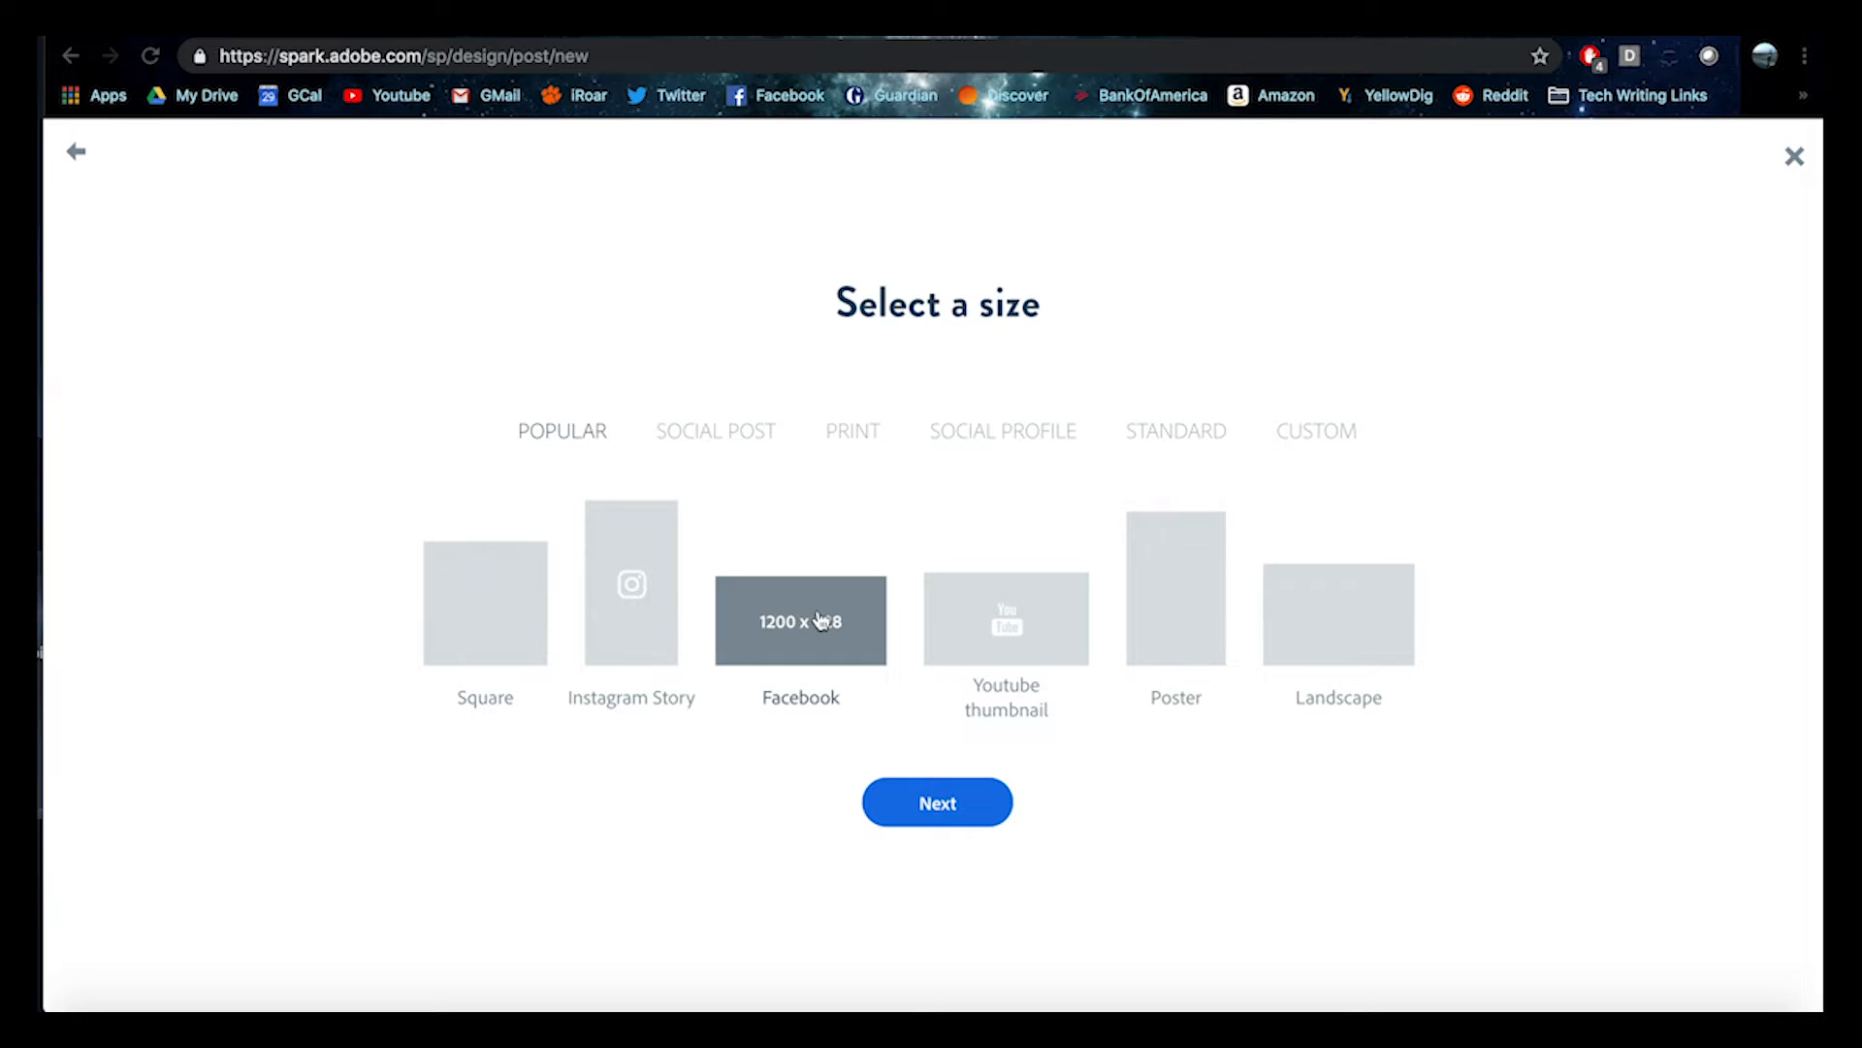
{"action": "left_click", "coordinate": [937, 803]}
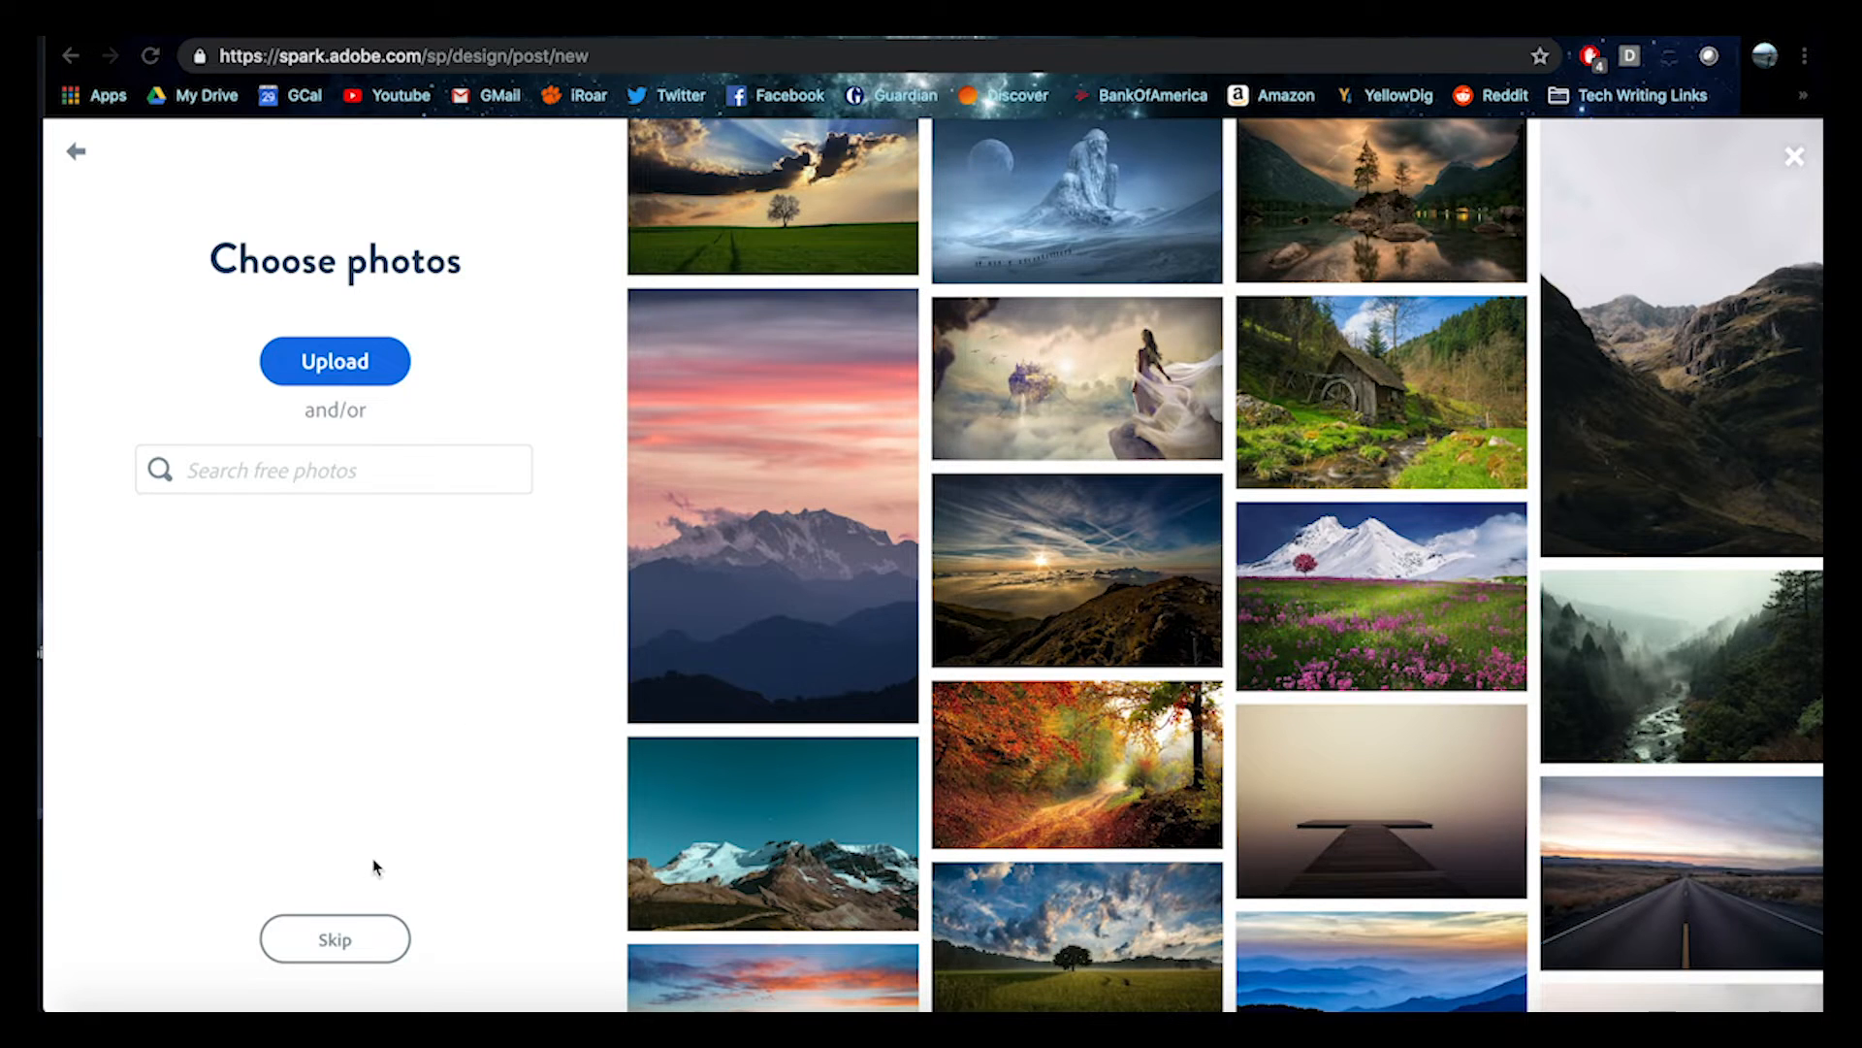
{"action": "left_click", "coordinate": [335, 942]}
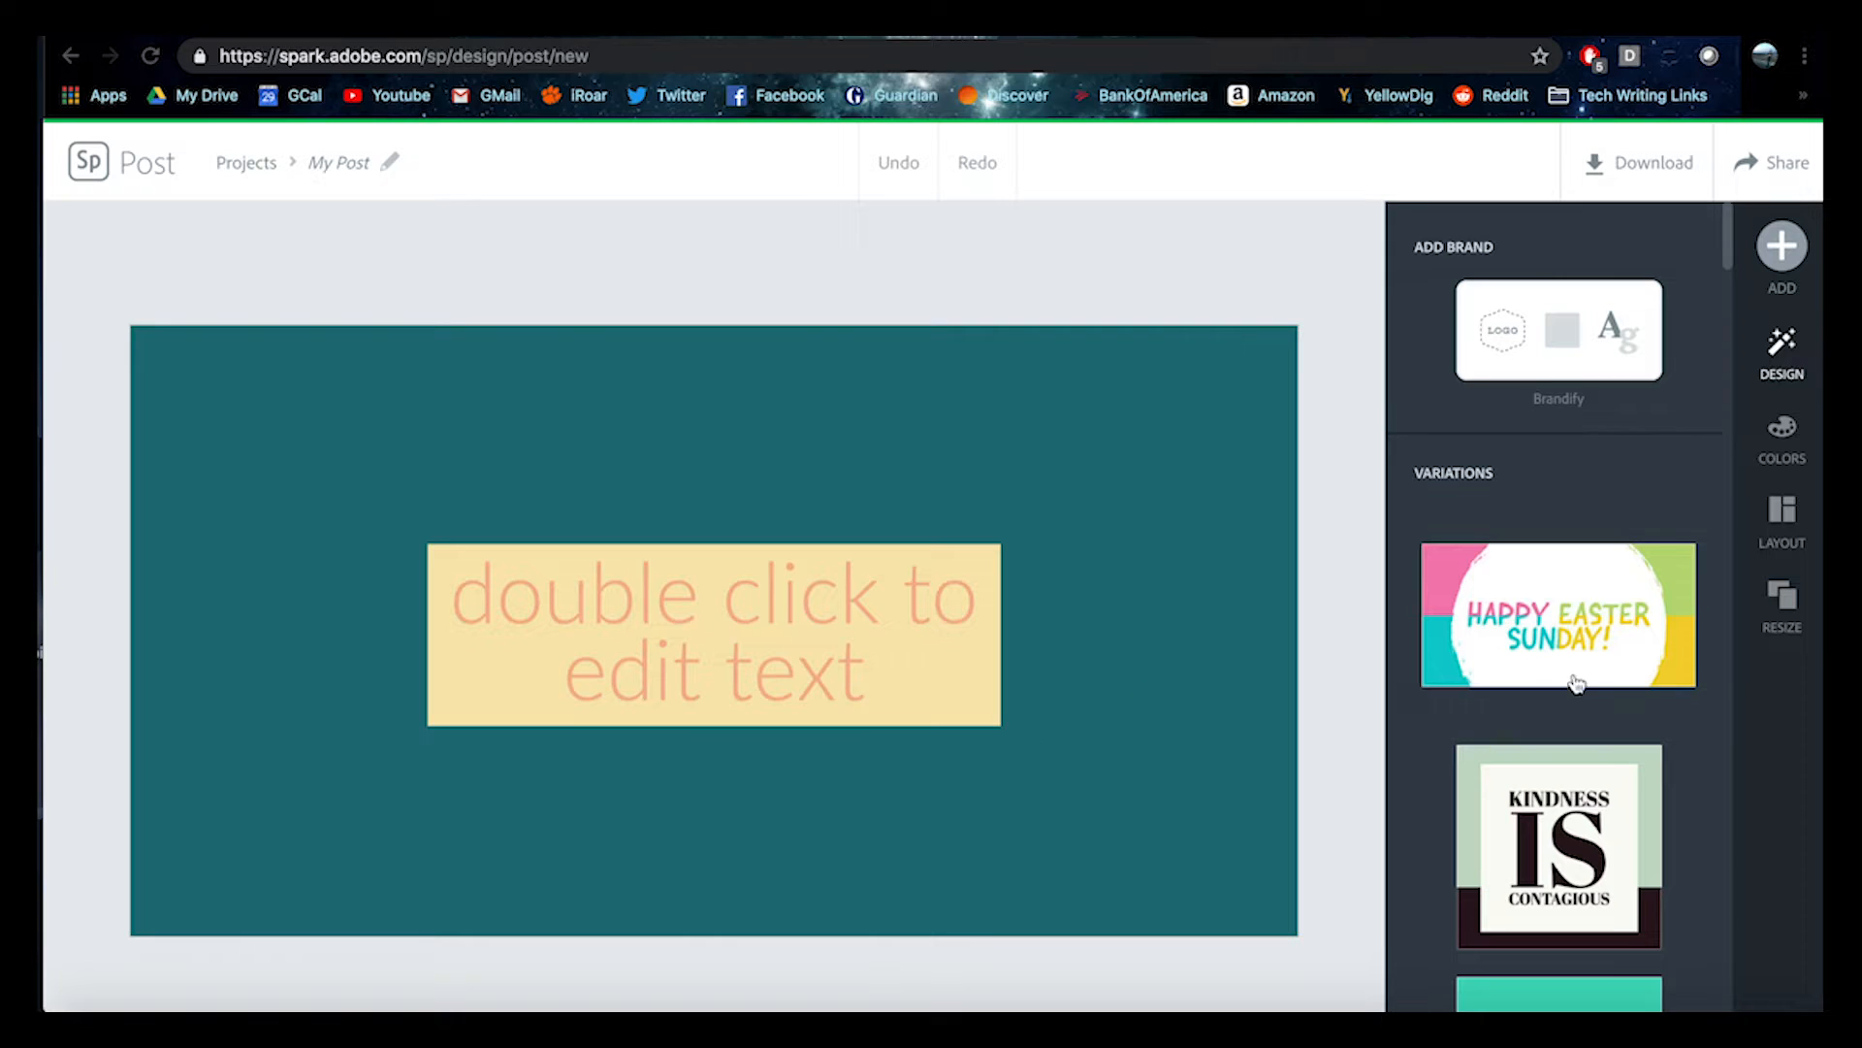
- Browse the design variations and apply the "Check out my snorkel adventures" photo grid design to the post
{"action": "scroll", "coordinate": [1576, 684], "scroll_direction": "down", "scroll_amount": 15}
{"action": "scroll", "coordinate": [1593, 670], "scroll_direction": "down", "scroll_amount": 15}
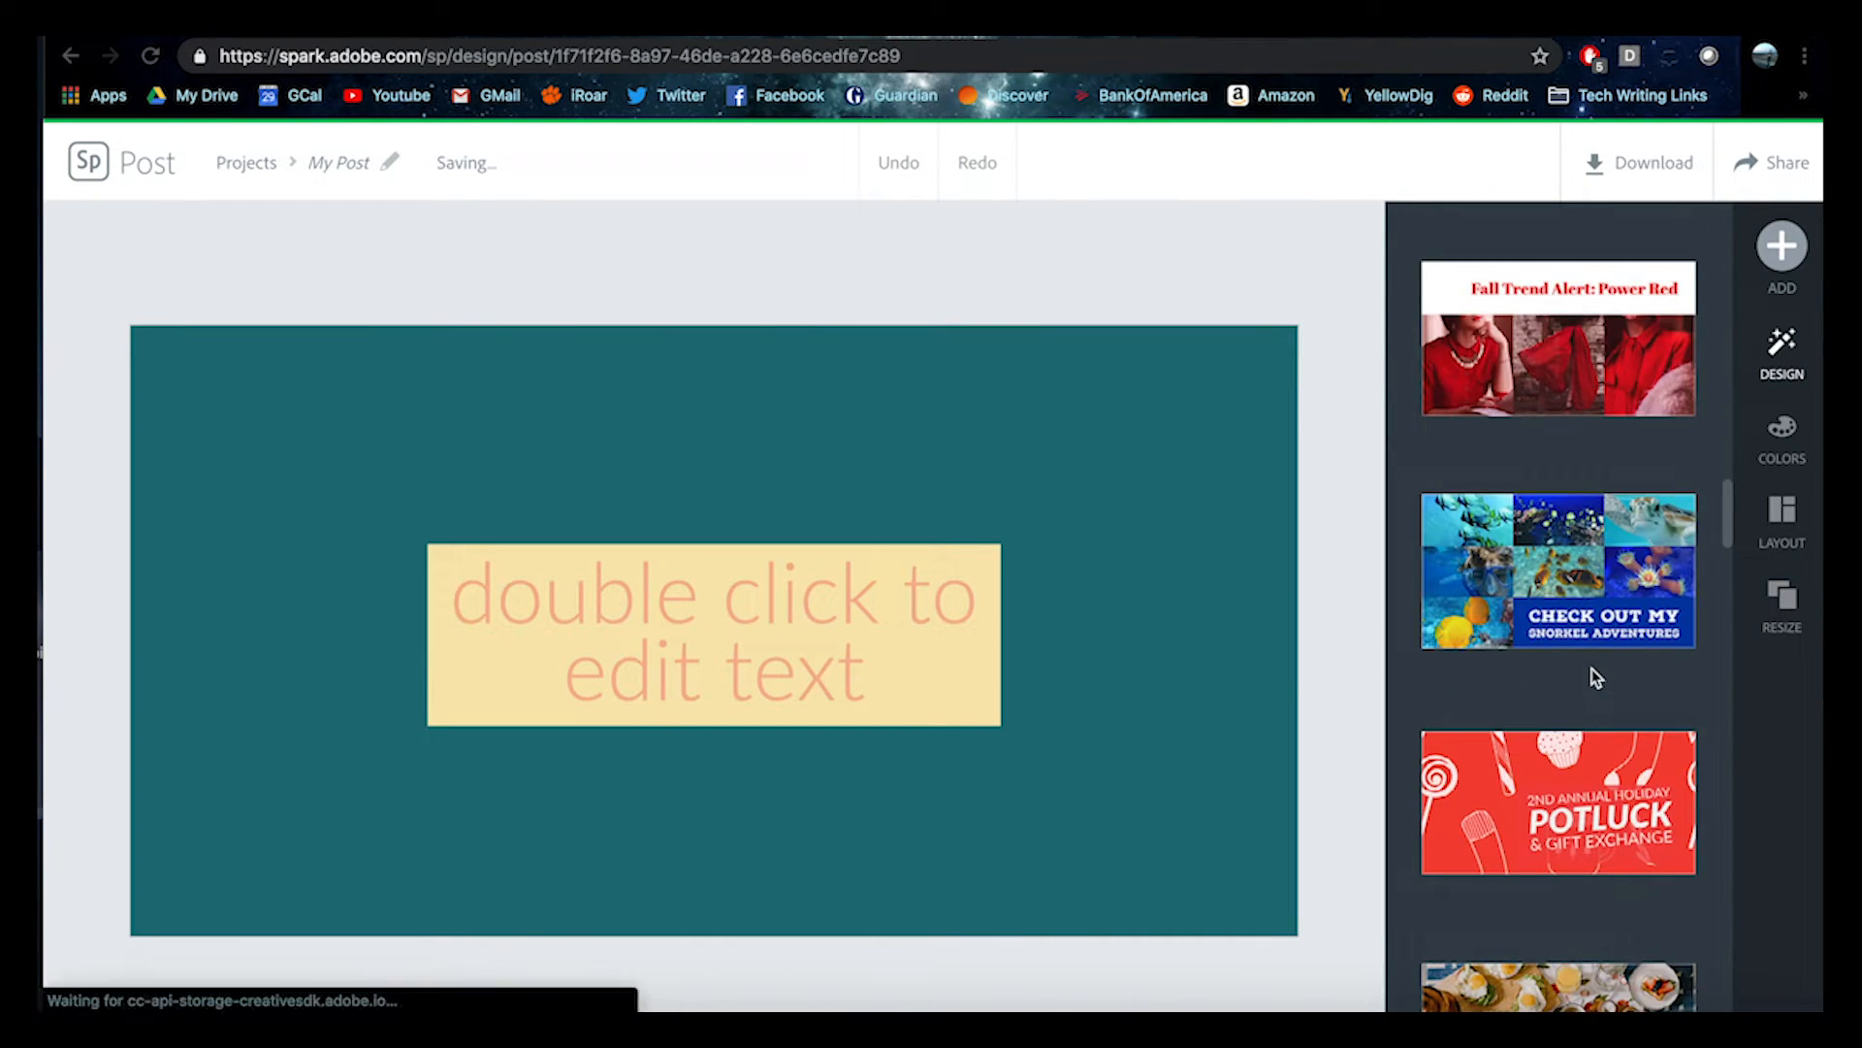
{"action": "scroll", "coordinate": [1579, 470], "scroll_direction": "up", "scroll_amount": 20}
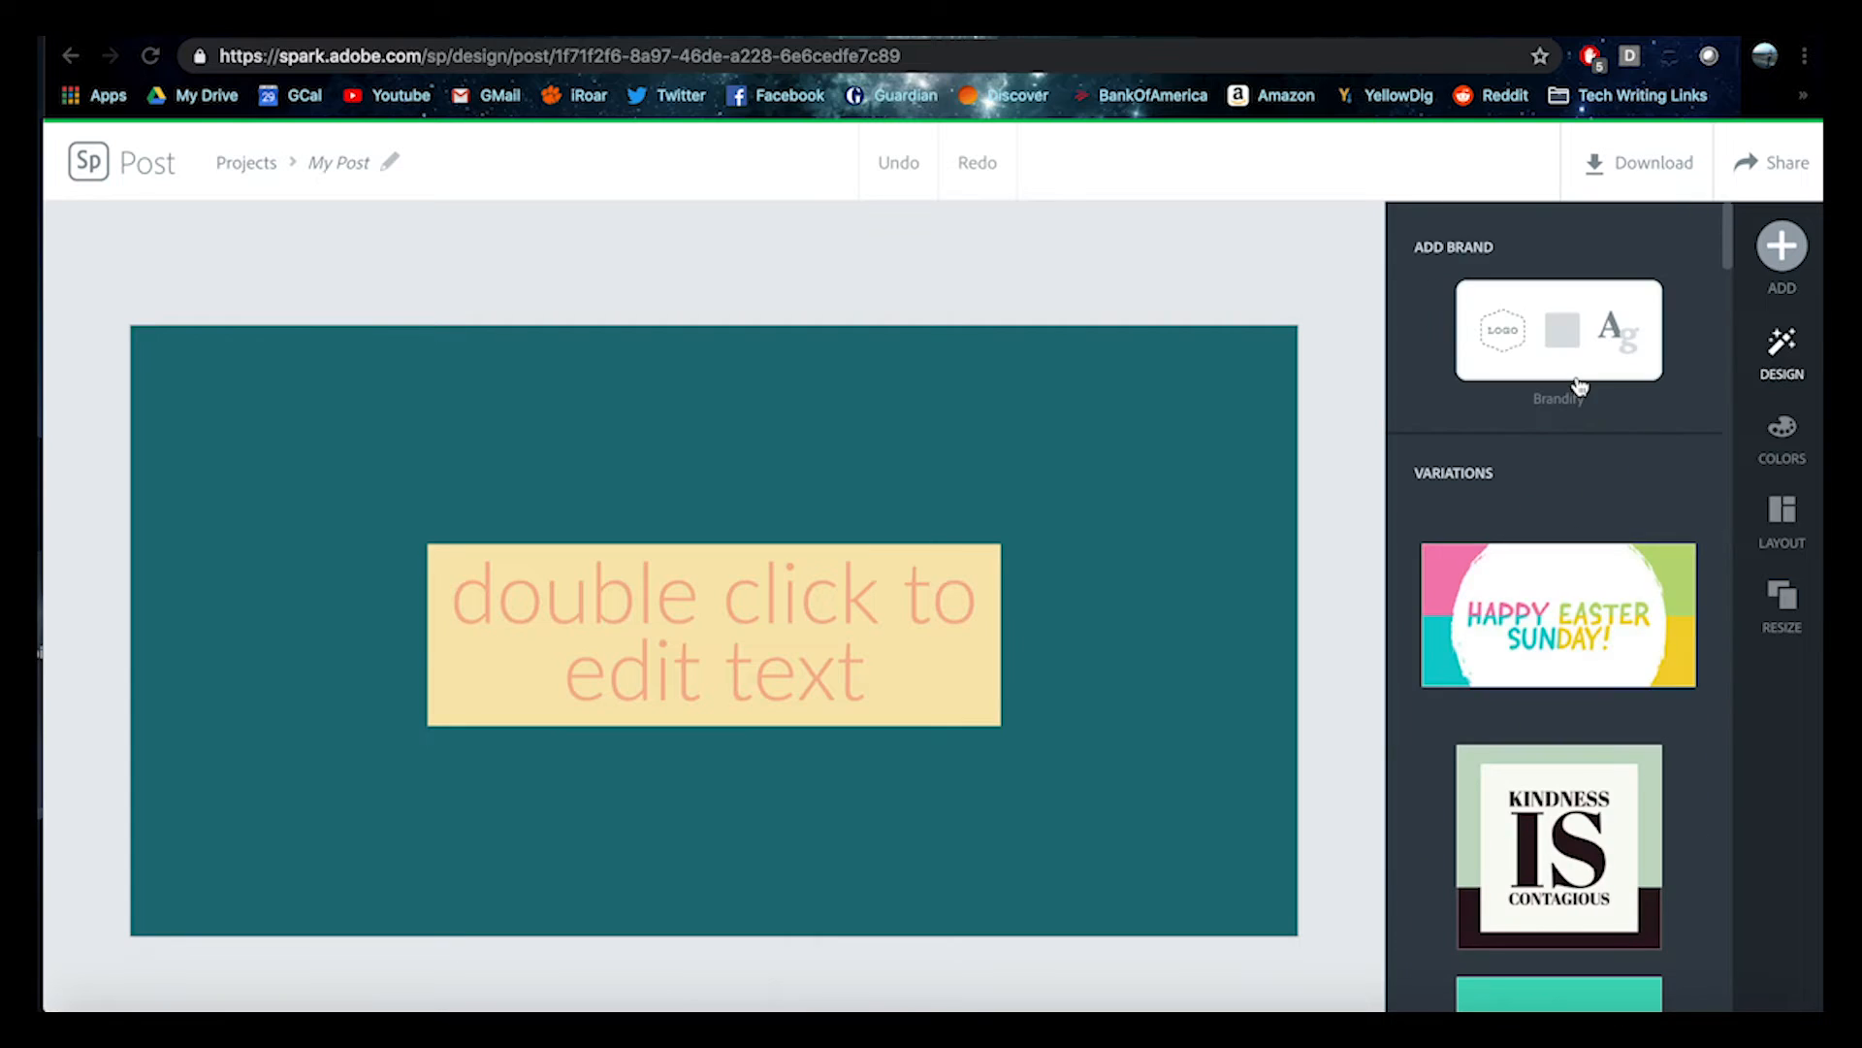
{"action": "scroll", "coordinate": [1588, 499], "scroll_direction": "down", "scroll_amount": 3}
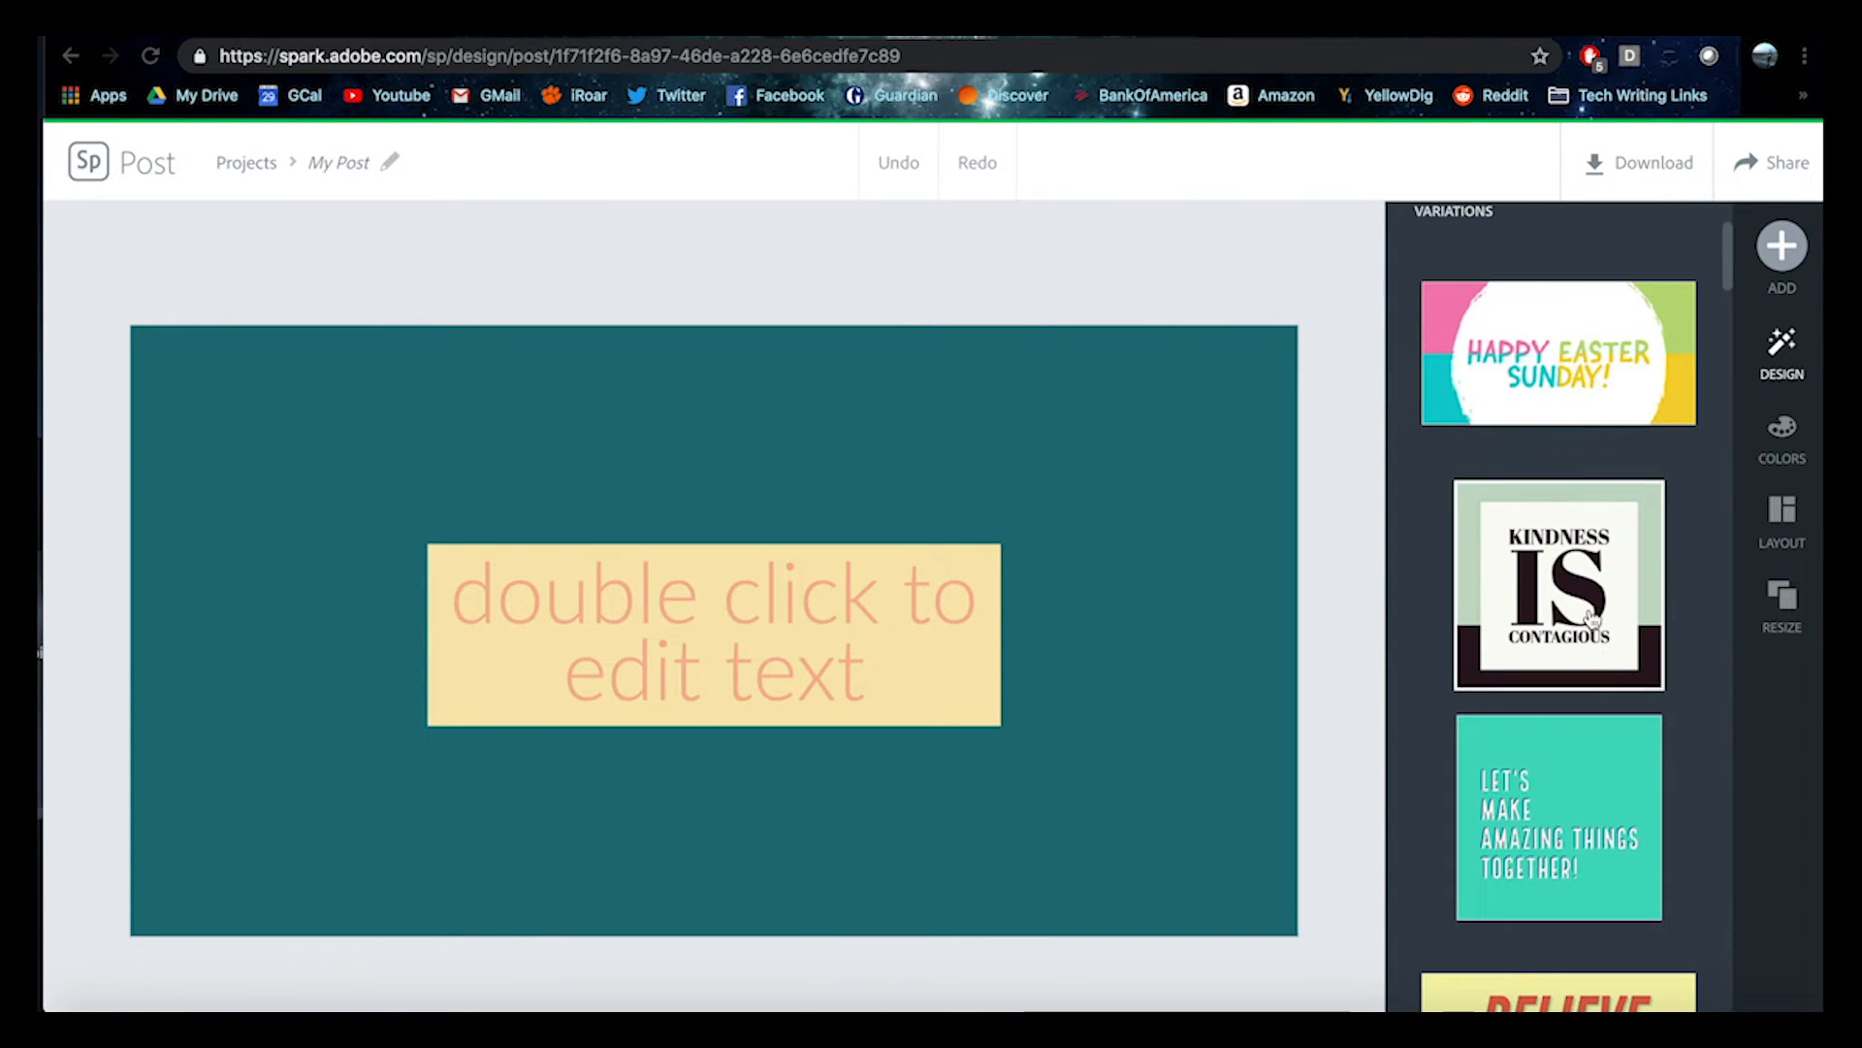
{"action": "scroll", "coordinate": [1591, 618], "scroll_direction": "down", "scroll_amount": 15}
{"action": "scroll", "coordinate": [1591, 618], "scroll_direction": "down", "scroll_amount": 3}
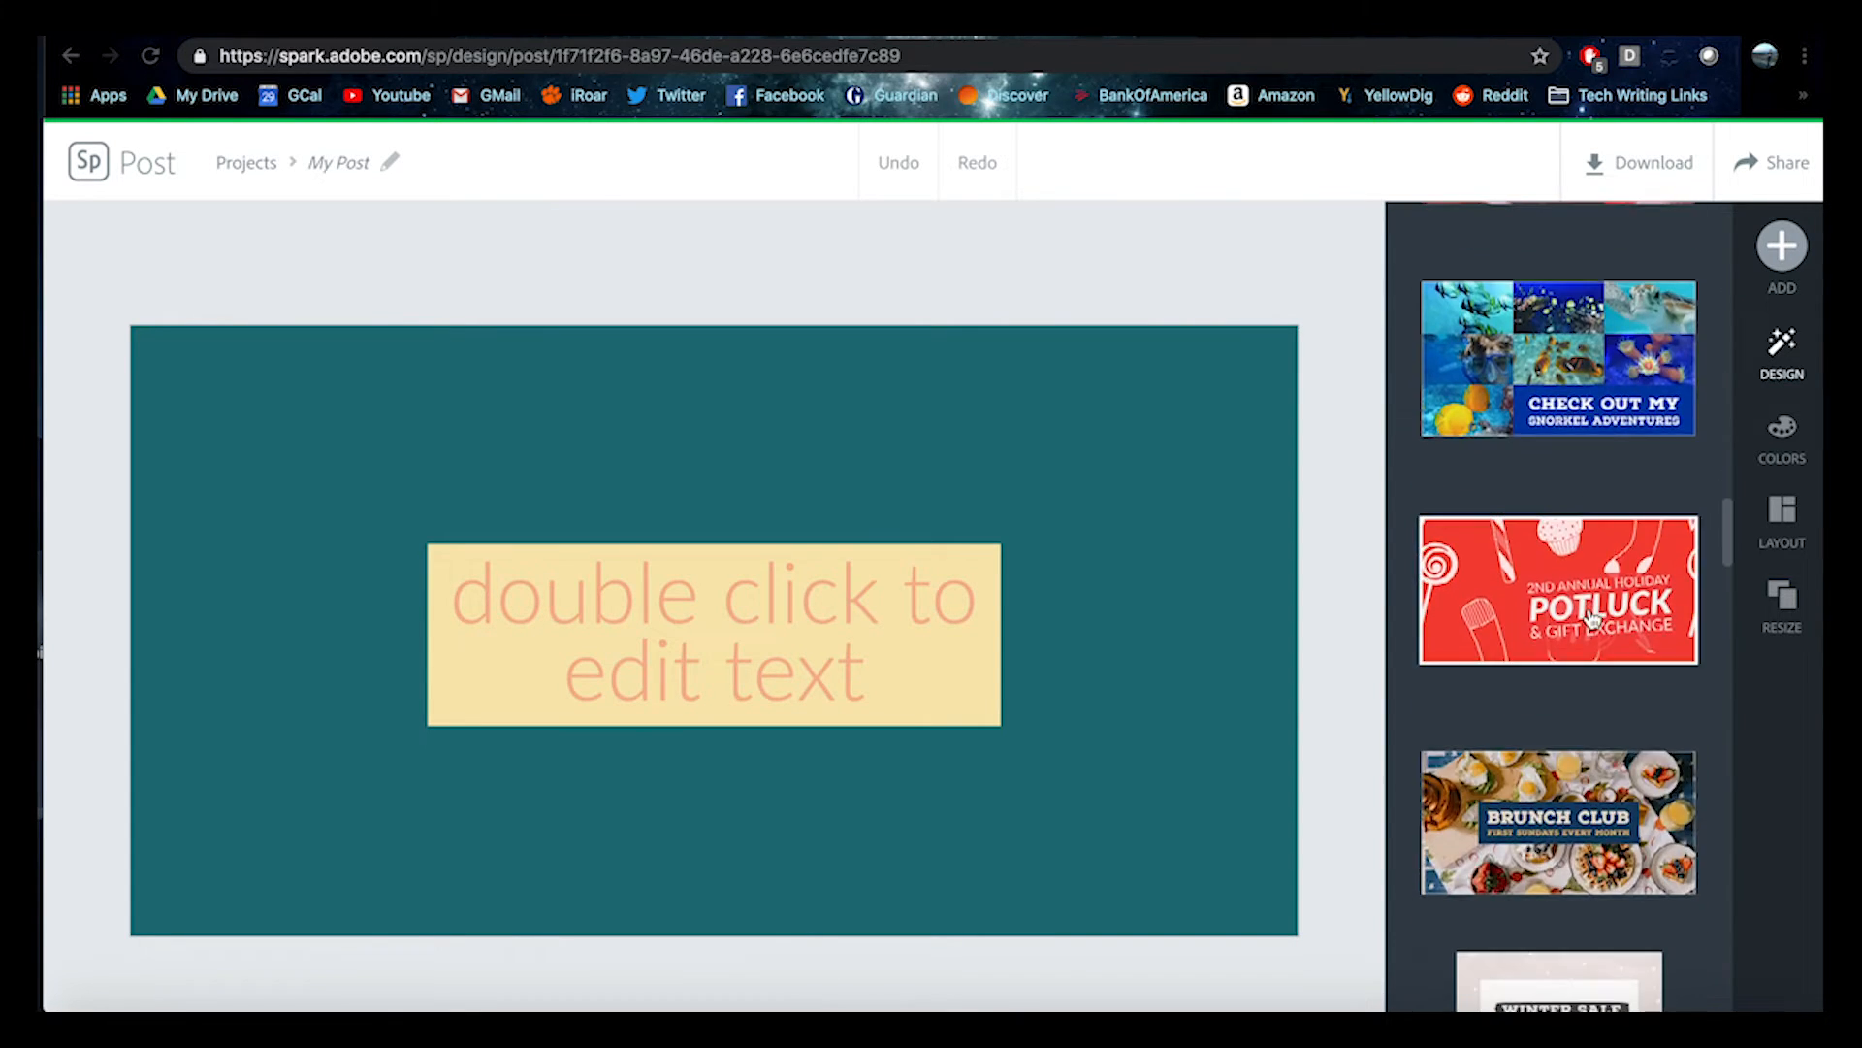
{"action": "scroll", "coordinate": [1591, 618], "scroll_direction": "up", "scroll_amount": 2}
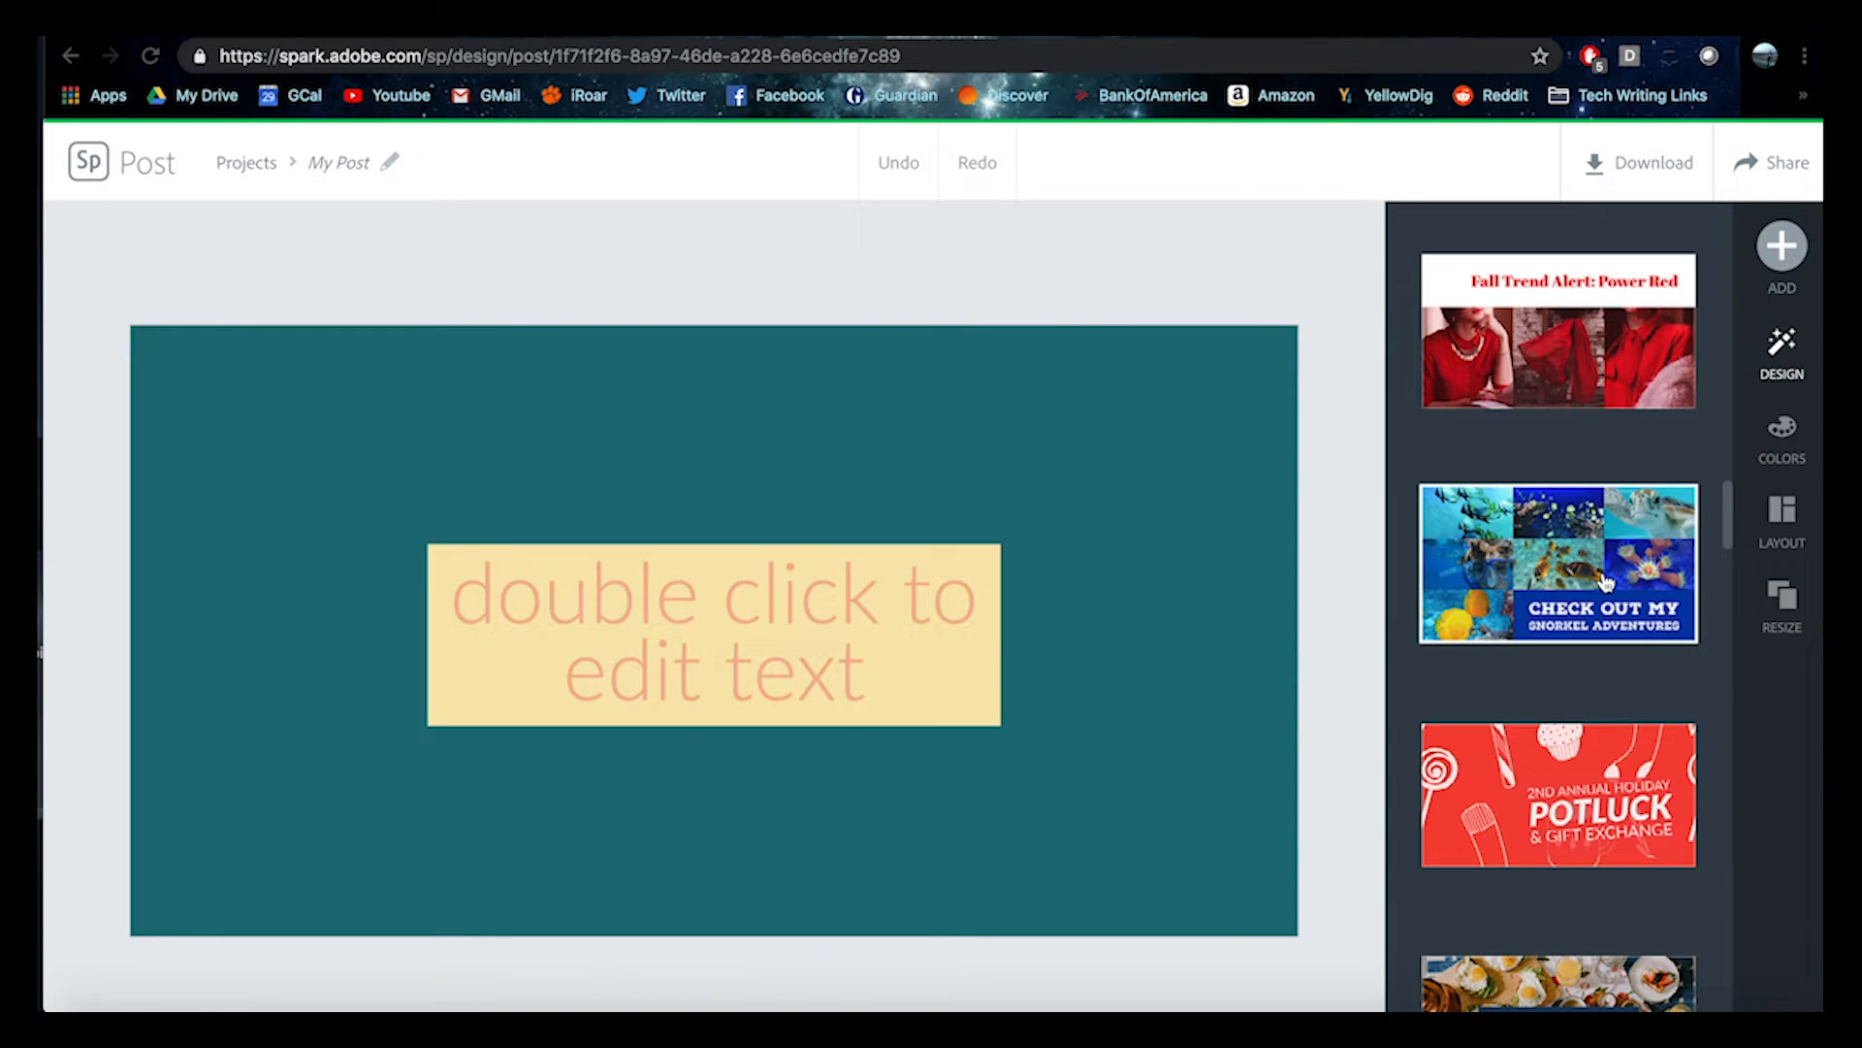
{"action": "left_click", "coordinate": [1605, 582]}
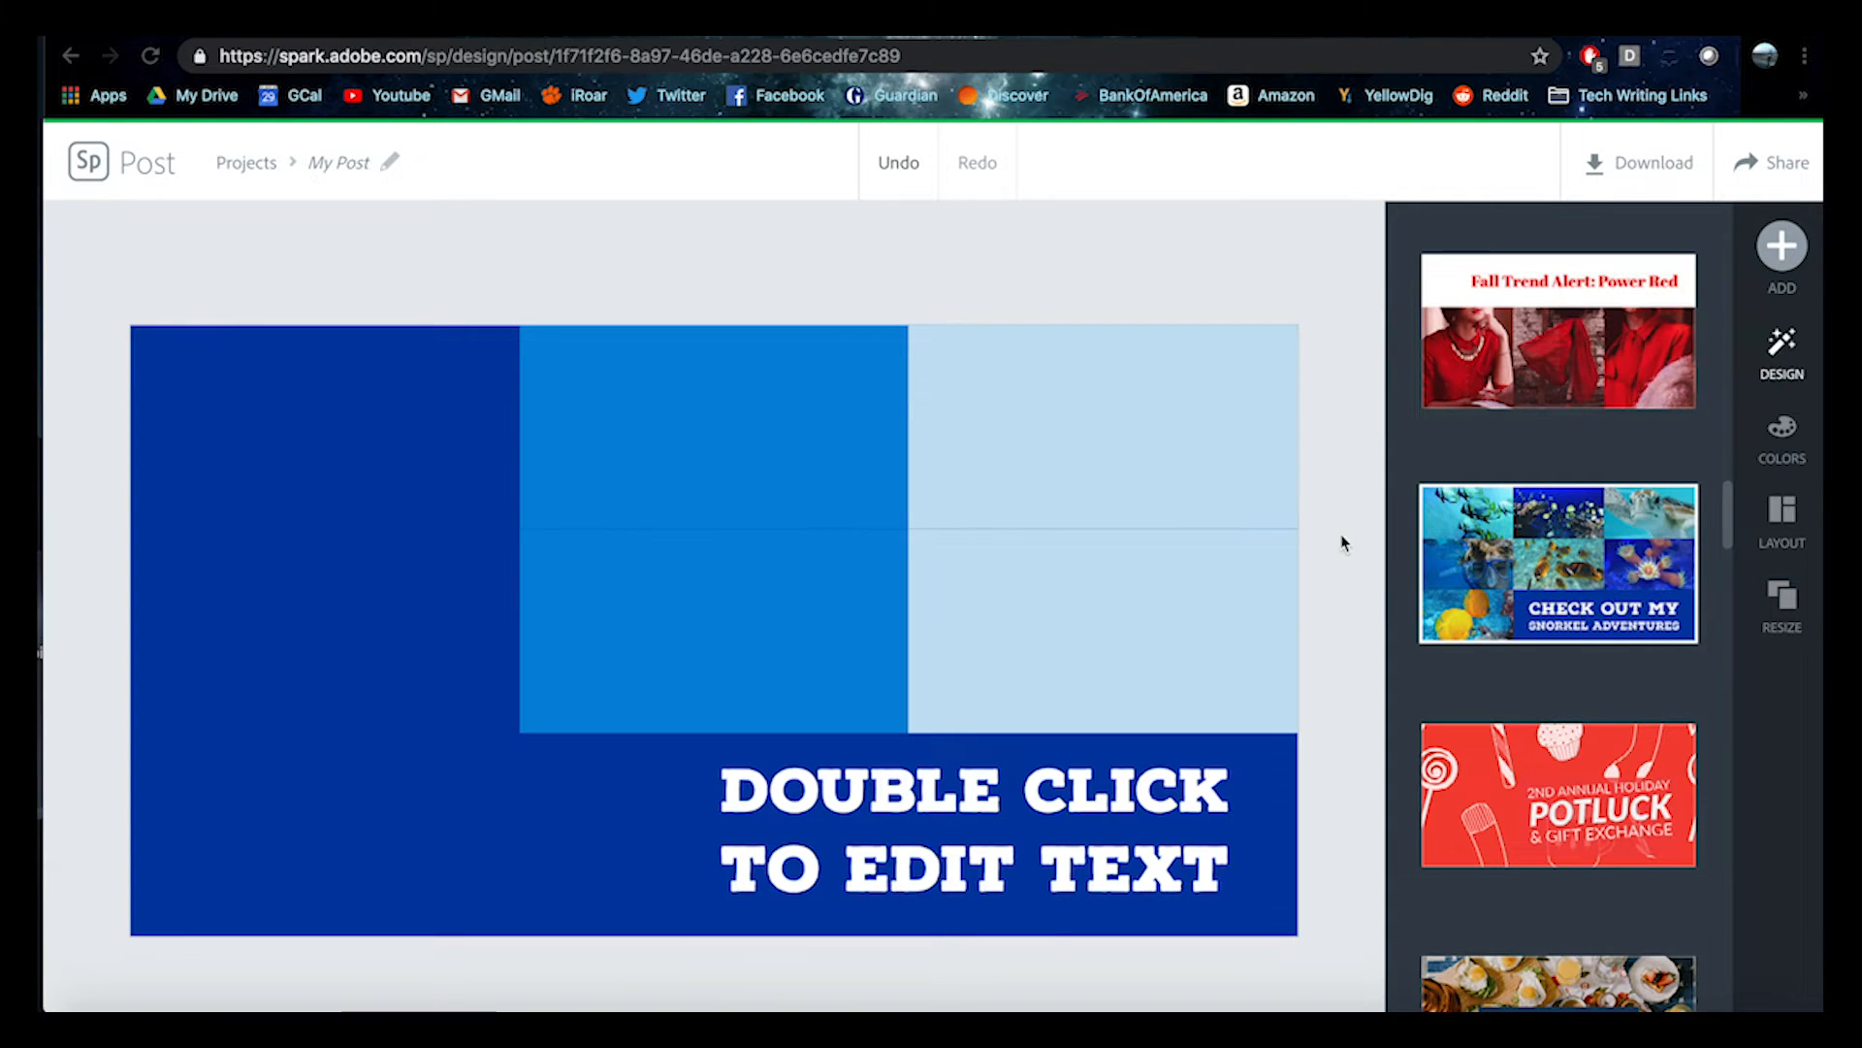
- Replace the placeholder text in the graphic with "Clemson University Water Works"
{"action": "double_click", "coordinate": [982, 776]}
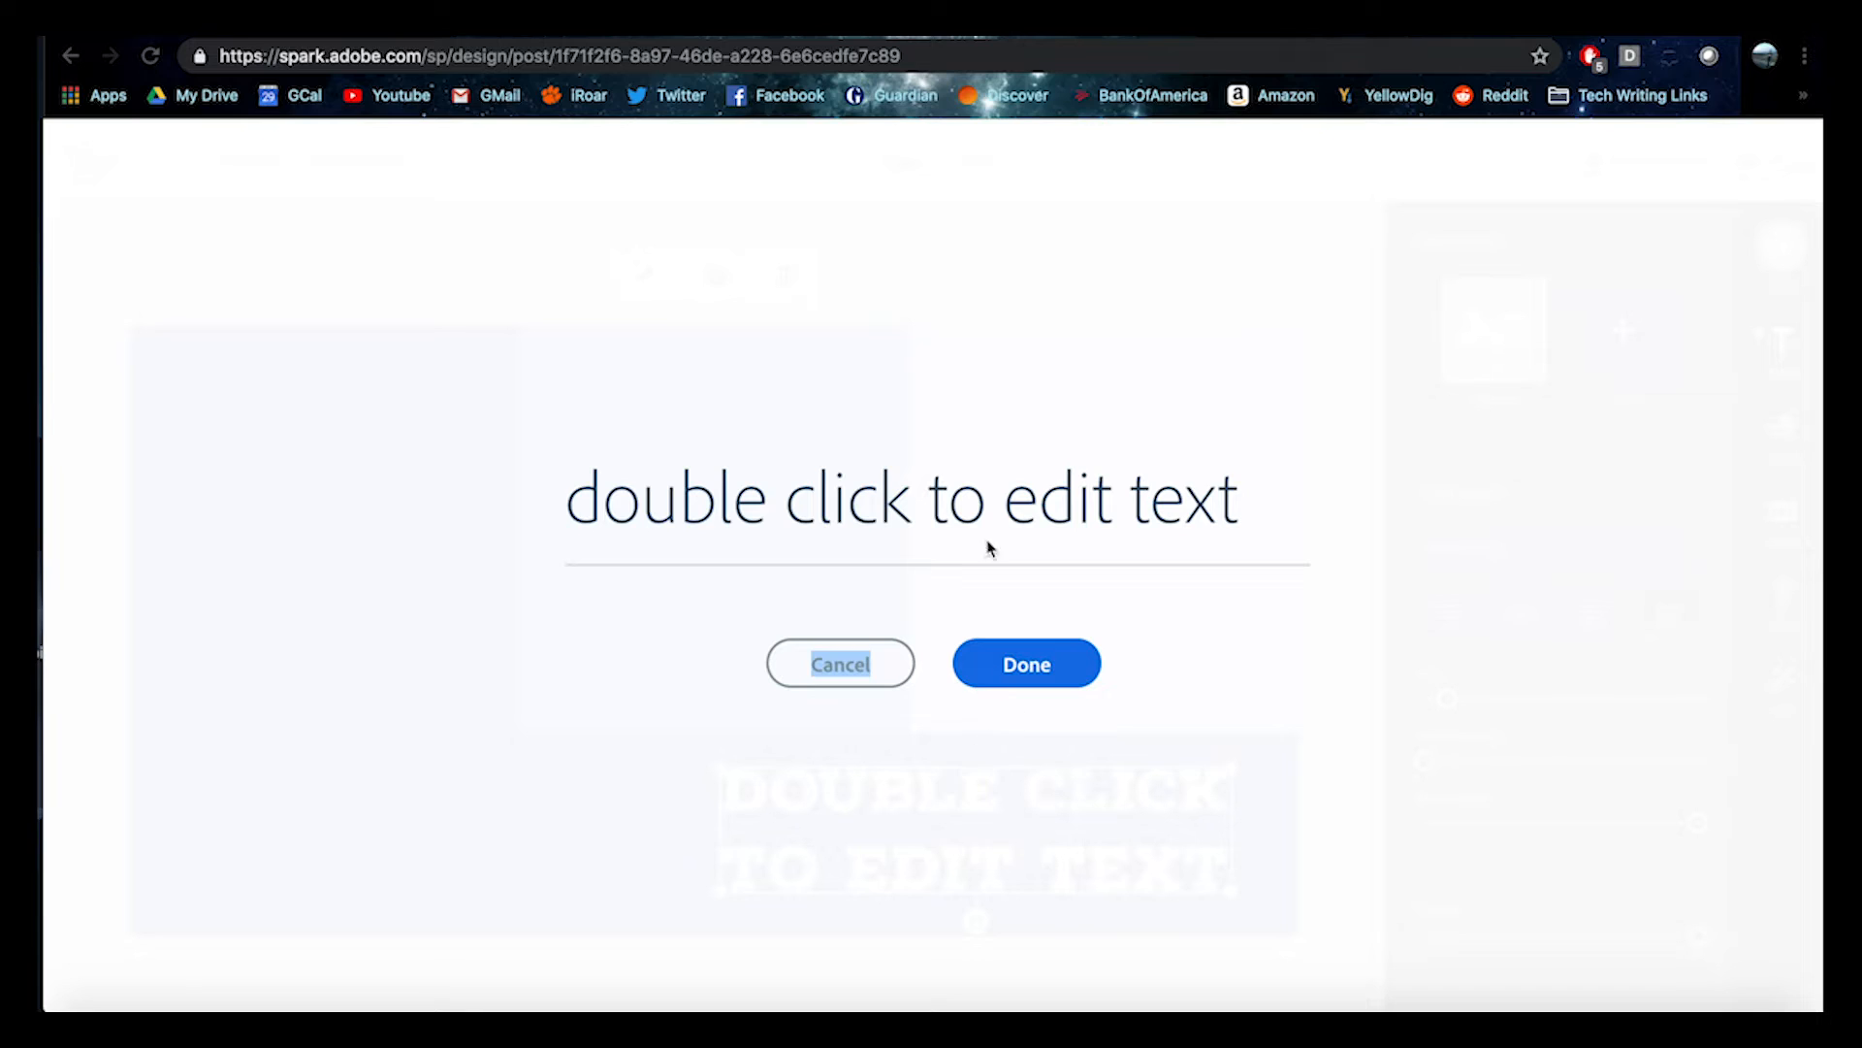
{"action": "left_click", "coordinate": [811, 659]}
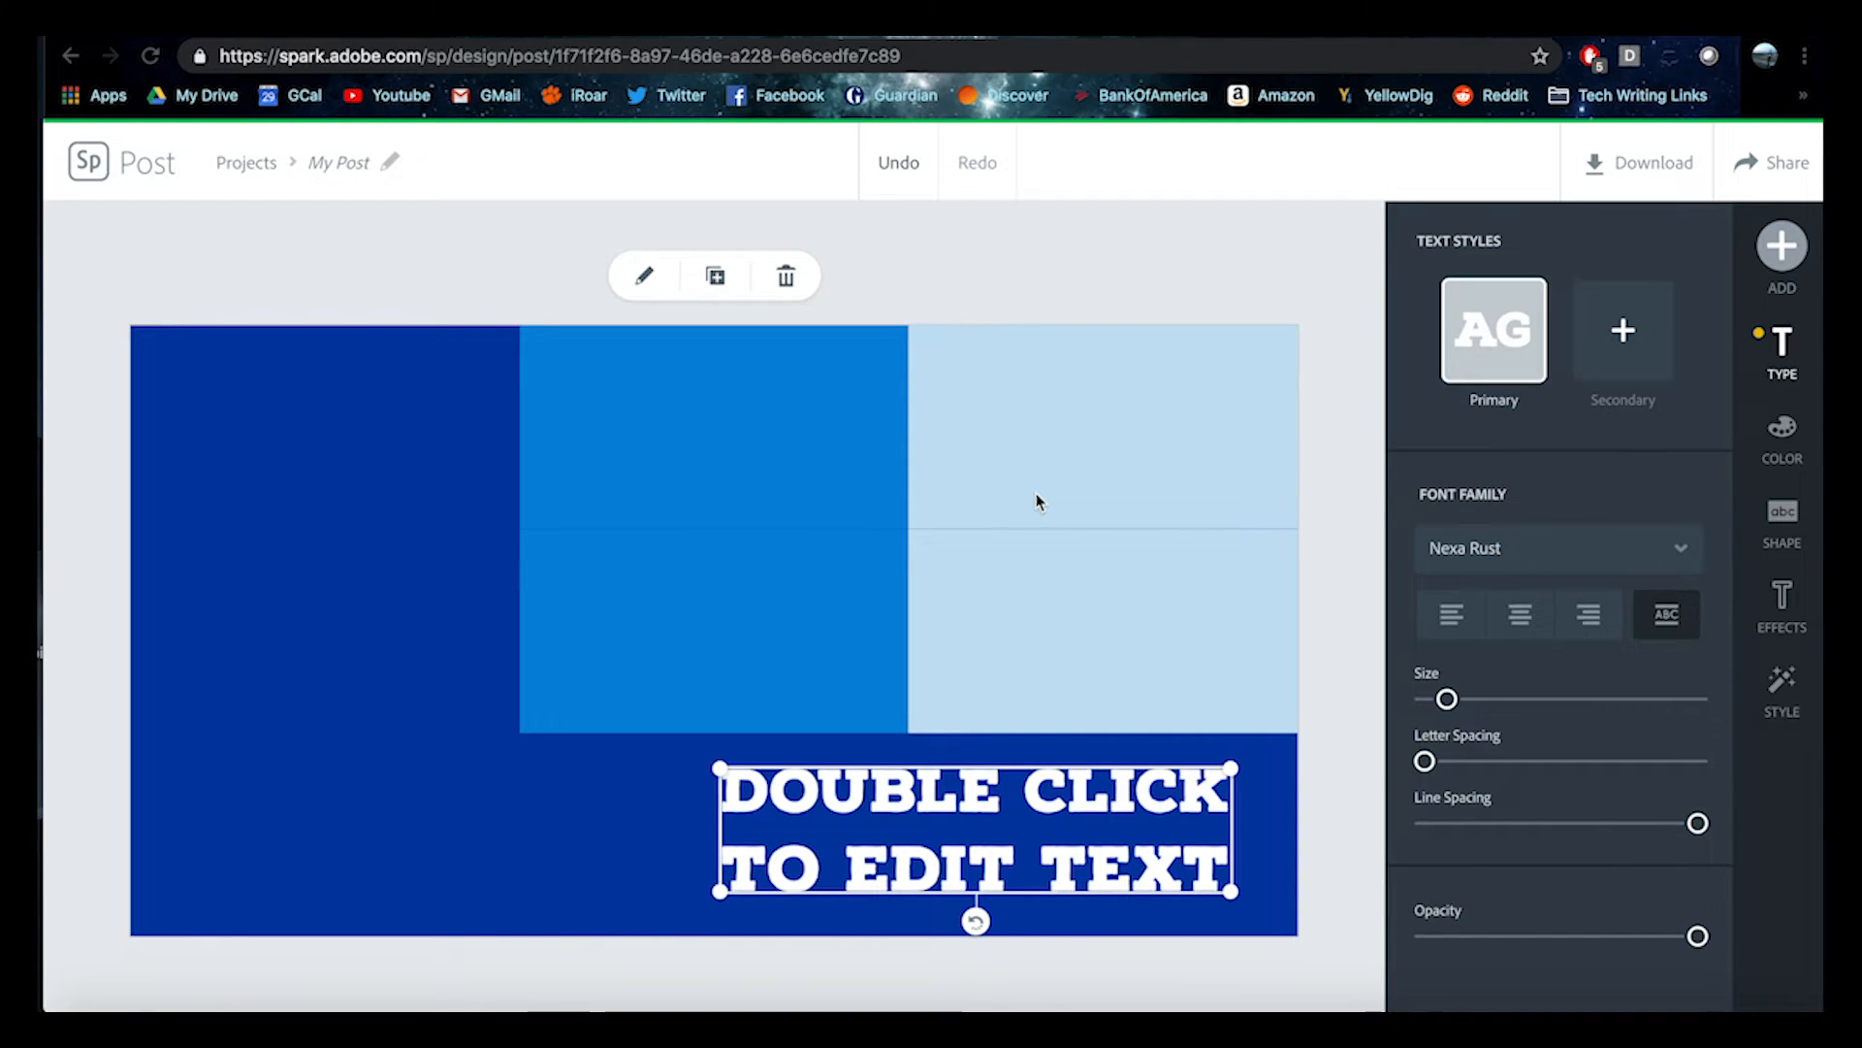
{"action": "double_click", "coordinate": [983, 776]}
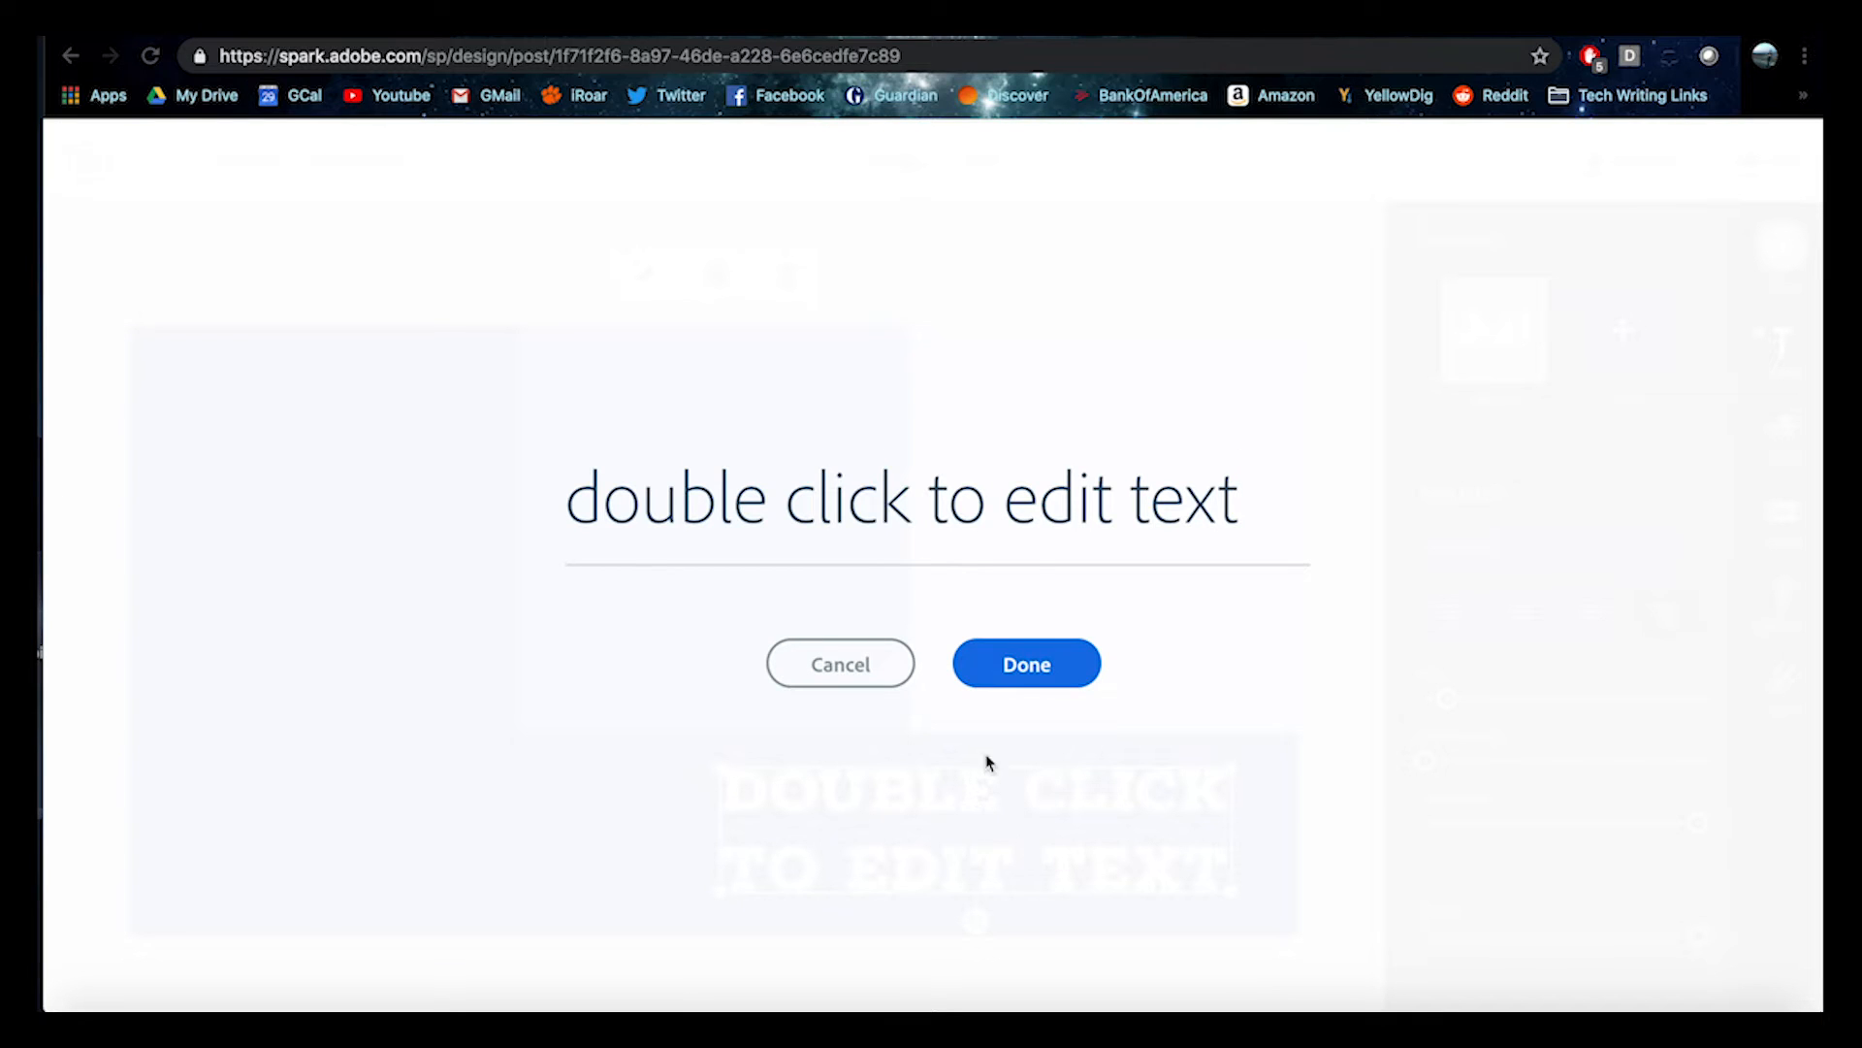
{"action": "triple_click", "coordinate": [1066, 505]}
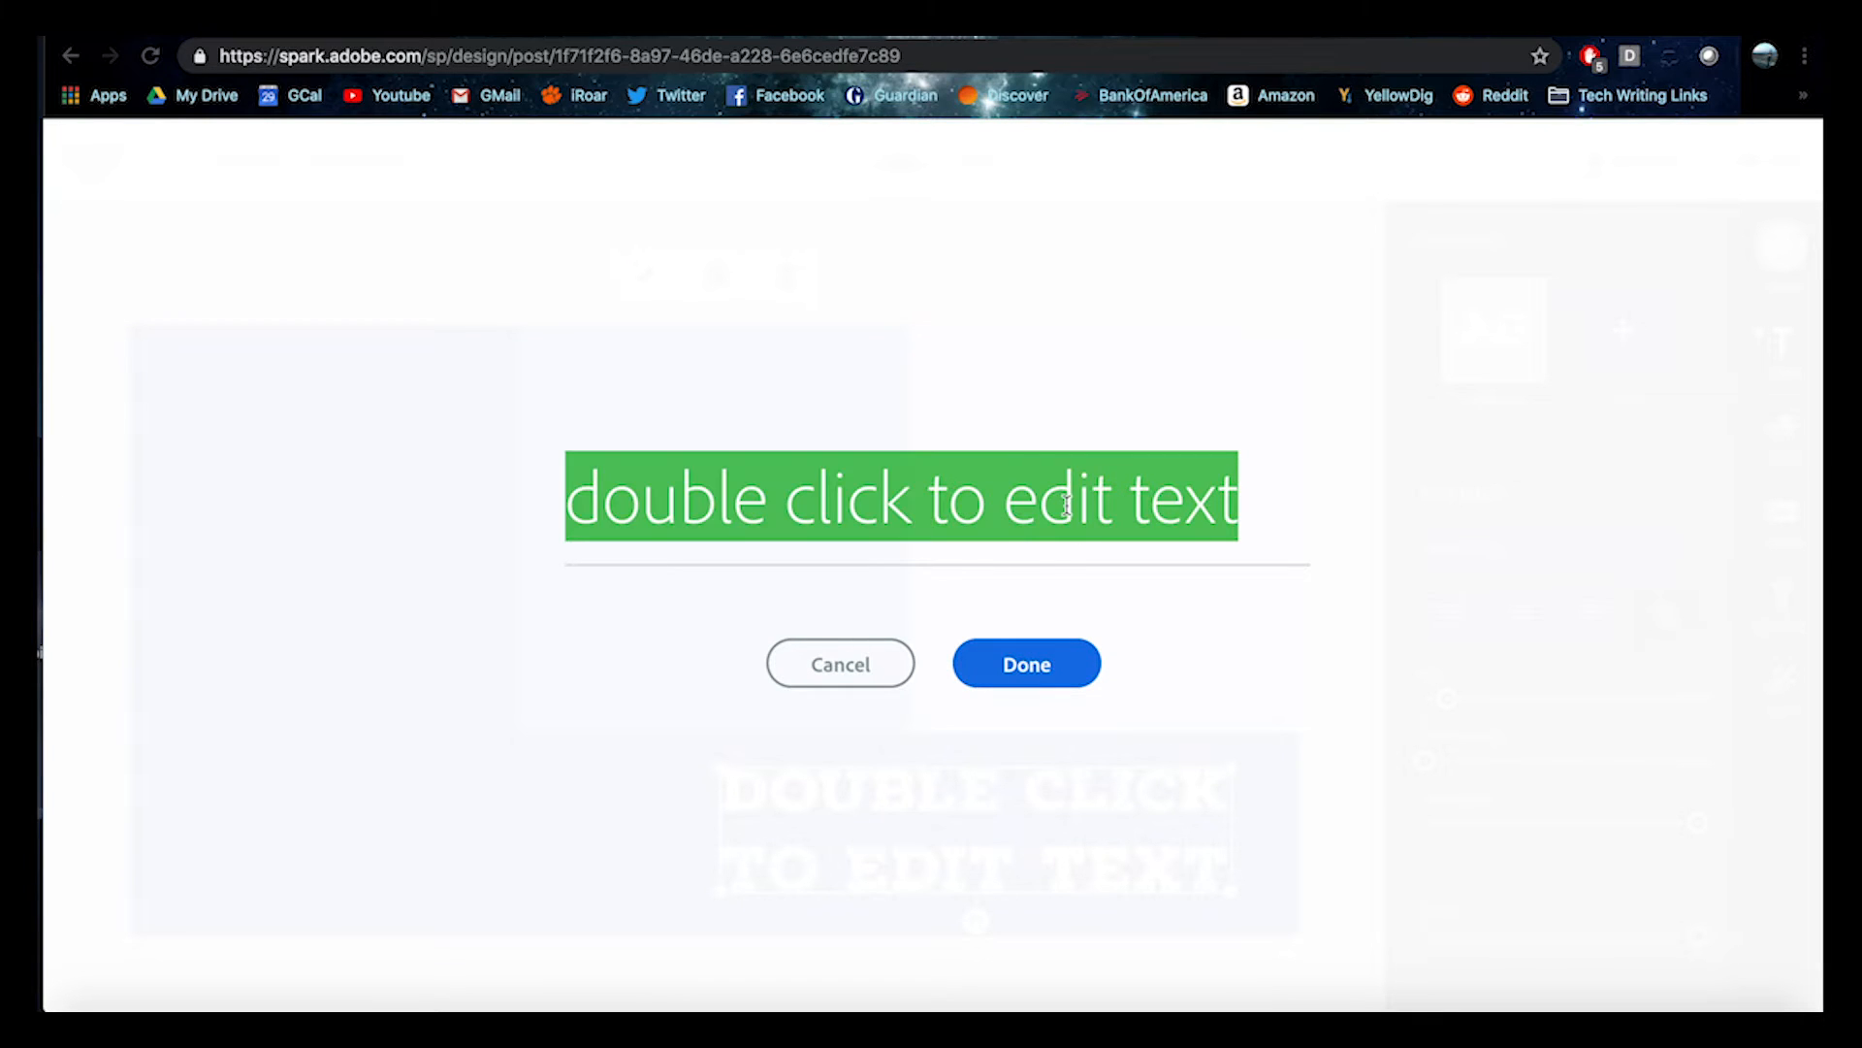
{"action": "type", "text": "Clemson Univer"}
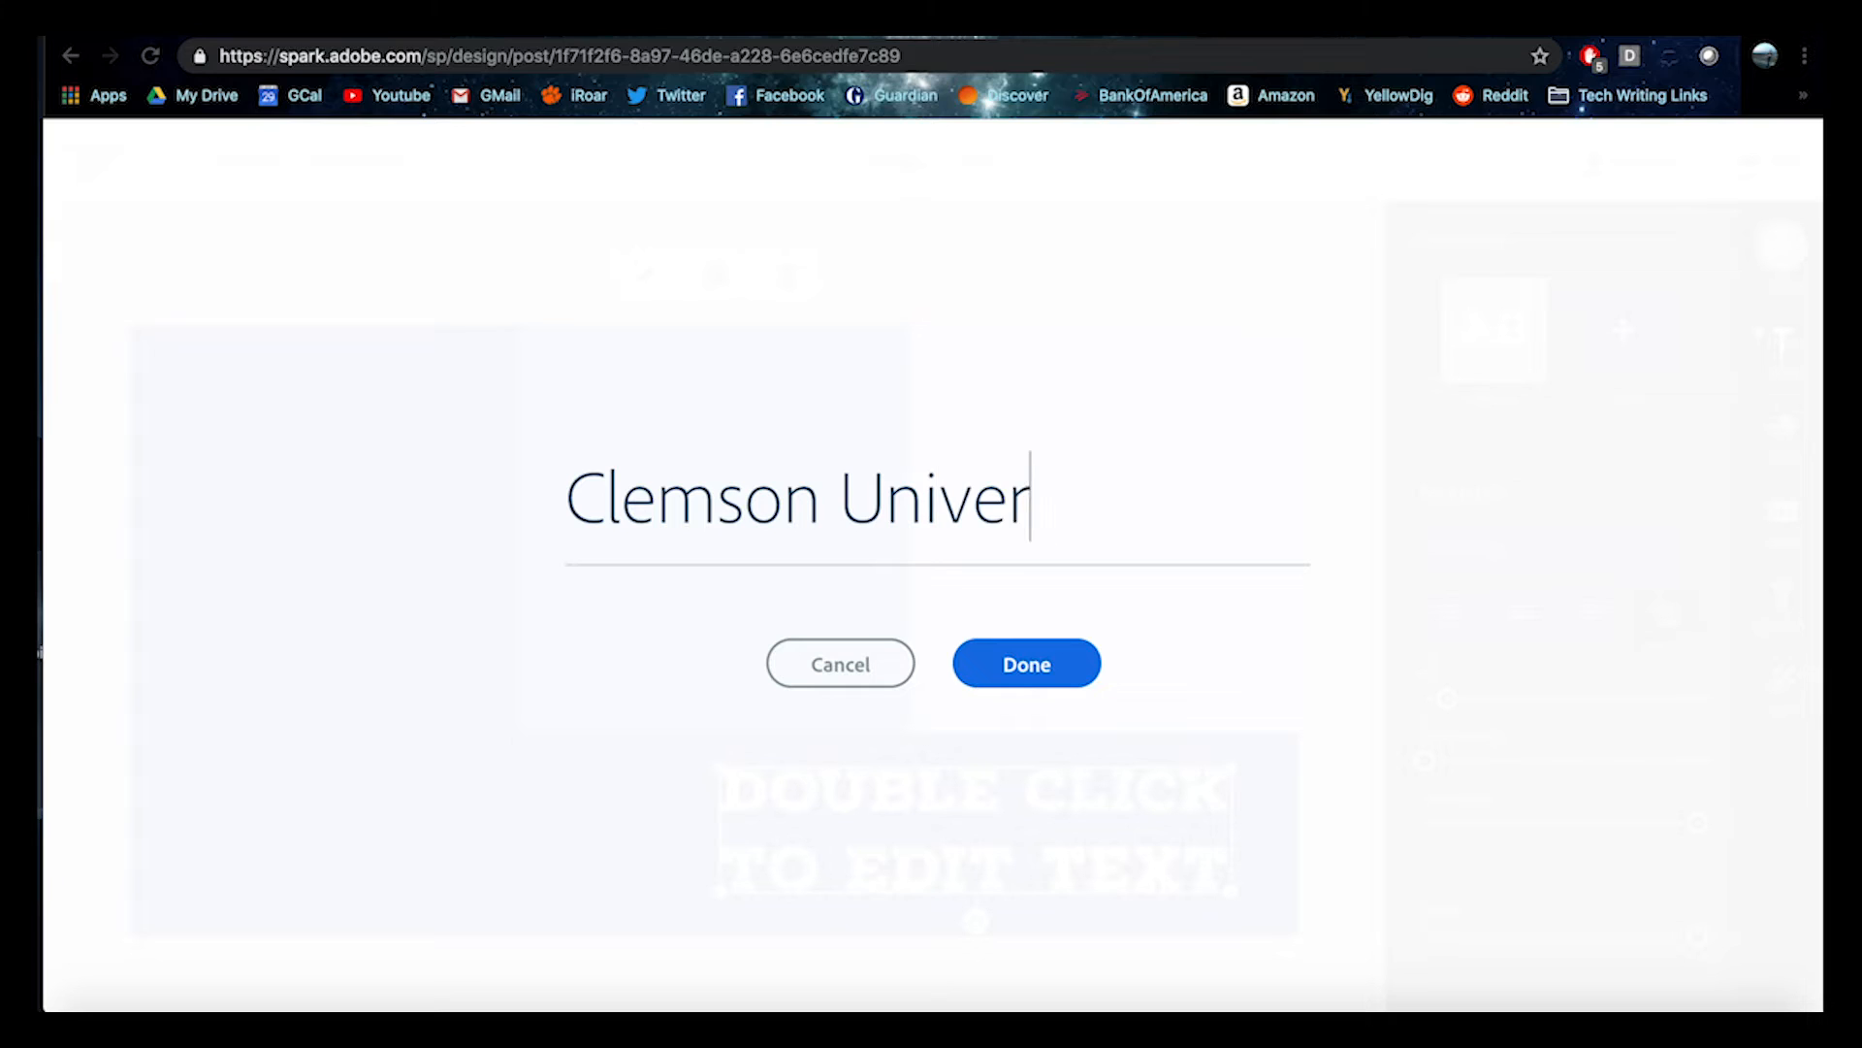
{"action": "type", "text": "sity Water Wao"}
{"action": "key", "text": "BackSpace"}
{"action": "key", "text": "BackSpace"}
{"action": "type", "text": "orks"}
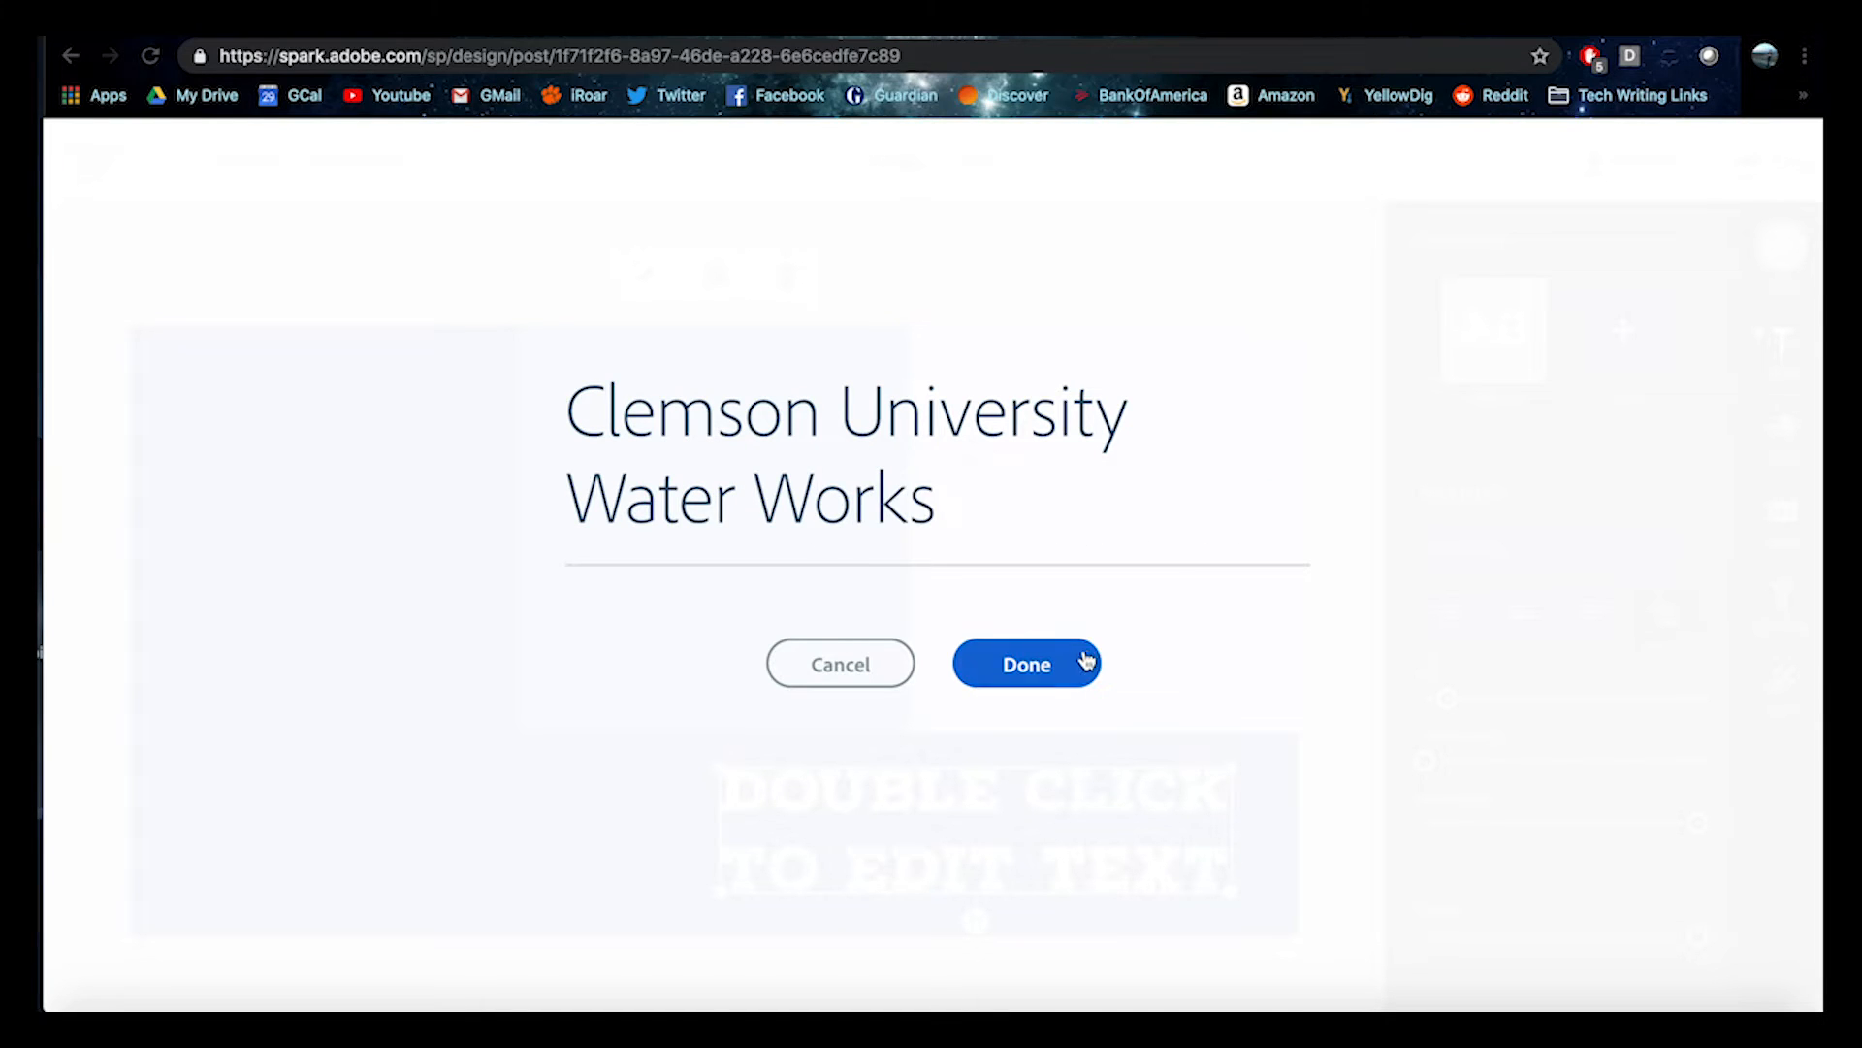
{"action": "left_click", "coordinate": [1087, 660]}
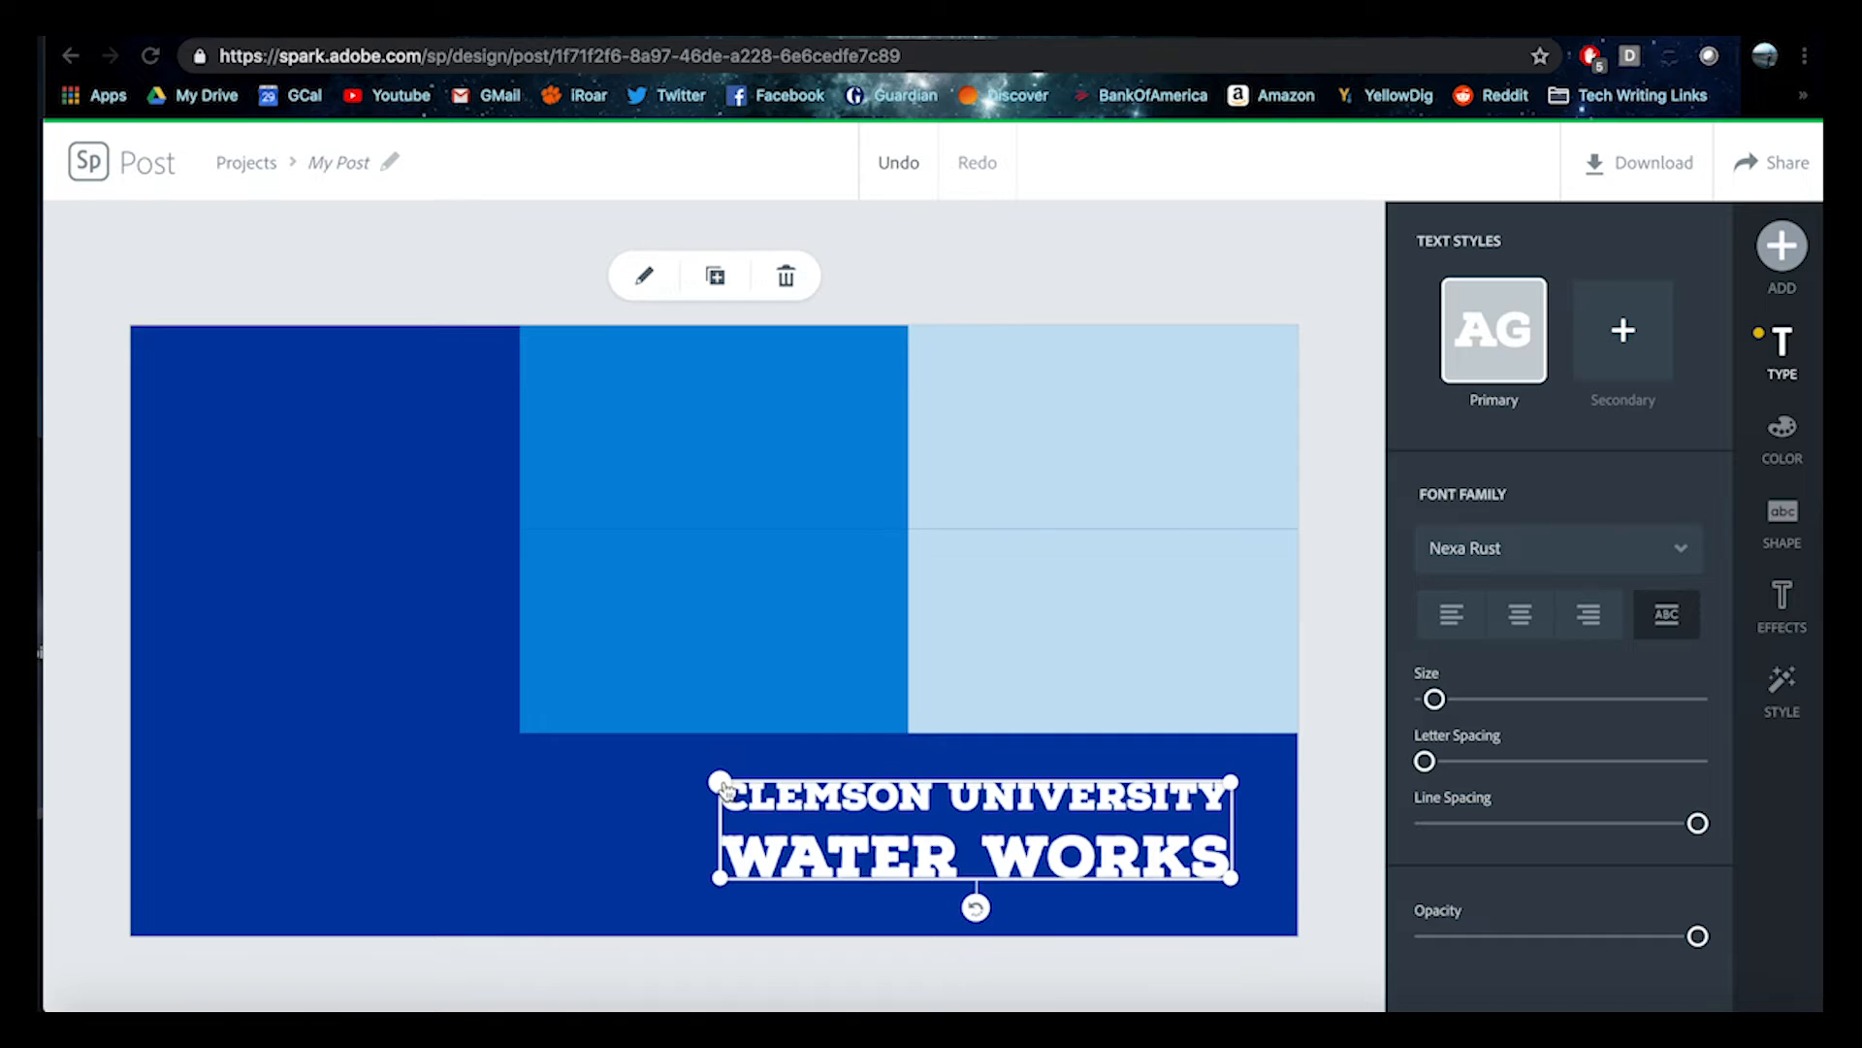
- Enlarge the "Clemson University Water Works" text slightly and move it closer to the lower-right corner of the graphic
{"action": "left_click_drag", "start_coordinate": [719, 781], "coordinate": [674, 734]}
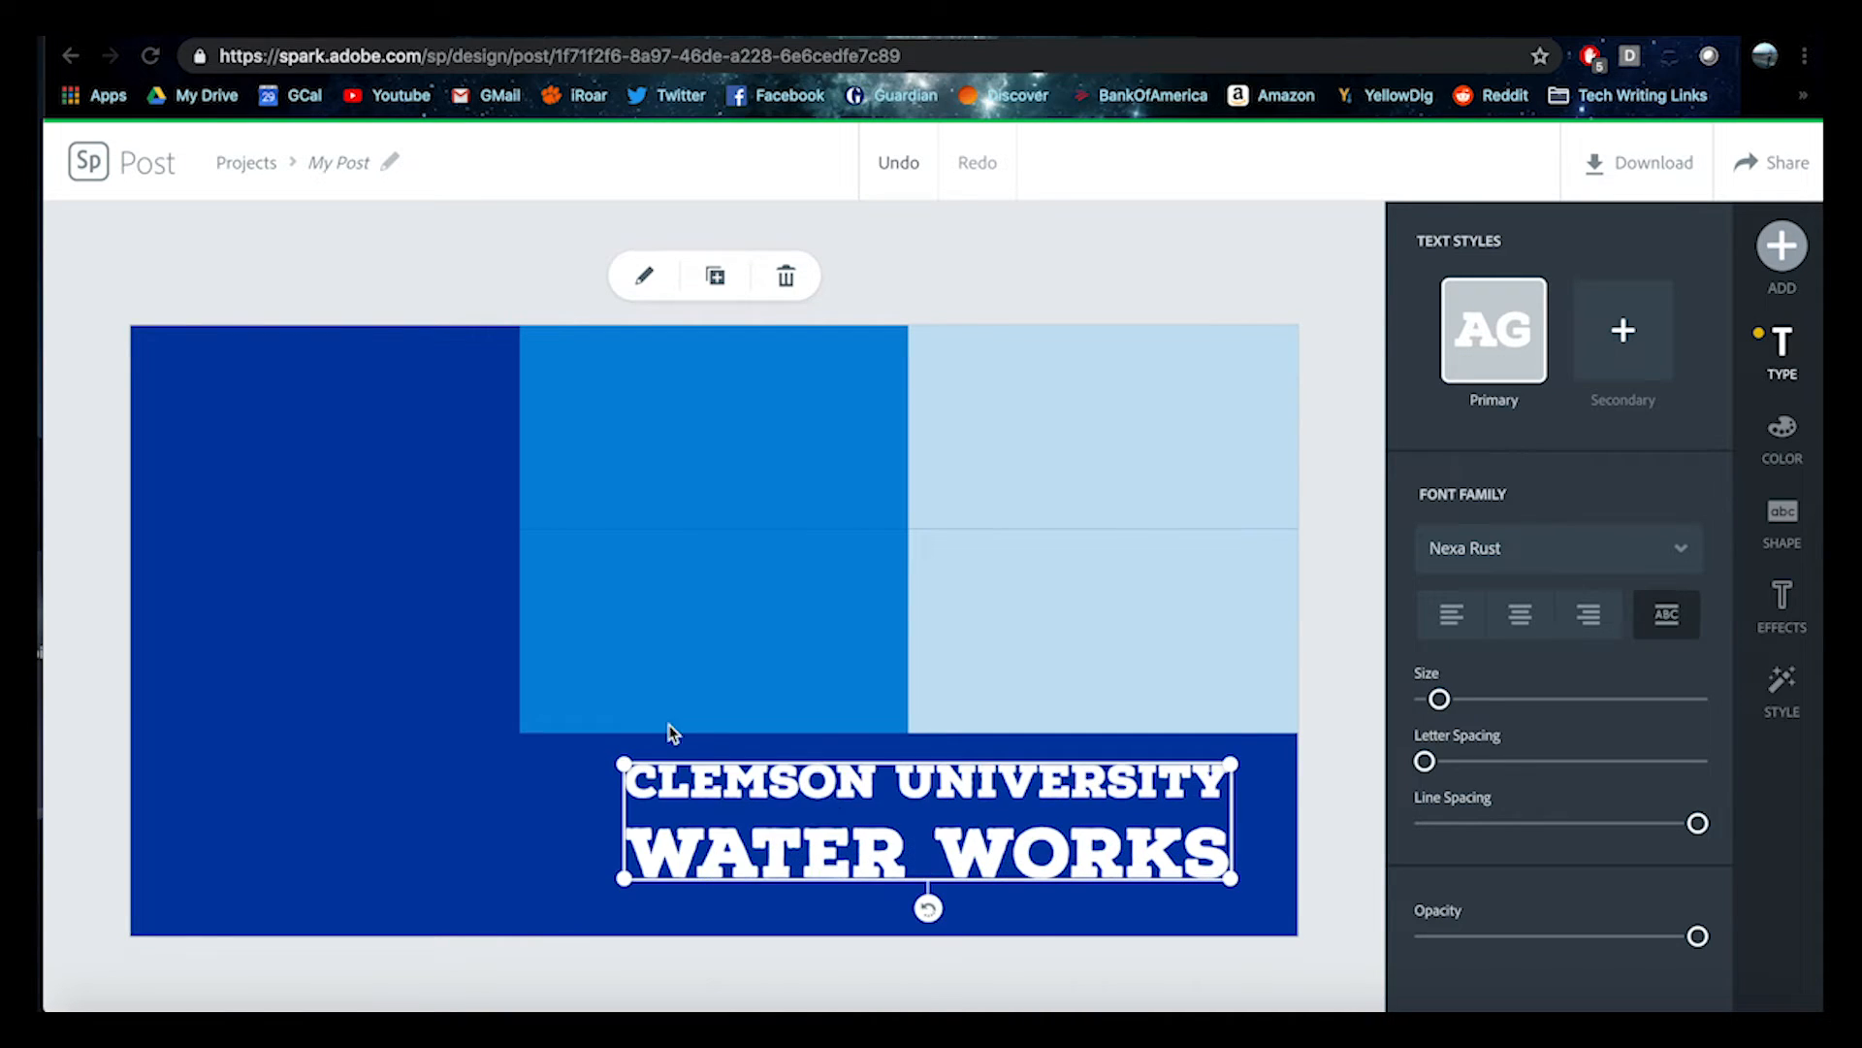
{"action": "left_click_drag", "start_coordinate": [970, 834], "coordinate": [1005, 855]}
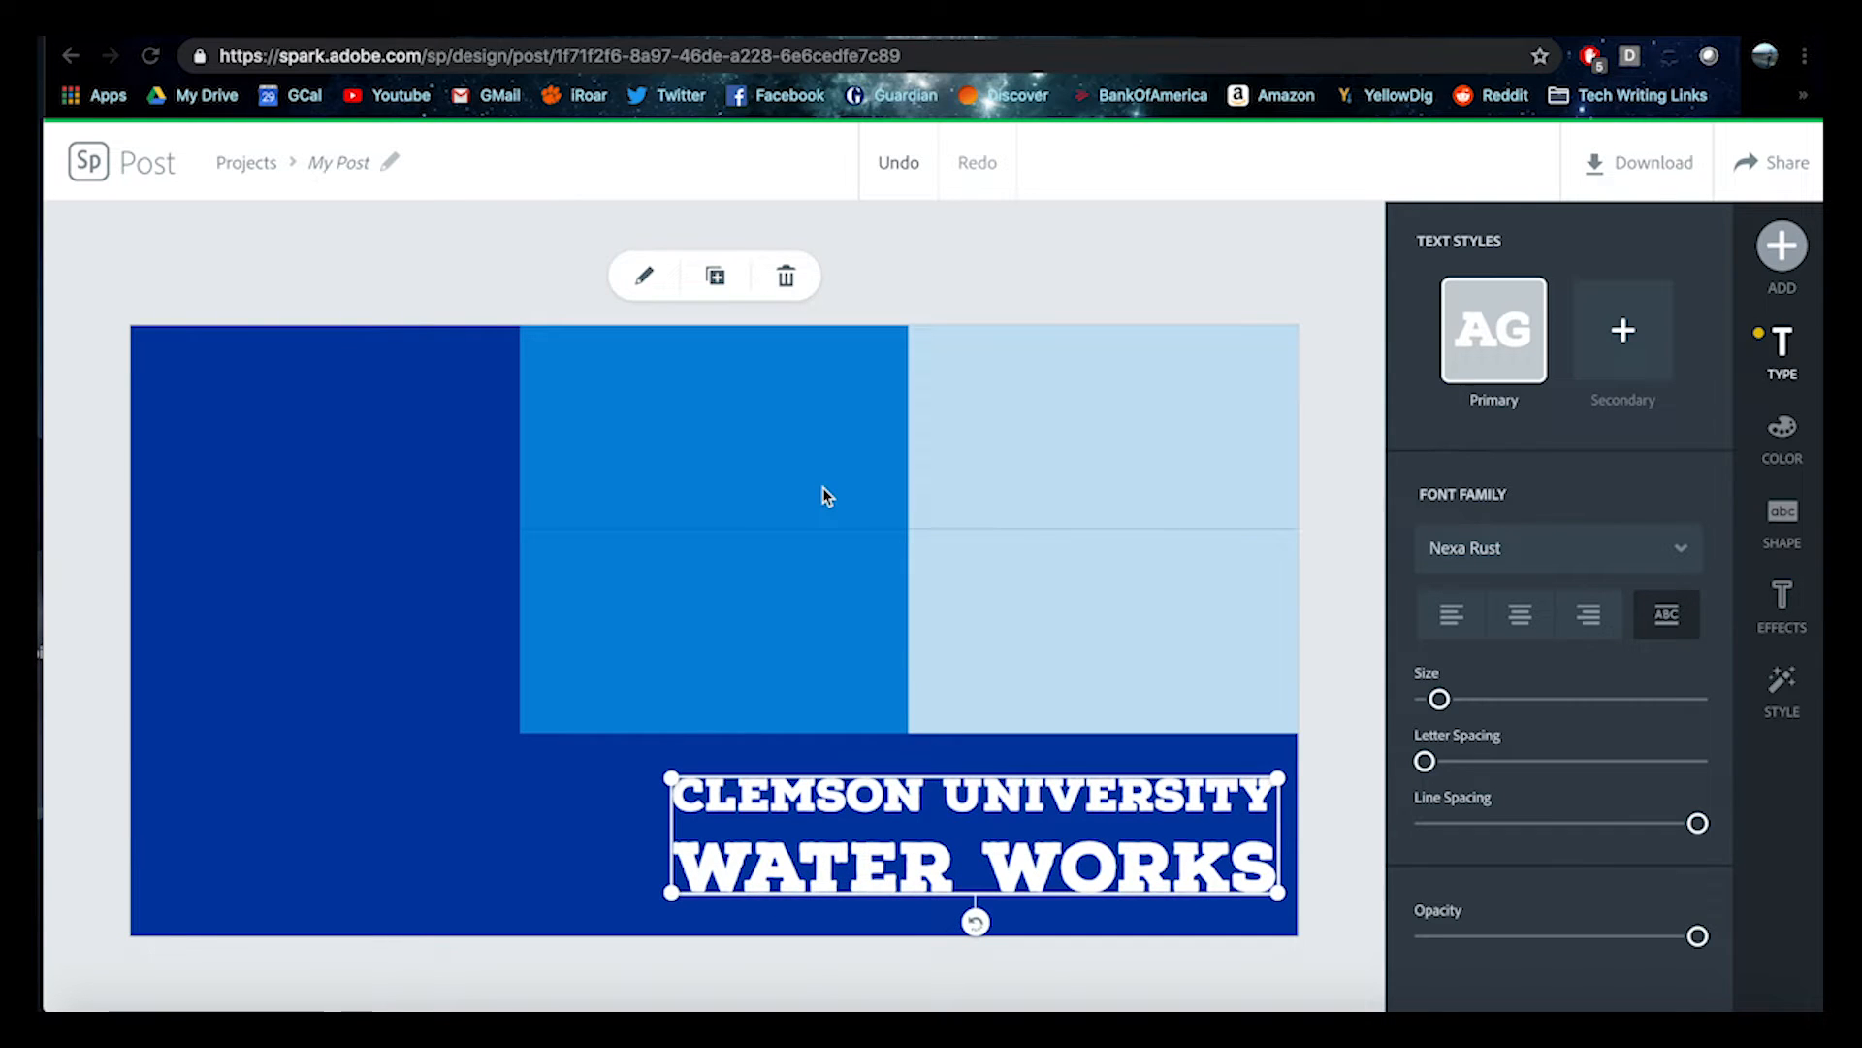
{"action": "left_click", "coordinate": [420, 472]}
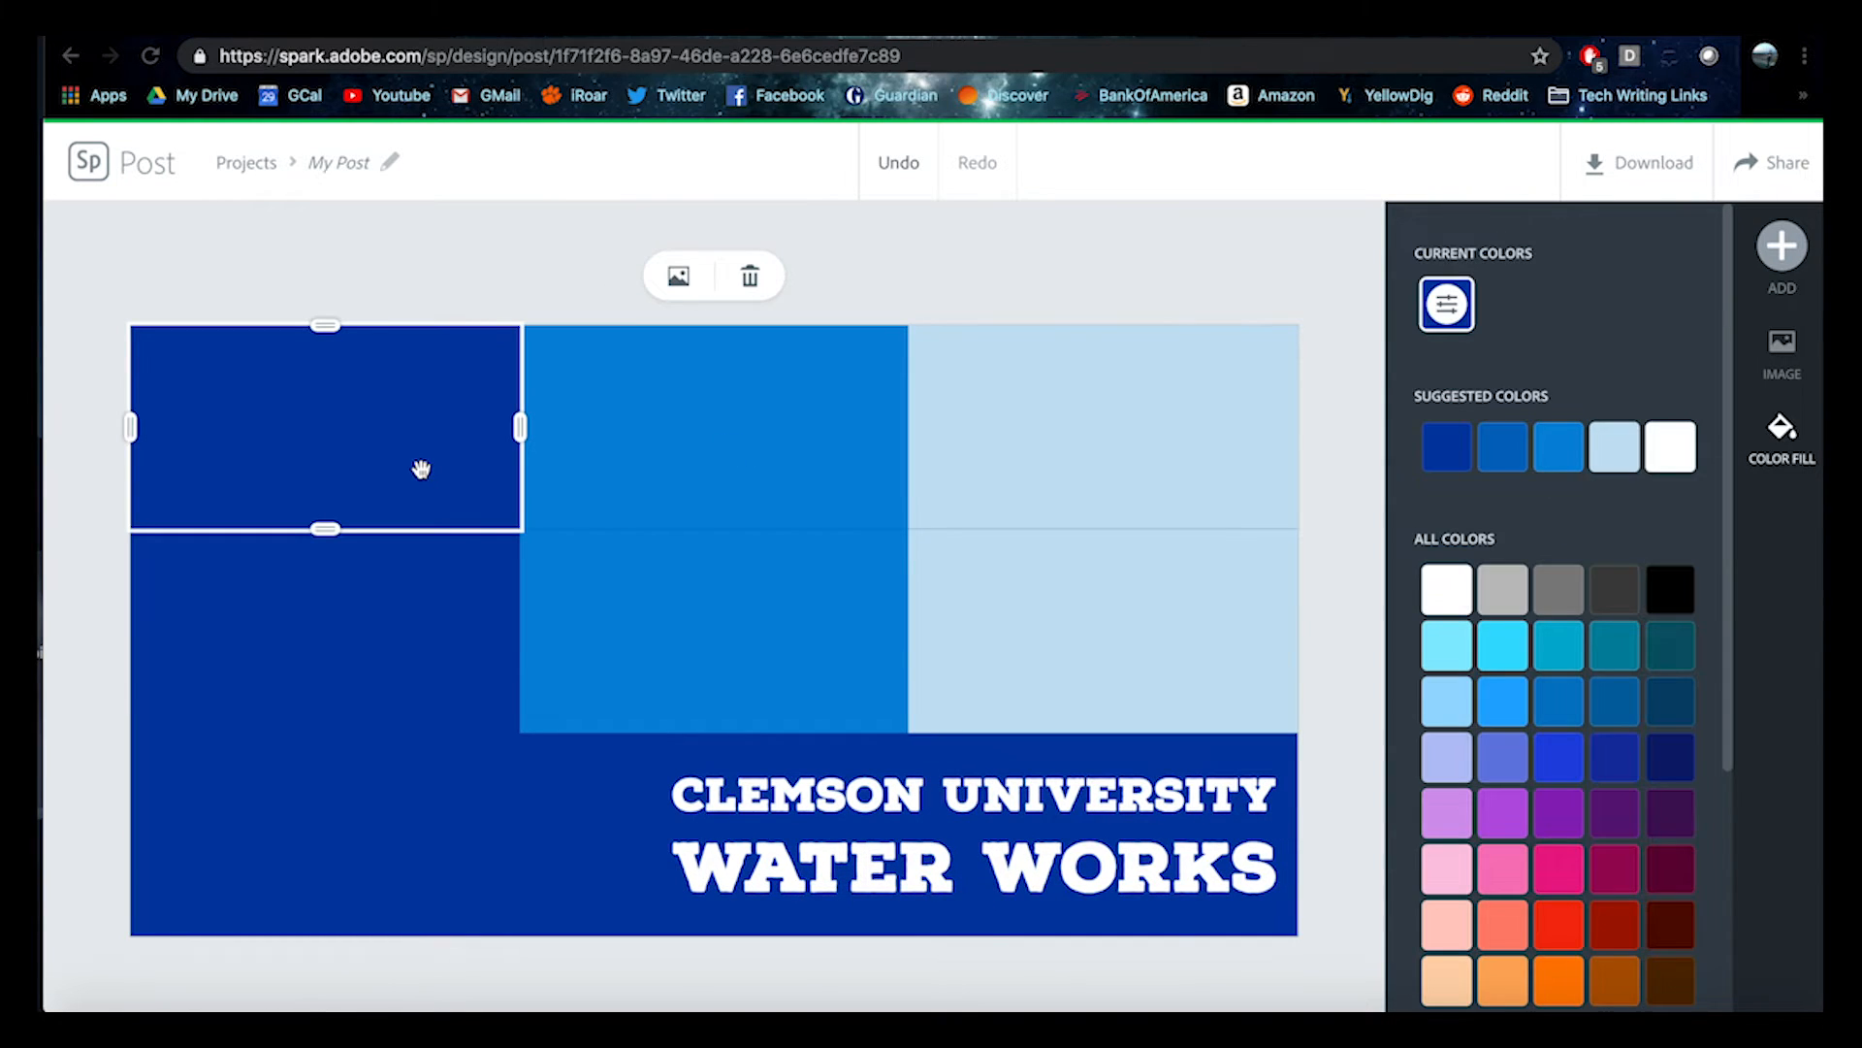
{"action": "left_click", "coordinate": [423, 663]}
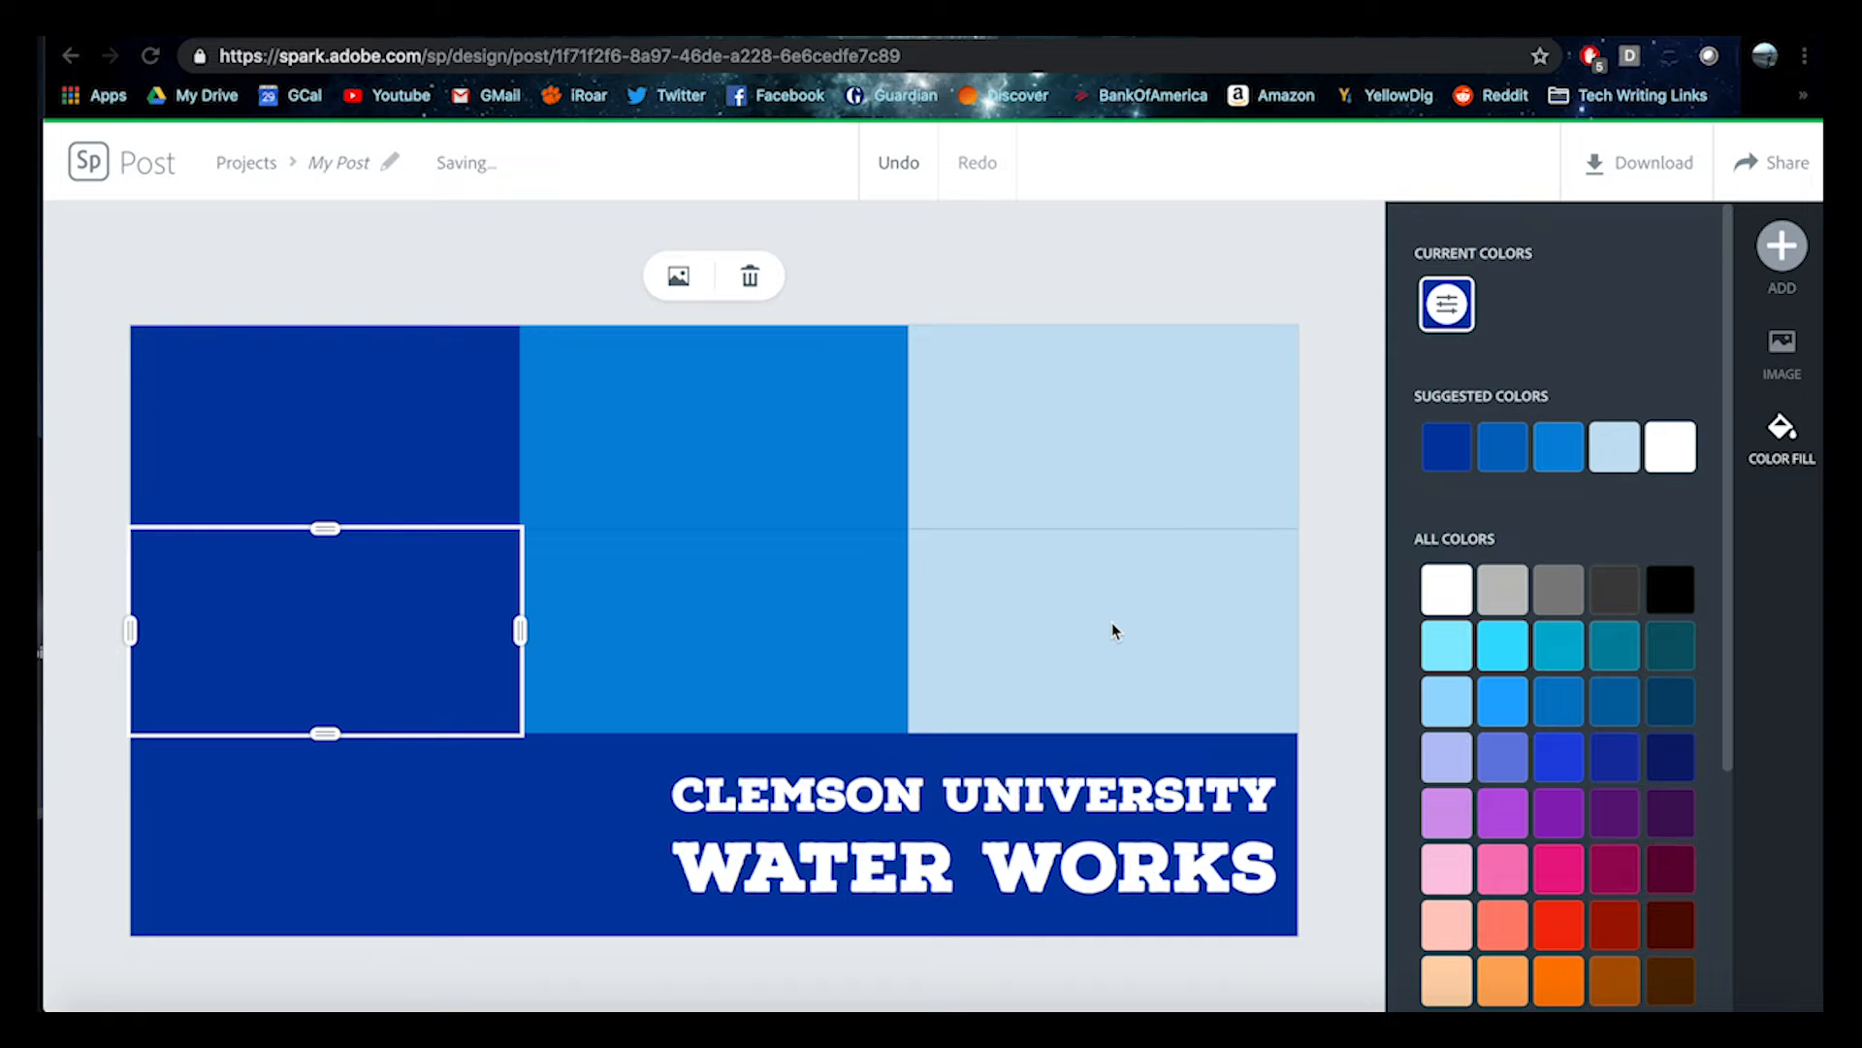
{"action": "left_click", "coordinate": [351, 406]}
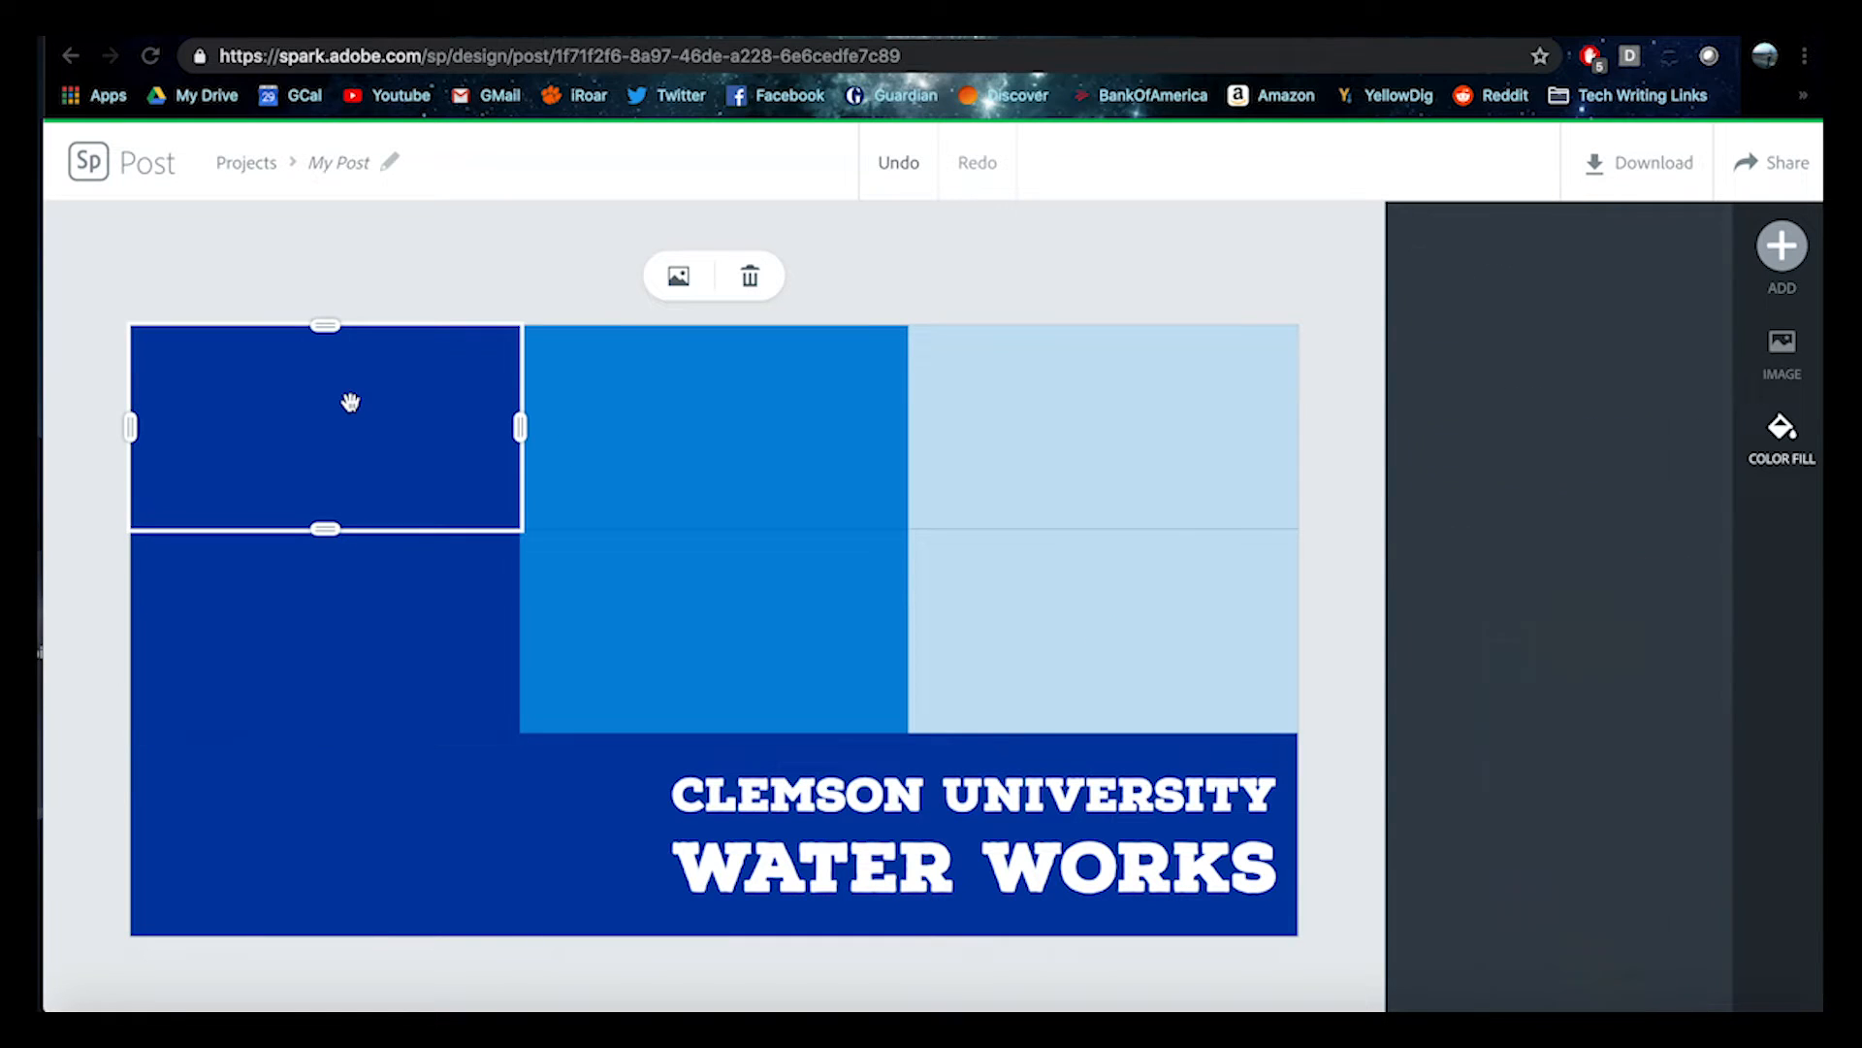
{"action": "left_click", "coordinate": [678, 275]}
{"action": "left_click", "coordinate": [1561, 329]}
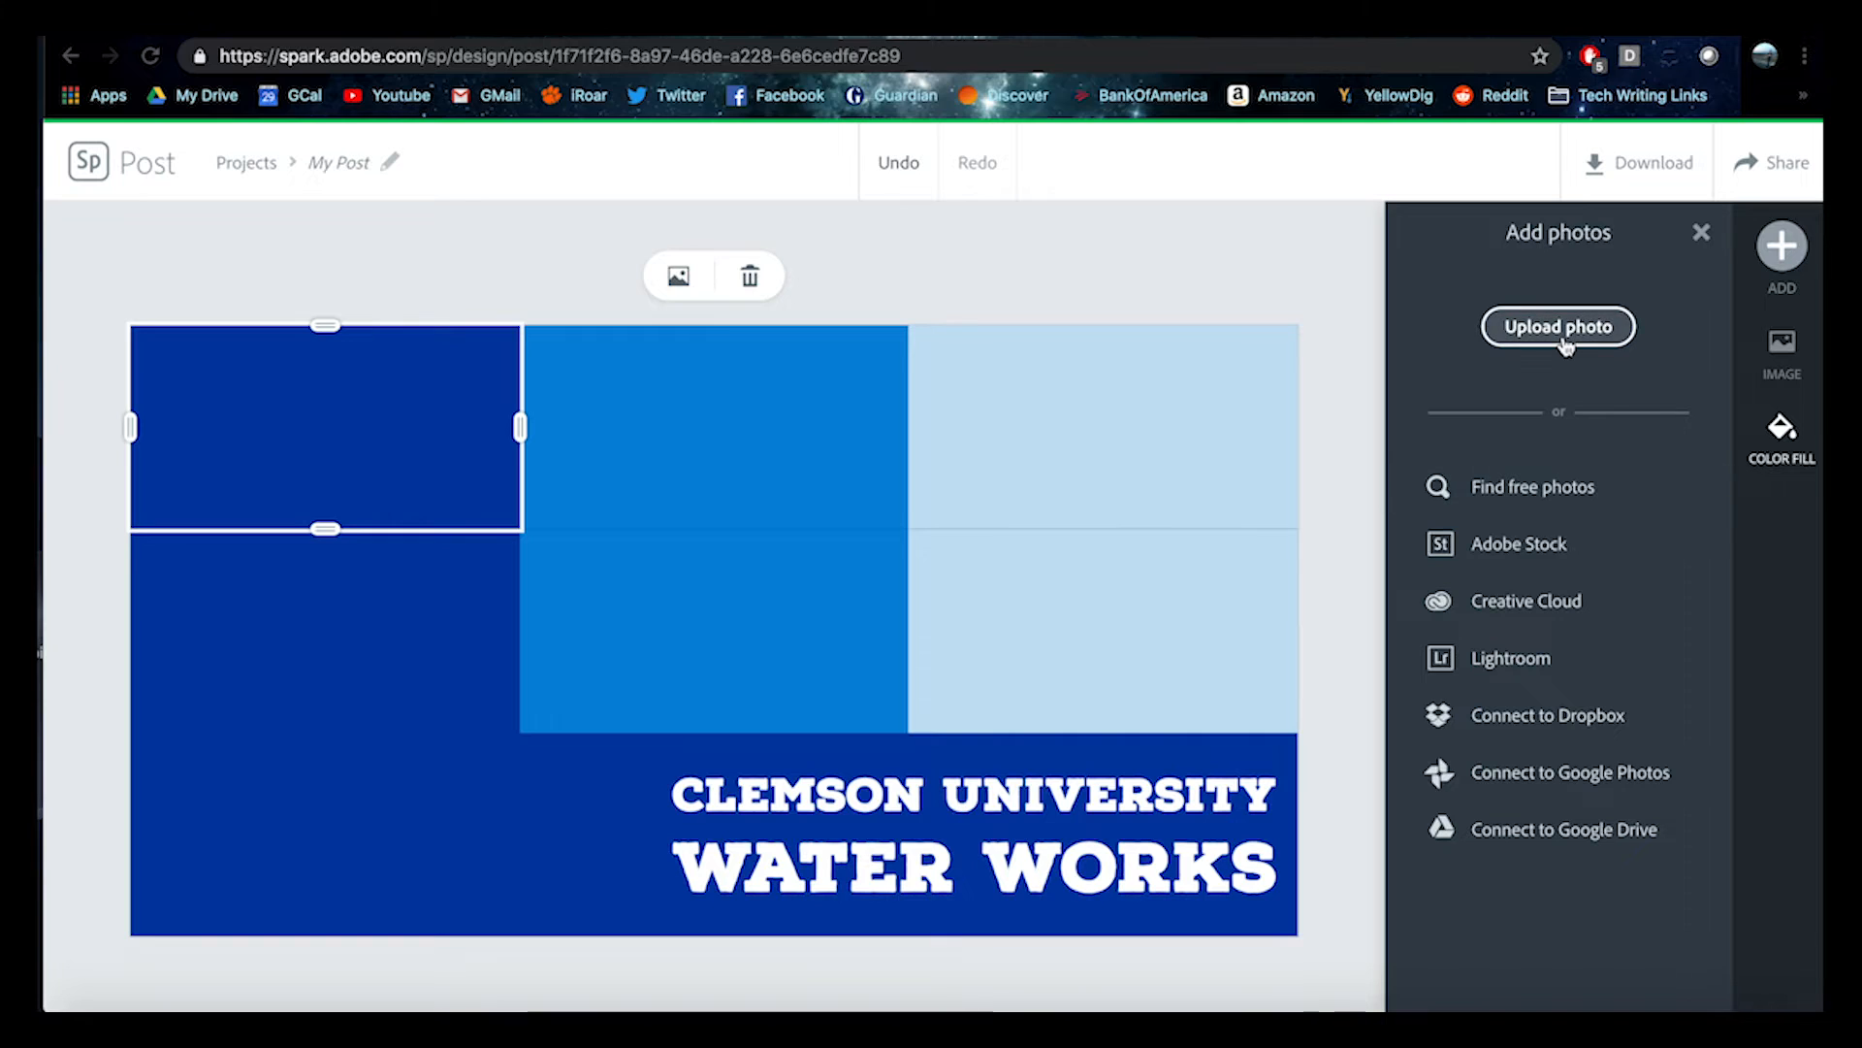
{"action": "left_click", "coordinate": [1315, 606]}
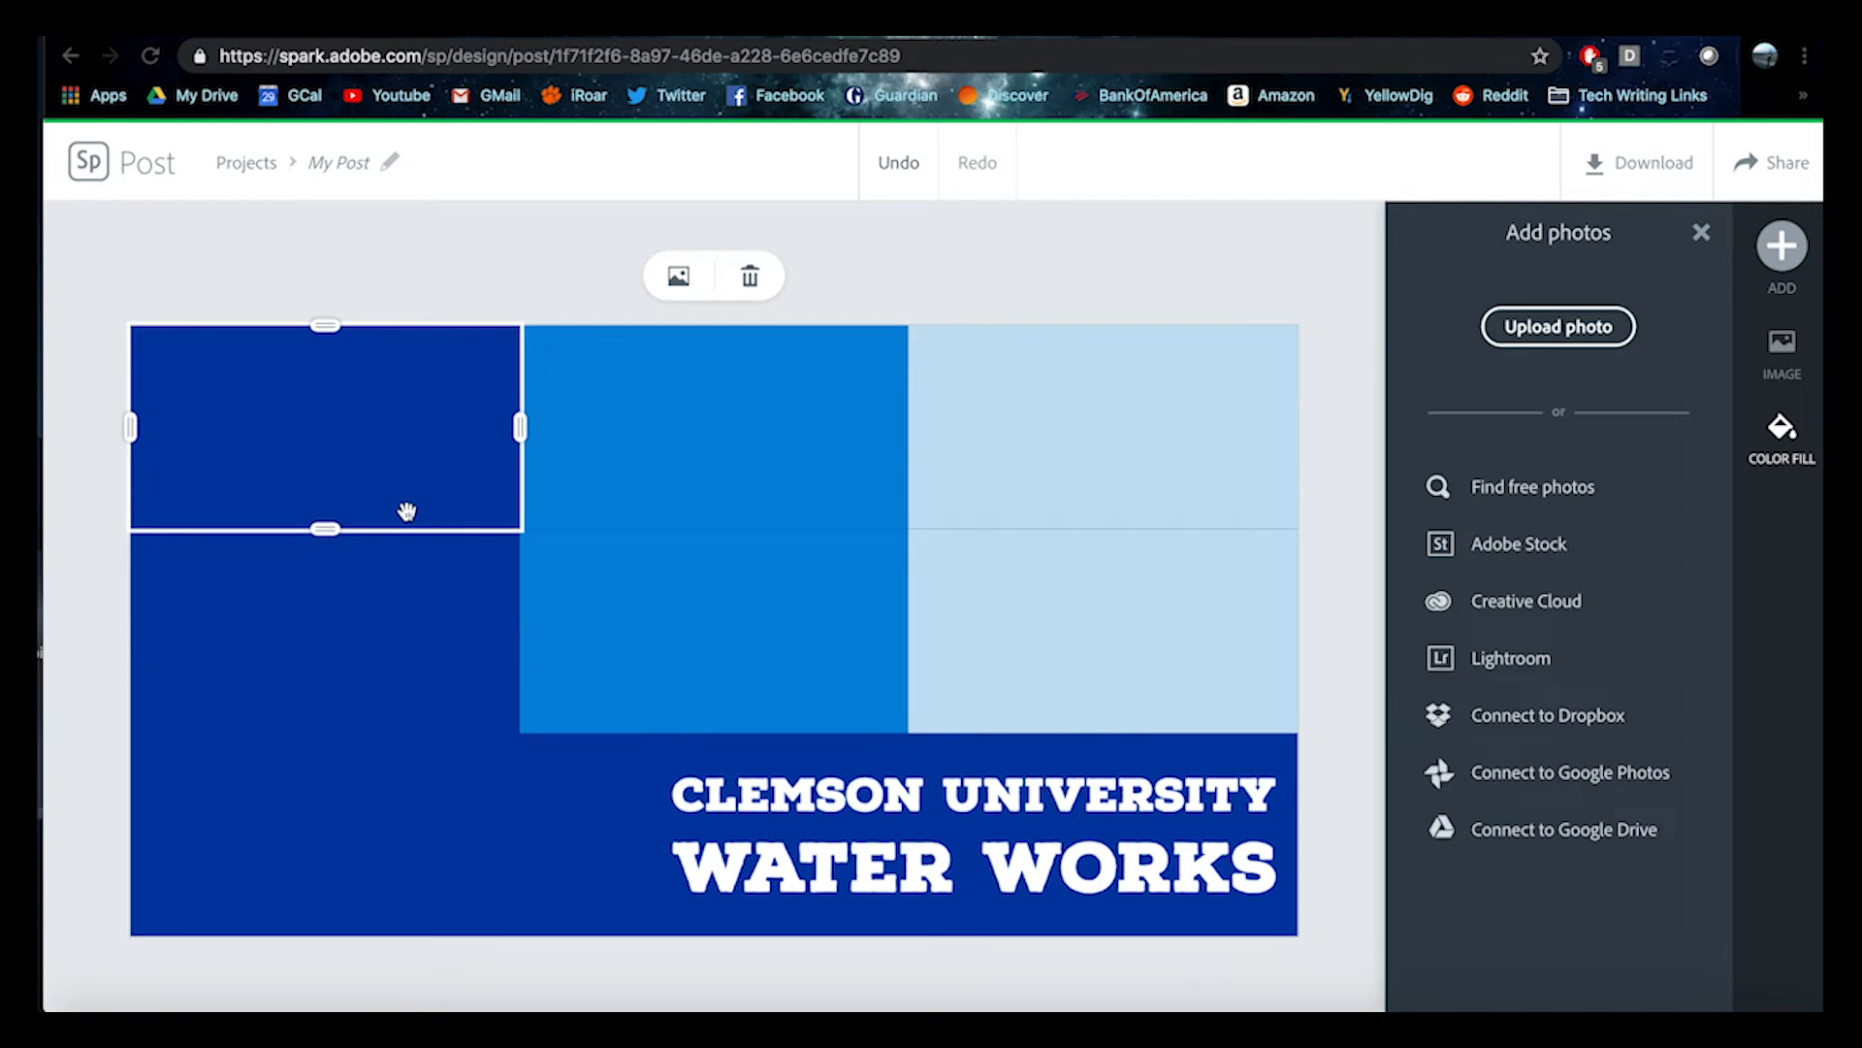
{"action": "left_click", "coordinate": [602, 431]}
- Upload the photo water-4188__480.jpg from the Desktop into the top-left cell of the grid
{"action": "left_click", "coordinate": [402, 423]}
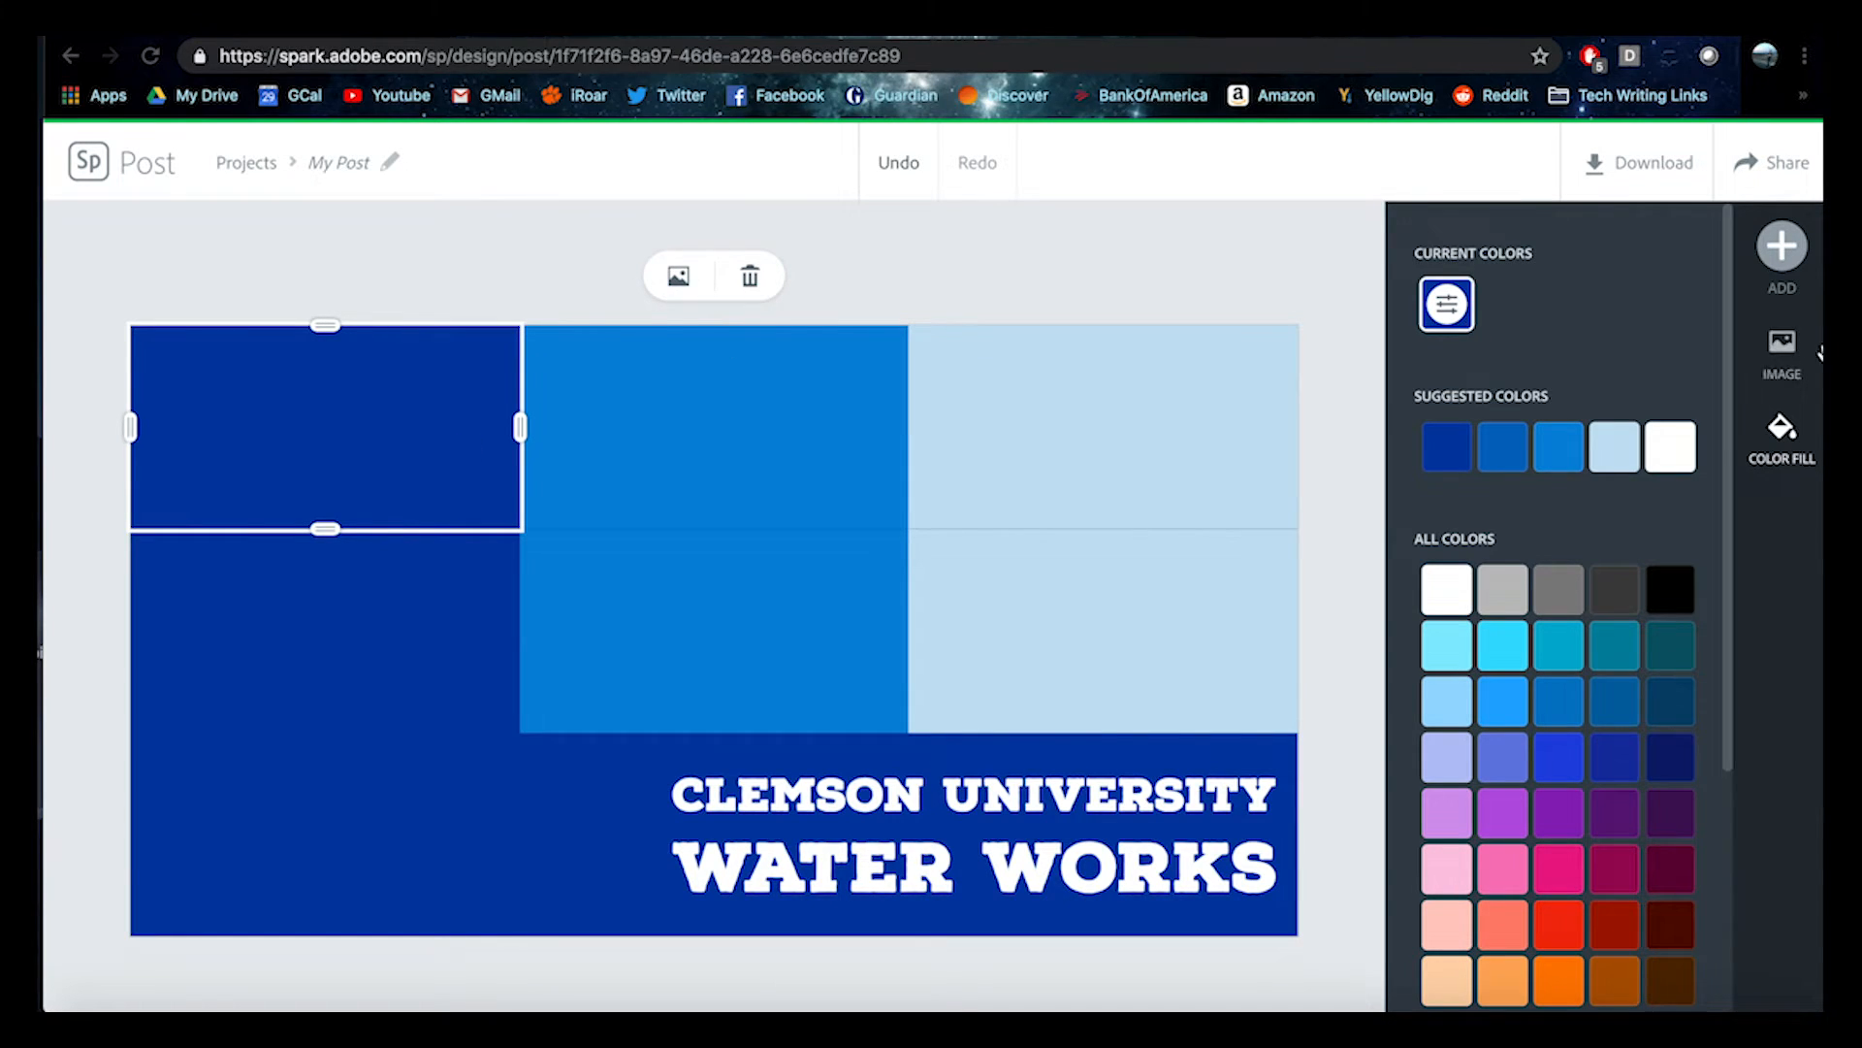
{"action": "left_click", "coordinate": [1782, 246]}
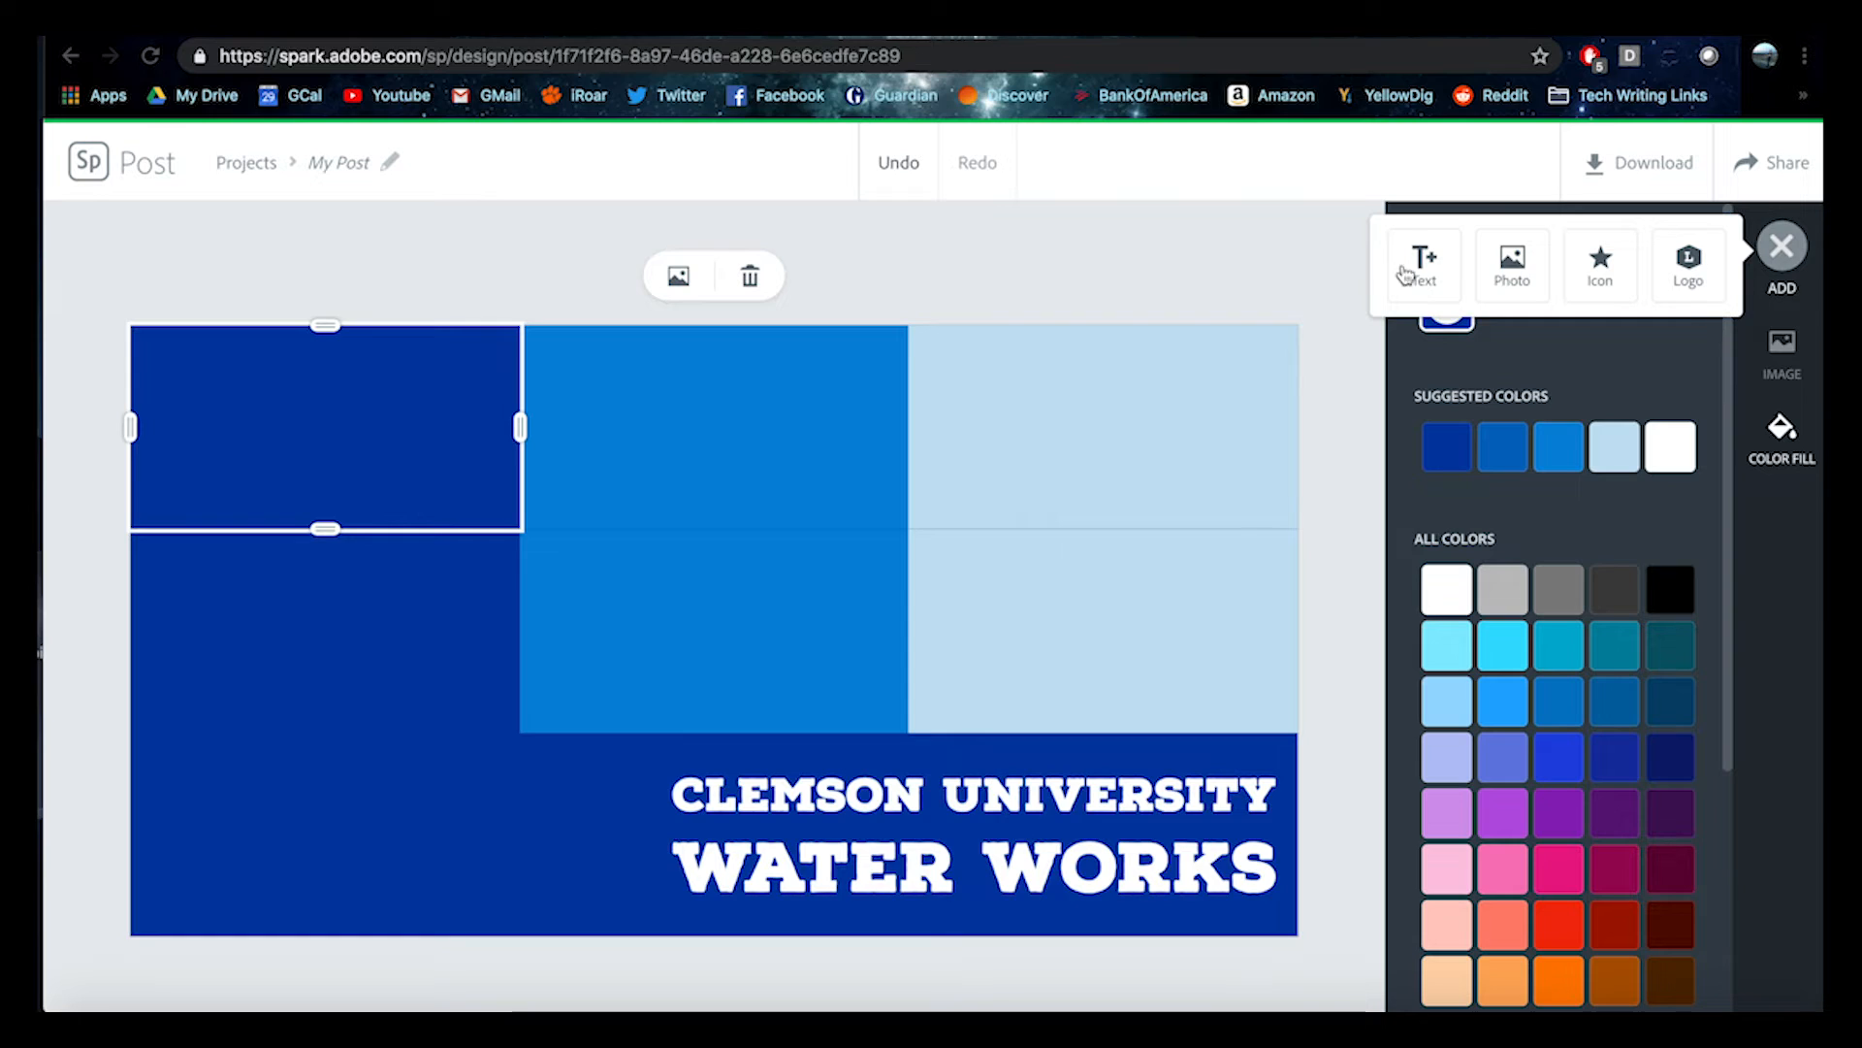
{"action": "left_click", "coordinate": [1512, 264]}
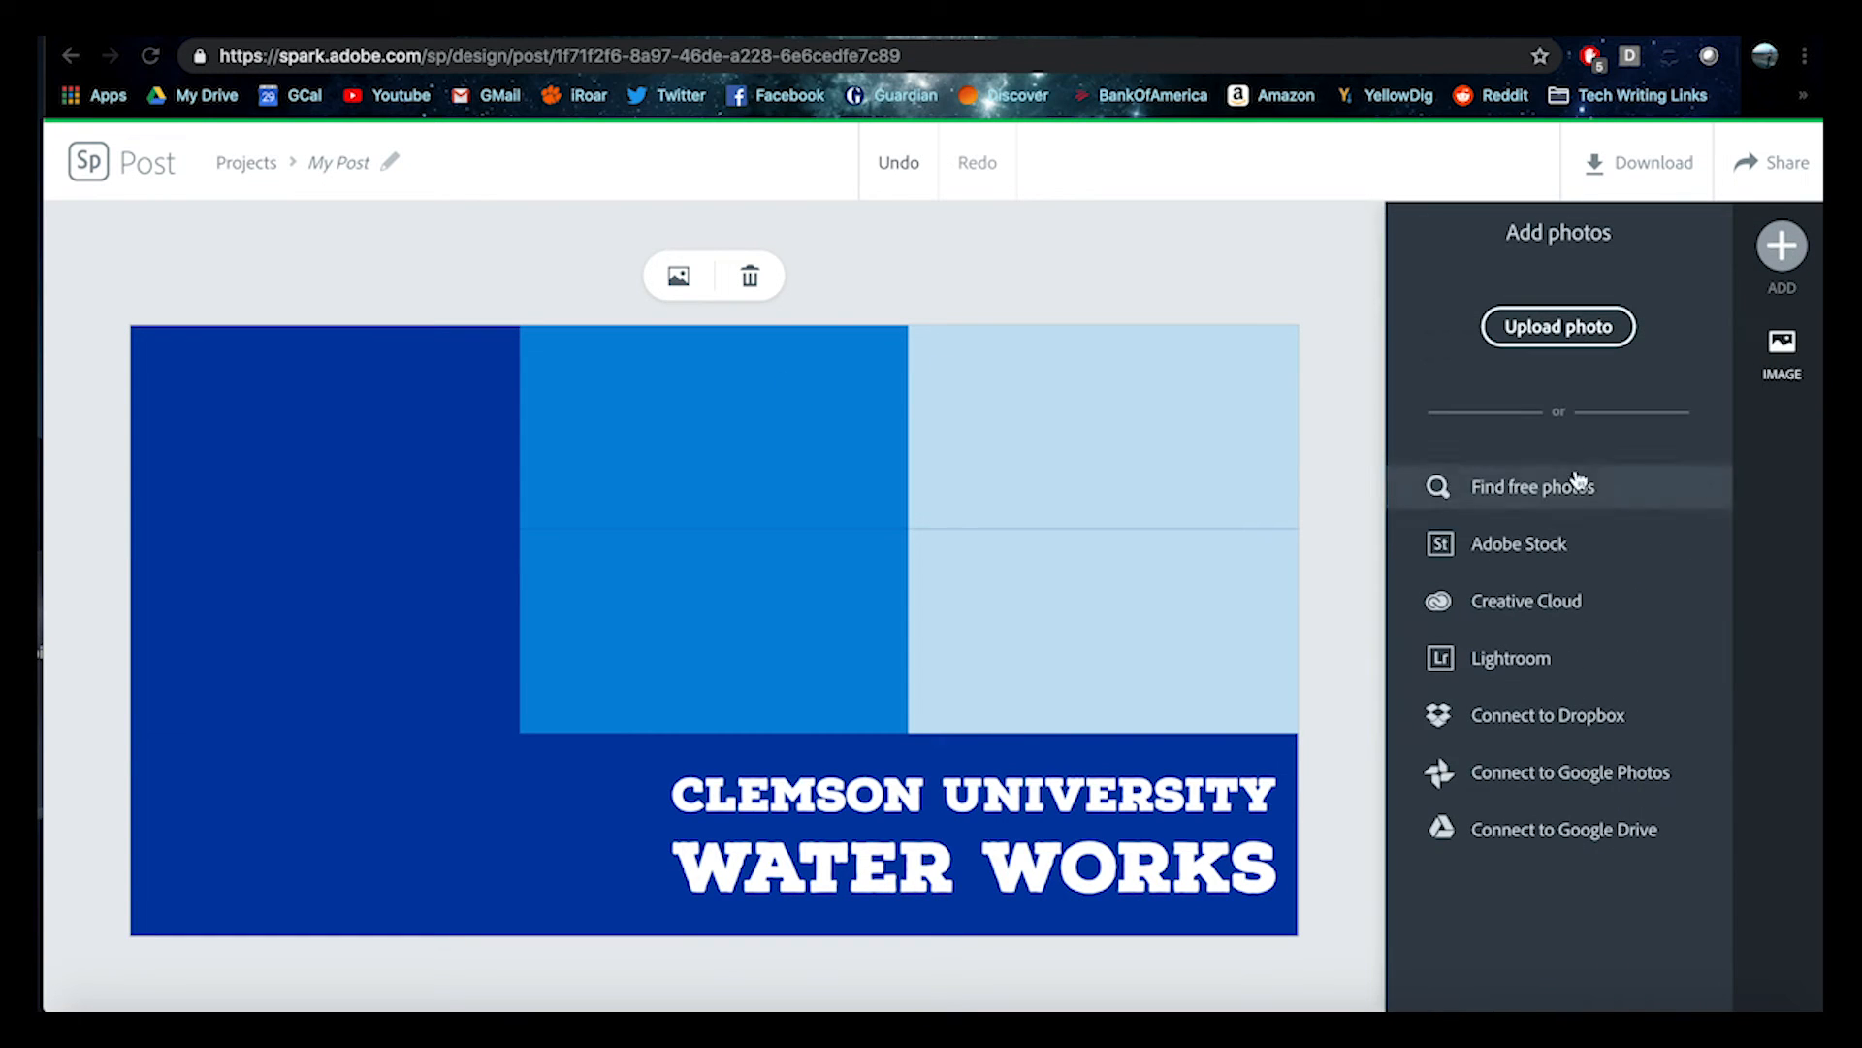
{"action": "left_click", "coordinate": [1567, 335]}
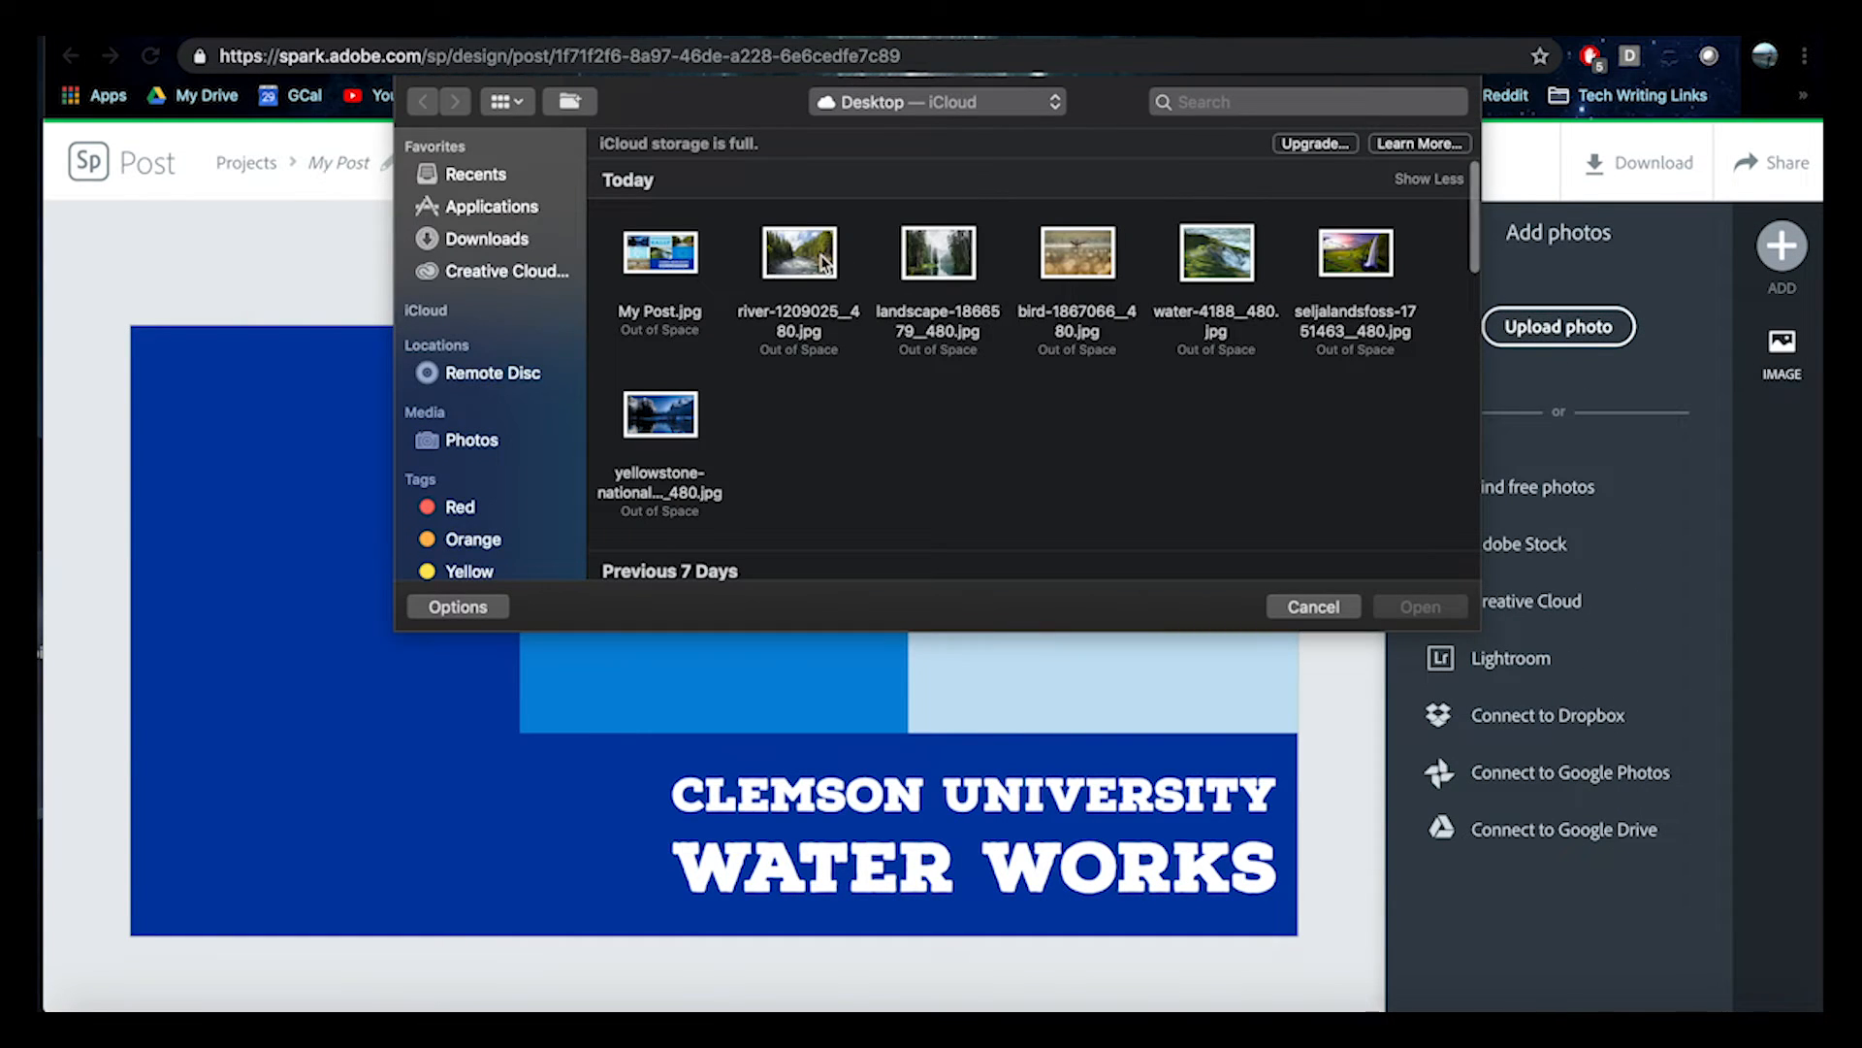
{"action": "left_click", "coordinate": [1238, 267]}
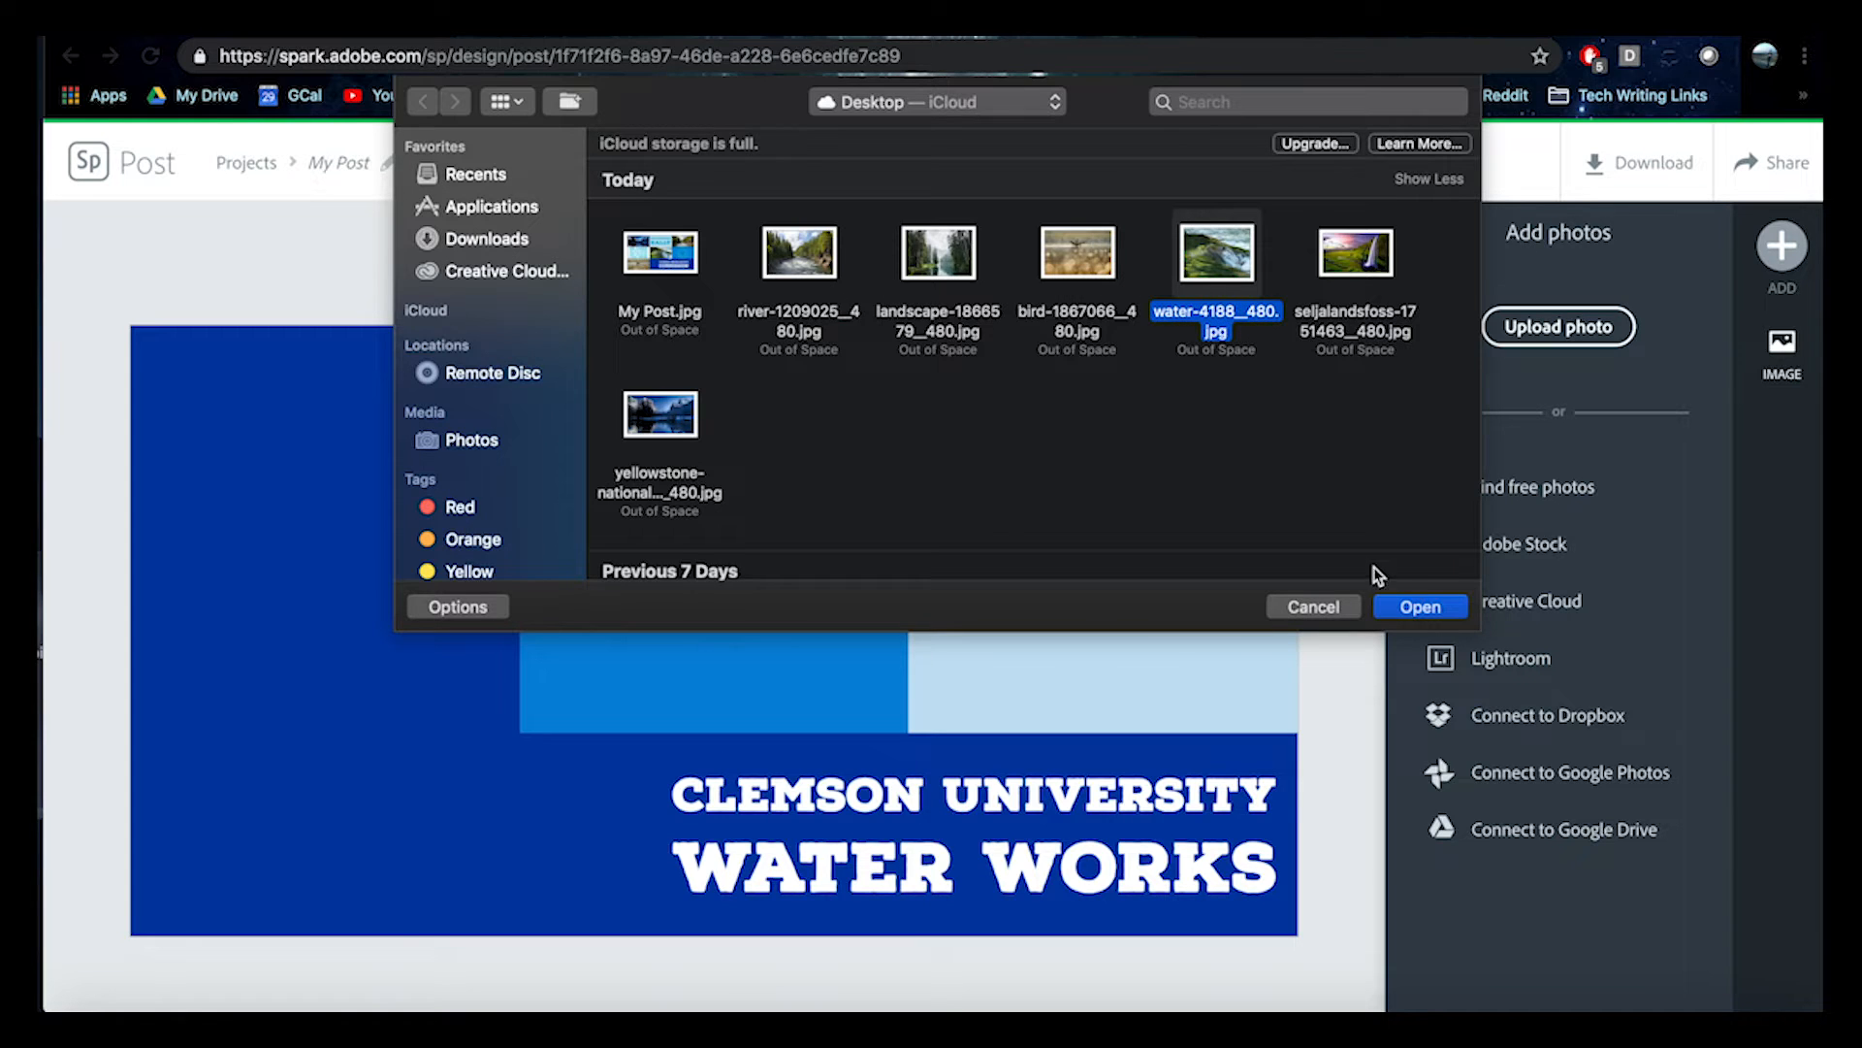
{"action": "left_click", "coordinate": [1411, 601]}
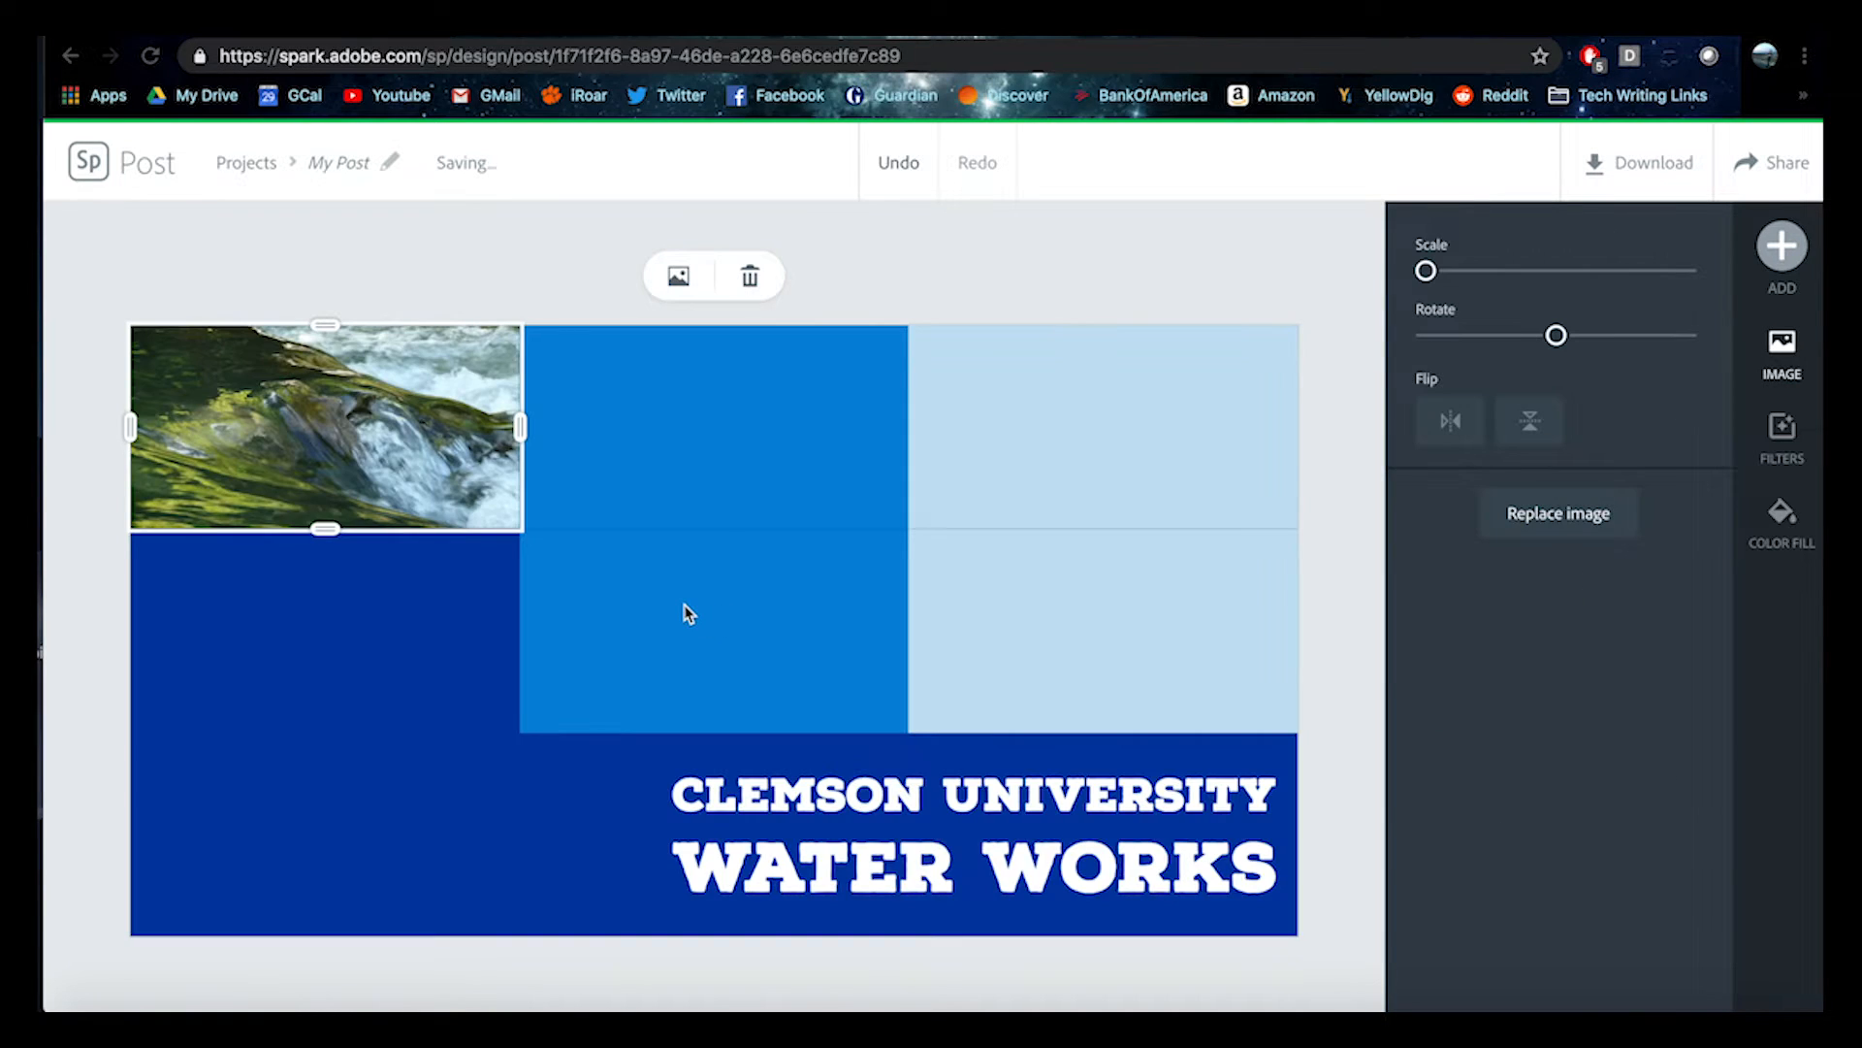
- Upload the yellowstone-national photo from the Desktop and place it in the middle cell of the grid's second row
{"action": "left_click", "coordinate": [733, 621]}
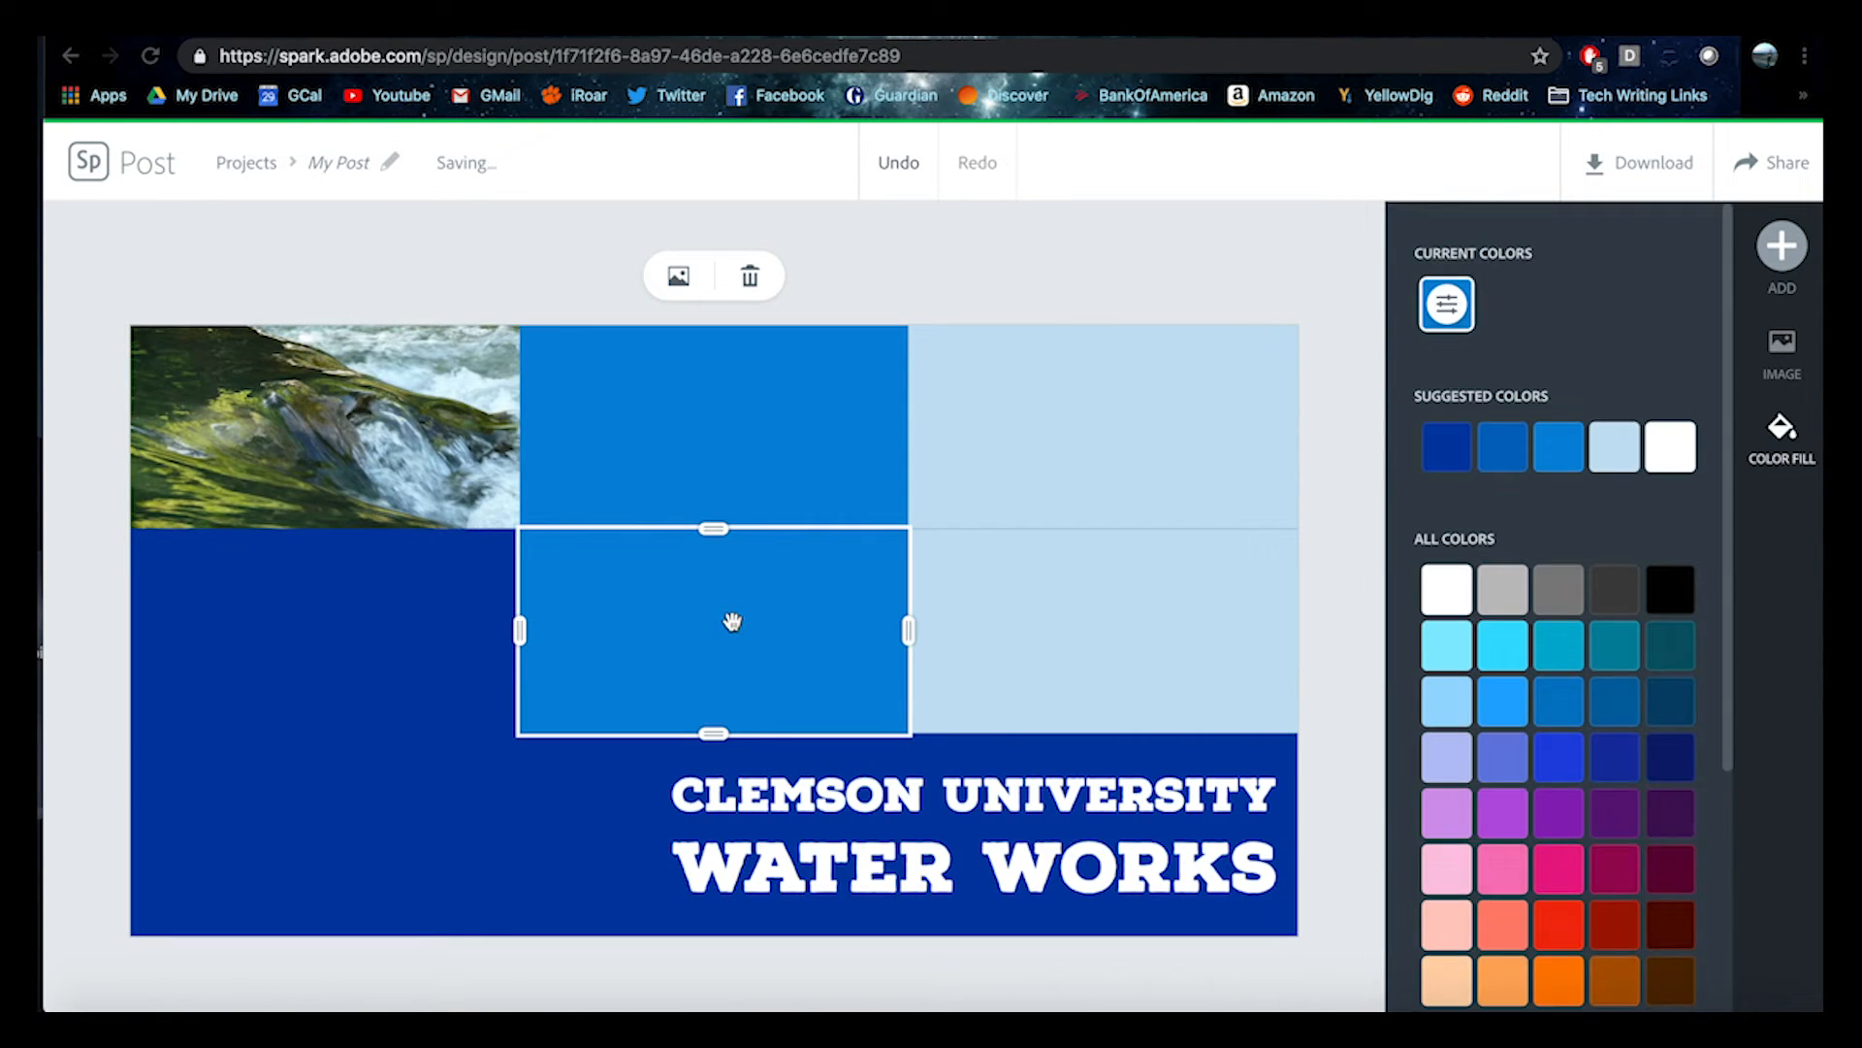
{"action": "left_click", "coordinate": [1783, 248]}
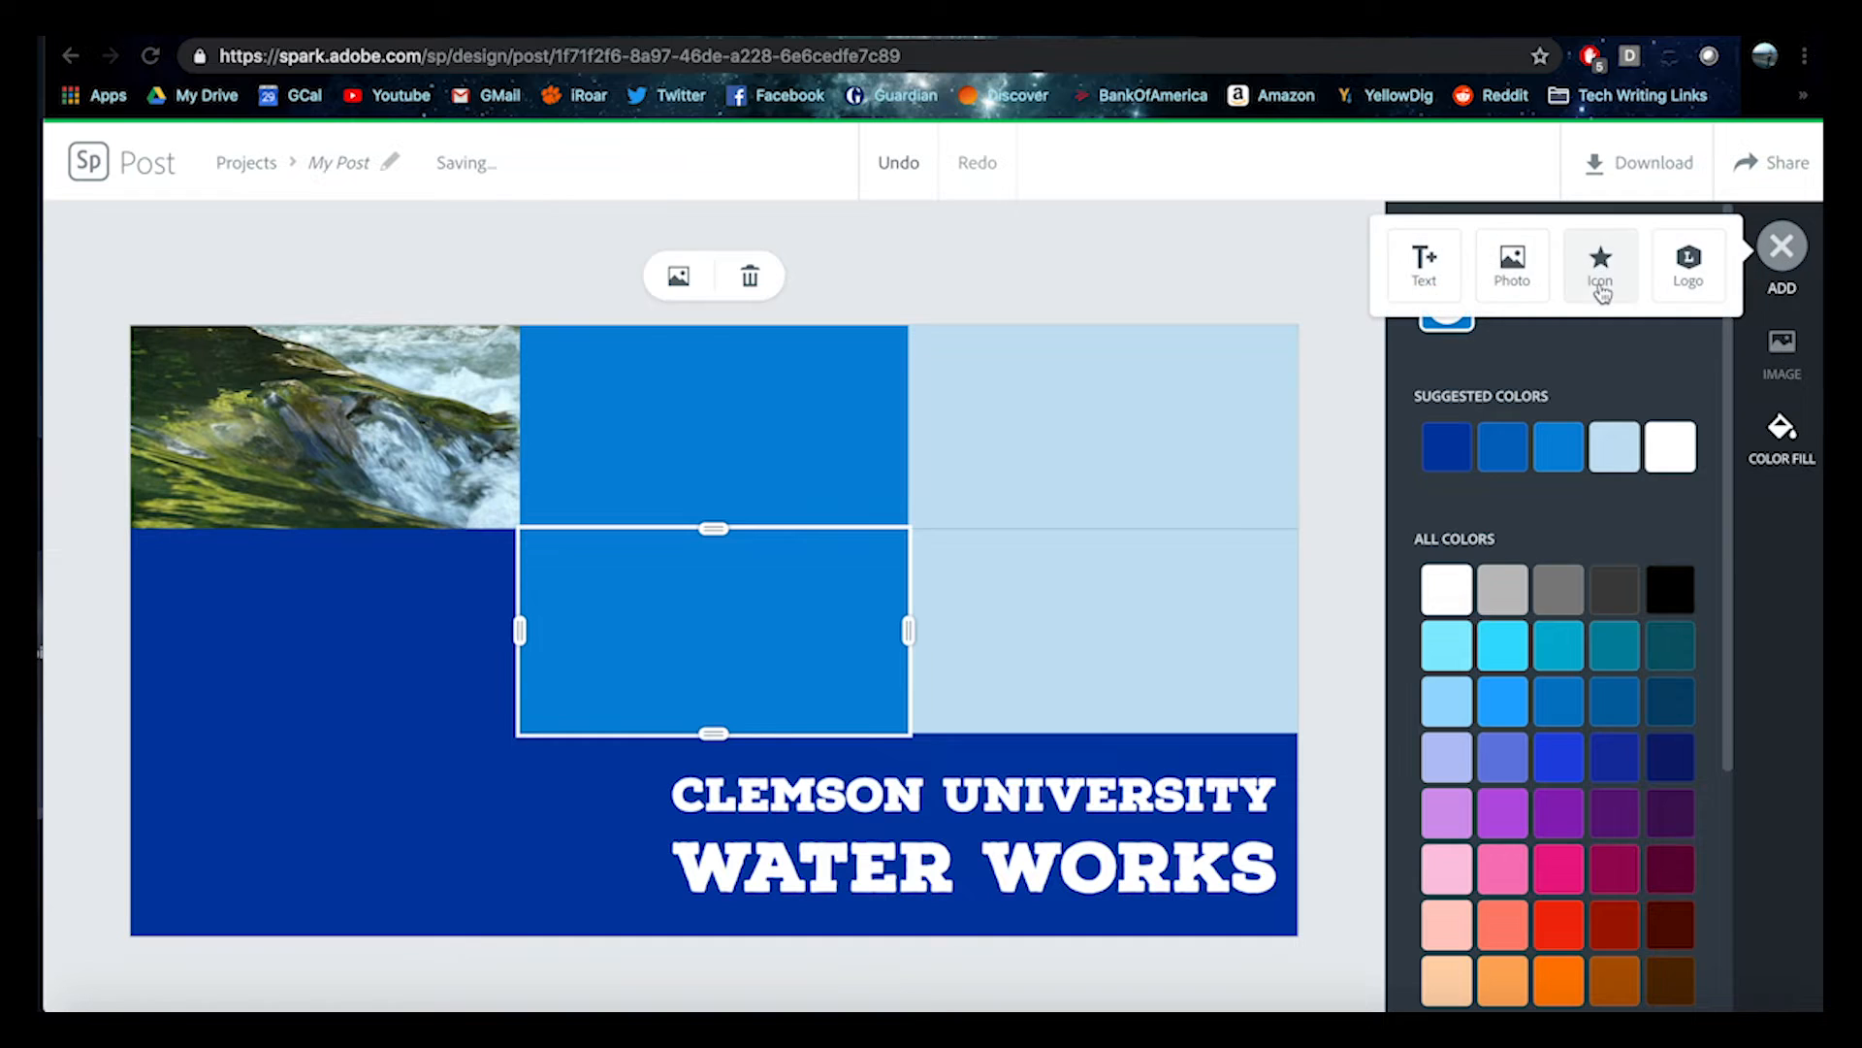
{"action": "left_click", "coordinate": [1513, 260]}
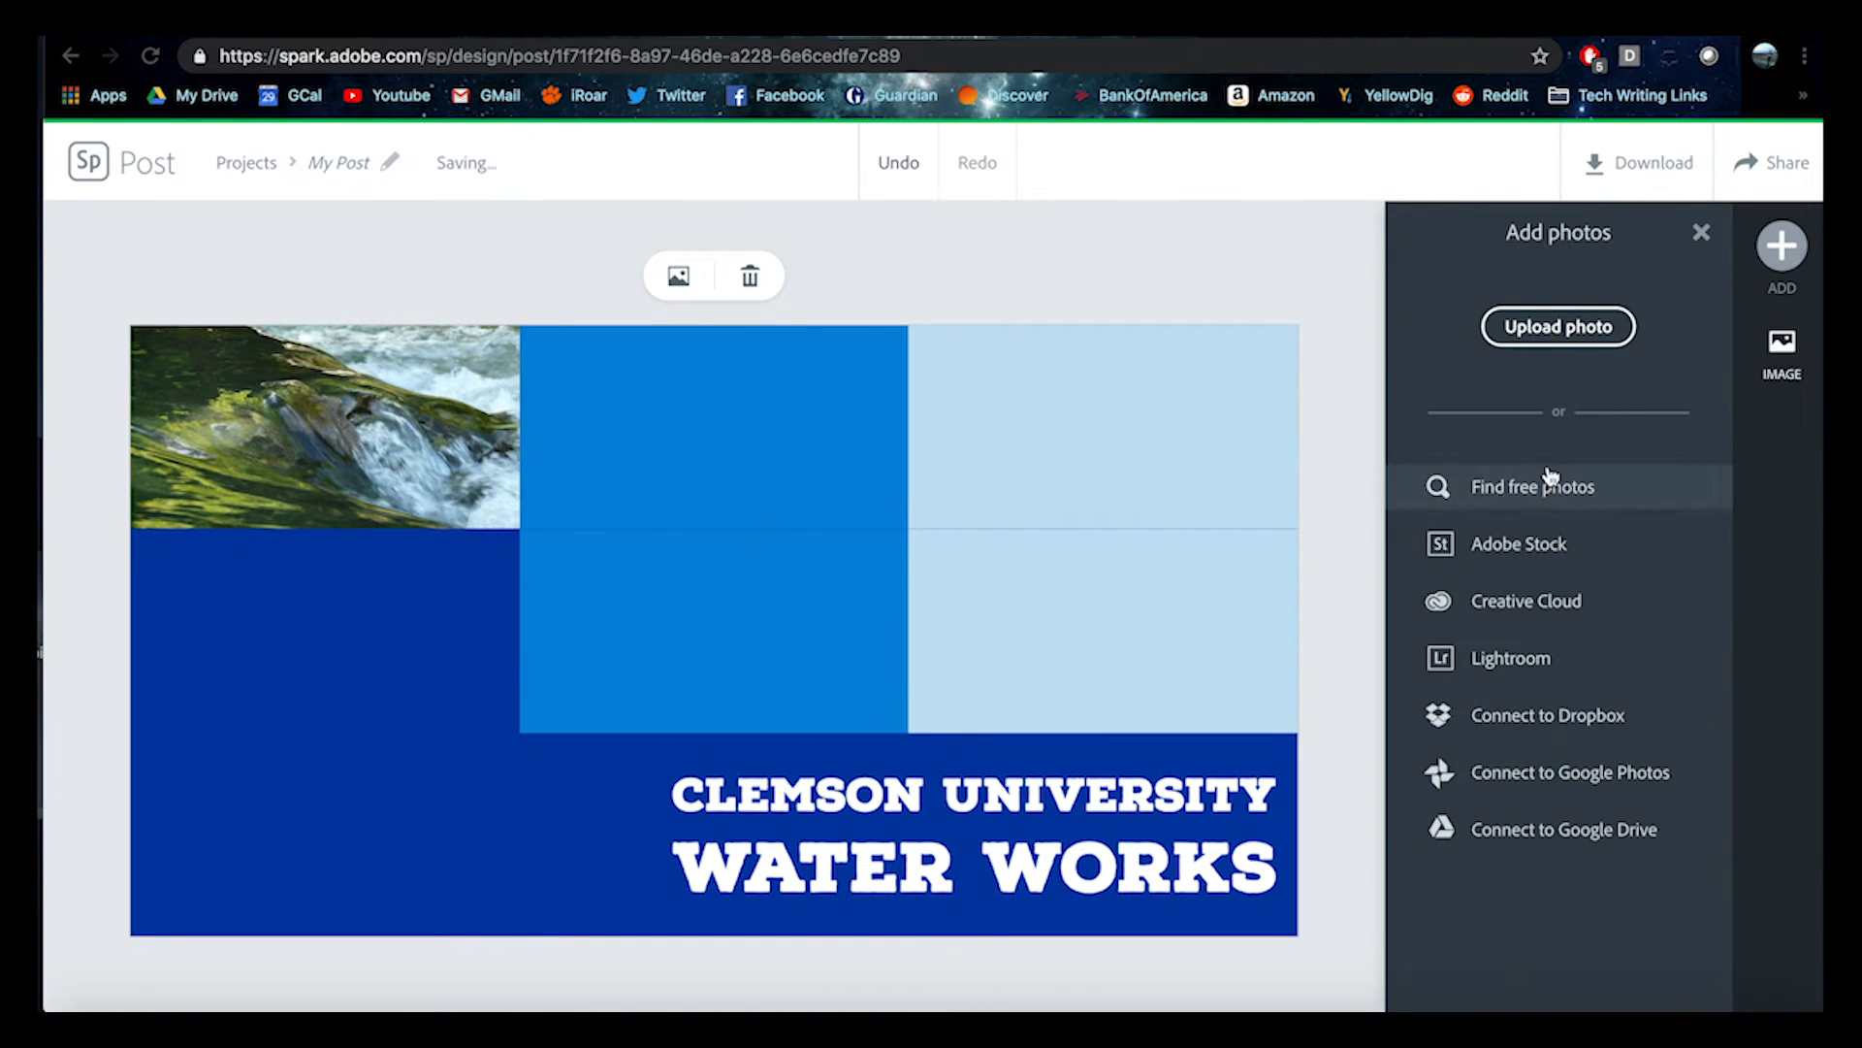
{"action": "left_click", "coordinate": [1568, 326]}
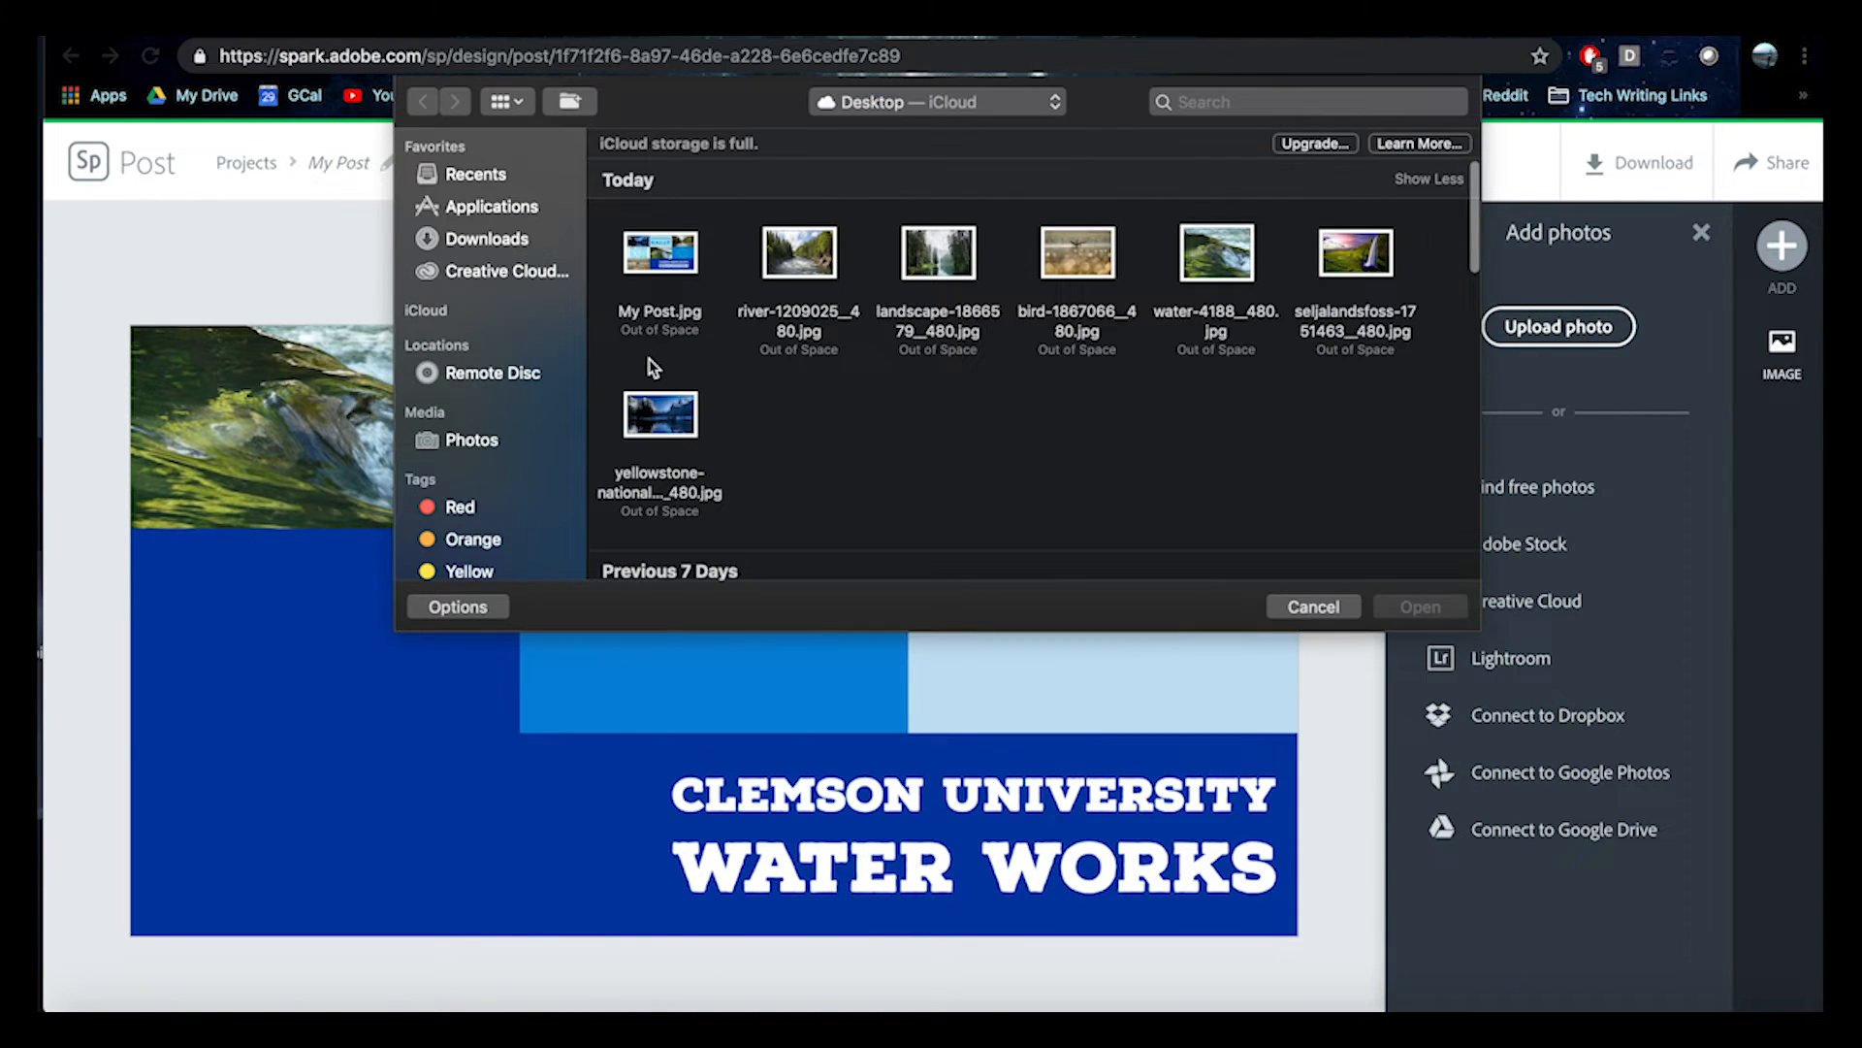
{"action": "left_click", "coordinate": [659, 422]}
{"action": "left_click", "coordinate": [1419, 606]}
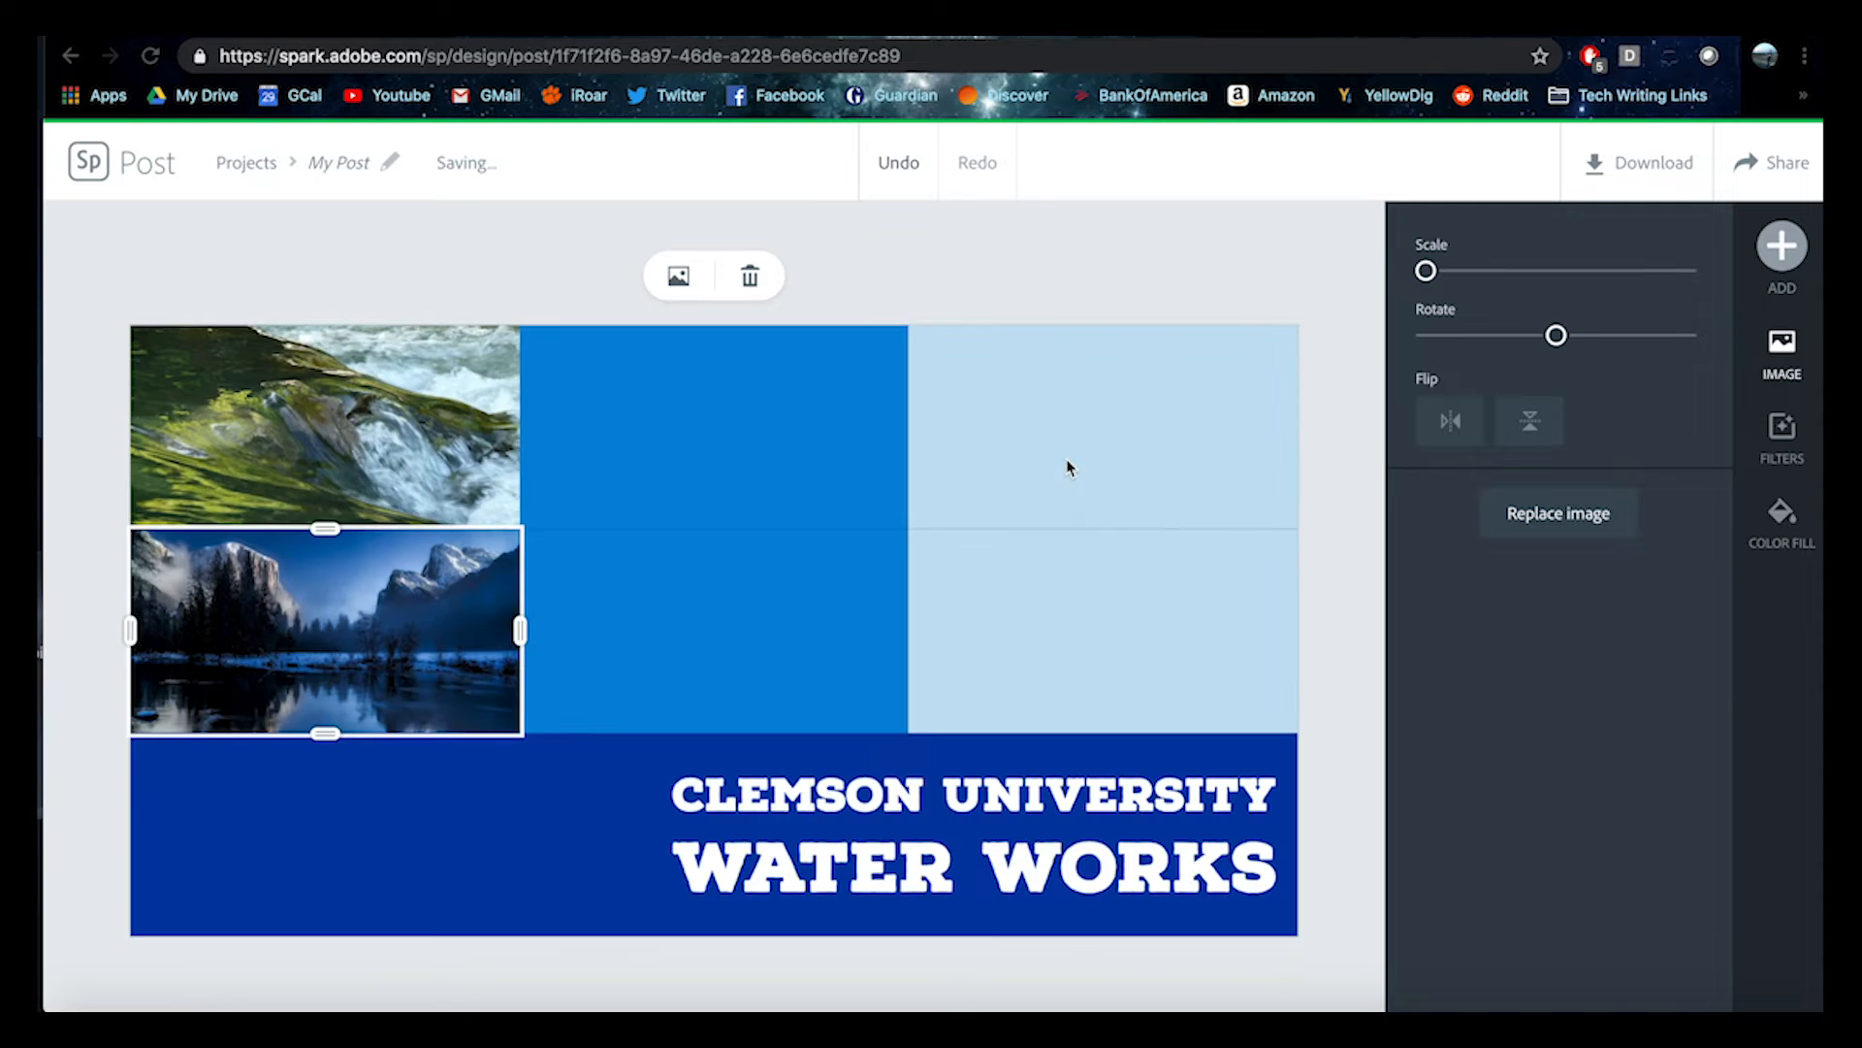
{"action": "left_click_drag", "start_coordinate": [438, 605], "coordinate": [734, 580]}
- Upload the photo seljalandsfoss-1751463__480.jpg from the Desktop and place it in the top-right cell of the grid
{"action": "left_click", "coordinate": [1061, 401]}
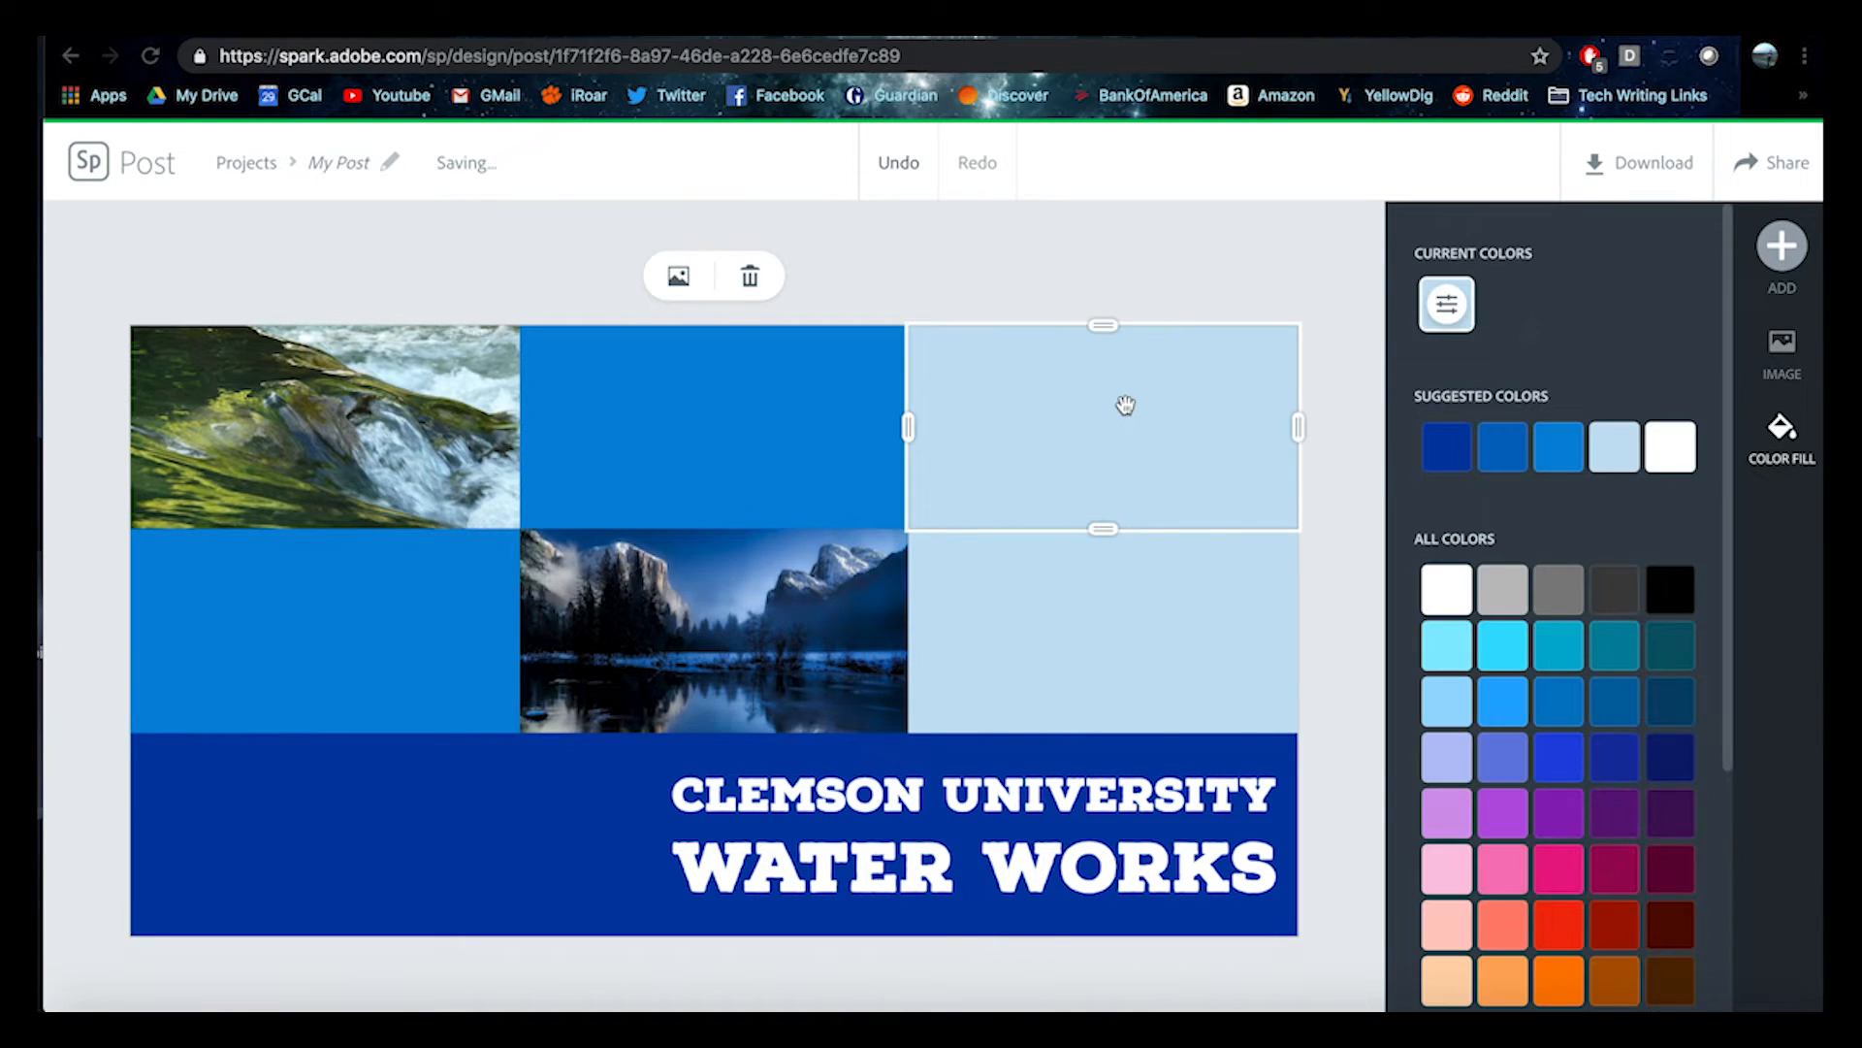
{"action": "left_click", "coordinate": [1783, 255]}
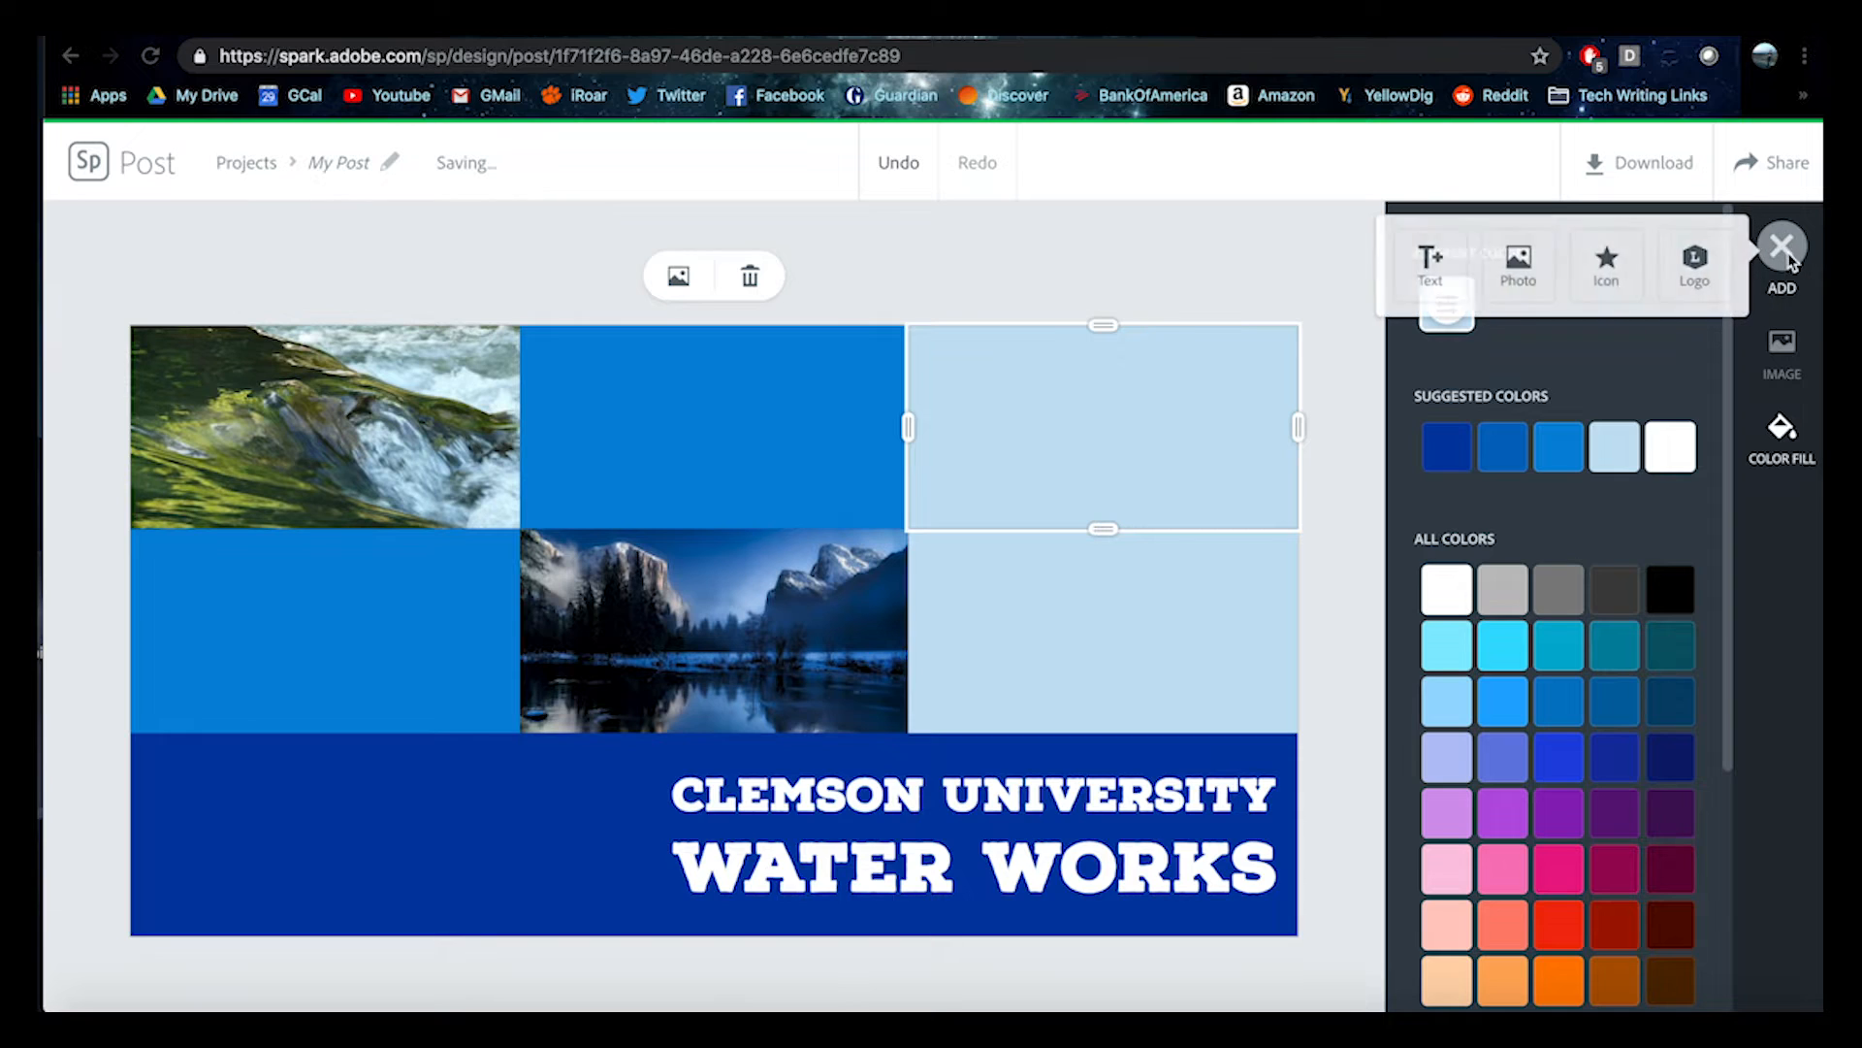
{"action": "left_click", "coordinate": [1509, 260]}
{"action": "left_click", "coordinate": [1558, 327]}
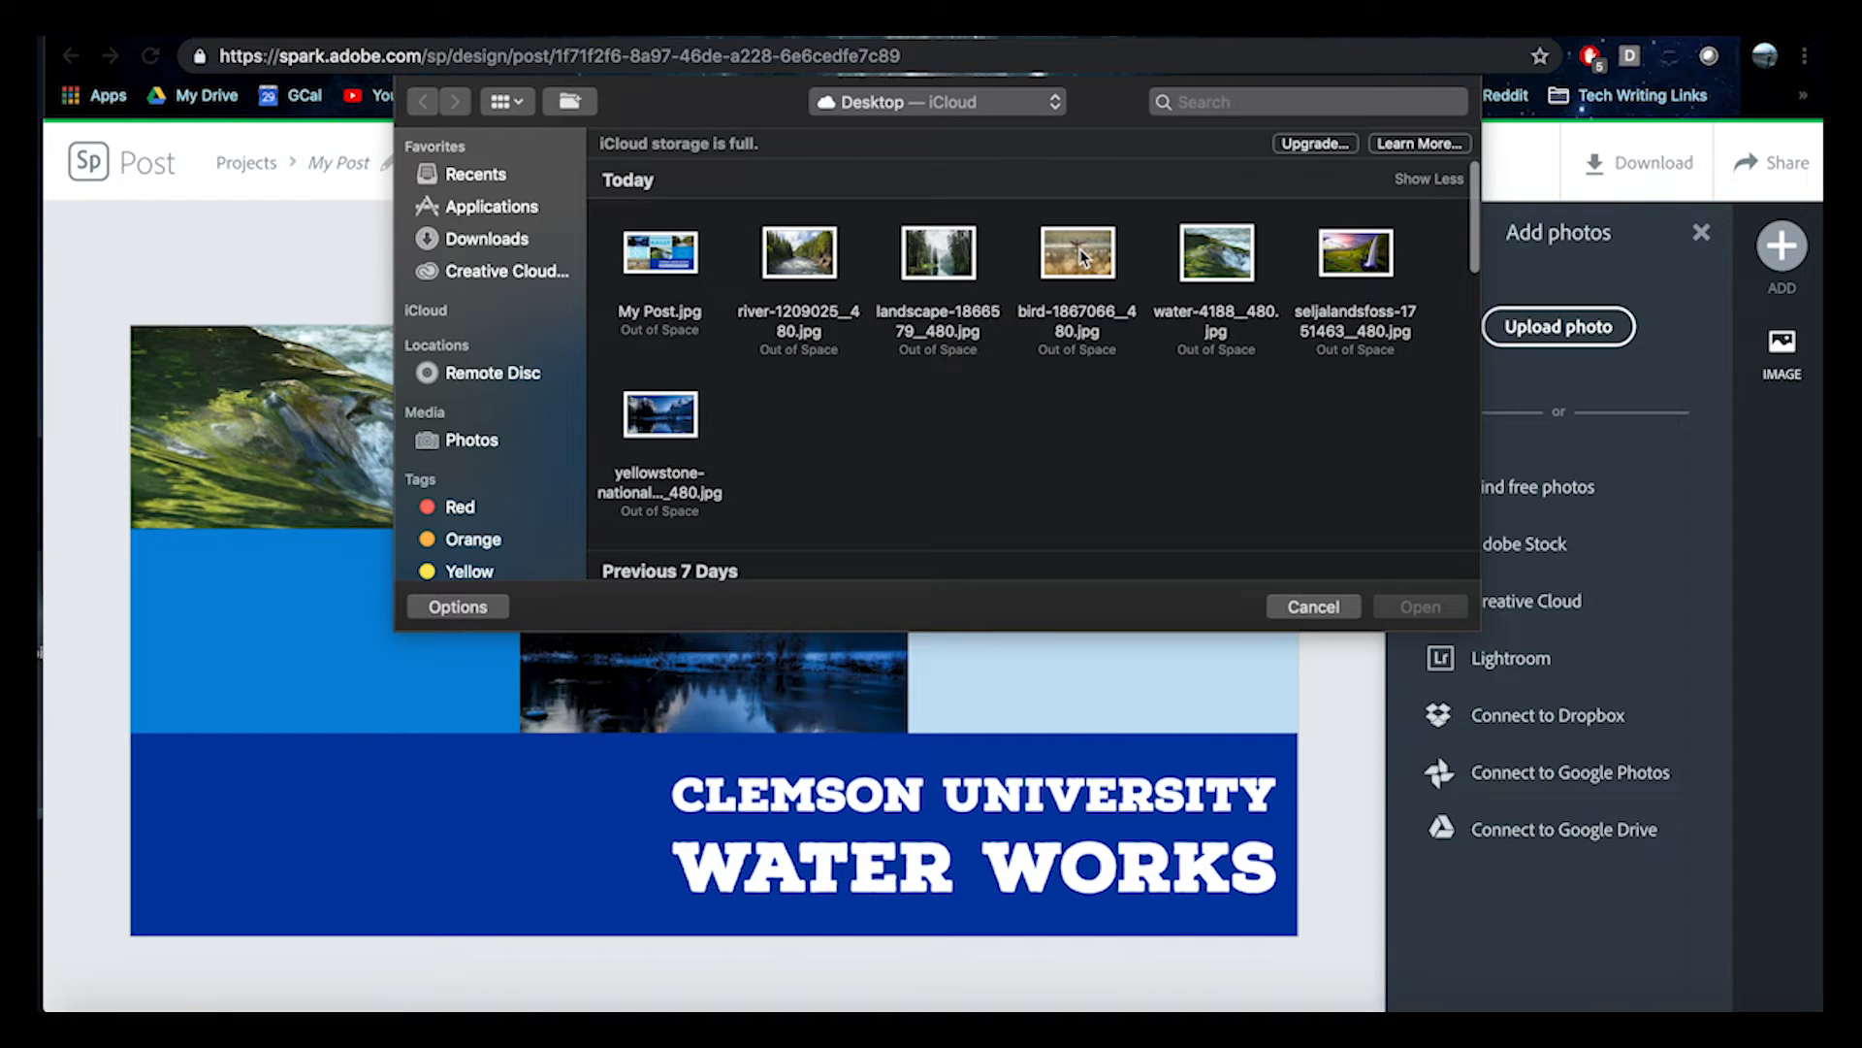
{"action": "left_click", "coordinate": [1326, 255]}
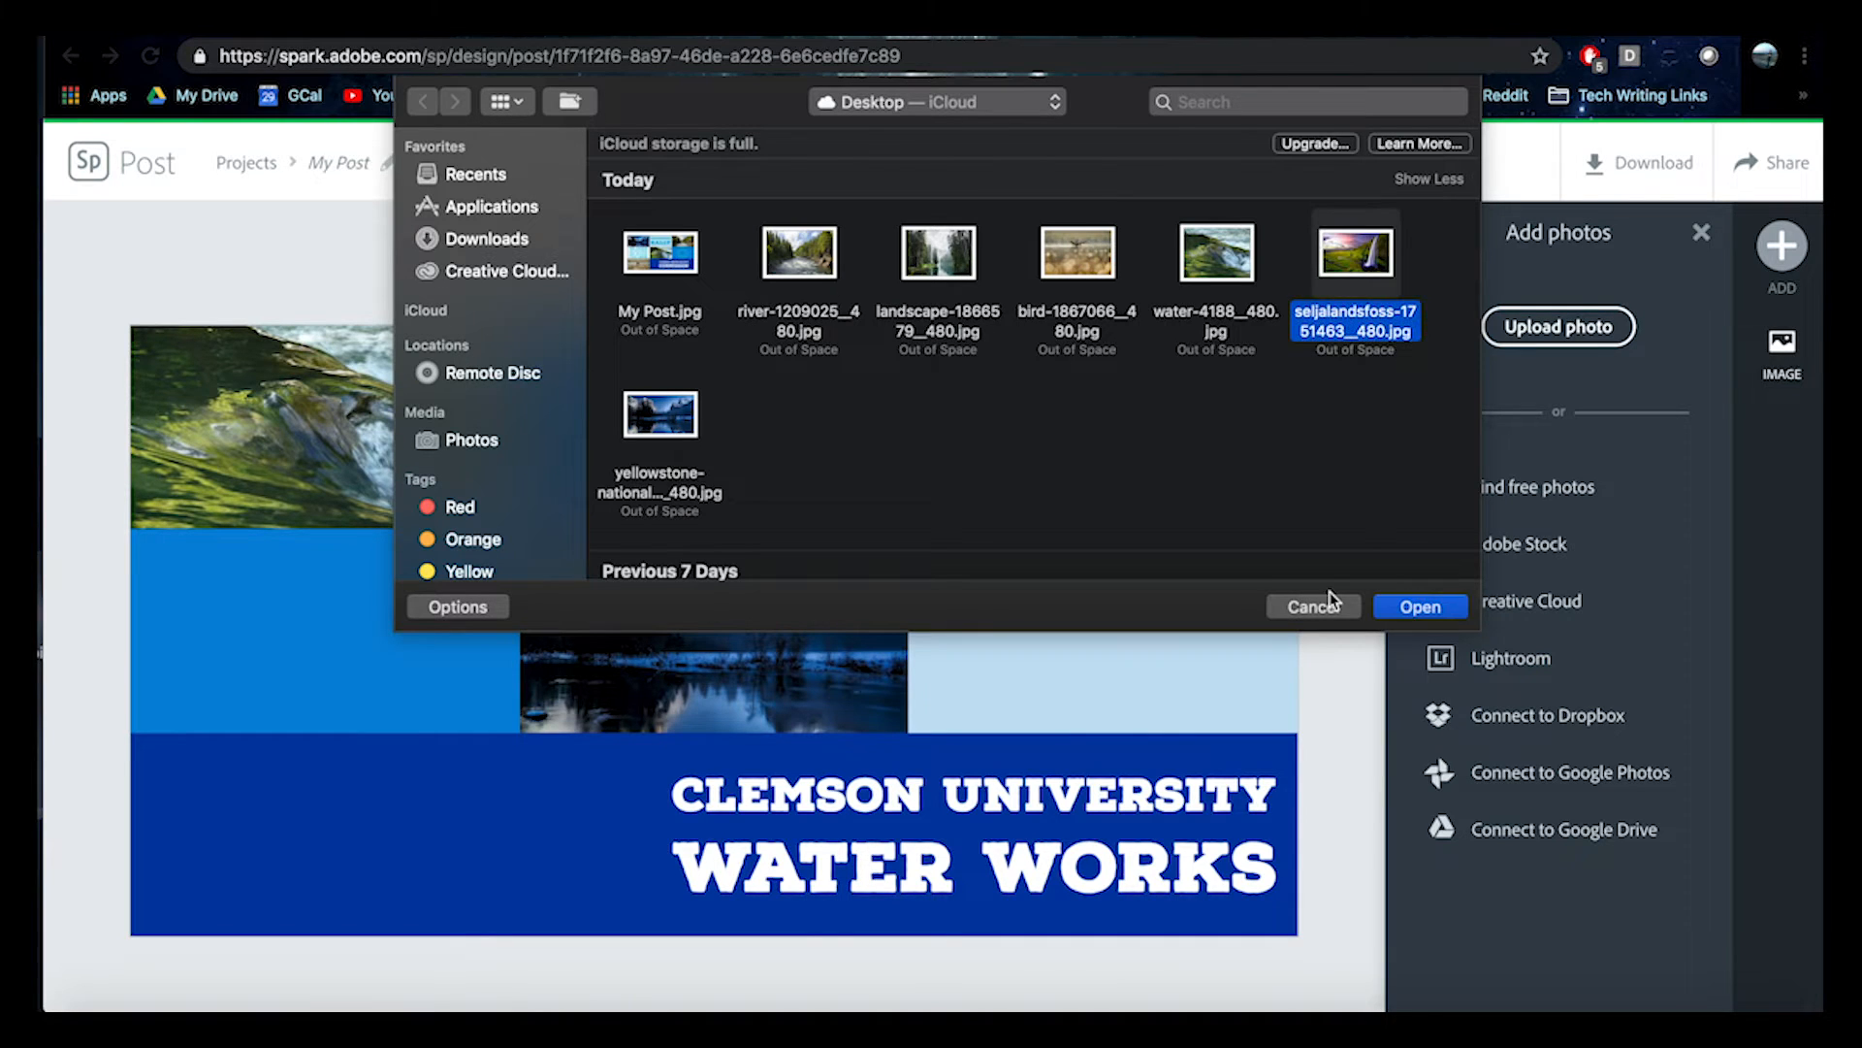
{"action": "left_click", "coordinate": [1381, 613]}
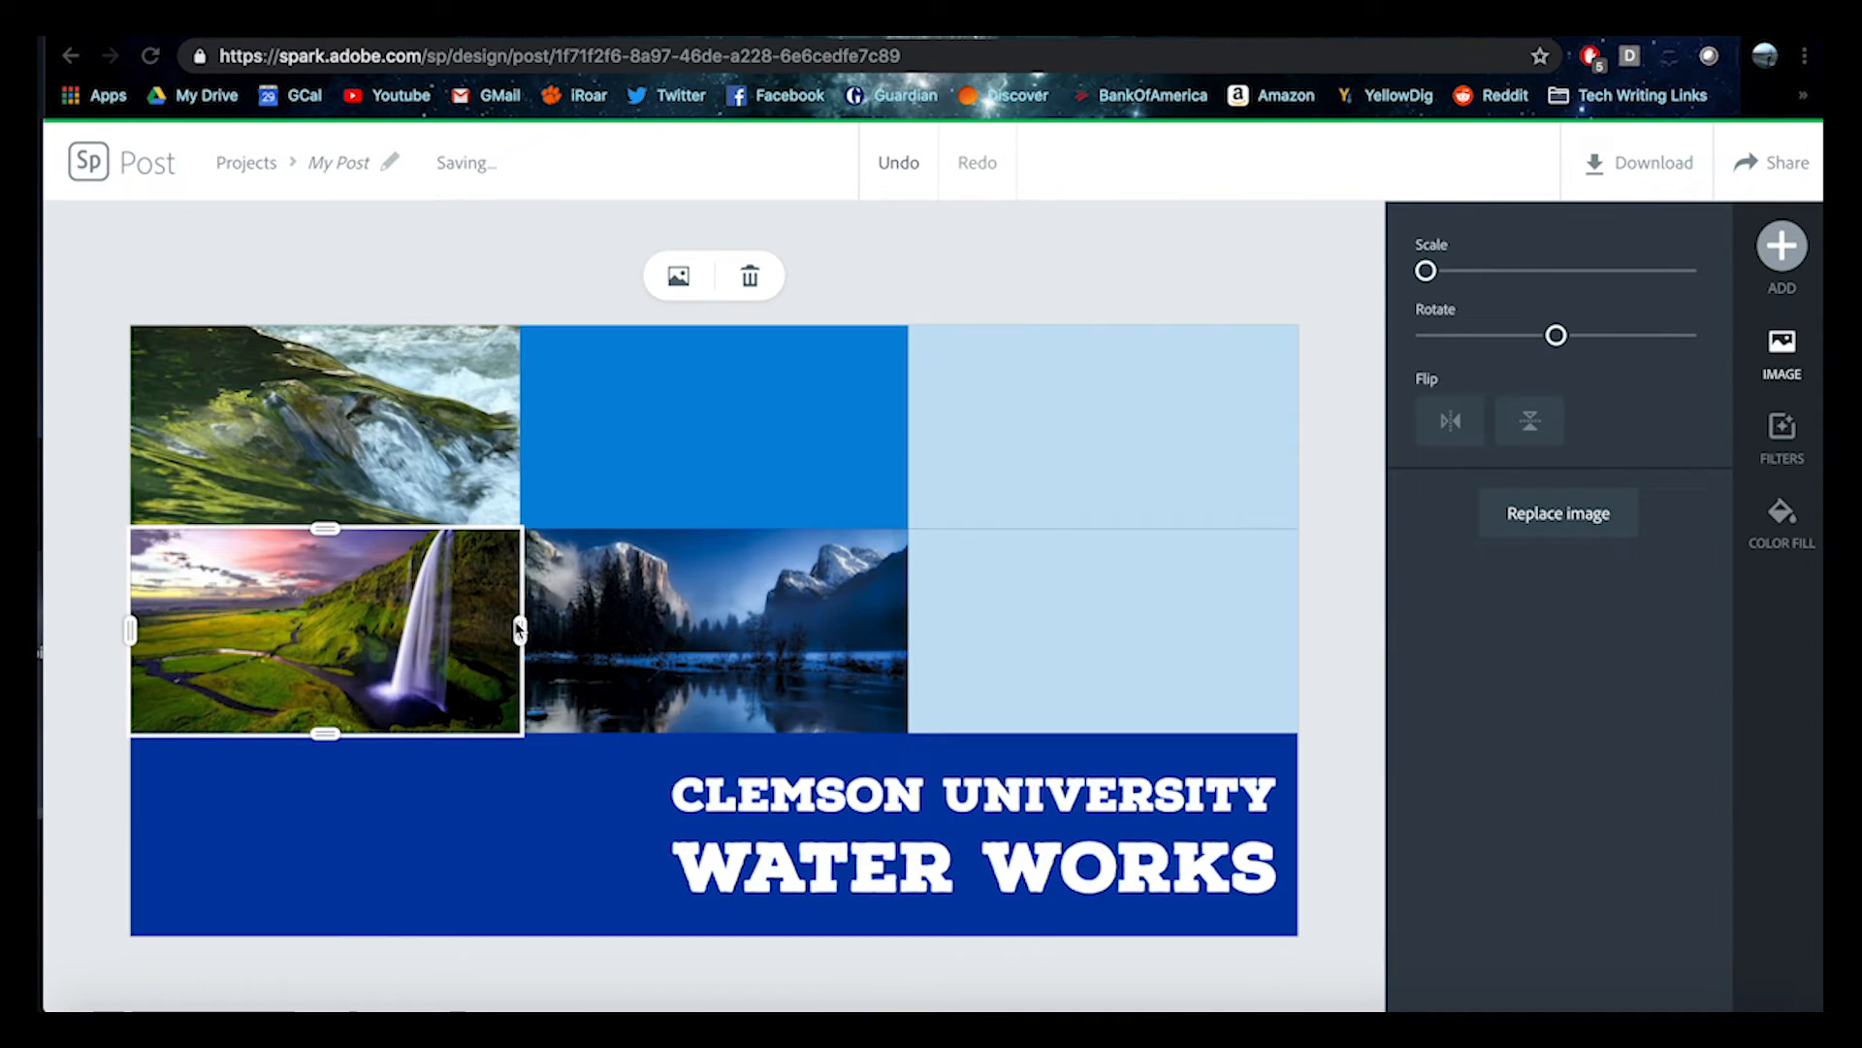
{"action": "left_click_drag", "start_coordinate": [449, 630], "coordinate": [919, 462]}
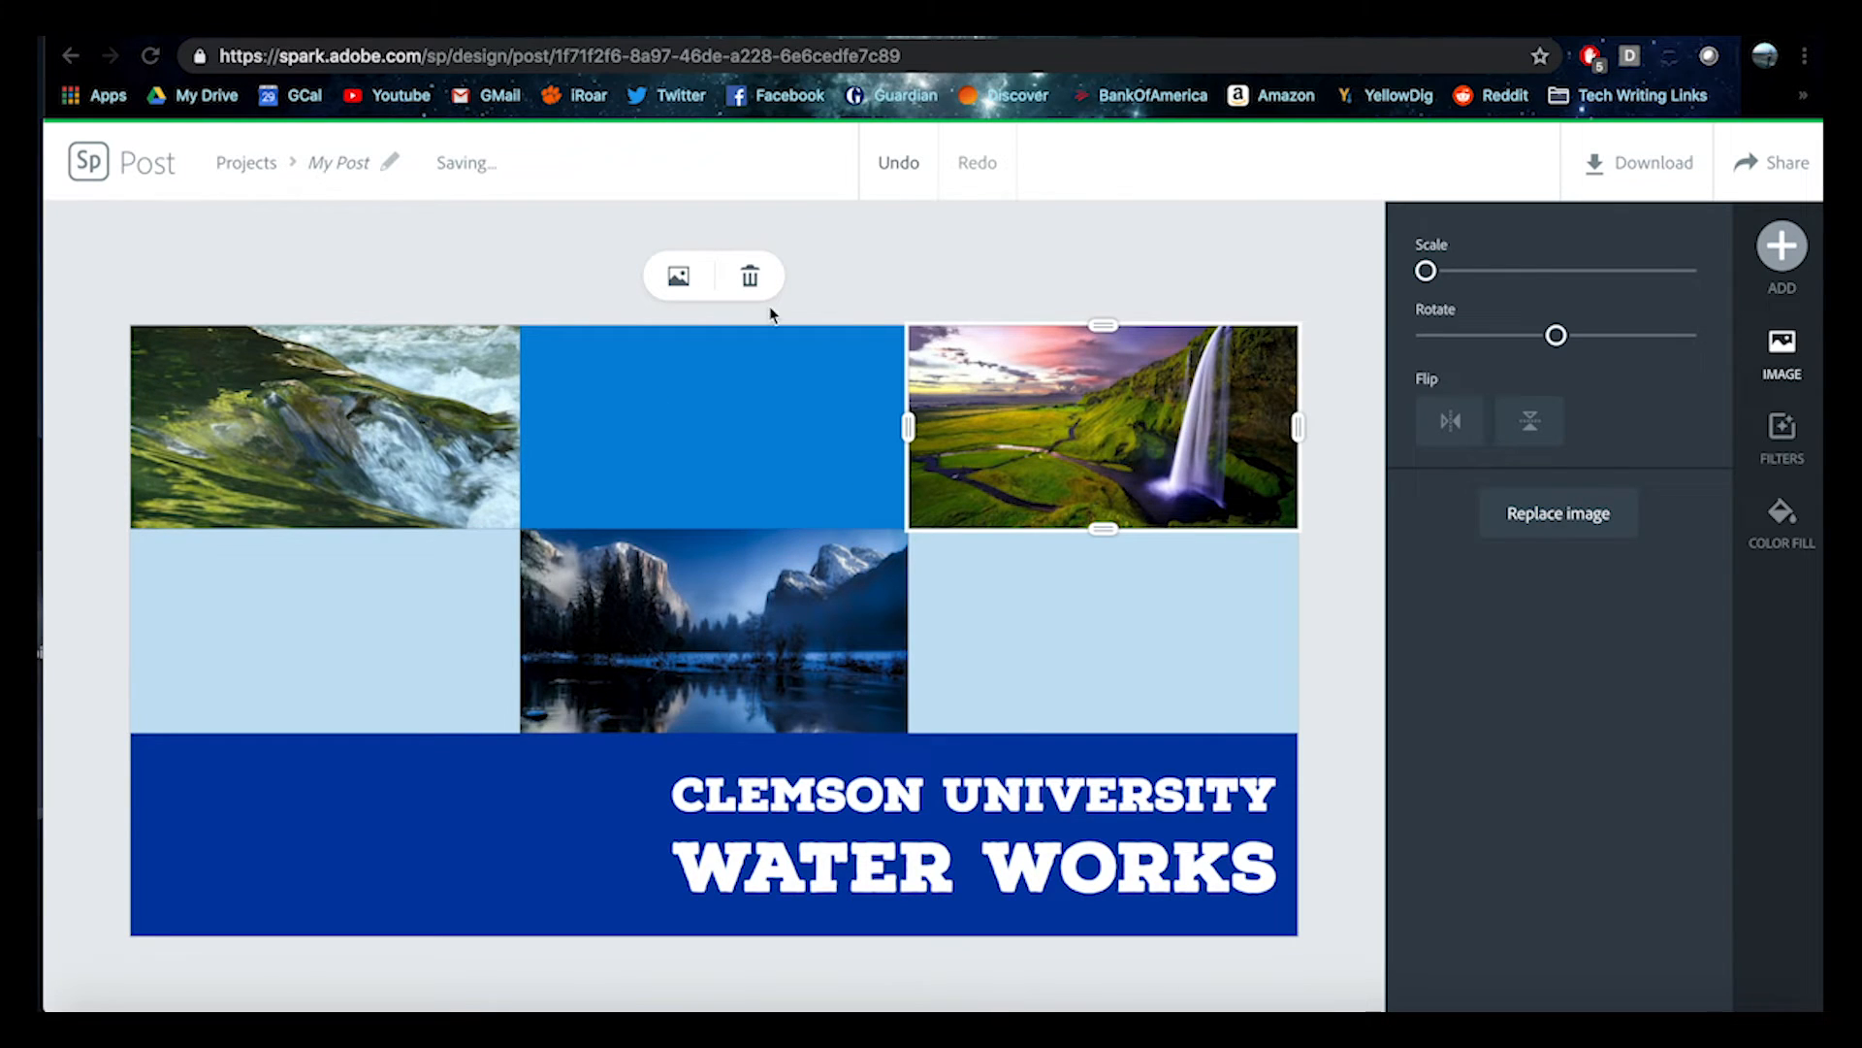
- Start a new text element reading "Protest Rally"
{"action": "left_click", "coordinate": [649, 394]}
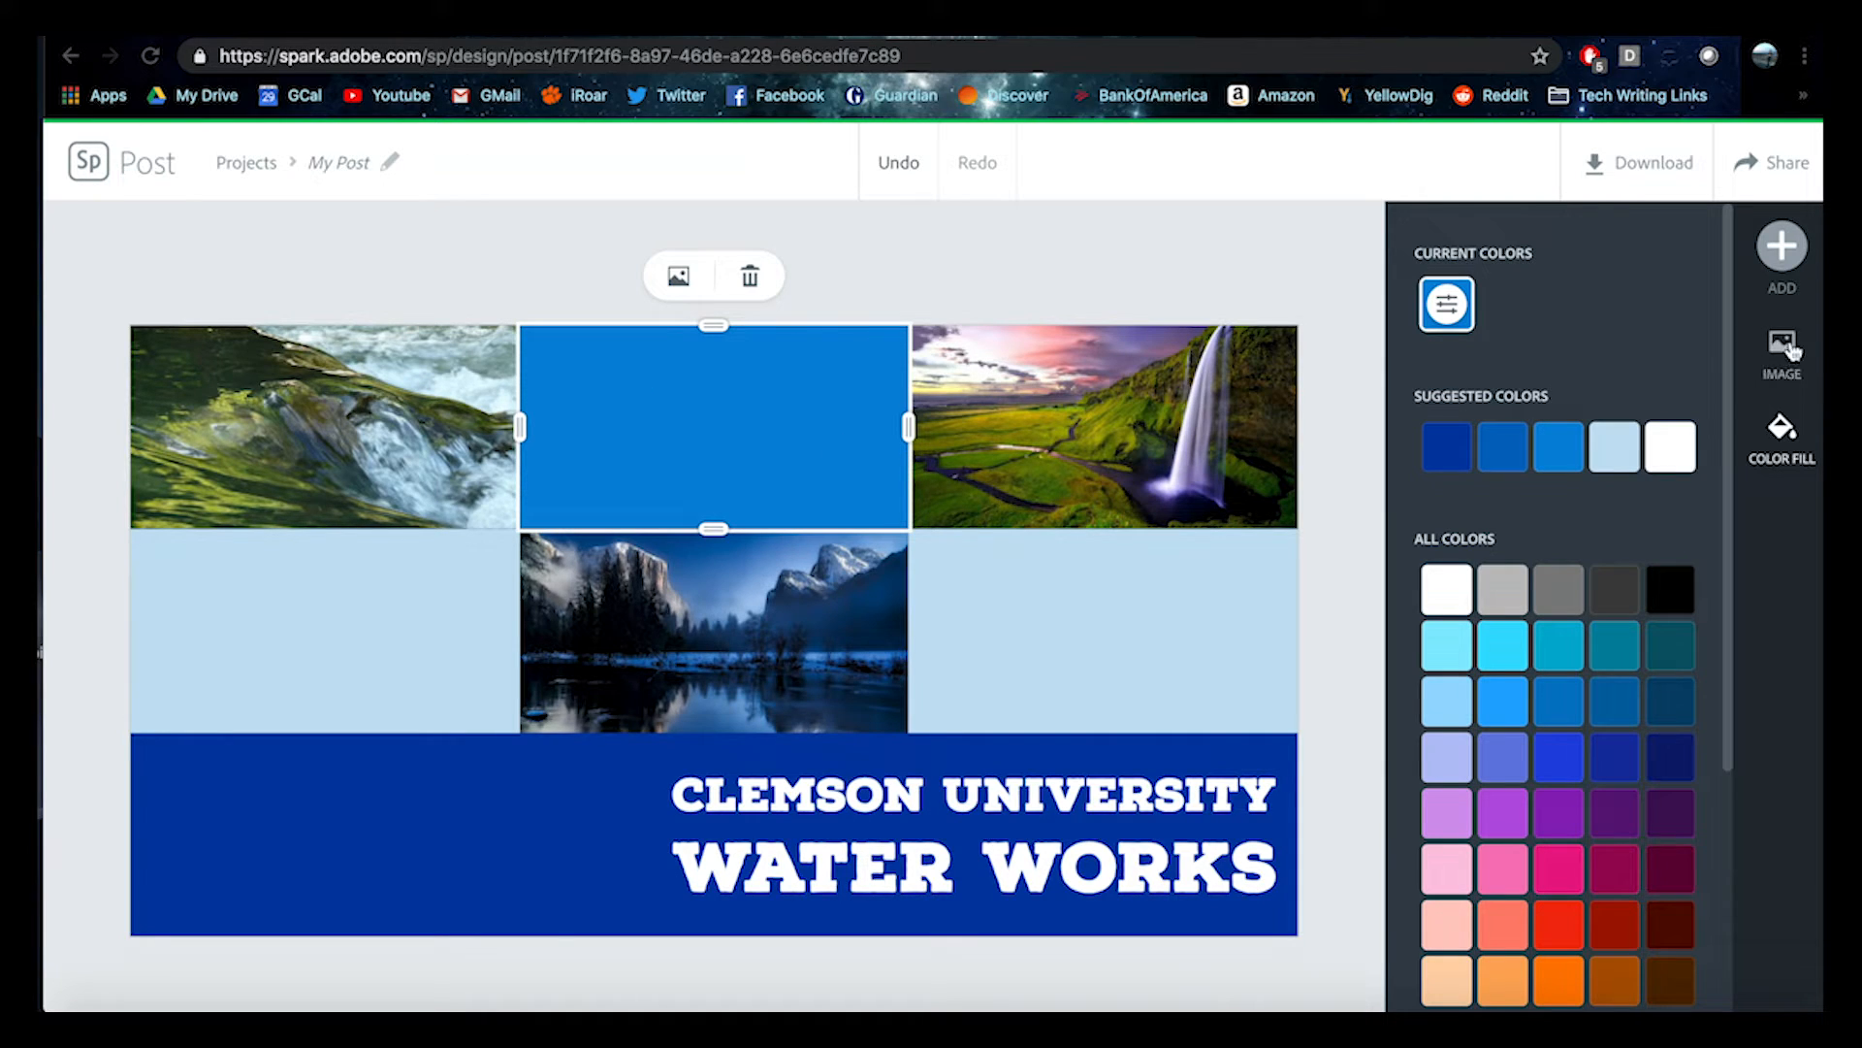
{"action": "left_click", "coordinate": [1781, 244]}
{"action": "left_click", "coordinate": [1437, 291]}
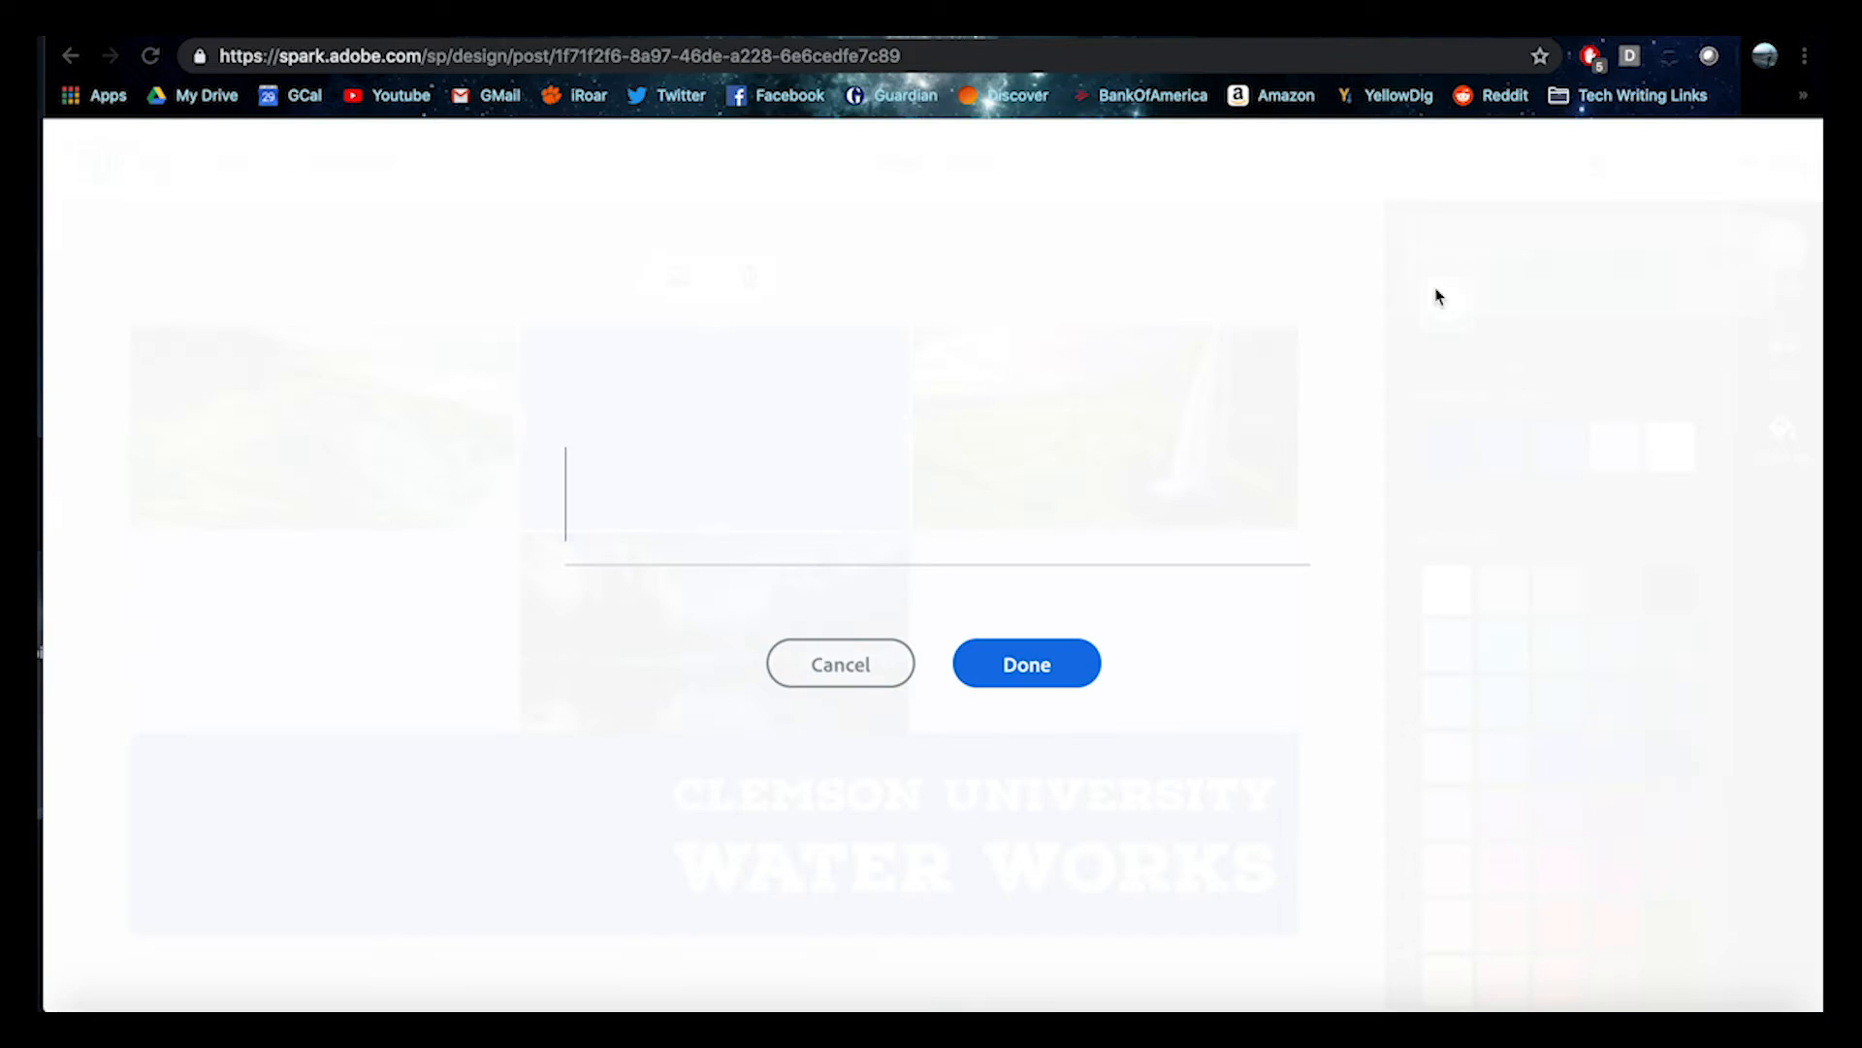
{"action": "type", "text": "jClemson water"}
{"action": "key", "text": "BackSpace"}
{"action": "key", "text": "BackSpace"}
{"action": "key", "text": "BackSpace"}
{"action": "key", "text": "BackSpace"}
{"action": "key", "text": "BackSpace"}
{"action": "key", "text": "BackSpace"}
{"action": "key", "text": "BackSpace"}
{"action": "key", "text": "BackSpace"}
{"action": "key", "text": "BackSpace"}
{"action": "key", "text": "BackSpace"}
{"action": "key", "text": "BackSpace"}
{"action": "key", "text": "BackSpace"}
{"action": "key", "text": "BackSpace"}
{"action": "type", "text": "Protest Rally"}
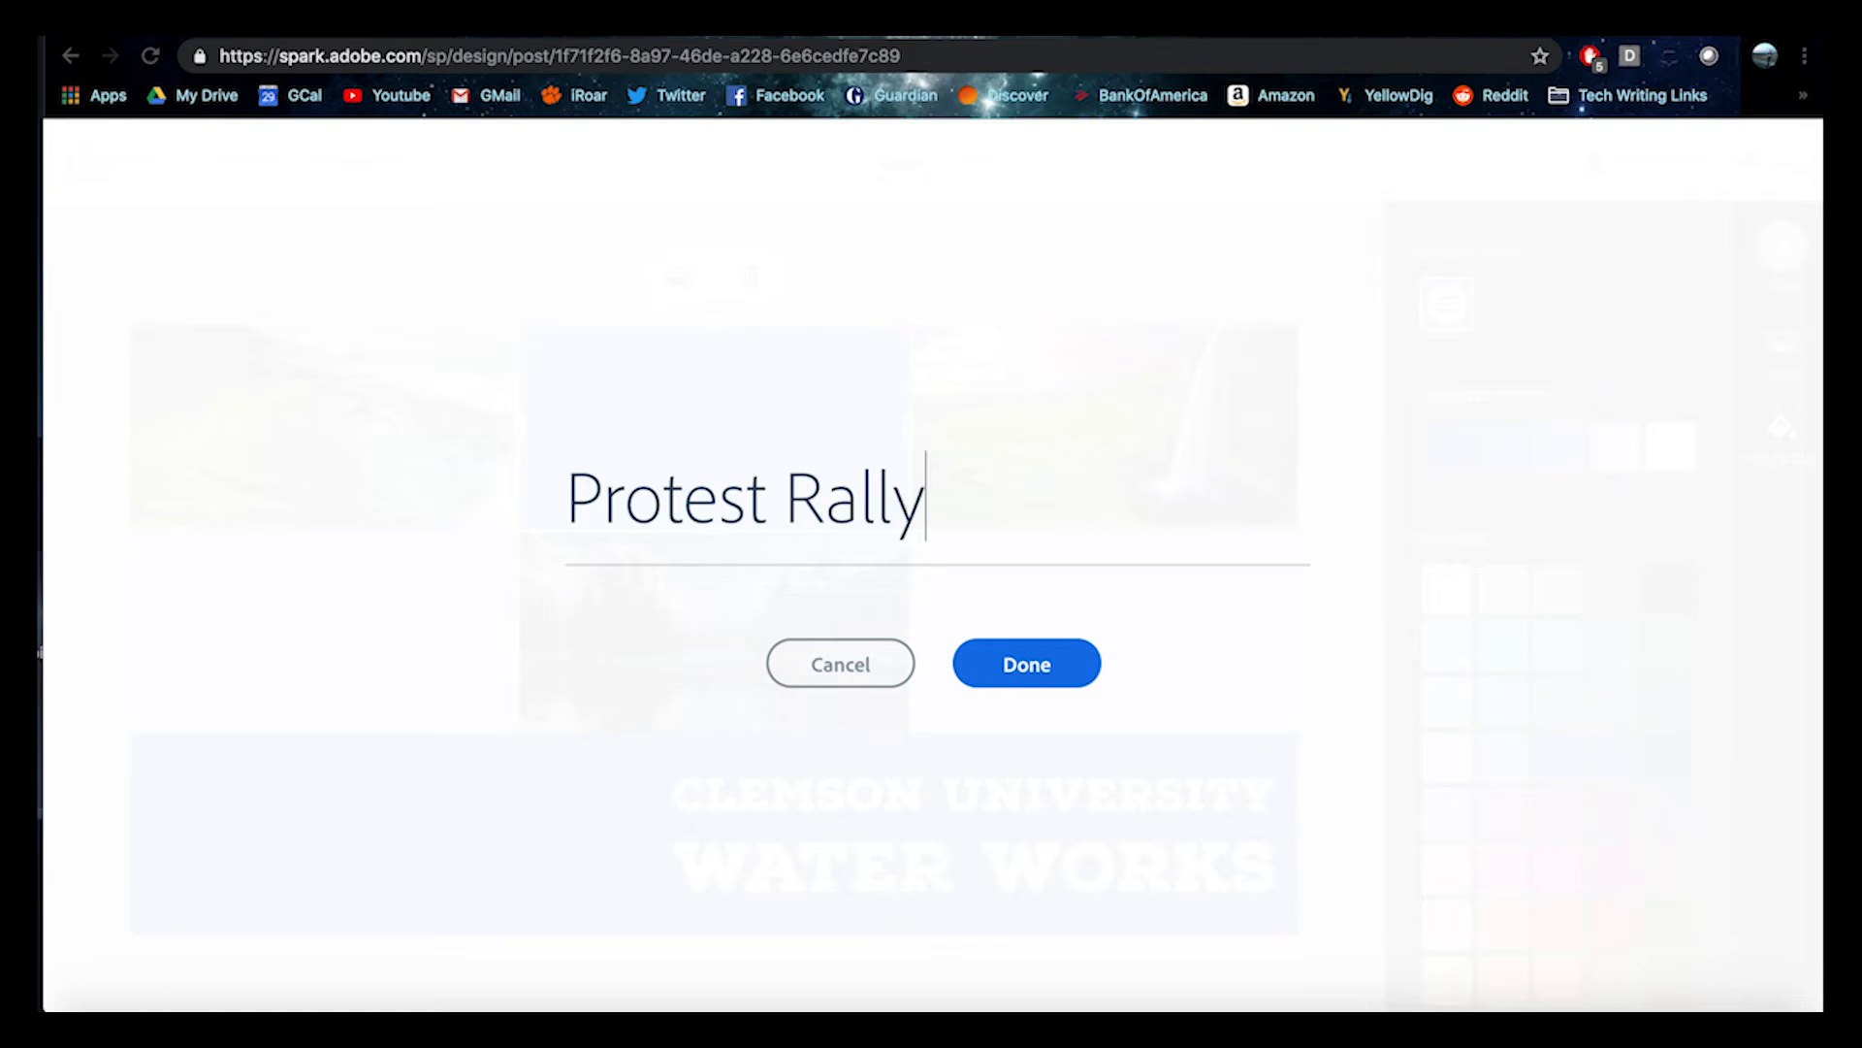
- Extend the wording to "Protest Rally- Cooper Library" and add the text to the graphic
{"action": "type", "text": "- Wattt"}
{"action": "key", "text": "BackSpace"}
{"action": "type", "text": "Centr"}
{"action": "key", "text": "BackSpace"}
{"action": "type", "text": "er"}
{"action": "key", "text": "BackSpace"}
{"action": "key", "text": "BackSpace"}
{"action": "key", "text": "BackSpace"}
{"action": "key", "text": "BackSpace"}
{"action": "key", "text": "BackSpace"}
{"action": "key", "text": "BackSpace"}
{"action": "key", "text": "BackSpace"}
{"action": "key", "text": "BackSpace"}
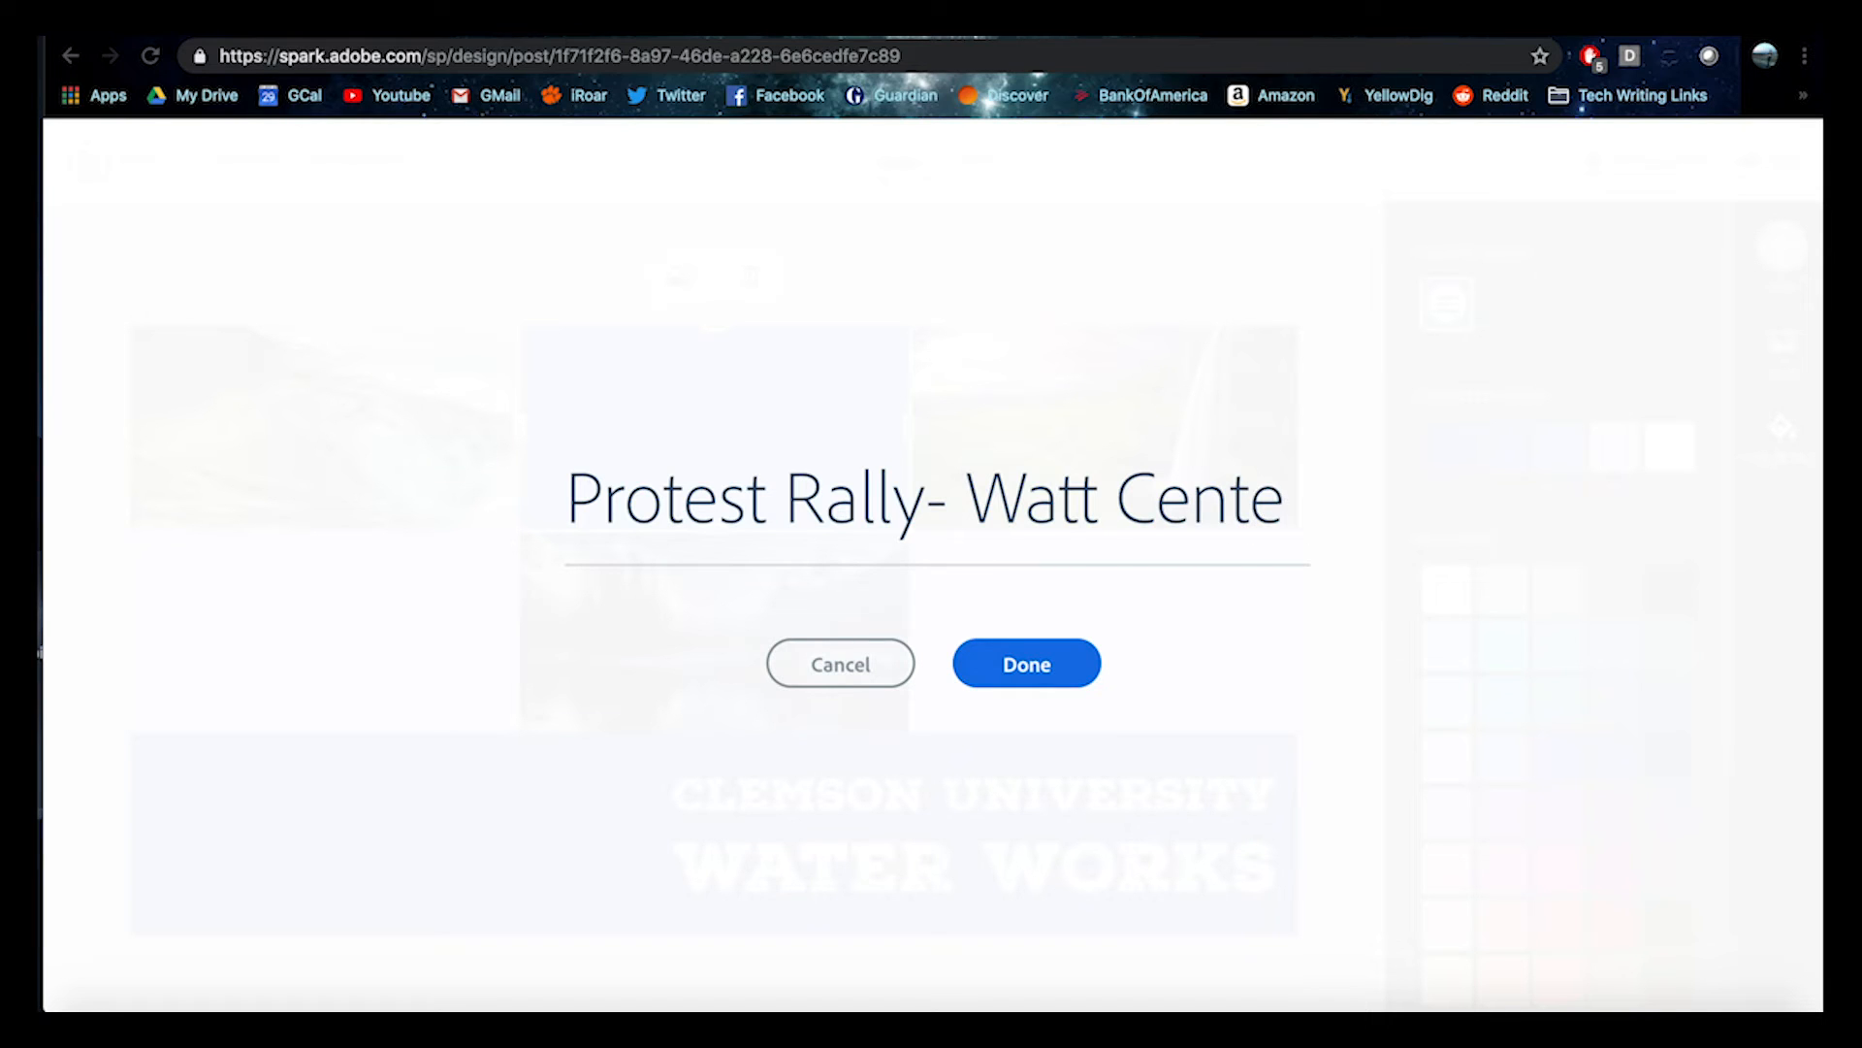
{"action": "key", "text": "BackSpace"}
{"action": "key", "text": "BackSpace"}
{"action": "key", "text": "BackSpace"}
{"action": "key", "text": "BackSpace"}
{"action": "type", "text": "Coo"}
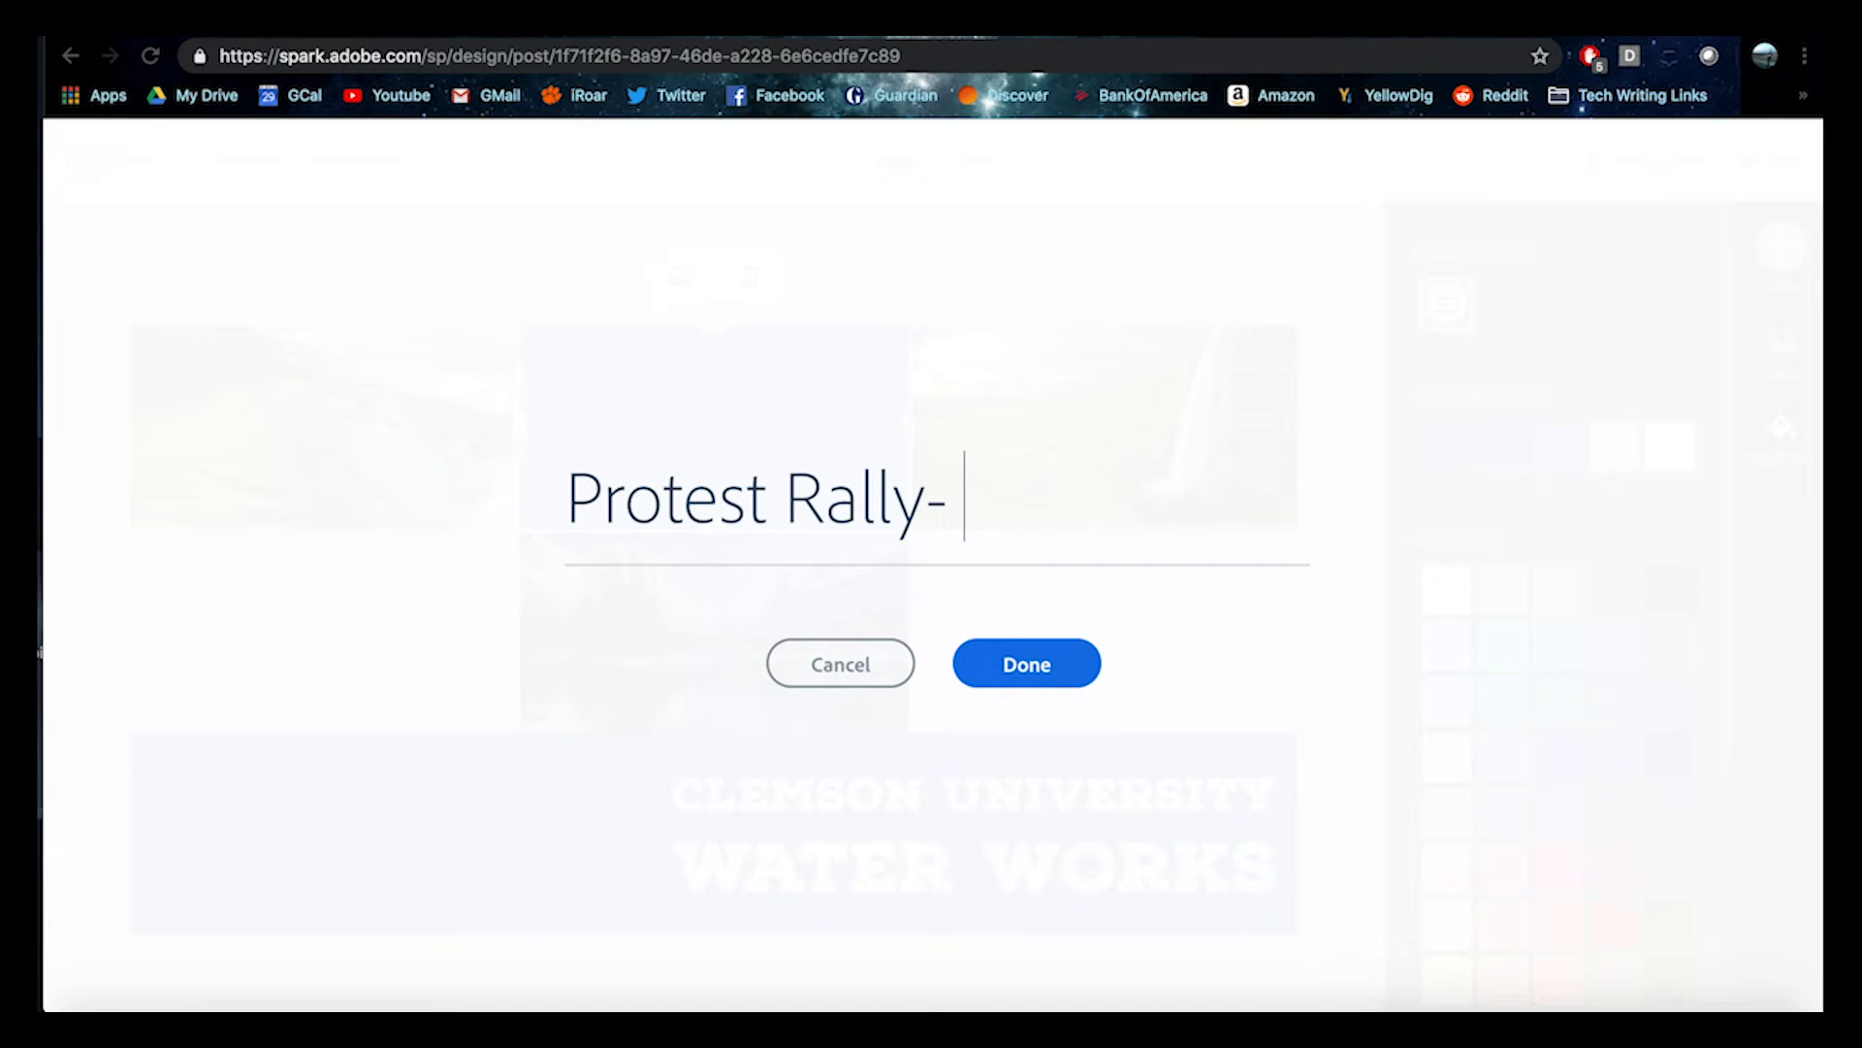
{"action": "key", "text": "BackSpace"}
{"action": "type", "text": "ope"}
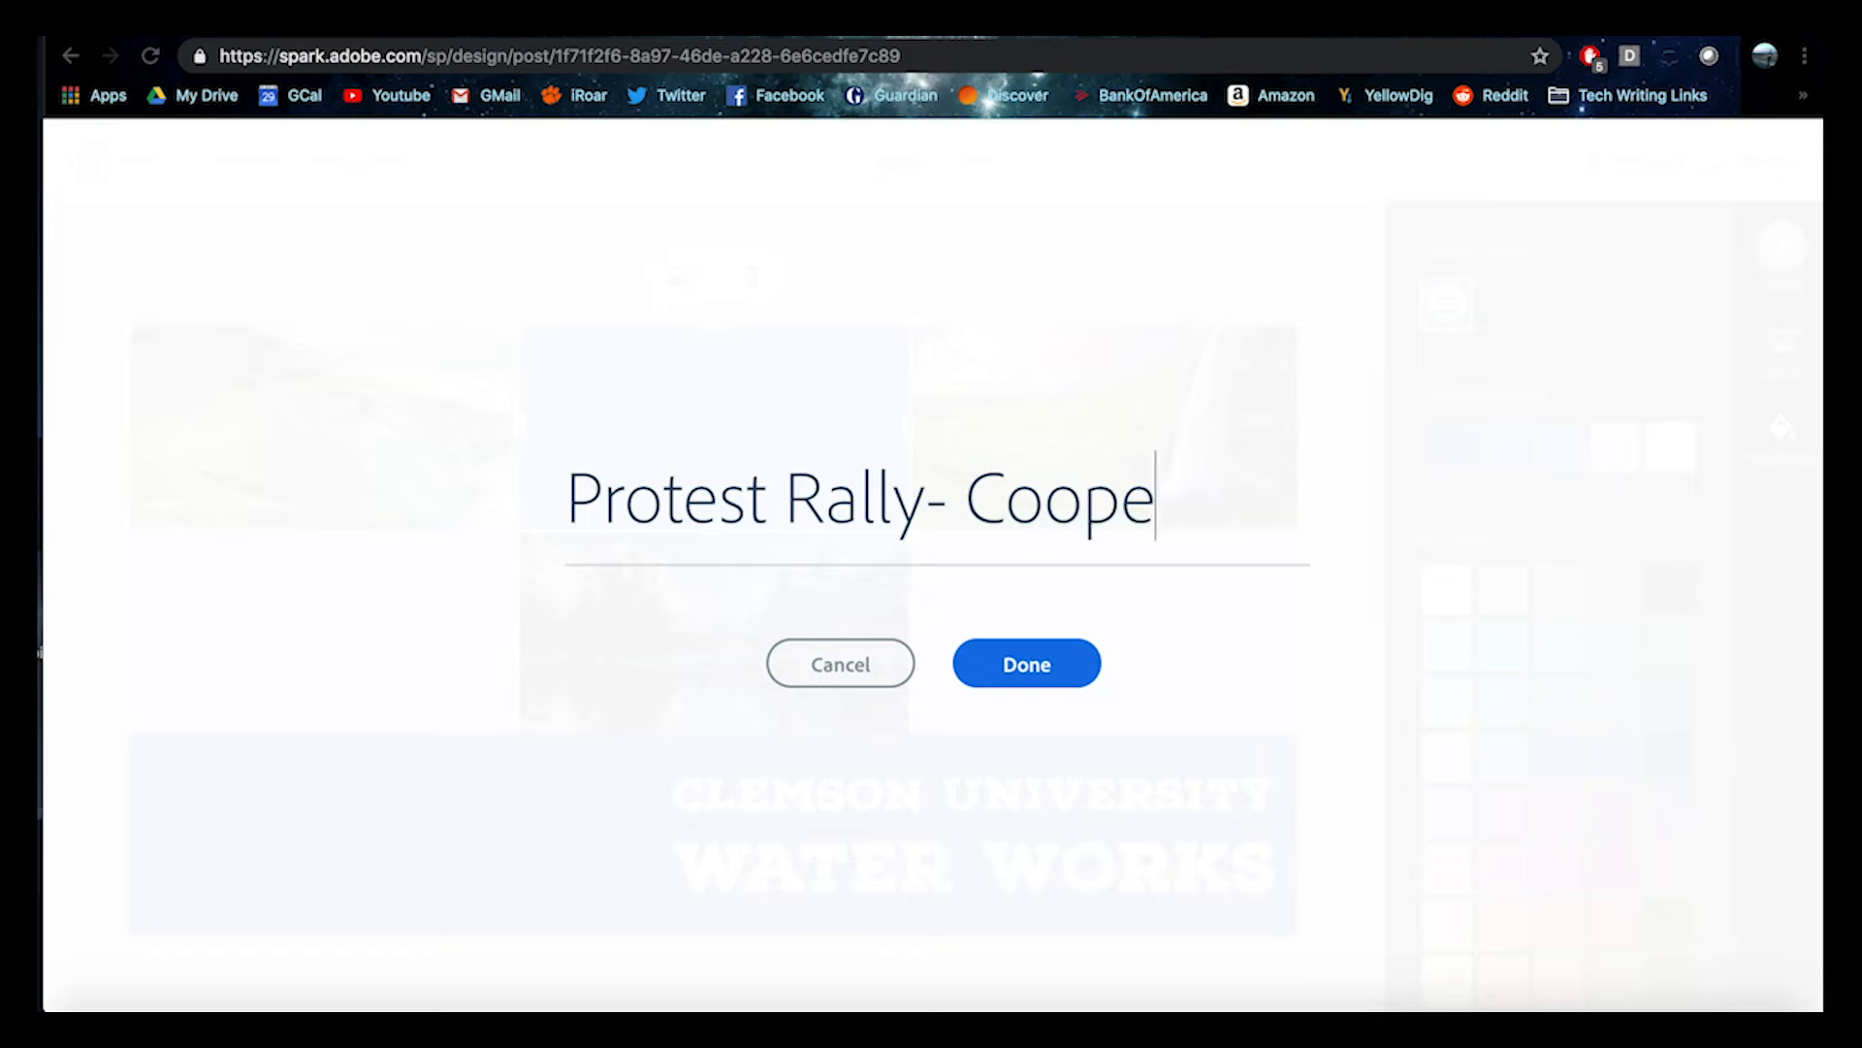
{"action": "type", "text": "r Library"}
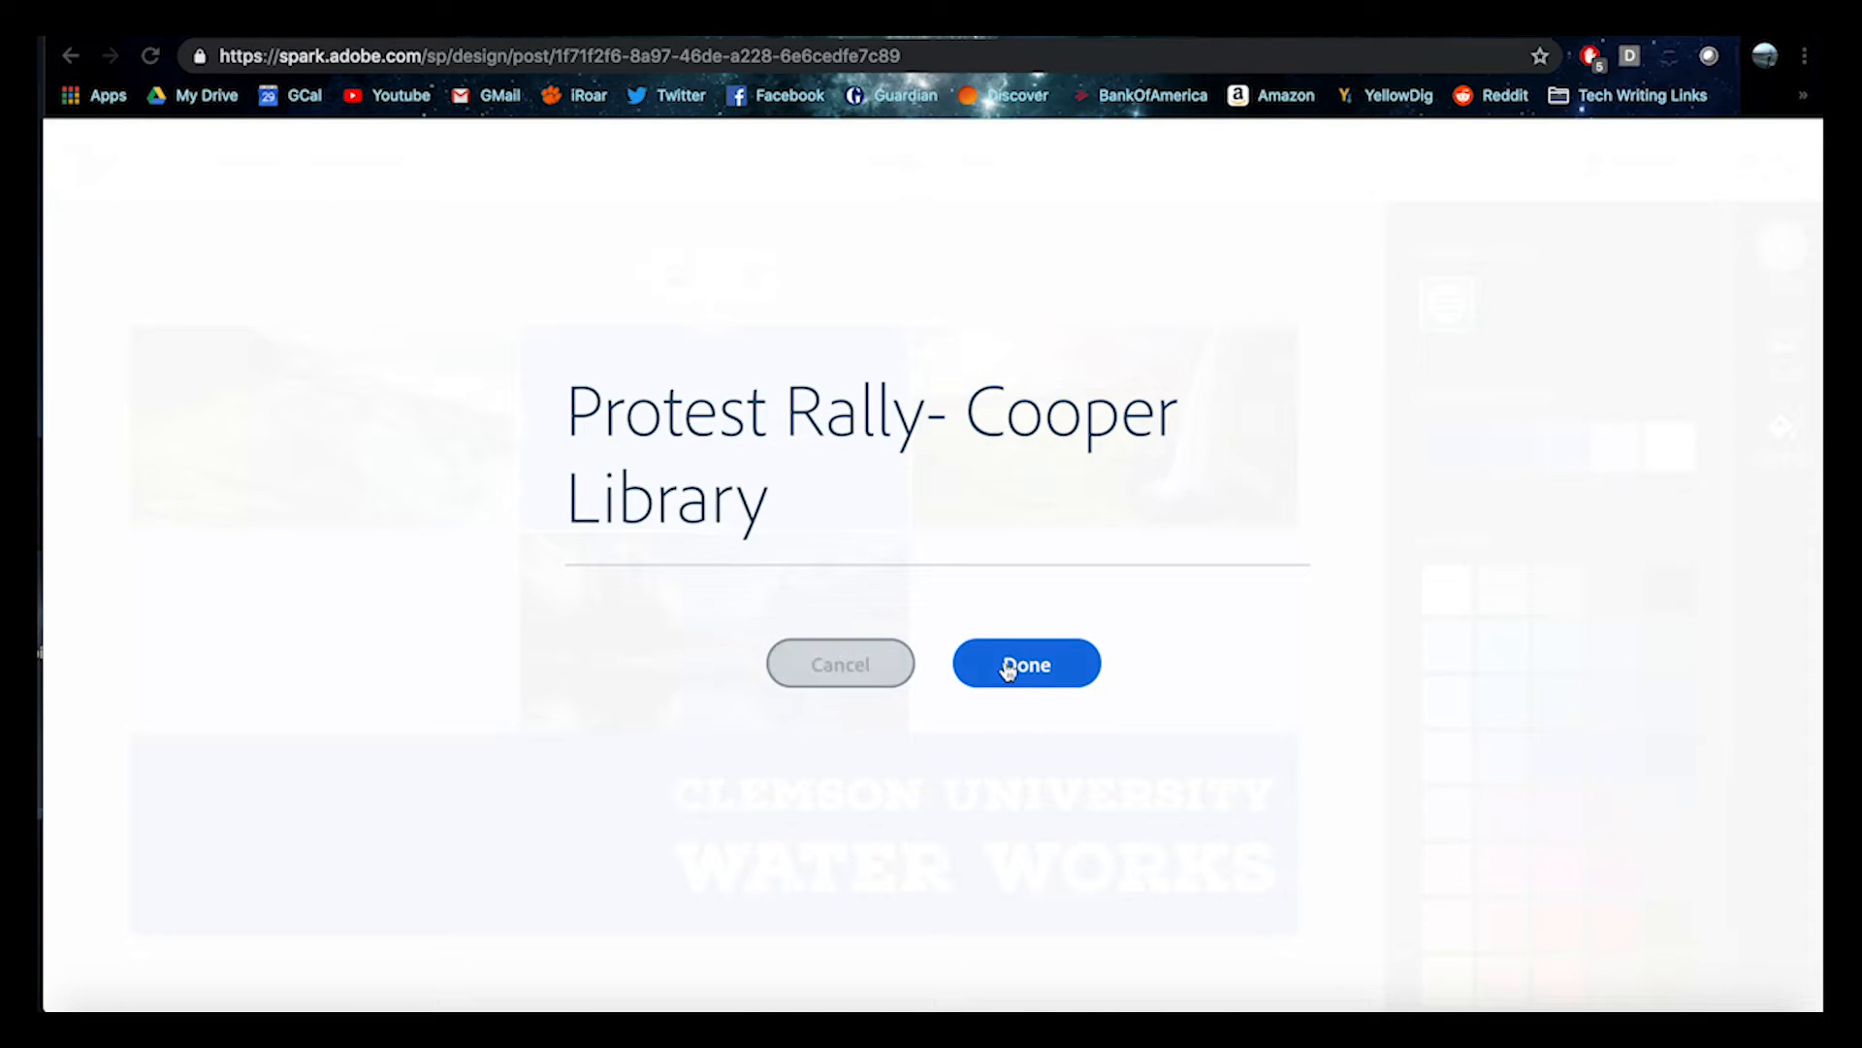
{"action": "left_click", "coordinate": [1014, 664]}
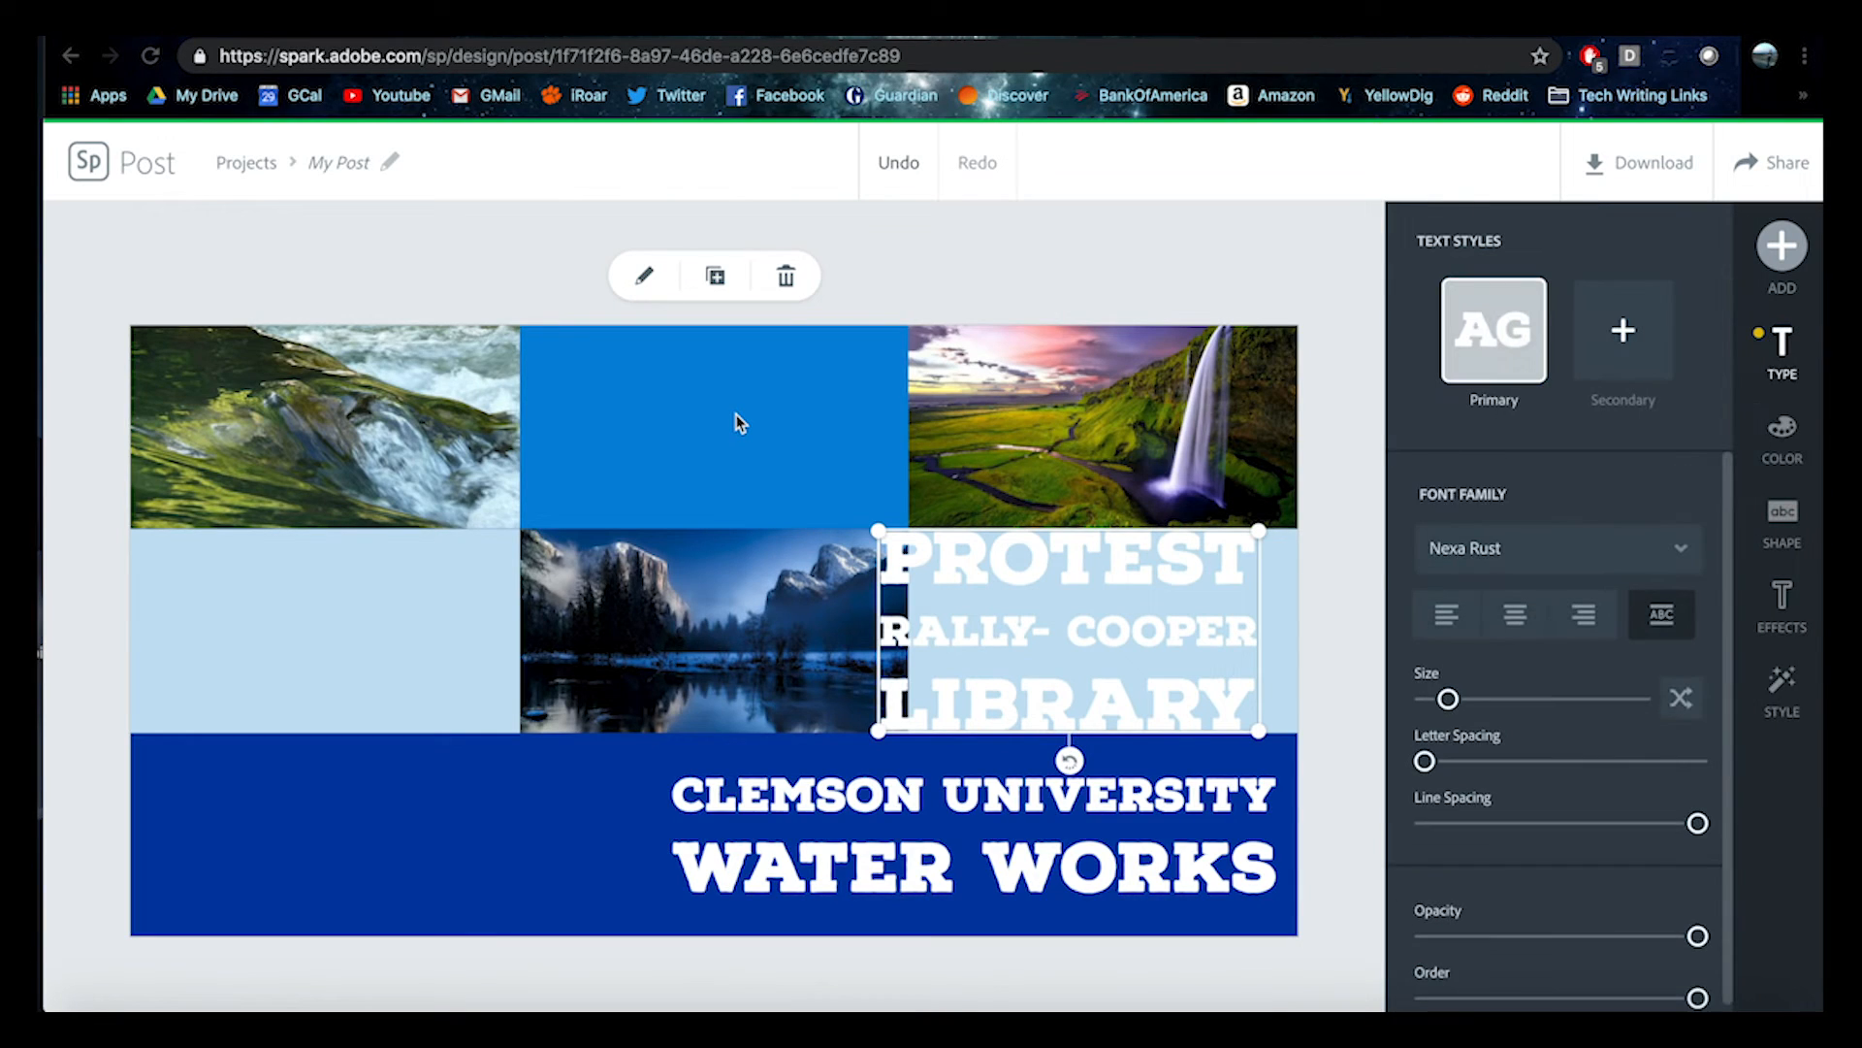
- Shrink the "Protest Rally- Cooper Library" text and fit it inside the left cell of the grid's second row
{"action": "left_click_drag", "start_coordinate": [878, 532], "coordinate": [955, 571]}
{"action": "left_click_drag", "start_coordinate": [1077, 615], "coordinate": [674, 416]}
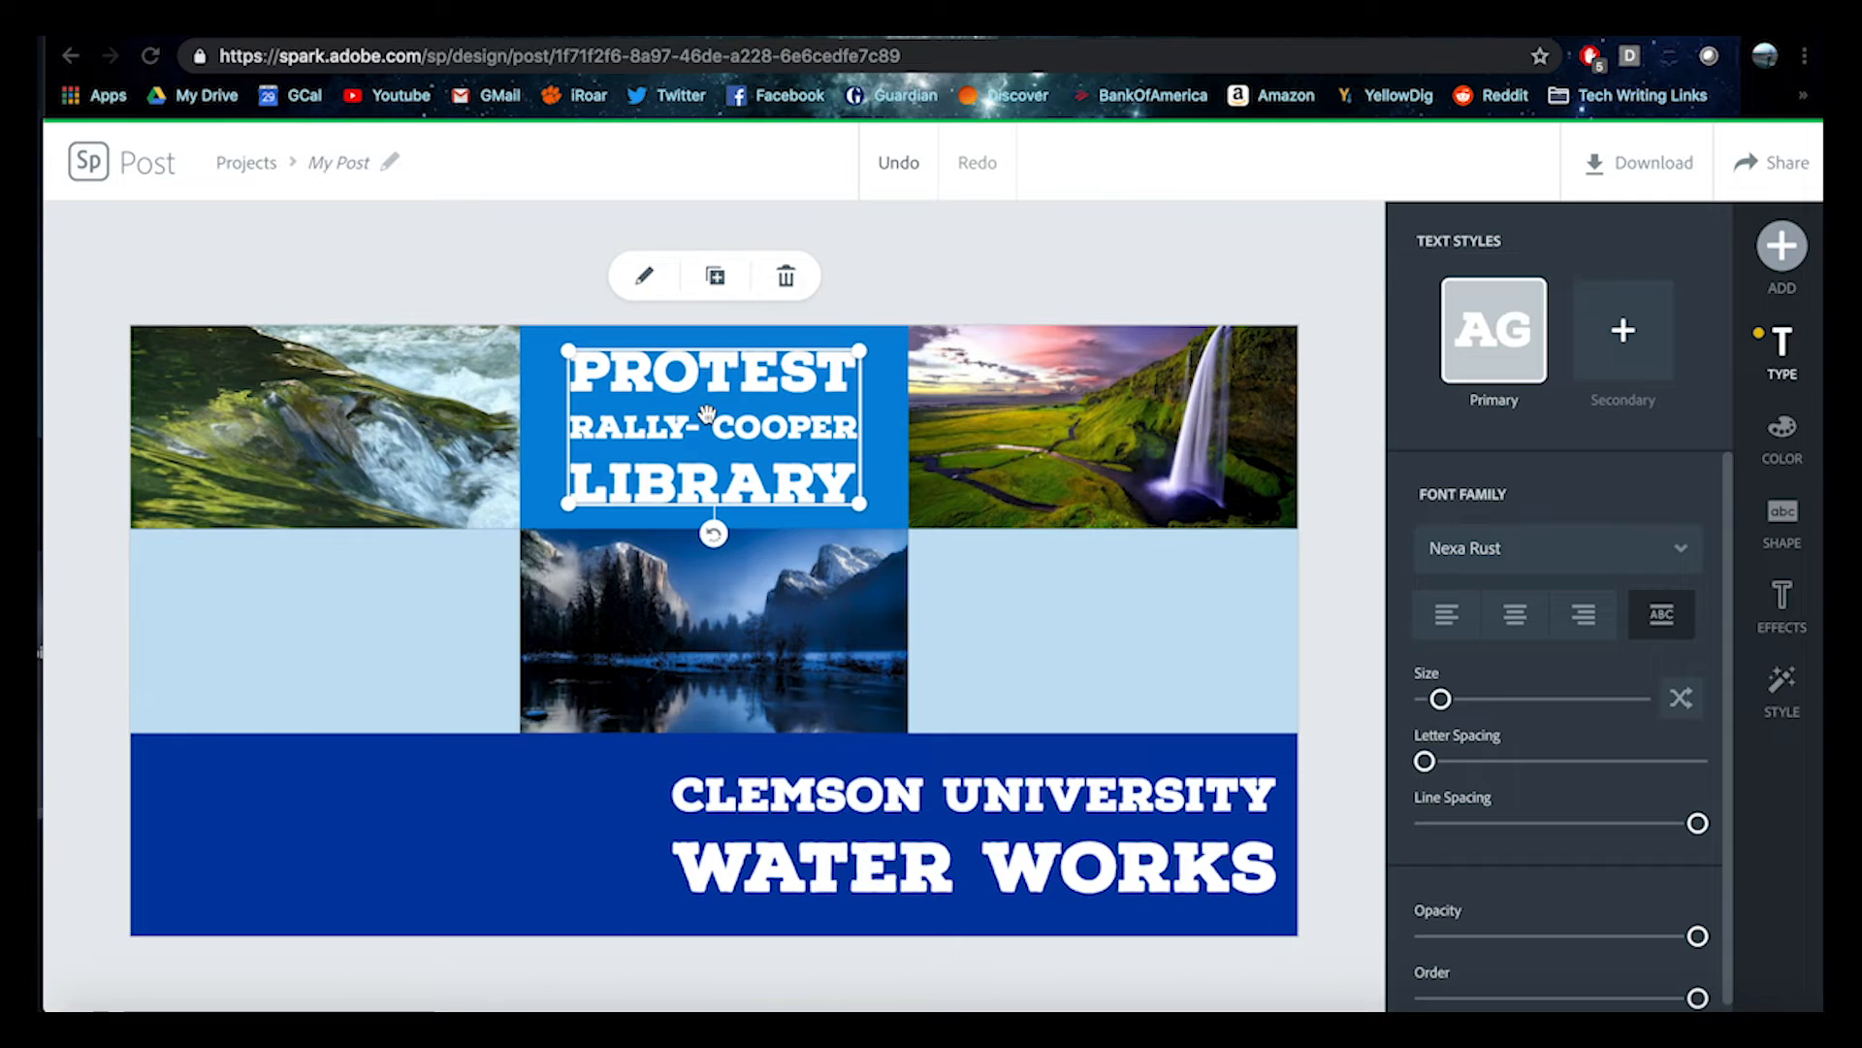
{"action": "left_click_drag", "start_coordinate": [753, 427], "coordinate": [304, 632]}
{"action": "left_click_drag", "start_coordinate": [180, 555], "coordinate": [154, 541]}
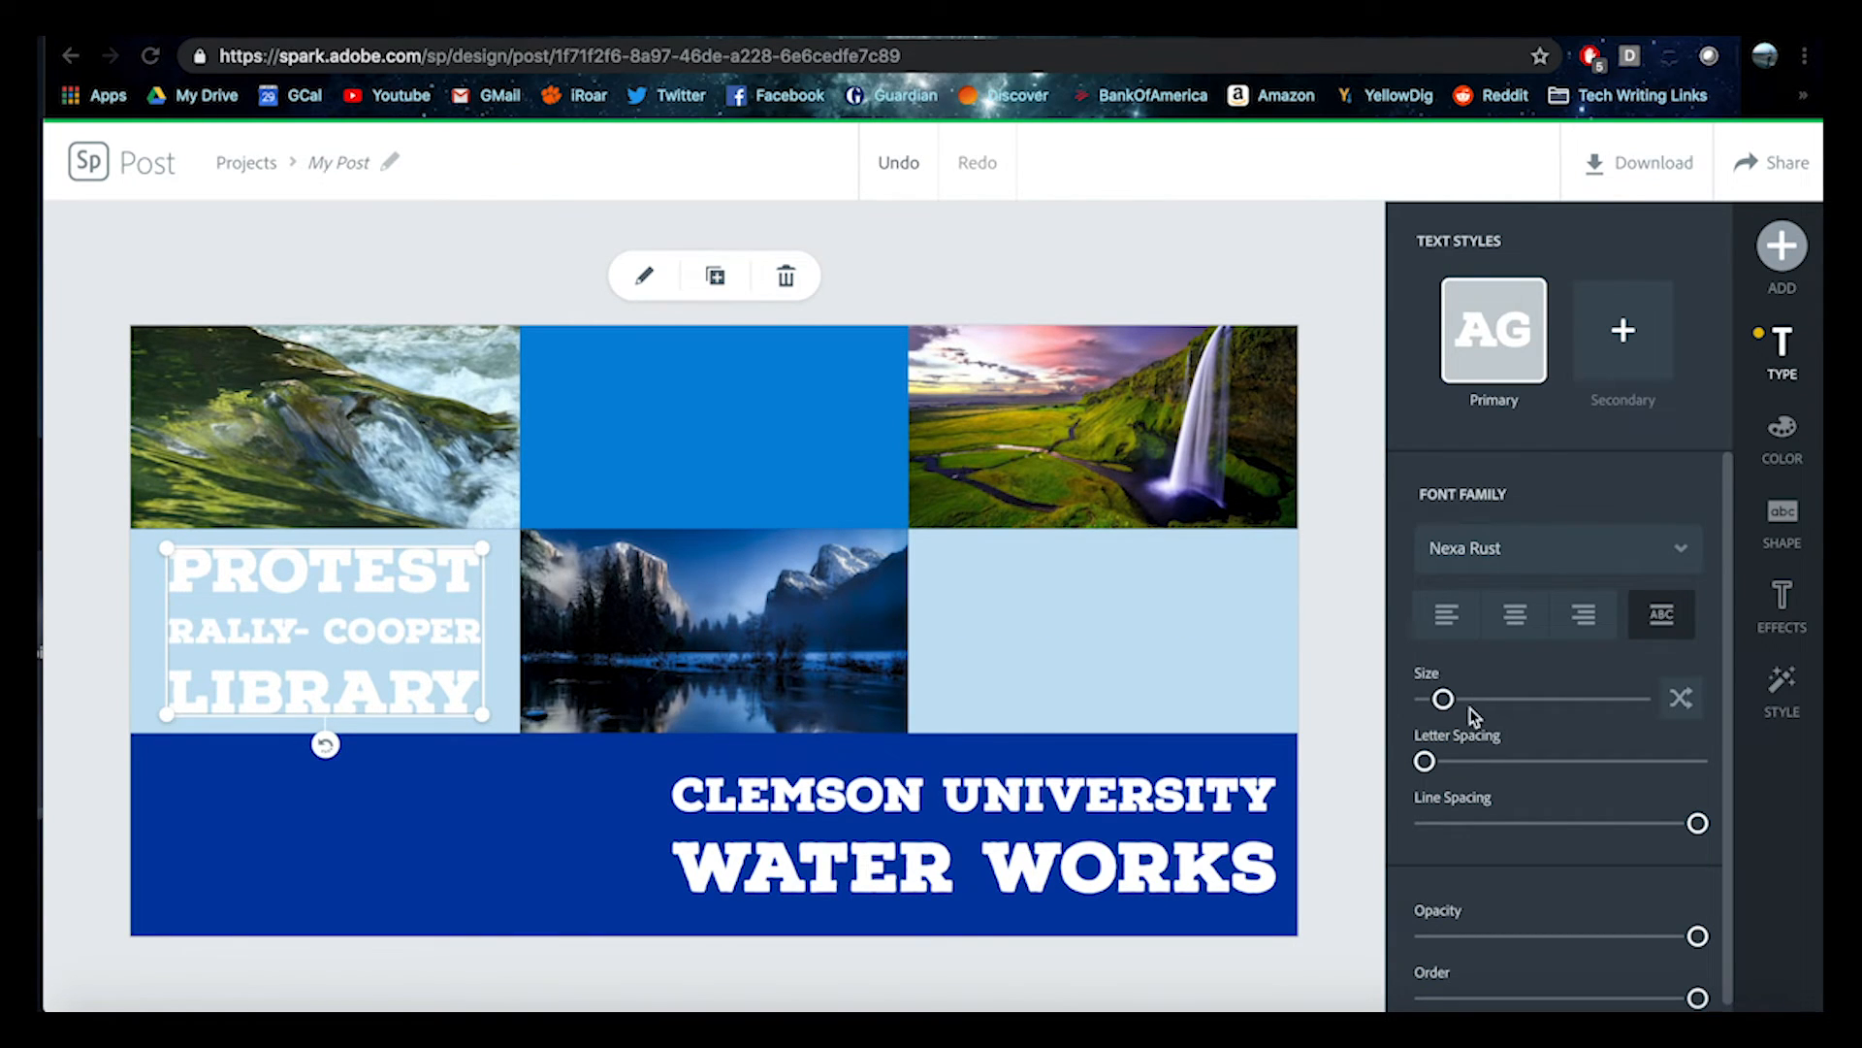
- Recolor the "Protest Rally- Cooper Library" text with the suggested medium blue
{"action": "scroll", "coordinate": [1488, 764], "scroll_direction": "down", "scroll_amount": 1}
{"action": "scroll", "coordinate": [1488, 765], "scroll_direction": "up", "scroll_amount": 1}
{"action": "left_click", "coordinate": [1781, 435]}
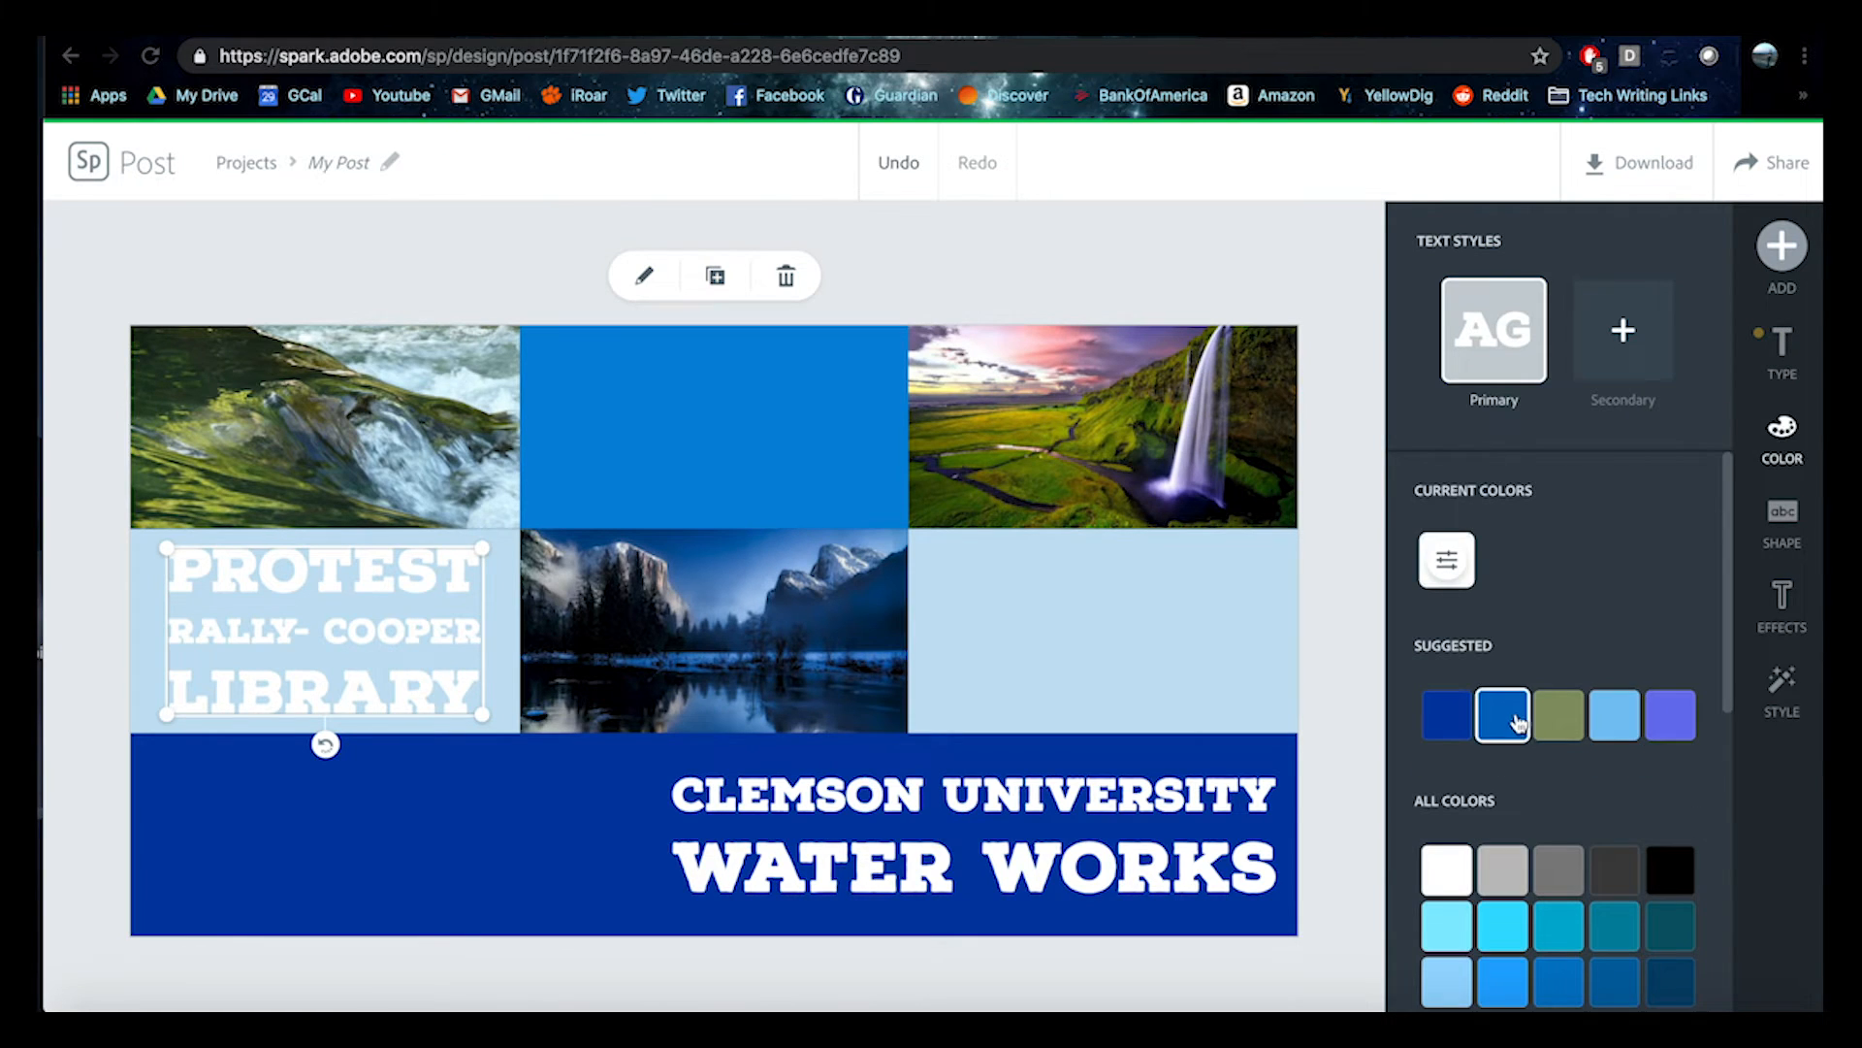
{"action": "left_click", "coordinate": [1518, 723]}
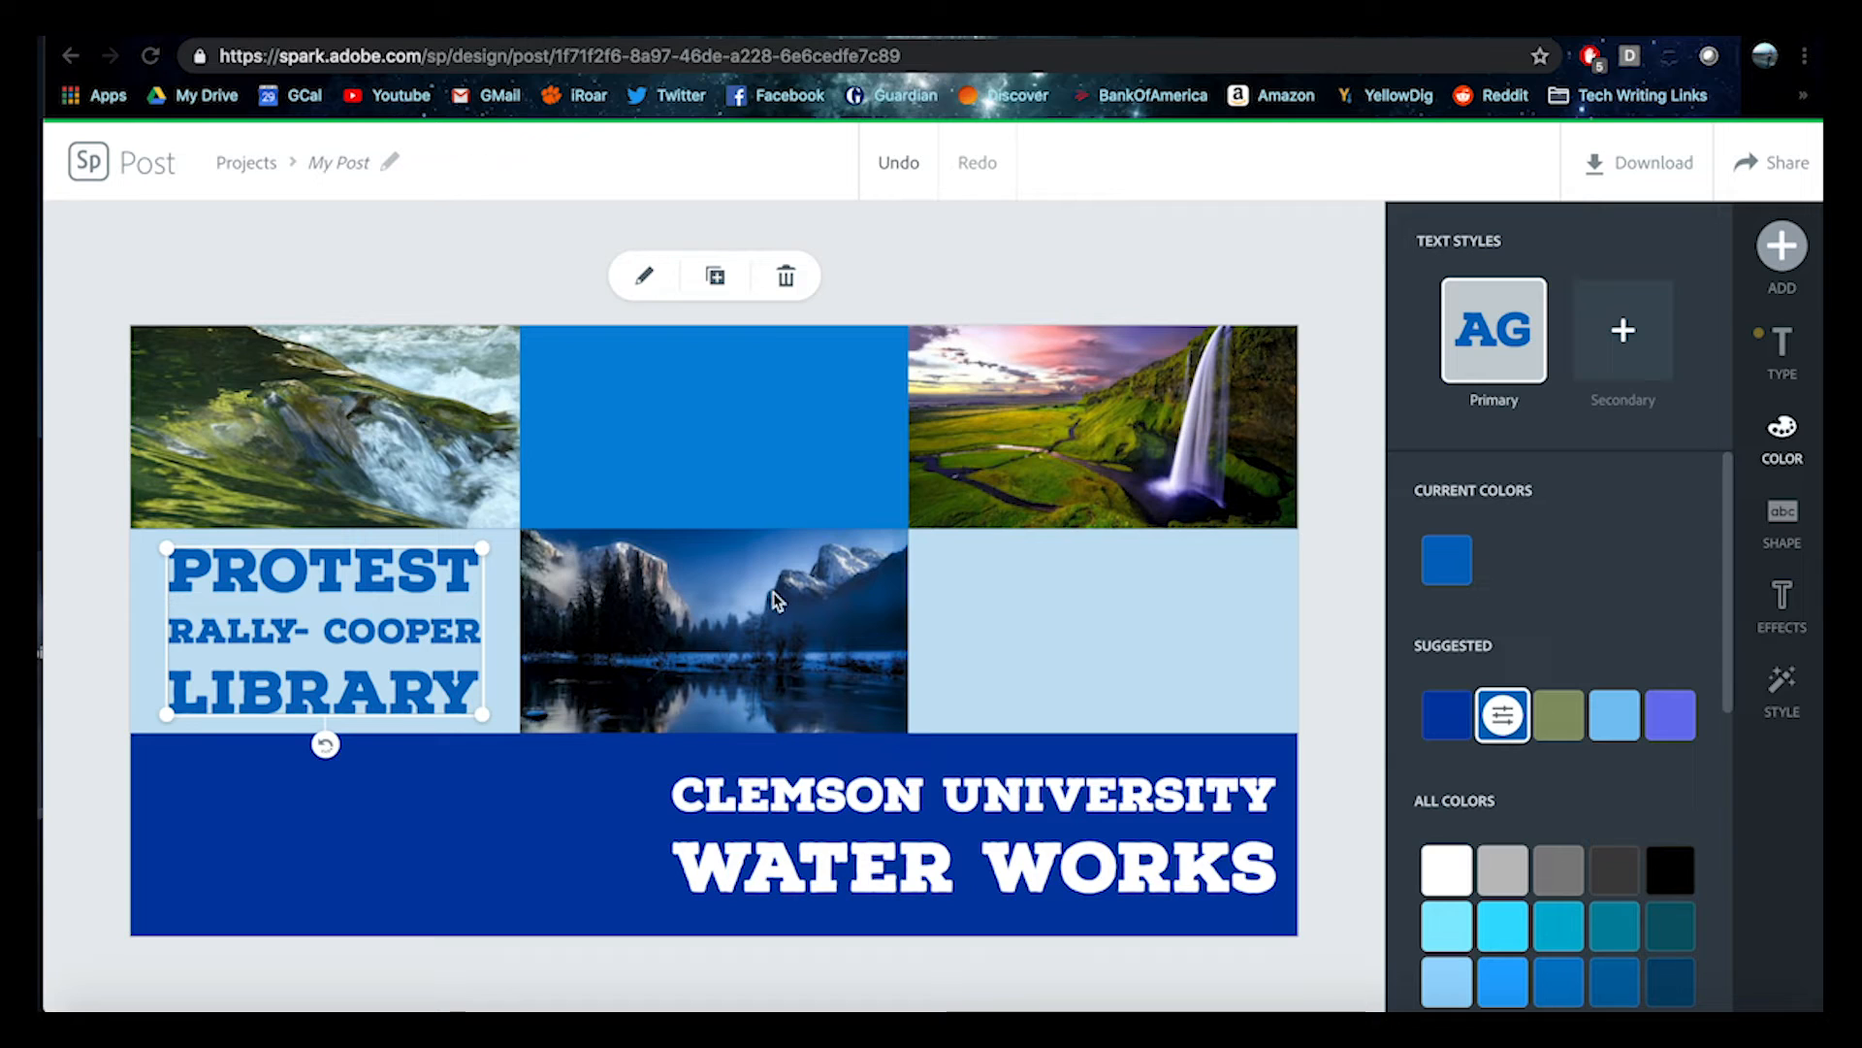
{"action": "left_click", "coordinate": [679, 407]}
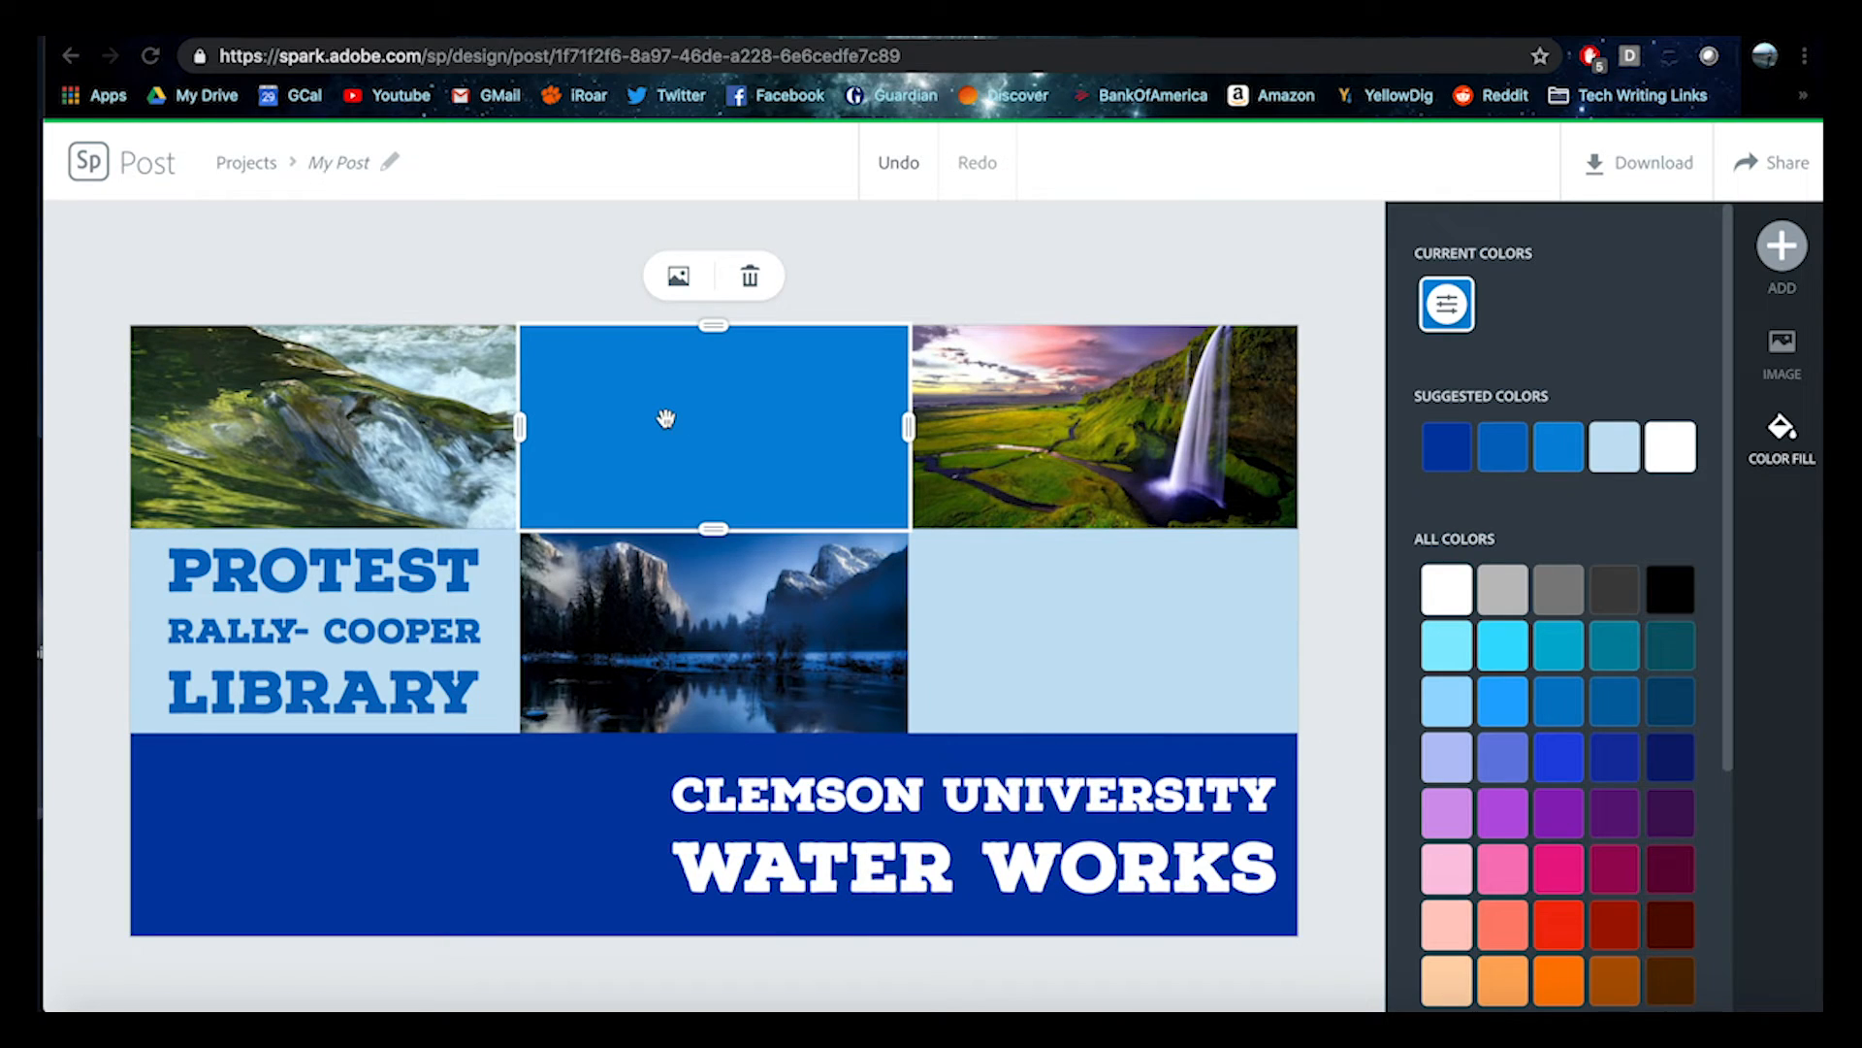
{"action": "left_click", "coordinate": [691, 279]}
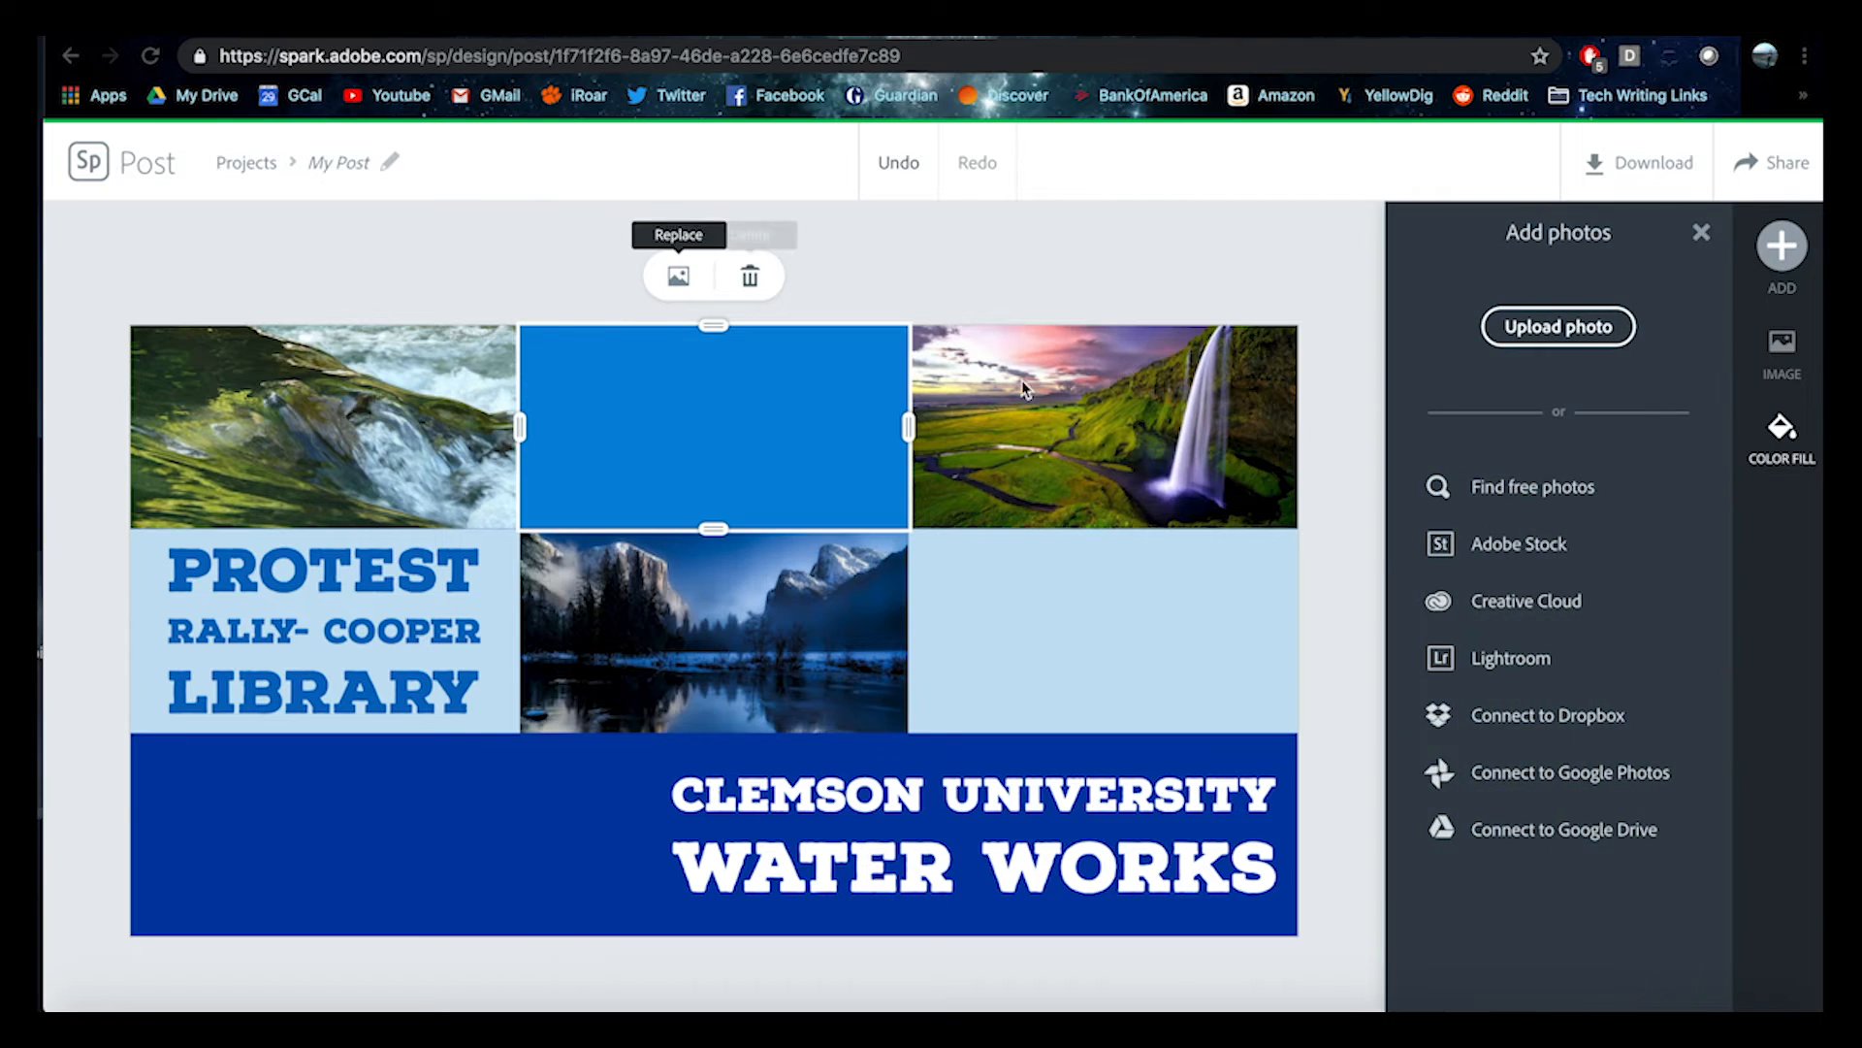
{"action": "left_click", "coordinate": [1585, 332]}
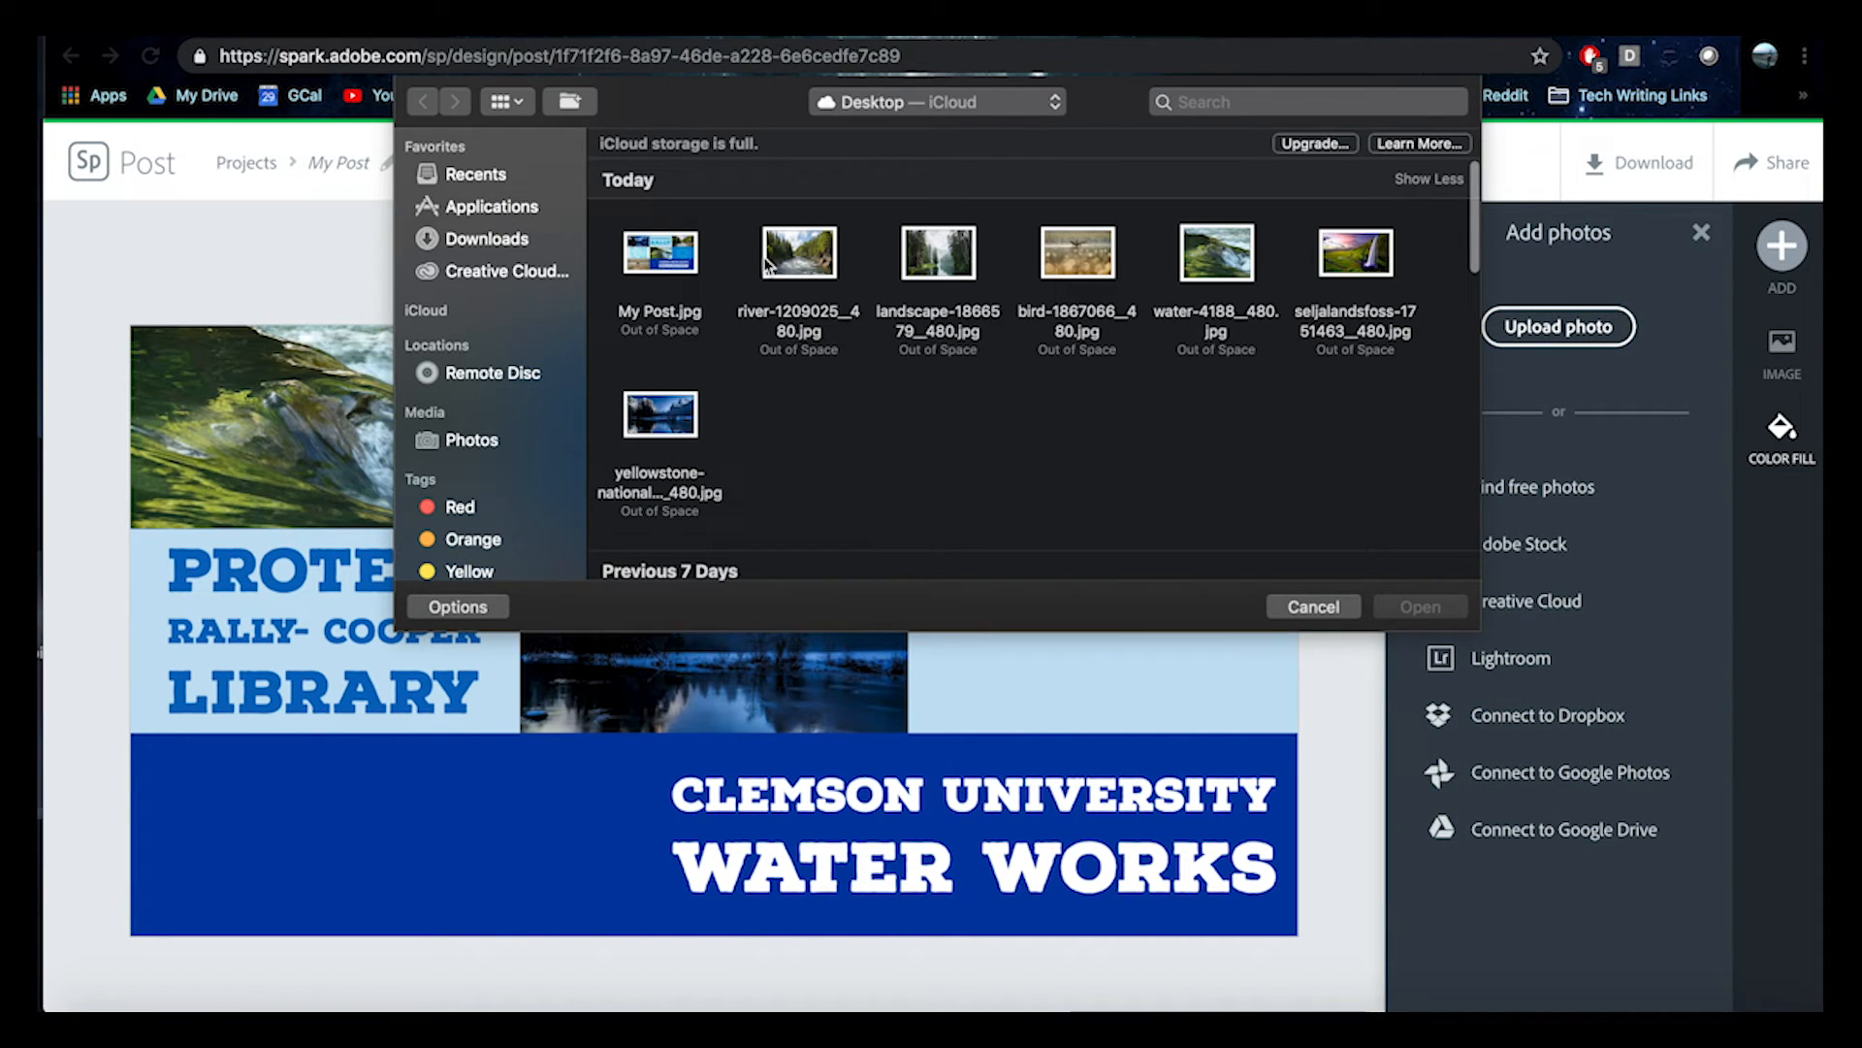
{"action": "left_click", "coordinate": [1309, 611]}
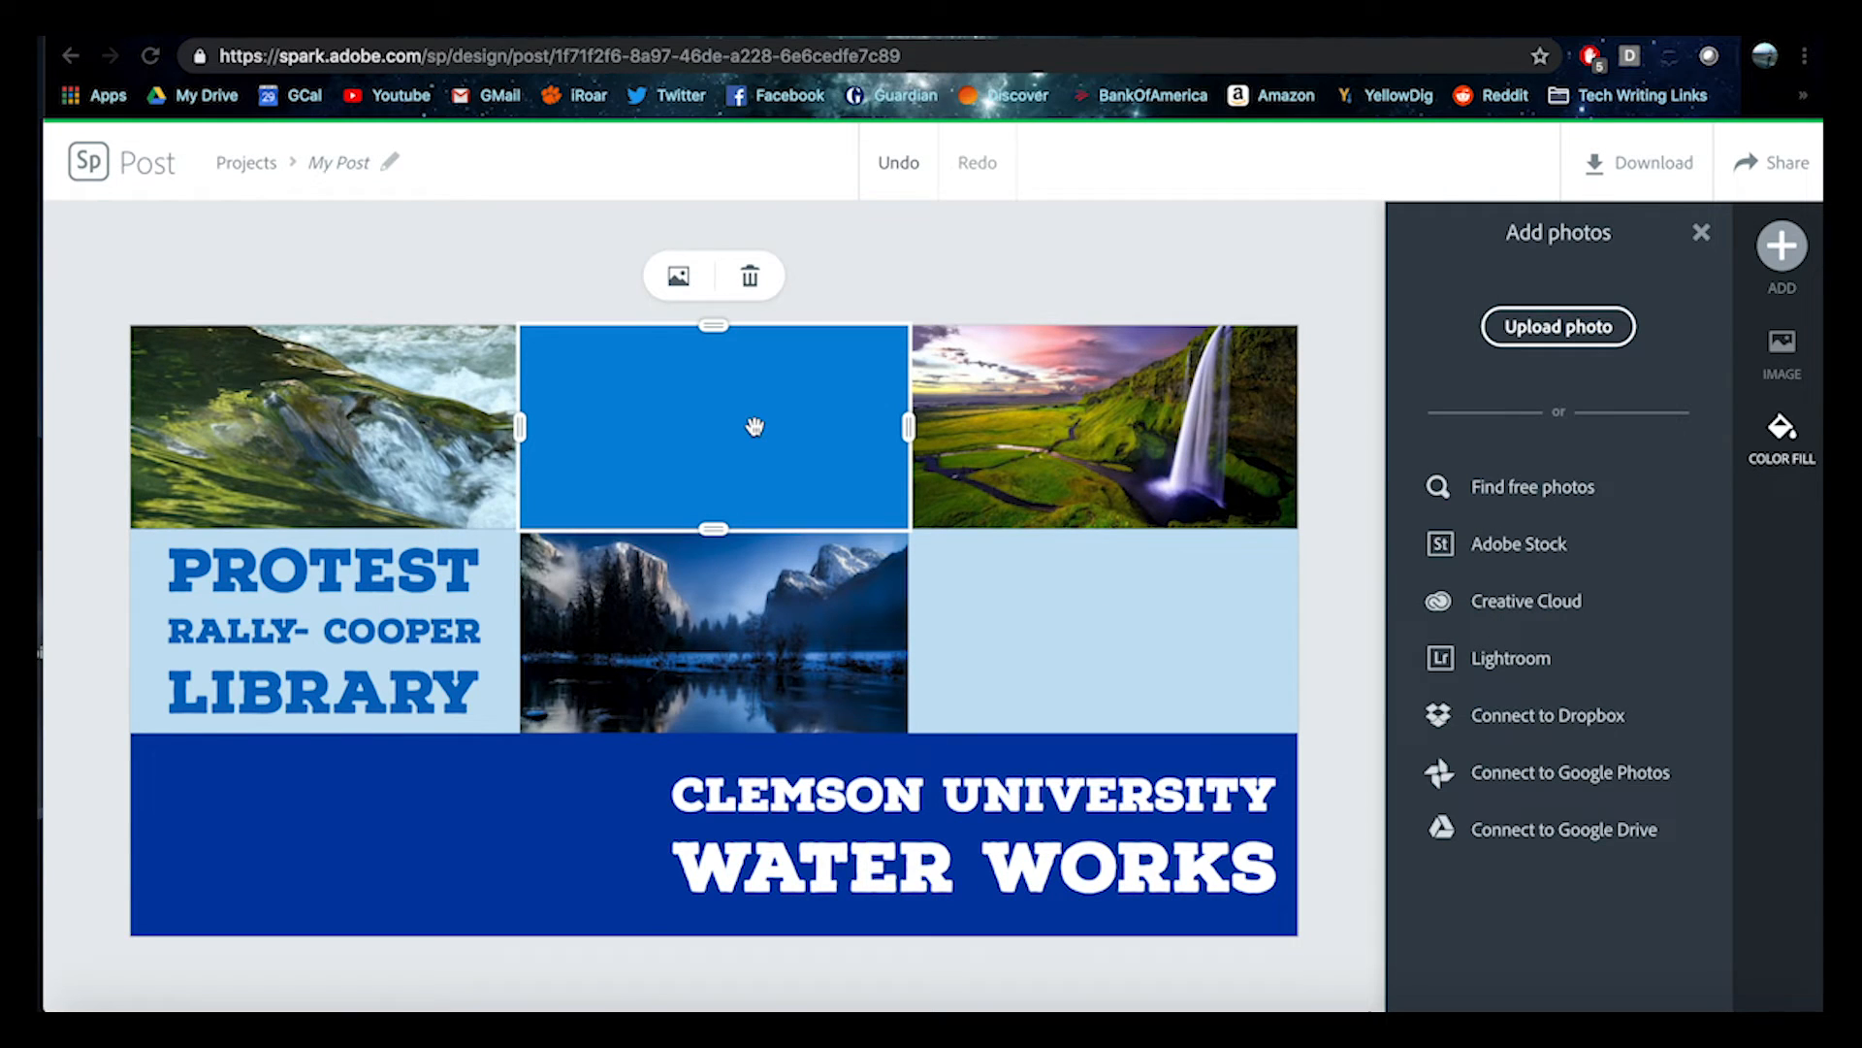
{"action": "left_click", "coordinate": [1781, 246]}
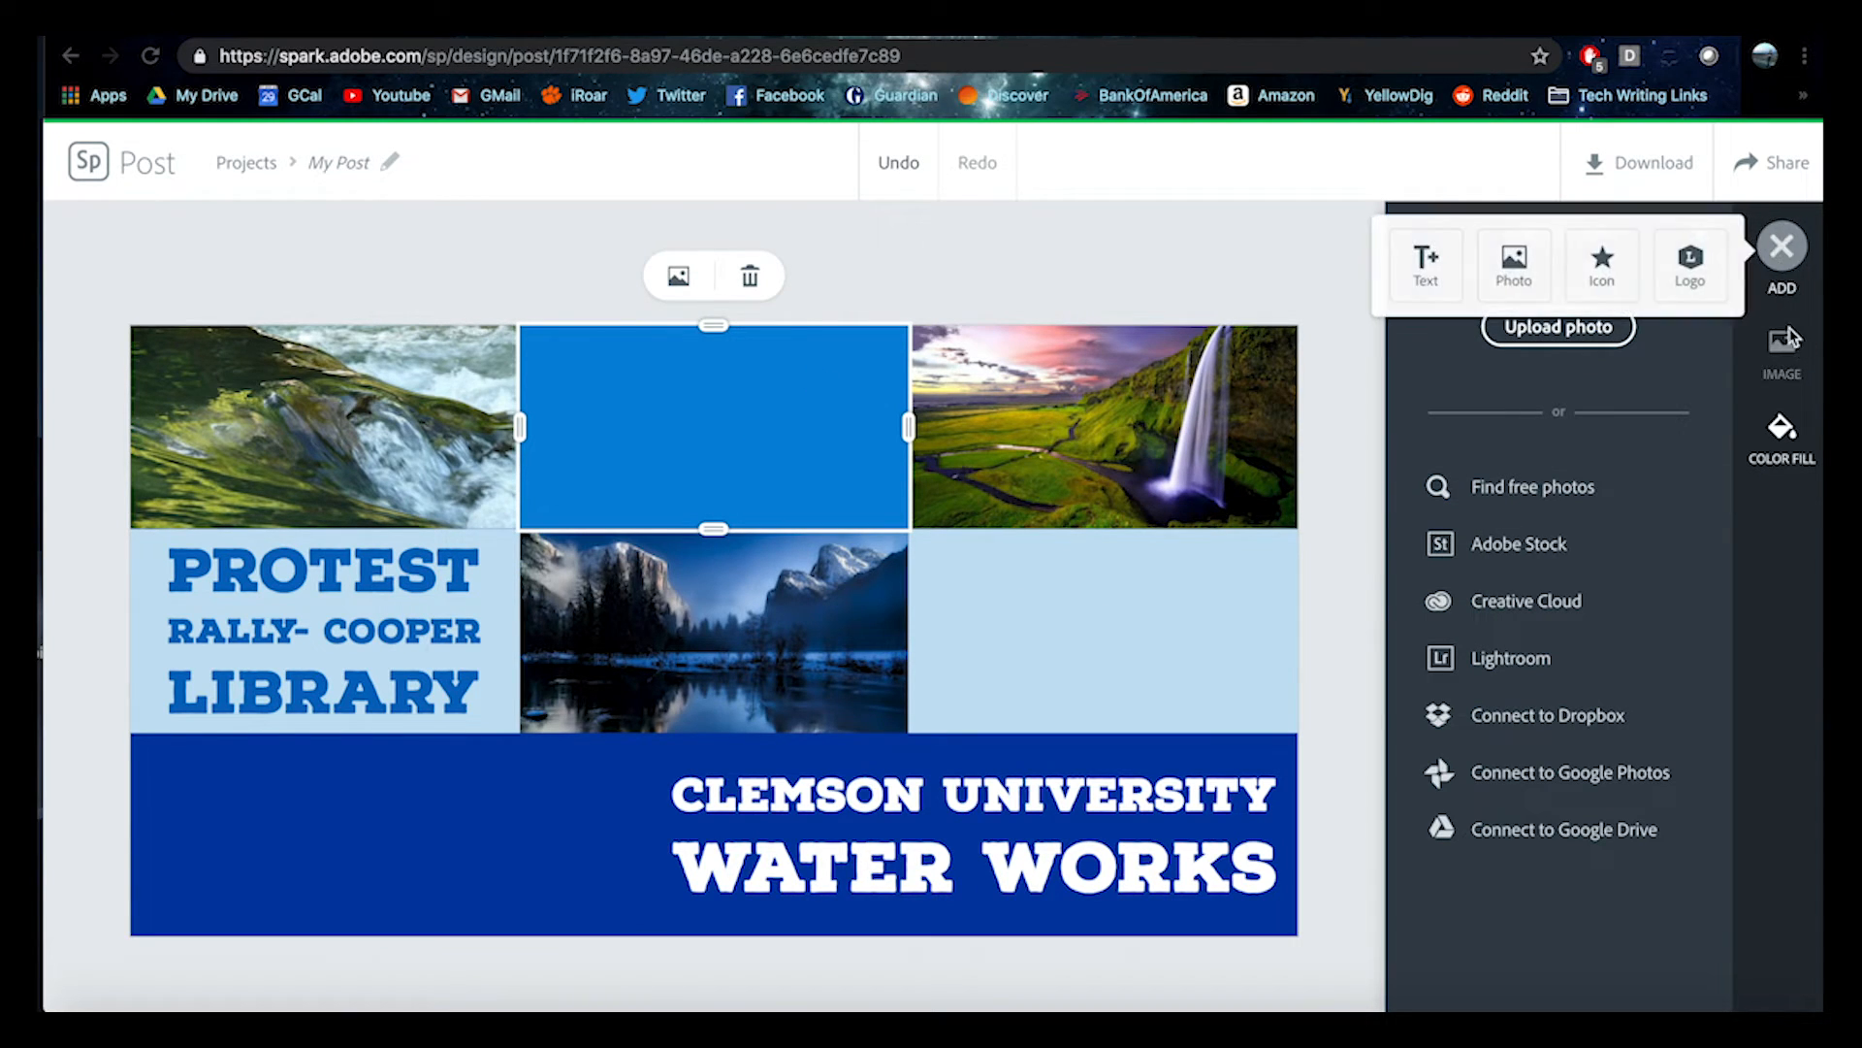
{"action": "left_click", "coordinate": [1787, 340]}
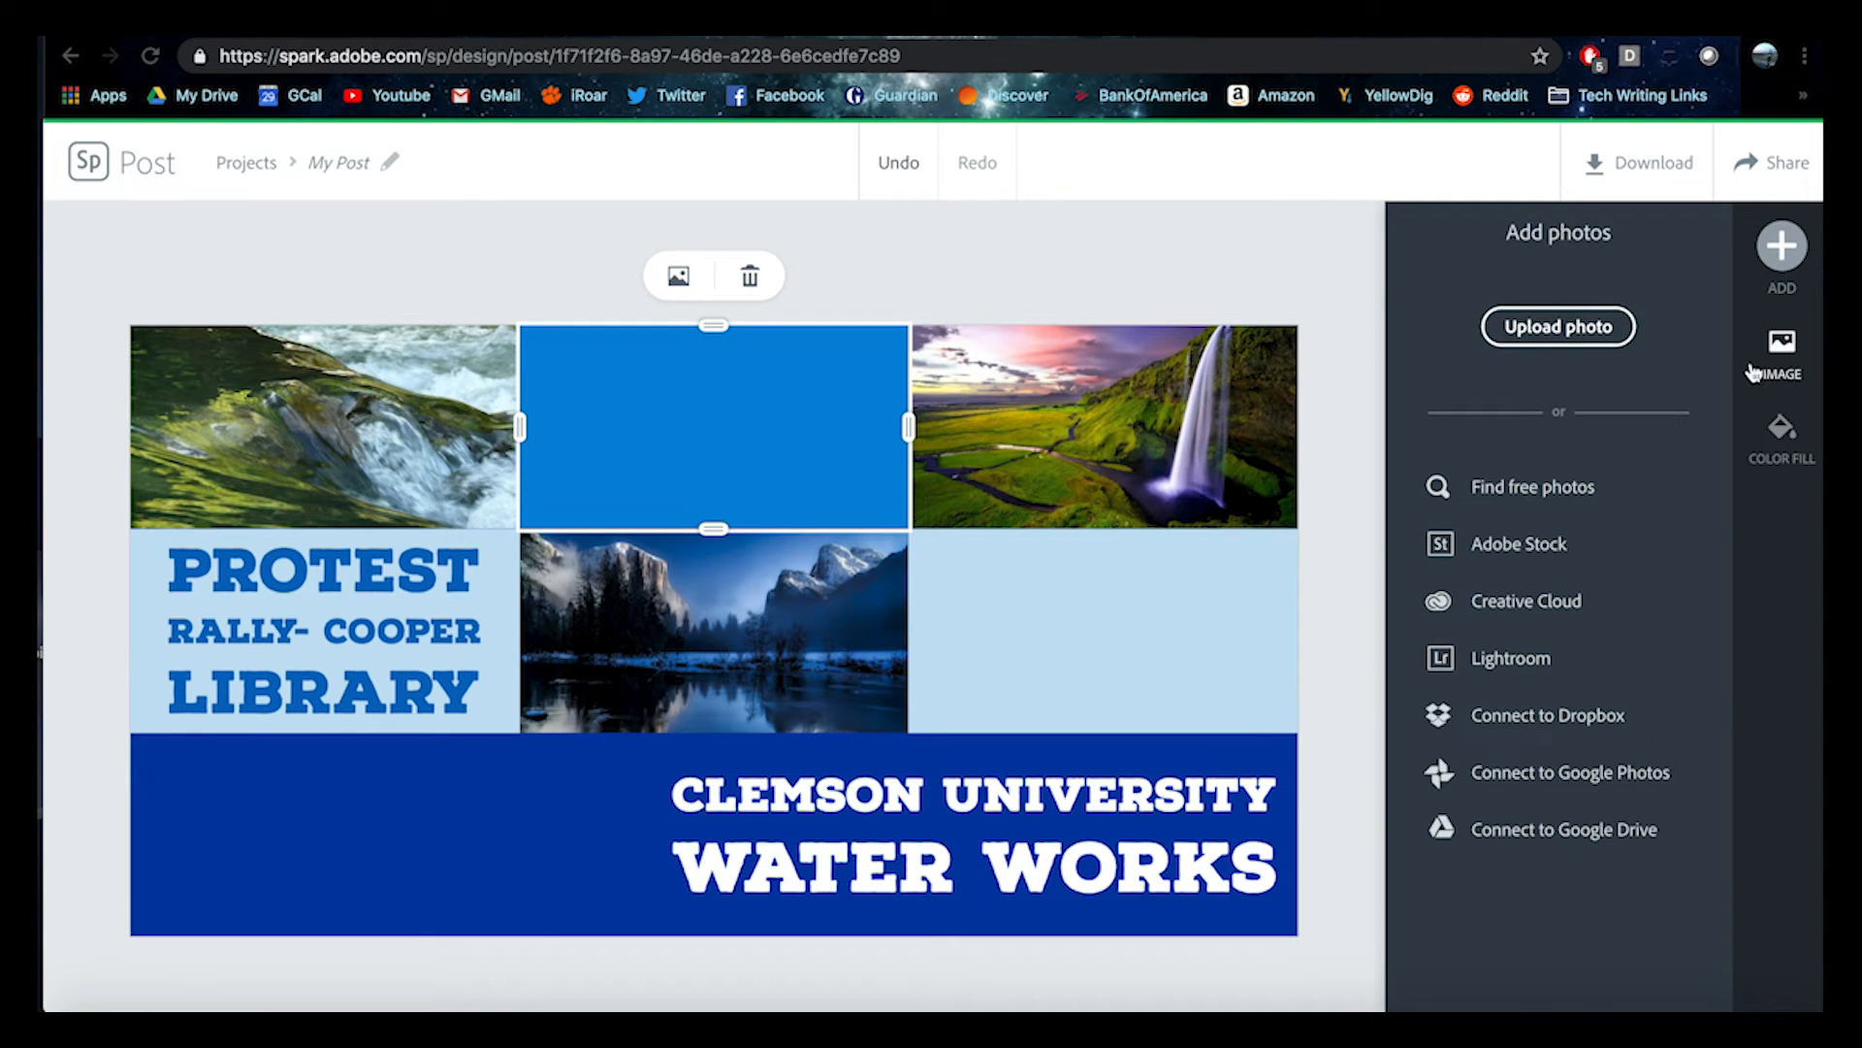
- Start a new text element with the separate lines "What:", "When:" and "Where:"
{"action": "left_click", "coordinate": [1782, 247]}
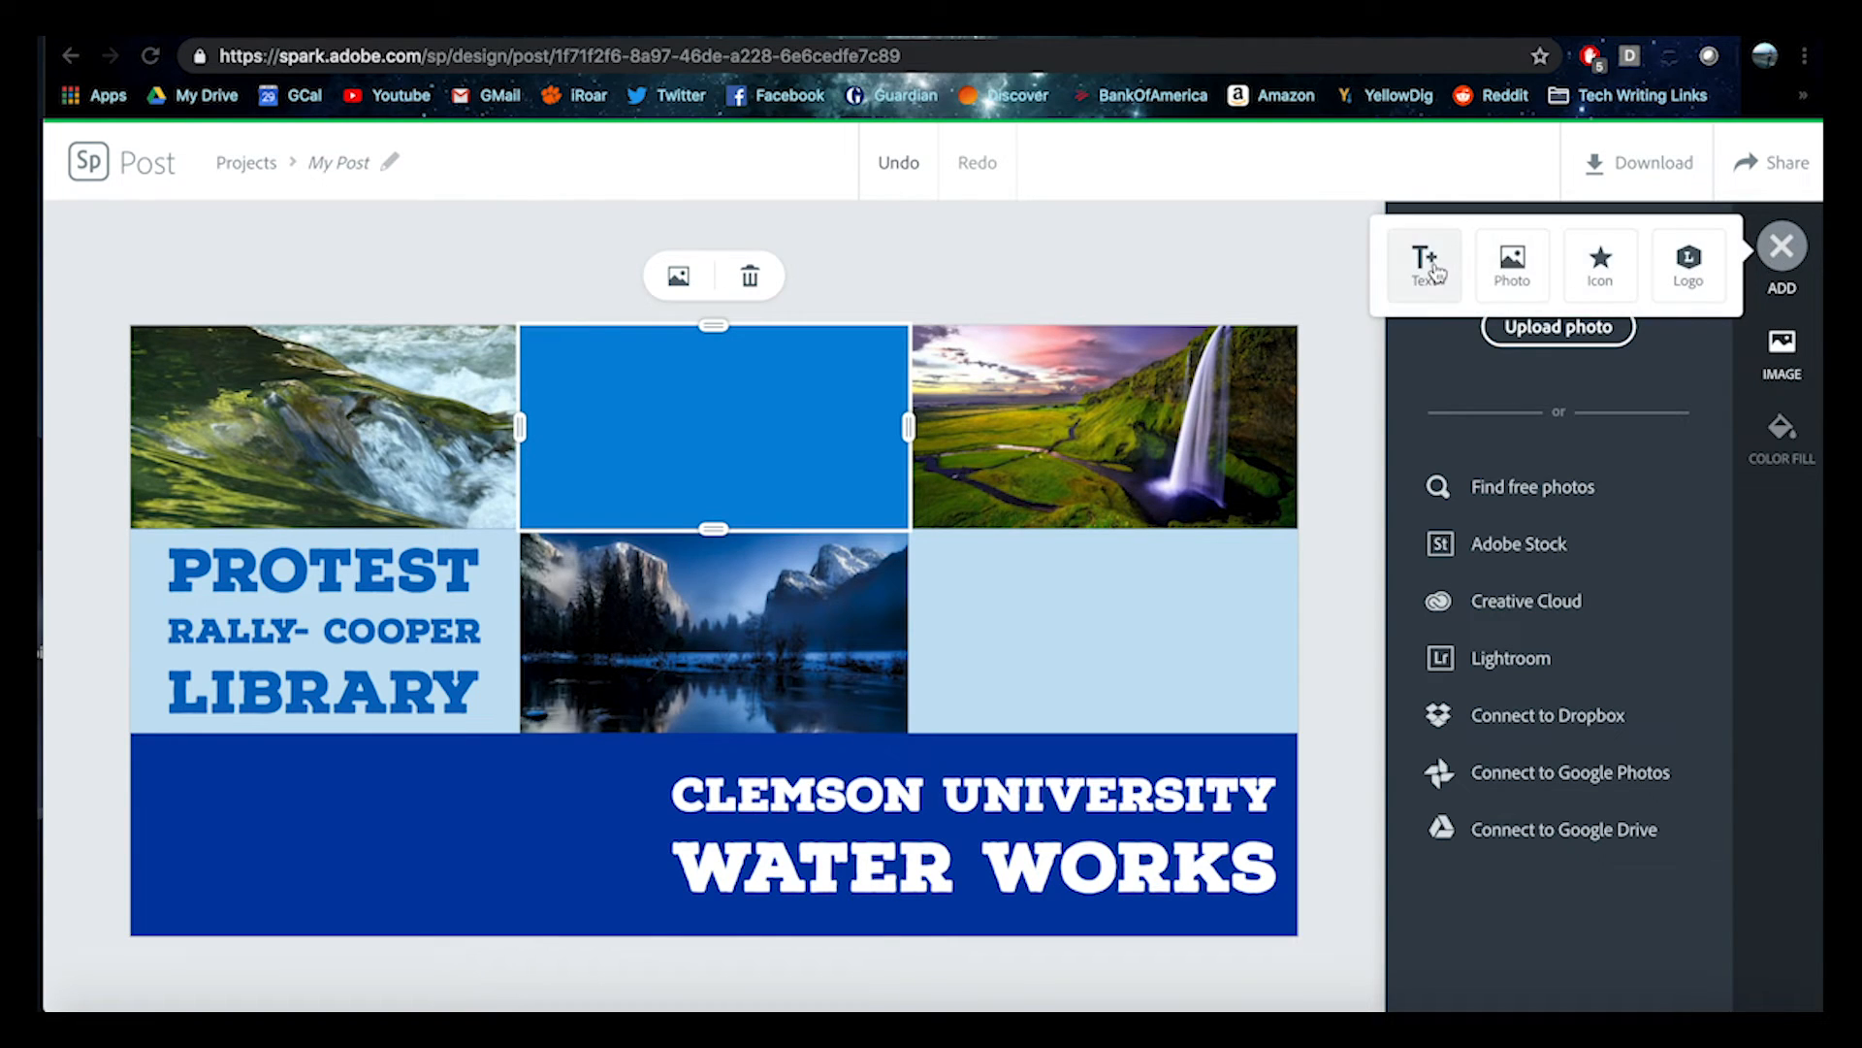
{"action": "left_click", "coordinate": [1436, 270]}
{"action": "type", "text": "Who:"}
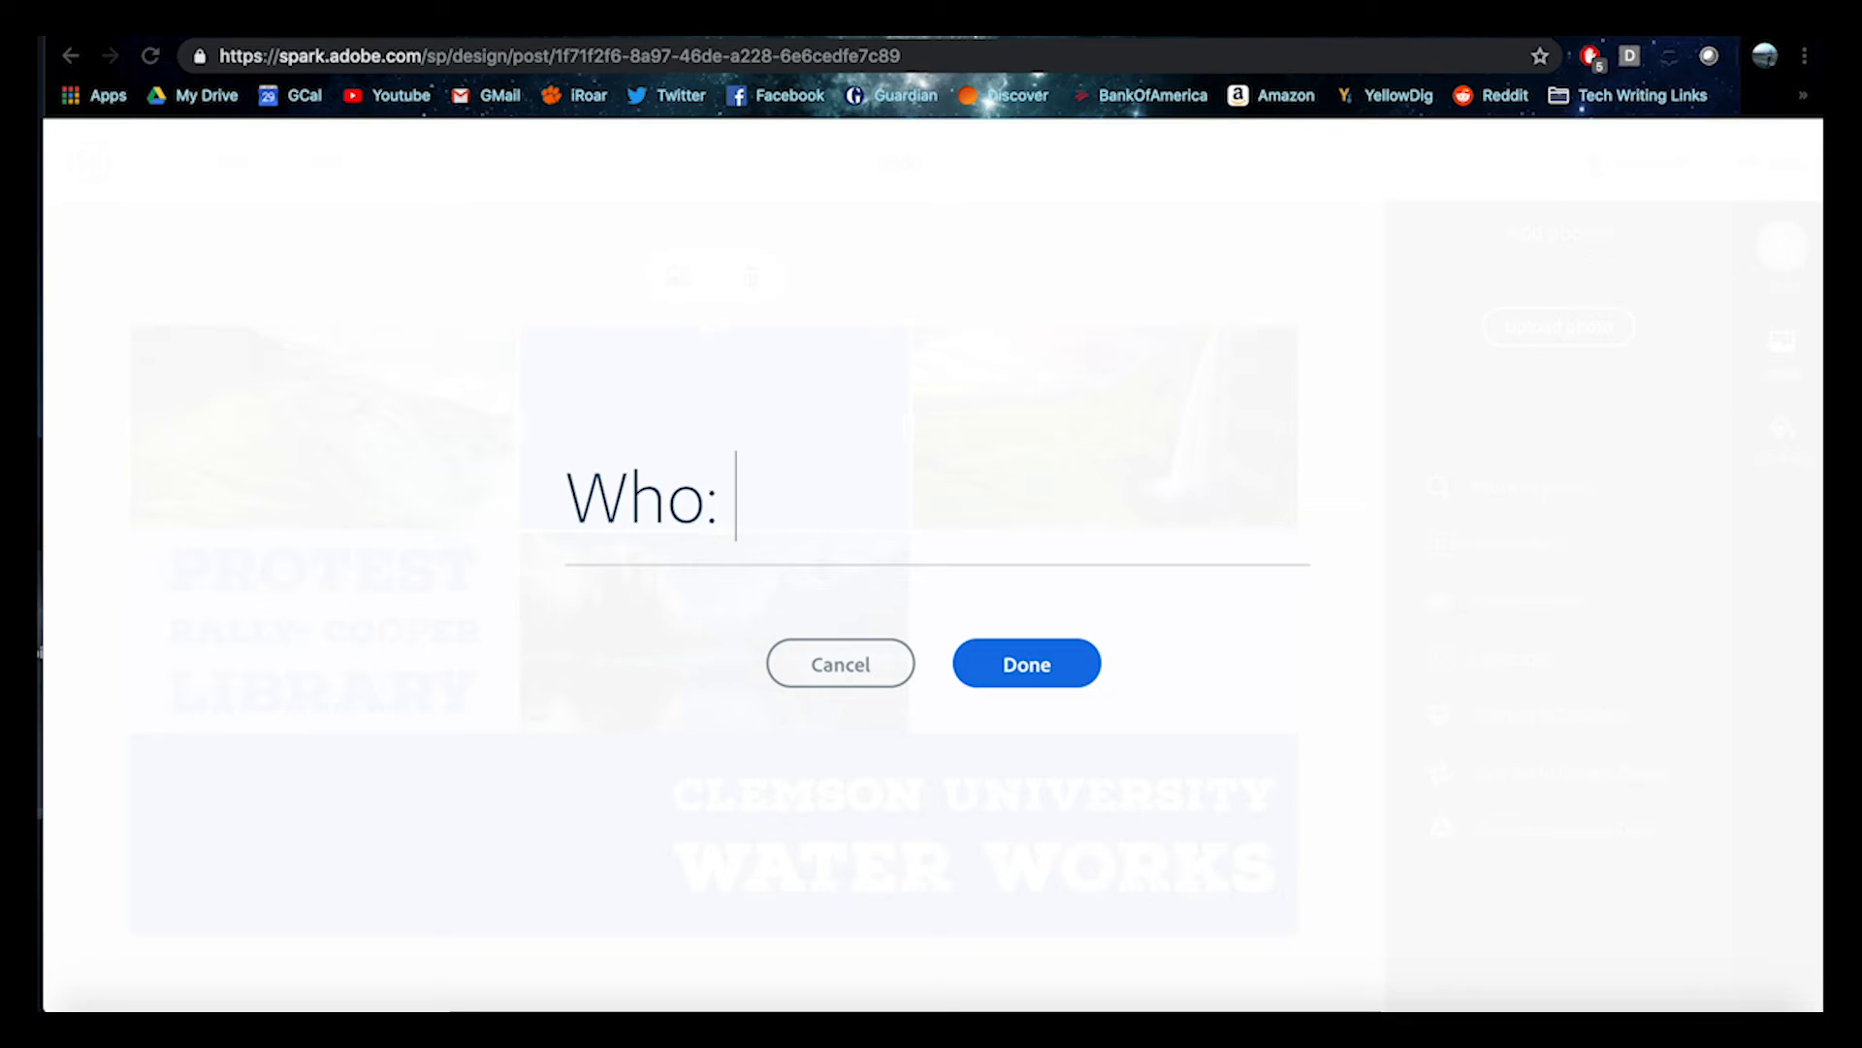
{"action": "key", "text": "Return"}
{"action": "type", "text": "What"}
{"action": "key", "text": "Return"}
{"action": "type", "text": "W"}
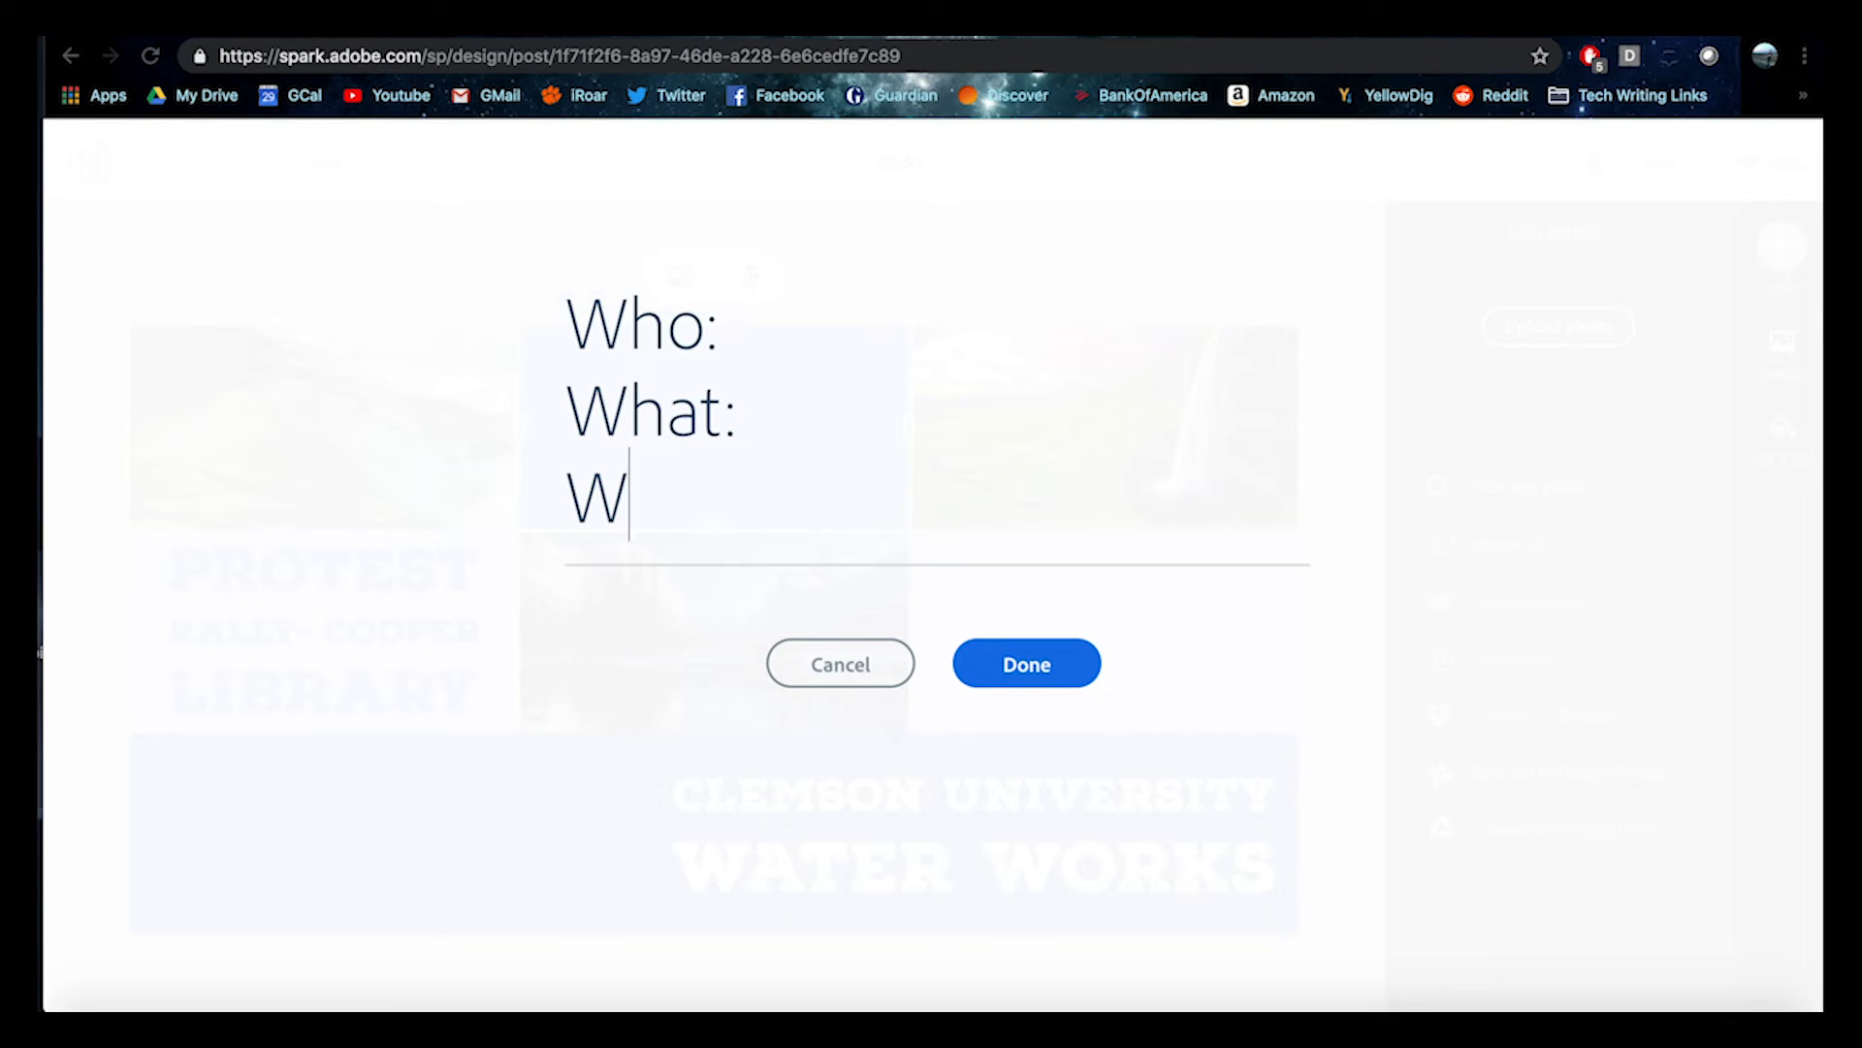
{"action": "type", "text": "hen:"}
{"action": "key", "text": "Return"}
{"action": "type", "text": "Where"}
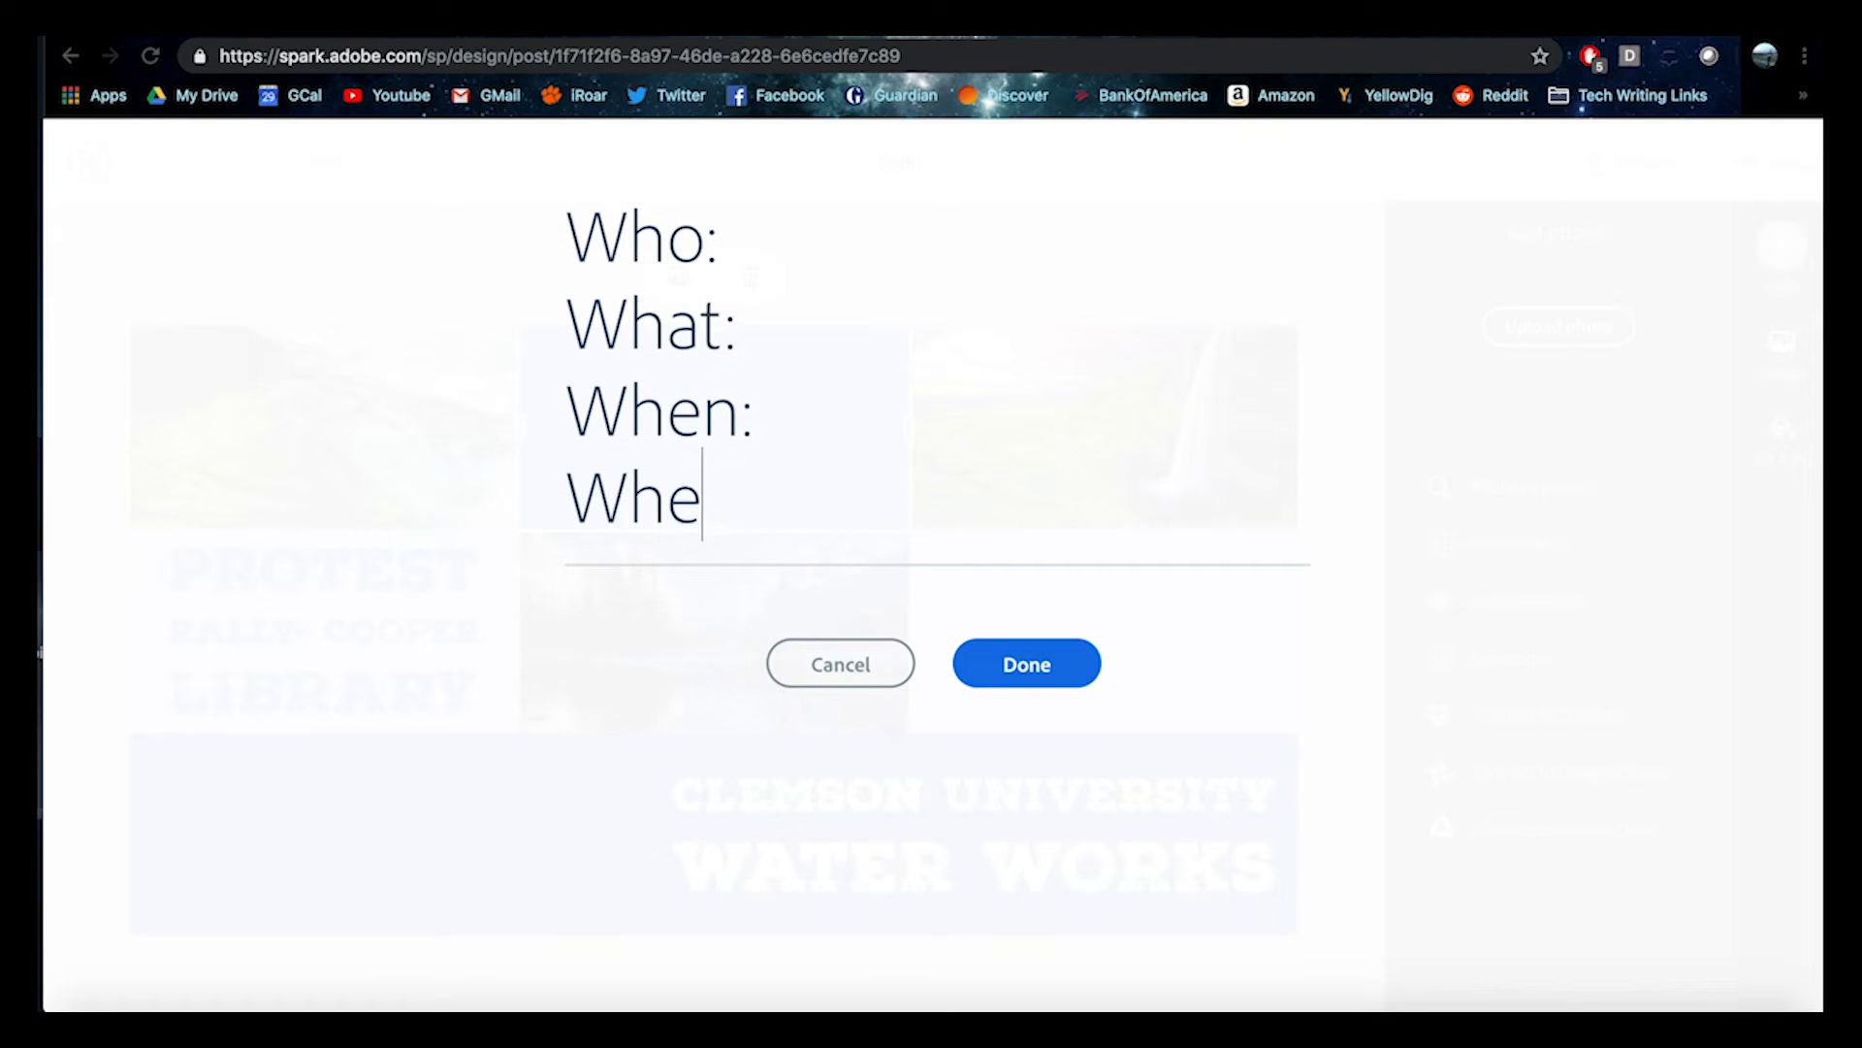
{"action": "key", "text": "BackSpace"}
{"action": "type", "text": "e:"}
{"action": "key", "text": "BackSpace"}
{"action": "key", "text": "BackSpace"}
{"action": "key", "text": "BackSpace"}
{"action": "key", "text": "BackSpace"}
{"action": "key", "text": "BackSpace"}
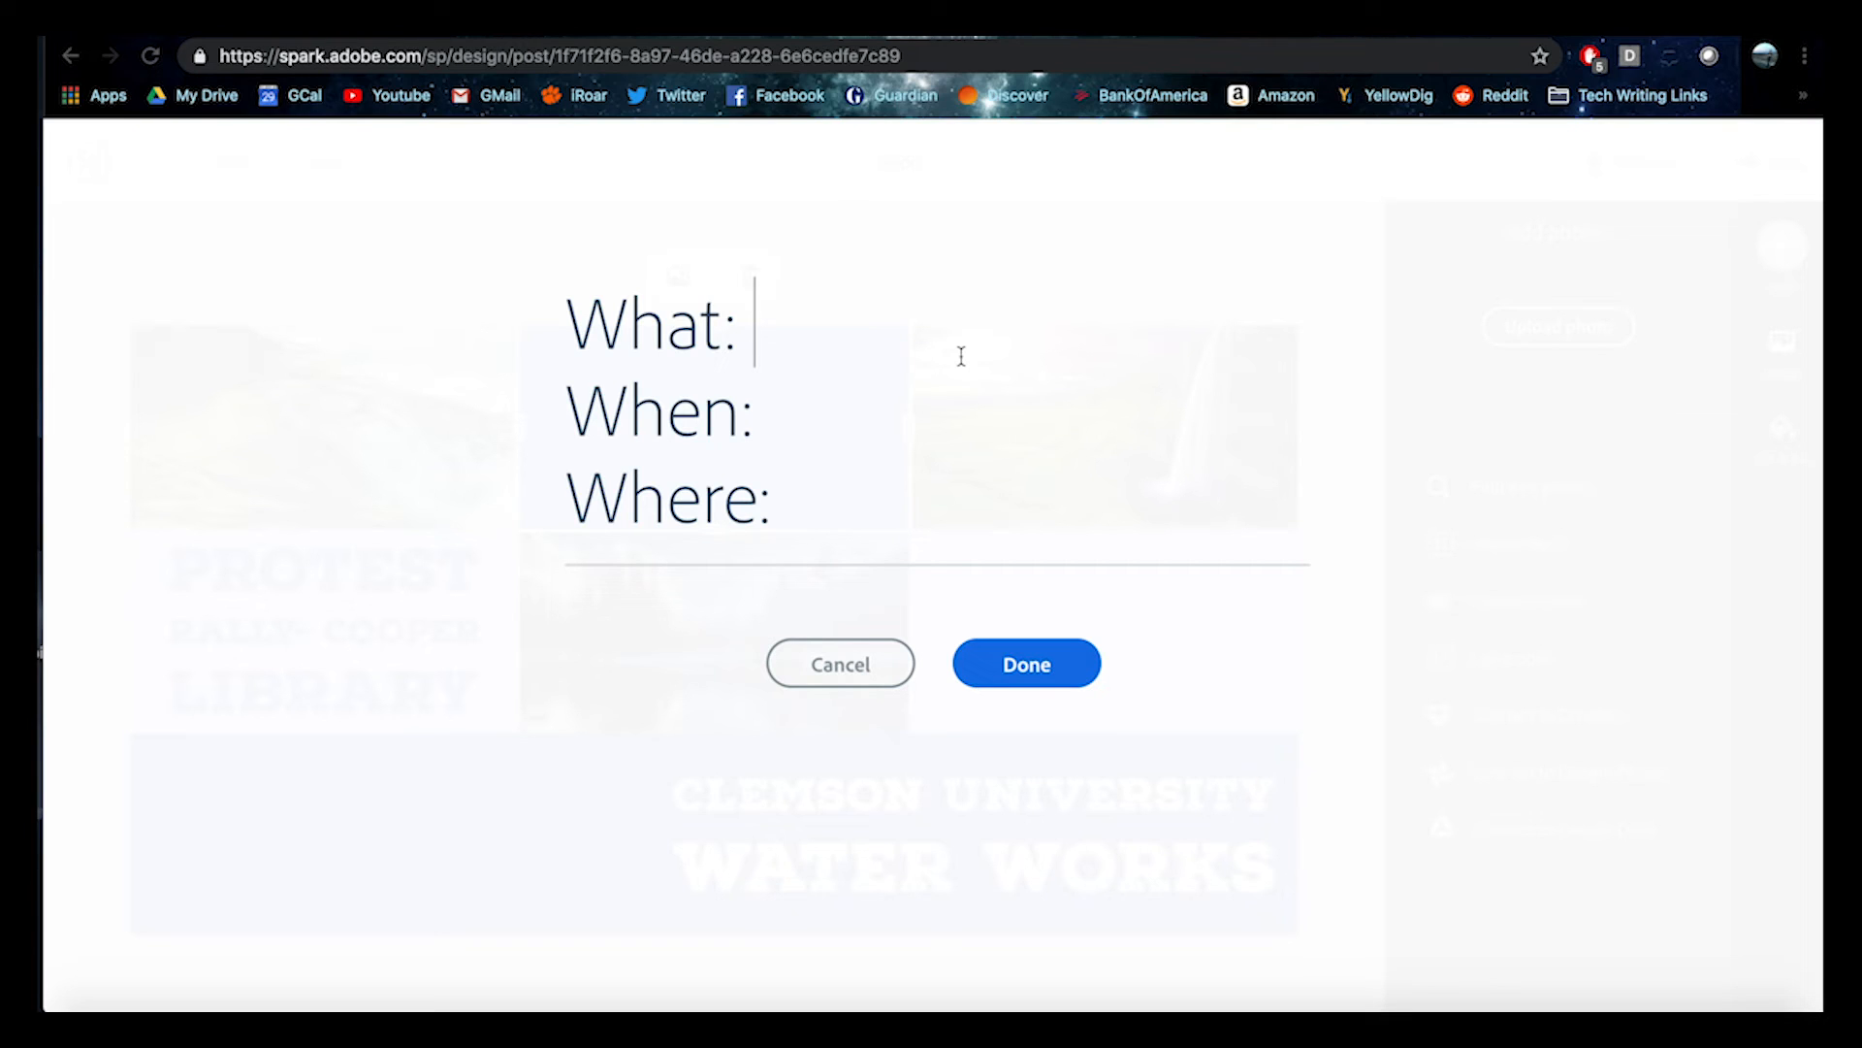
- Complete the "What:" line with "Rally for water safety"
{"action": "type", "text": "Rally for water so"}
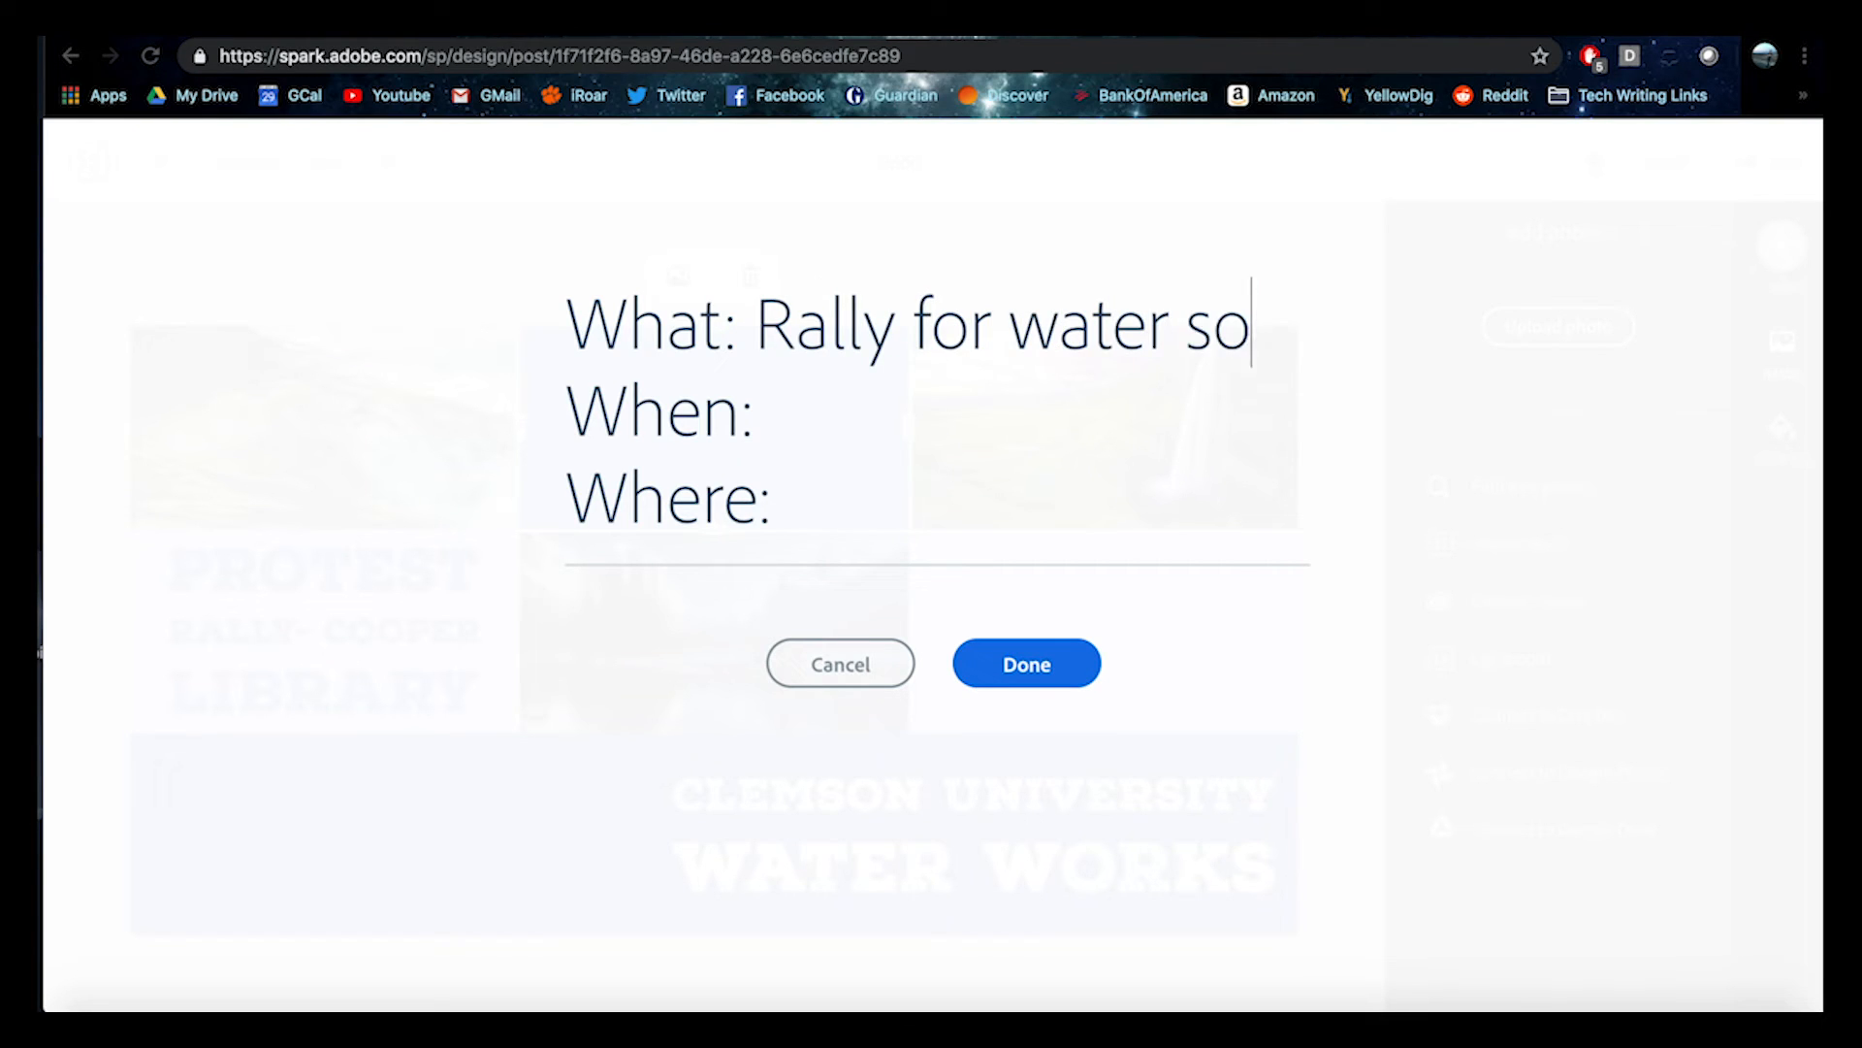
{"action": "key", "text": "BackSpace"}
{"action": "type", "text": "afety"}
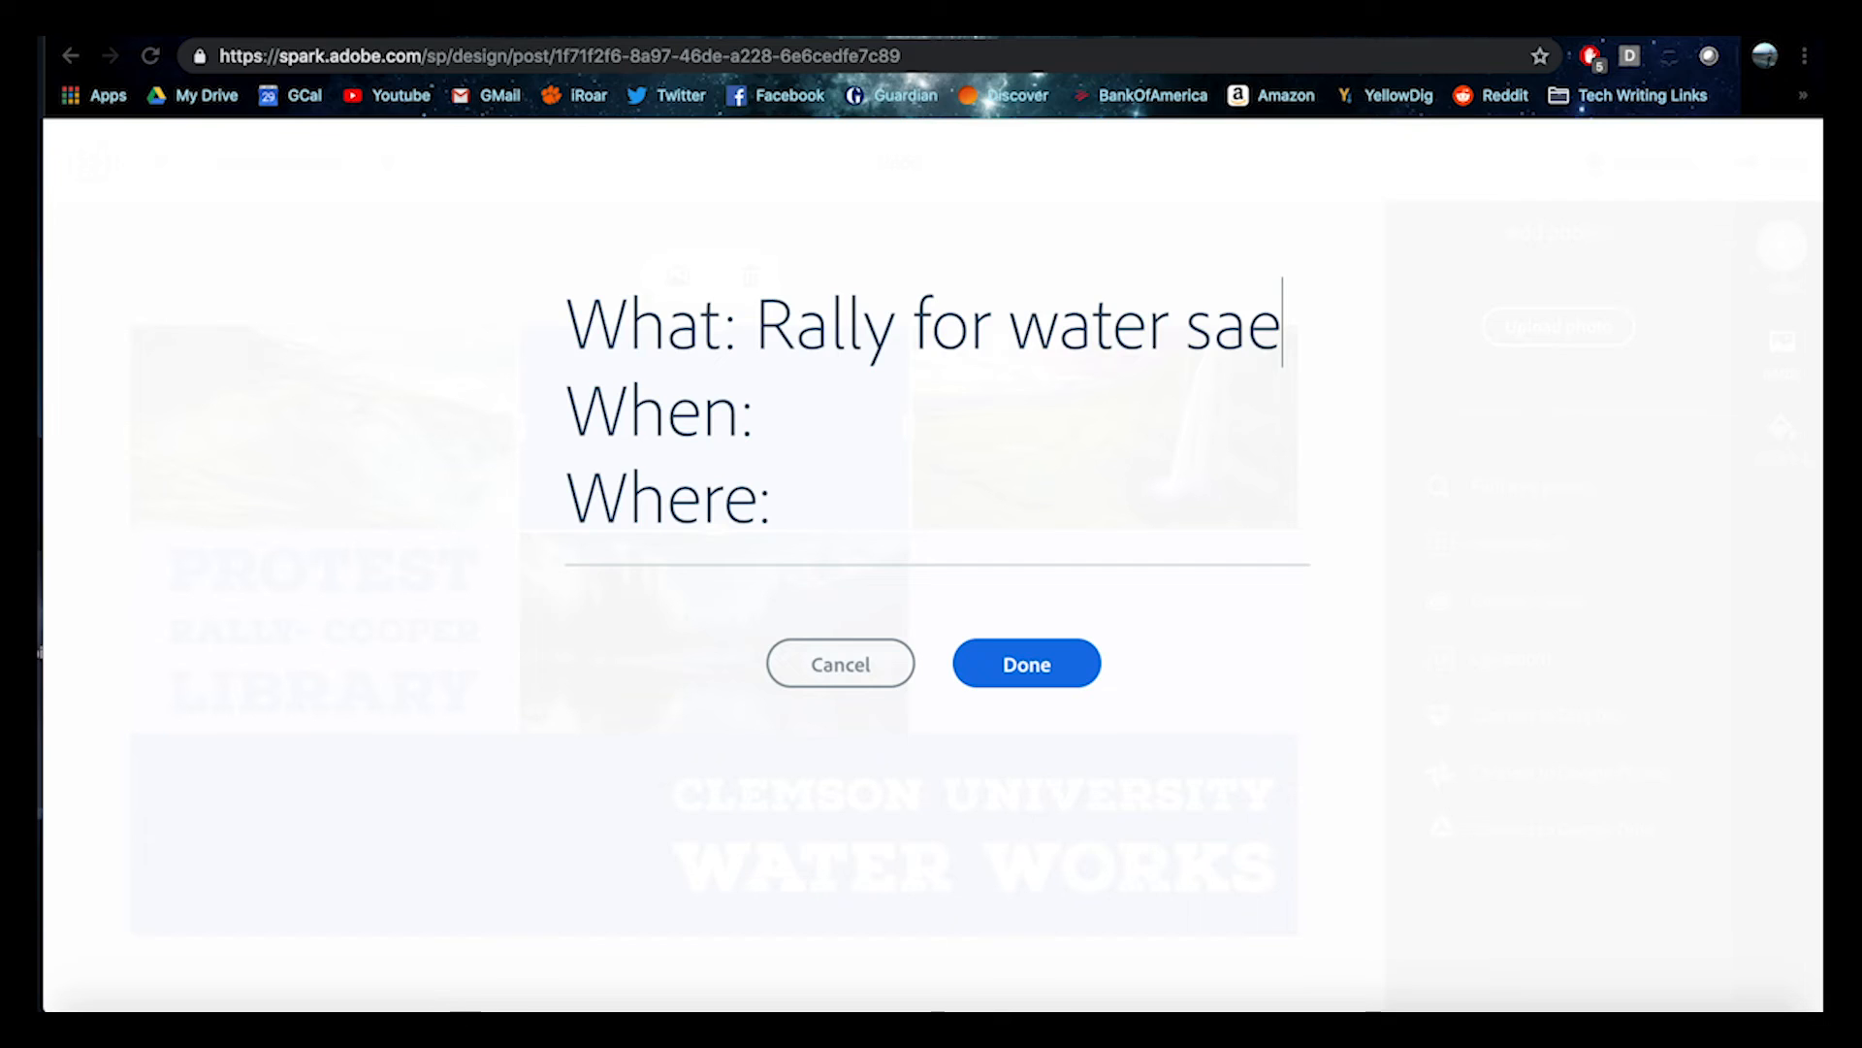
- Complete the "When:" line with "2:00PM"
{"action": "left_click", "coordinate": [886, 411]}
{"action": "type", "text": "2P"}
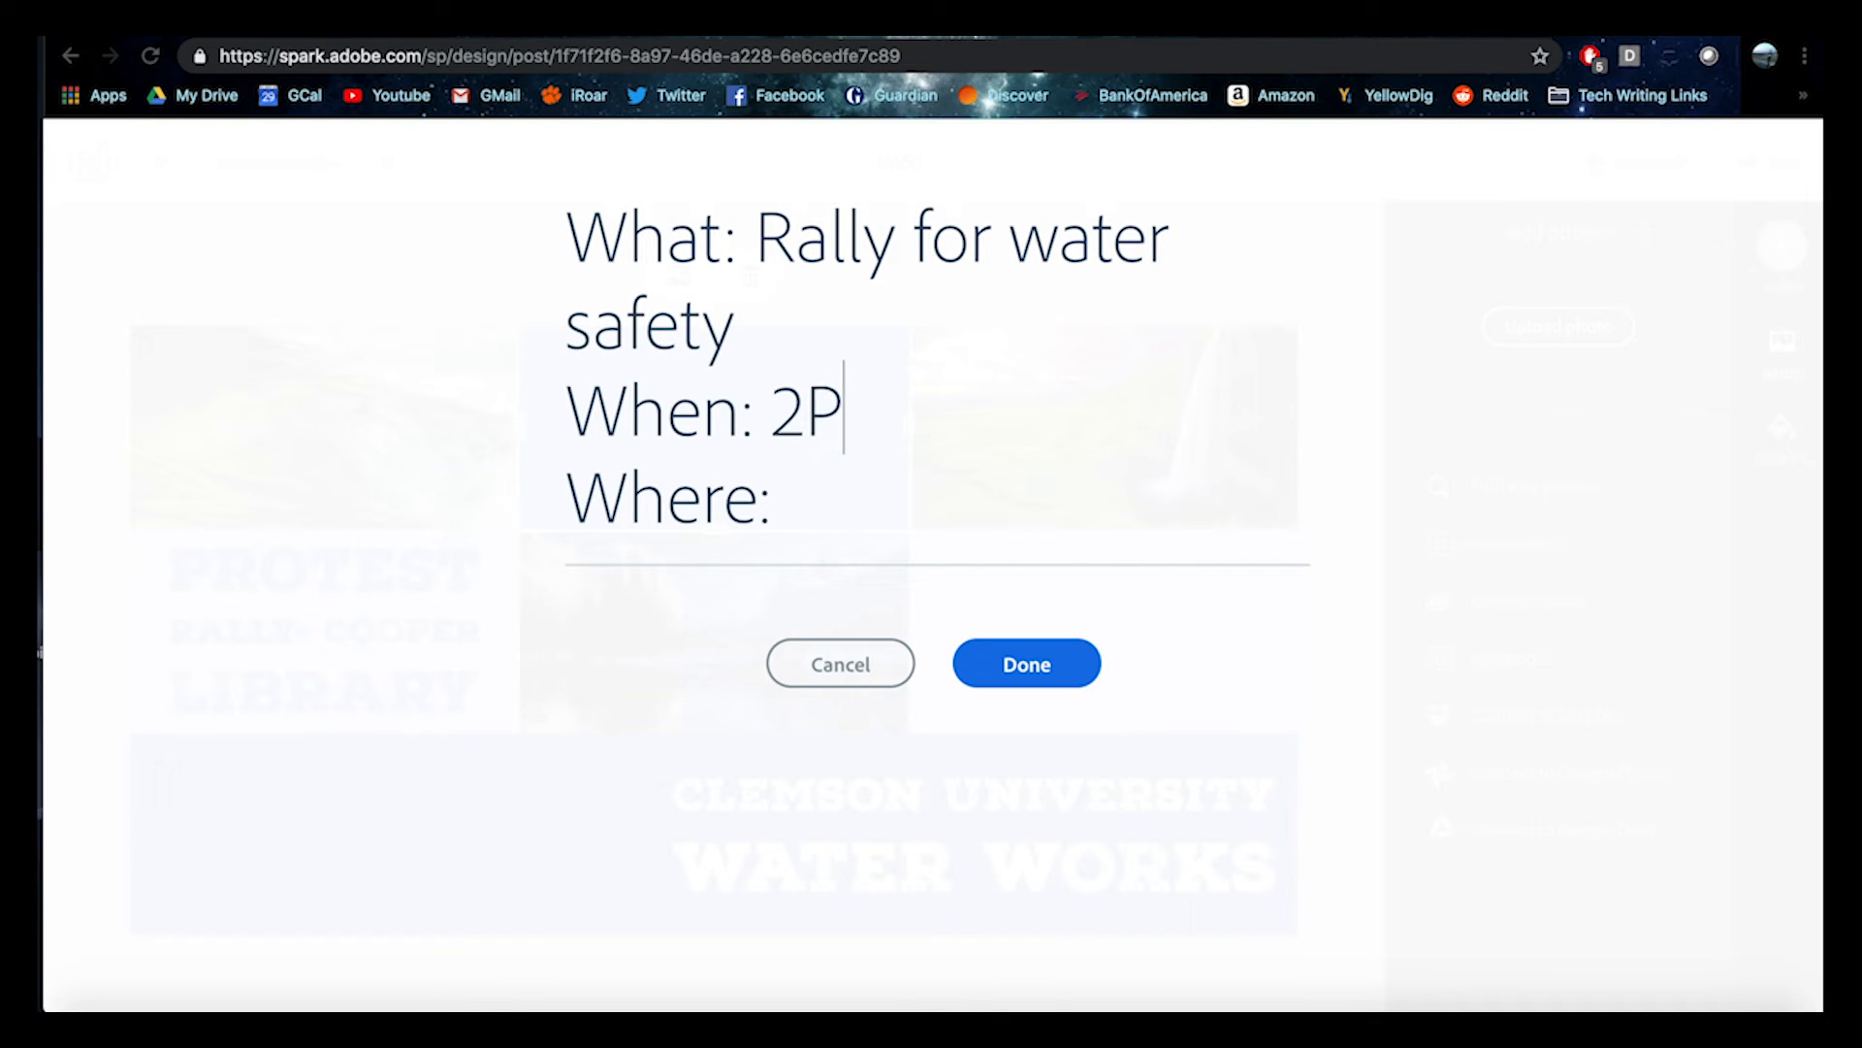
{"action": "key", "text": "BackSpace"}
{"action": "type", "text": "l"}
{"action": "key", "text": "BackSpace"}
{"action": "type", "text": ":))"}
{"action": "key", "text": "BackSpace"}
{"action": "key", "text": "BackSpace"}
{"action": "type", "text": "))"}
{"action": "key", "text": "BackSpace"}
{"action": "key", "text": "BackSpace"}
{"action": "type", "text": "oo"}
{"action": "key", "text": "BackSpace"}
{"action": "key", "text": "BackSpace"}
{"action": "key", "text": "BackSpace"}
{"action": "type", "text": ":"}
{"action": "type", "text": ")"}
{"action": "key", "text": "BackSpace"}
{"action": "type", "text": "00"}
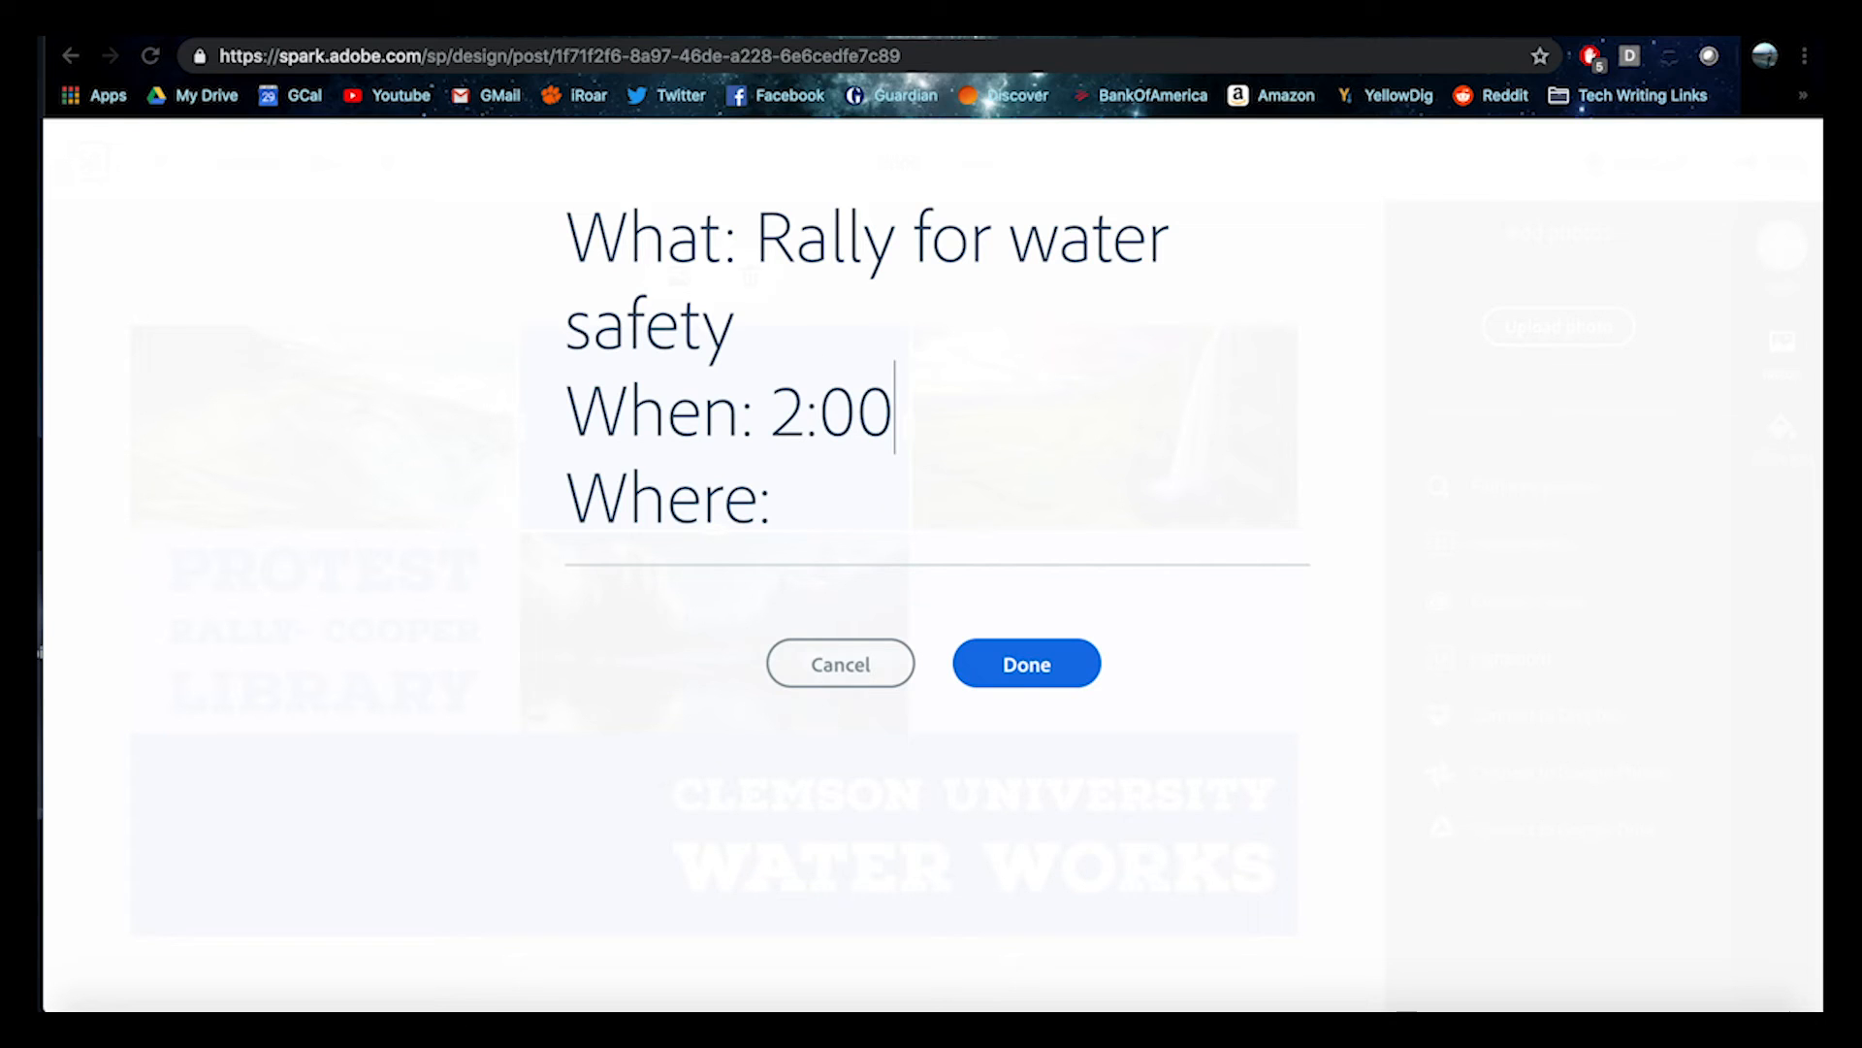
{"action": "type", "text": "PM Where:"}
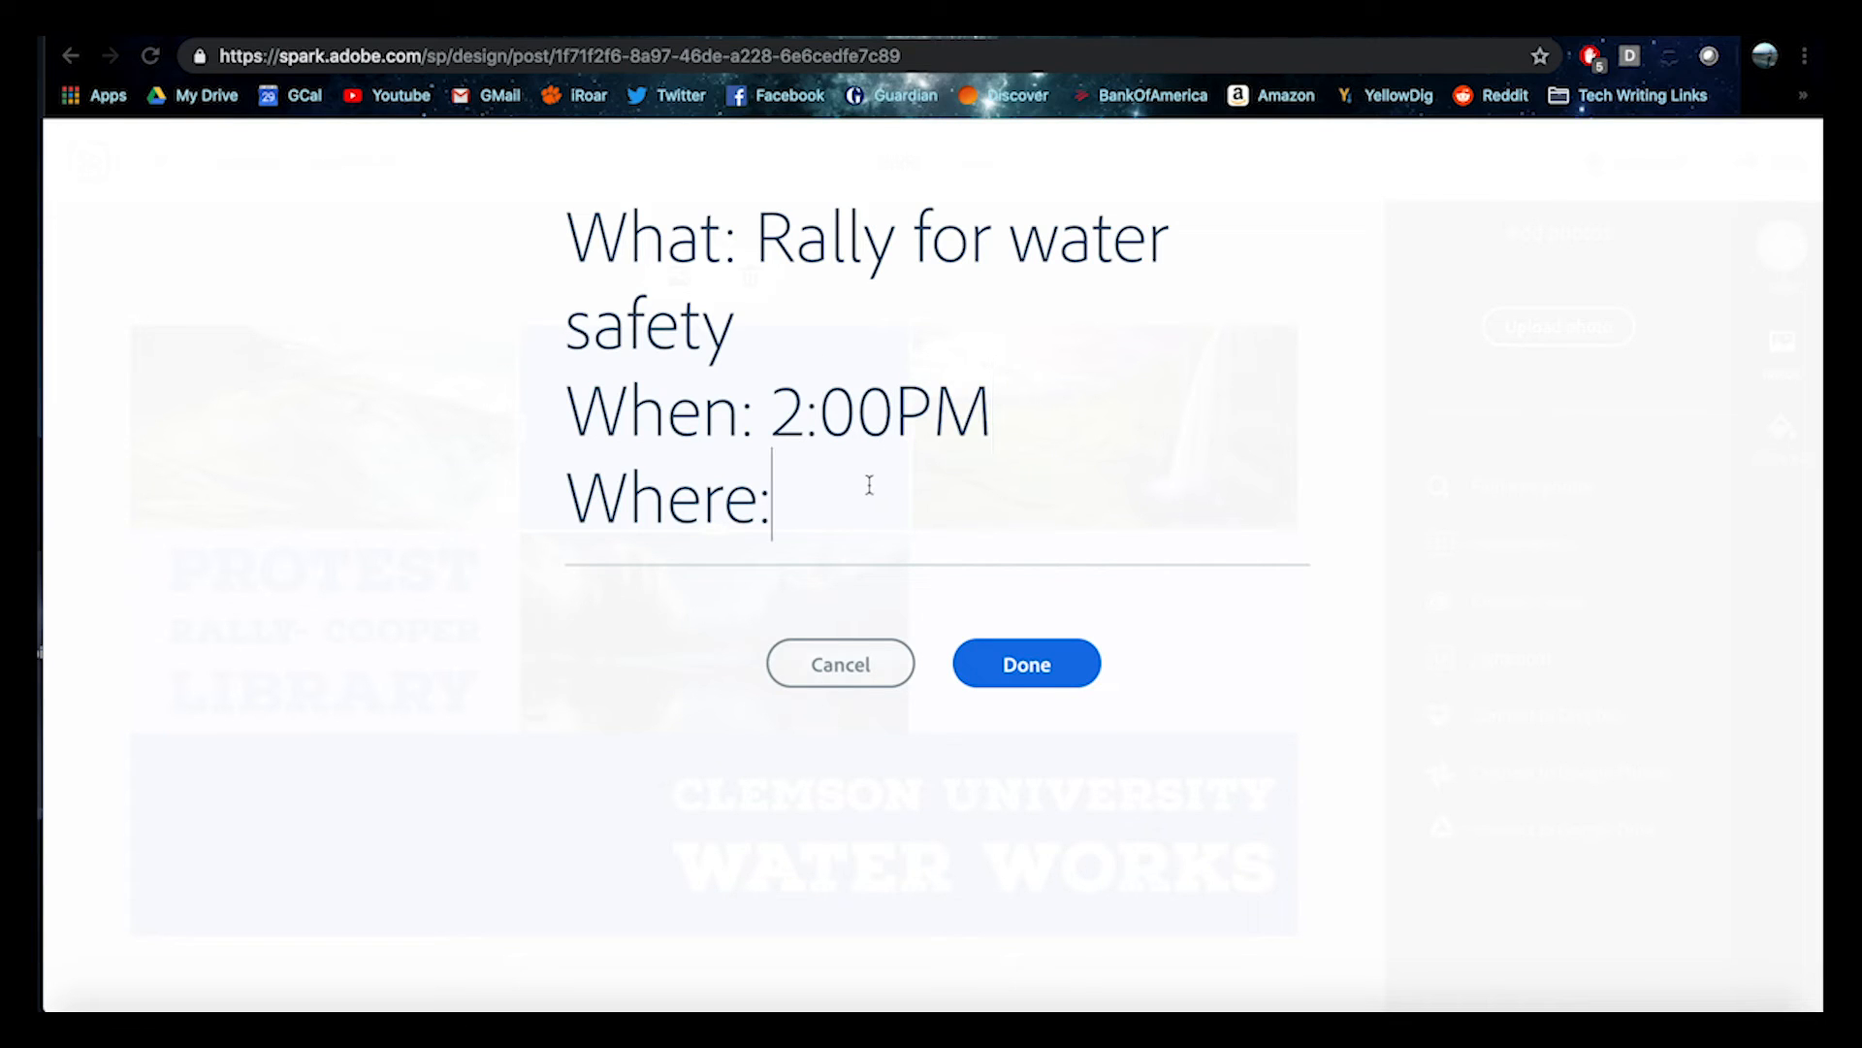
- Complete the "Where:" line with "Outside Cooper Library" and shrink the added text to fit the right cell of the grid's second row
{"action": "type", "text": " Outs"}
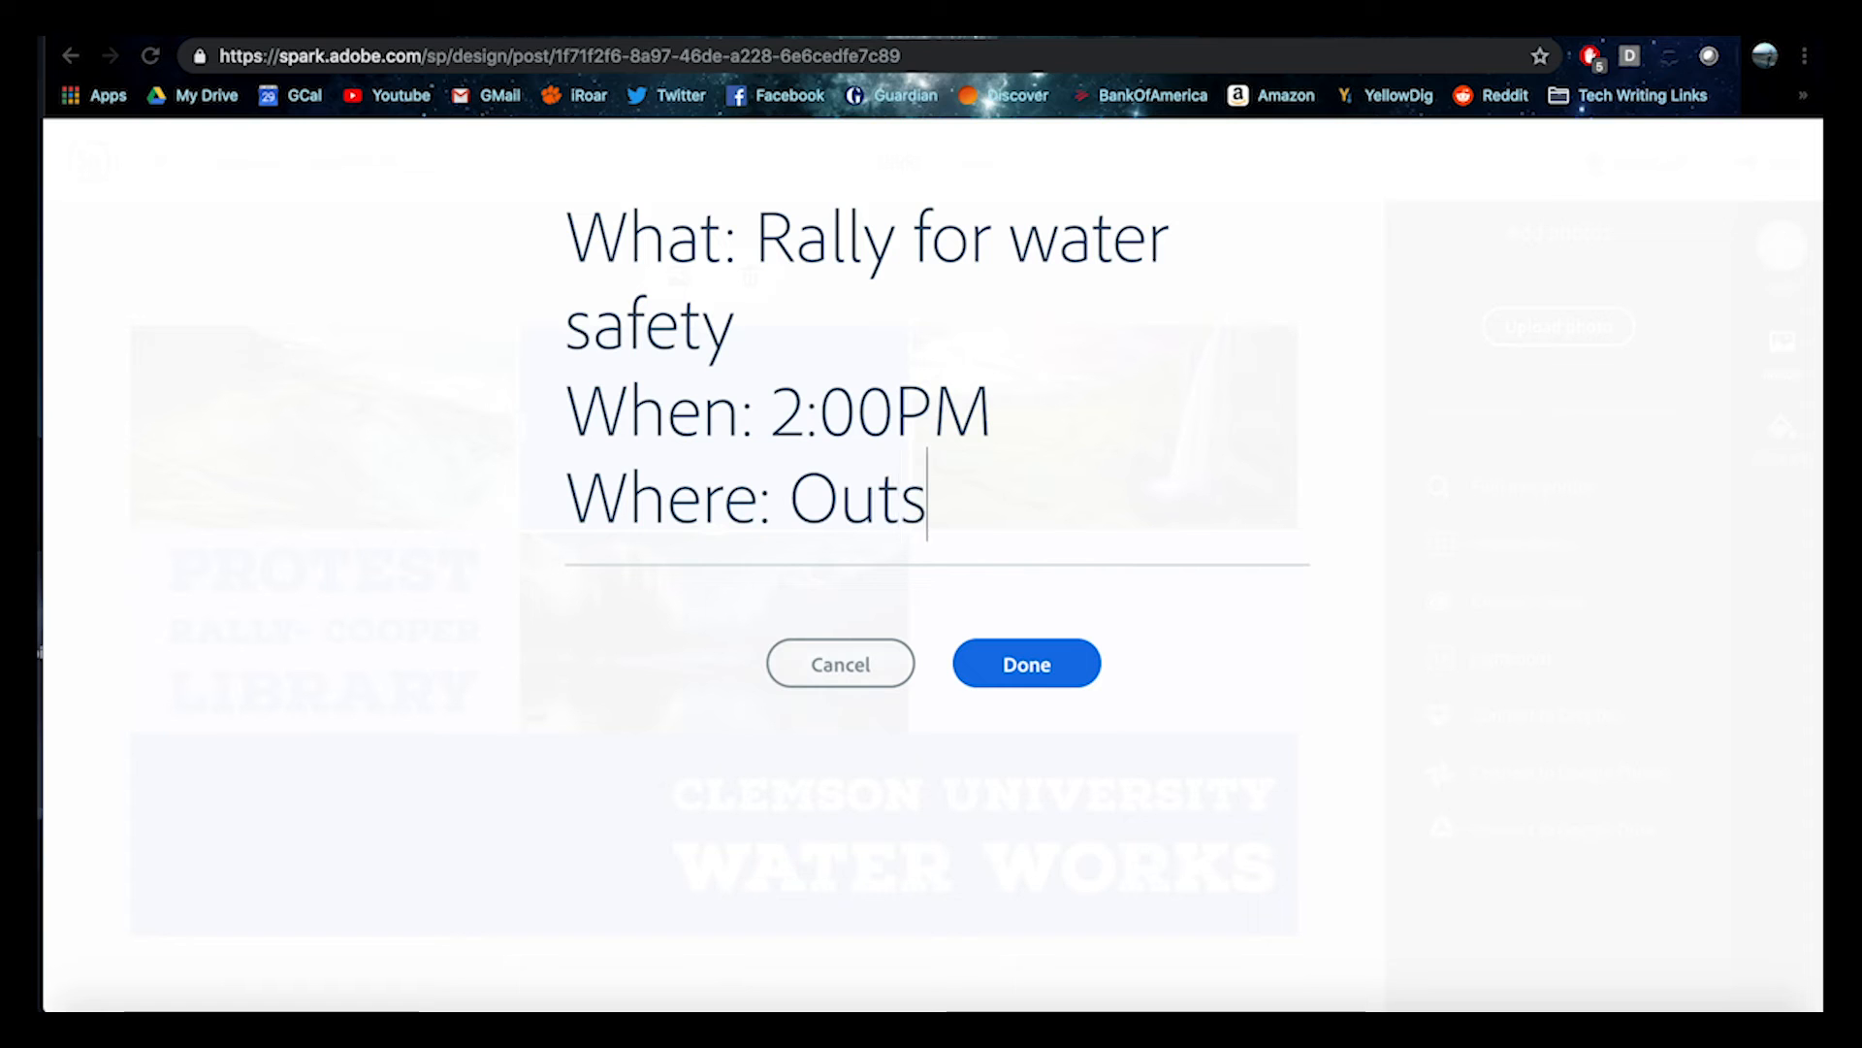
{"action": "type", "text": "ide Cooper Library"}
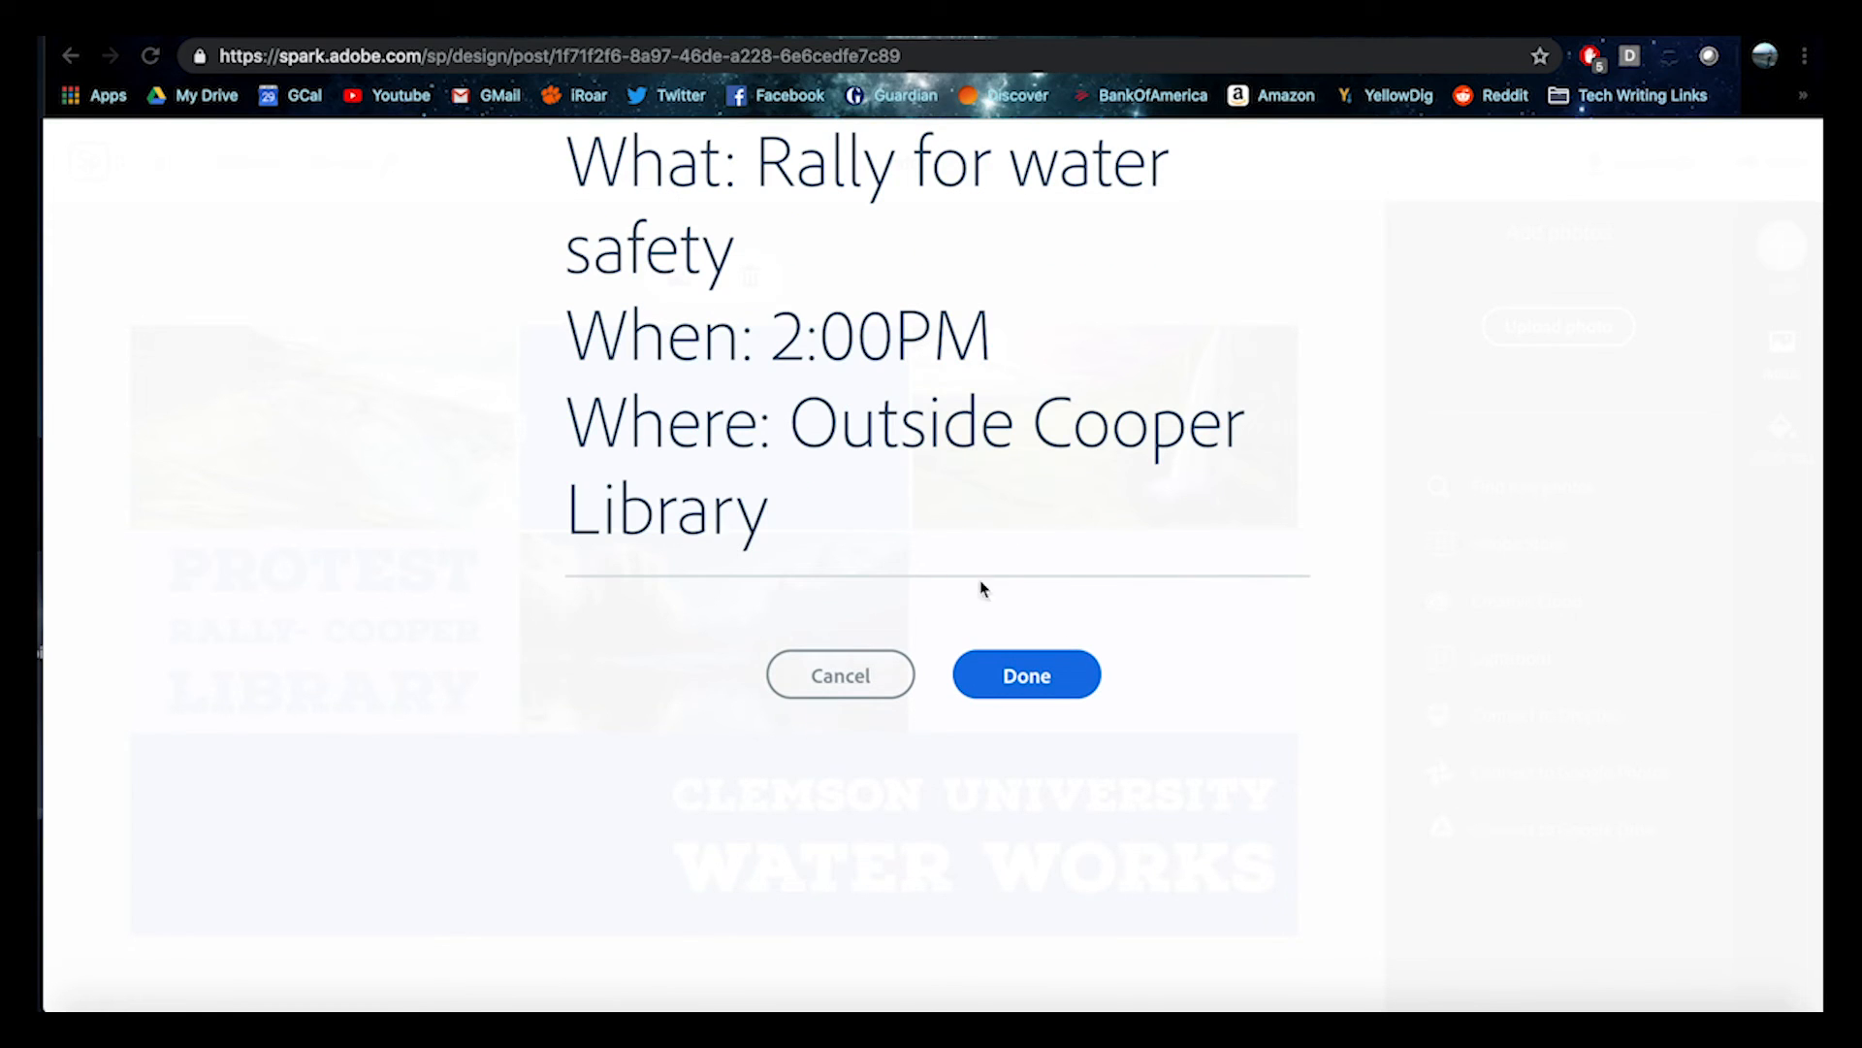
{"action": "left_click", "coordinate": [1052, 669]}
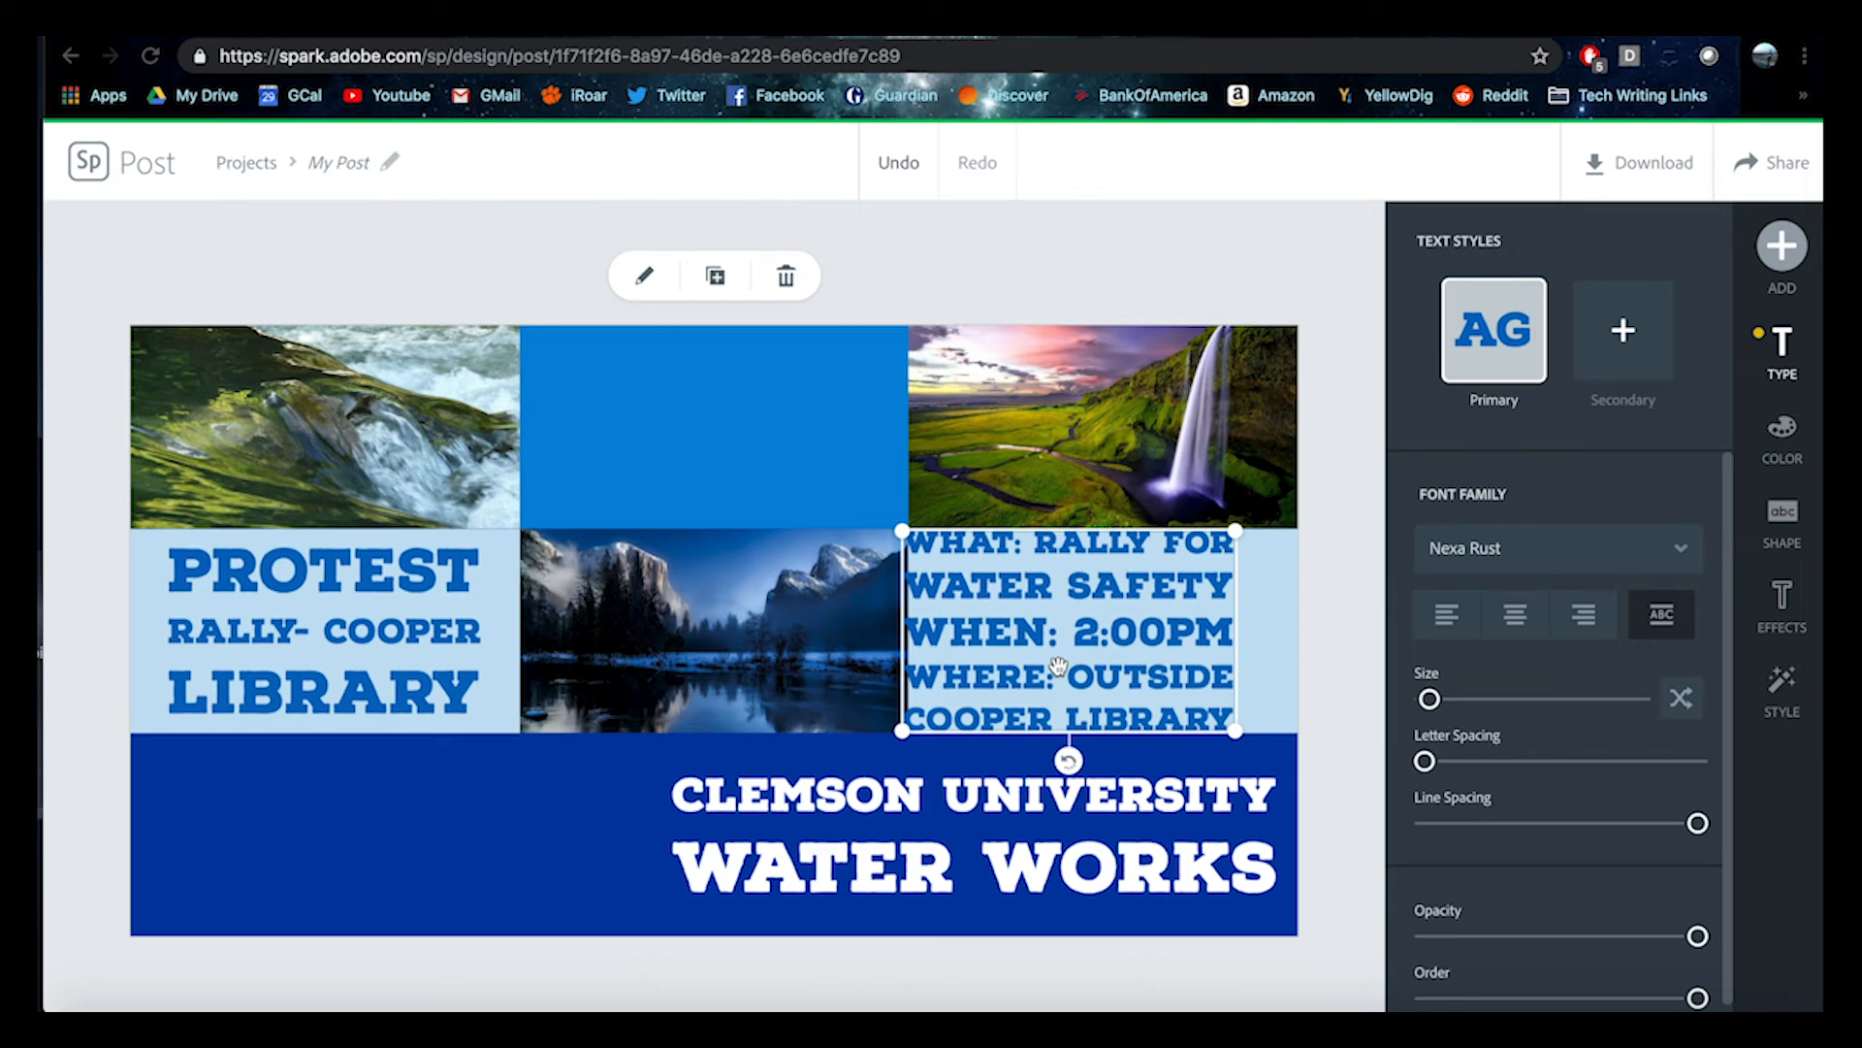
{"action": "left_click_drag", "start_coordinate": [902, 531], "coordinate": [945, 557]}
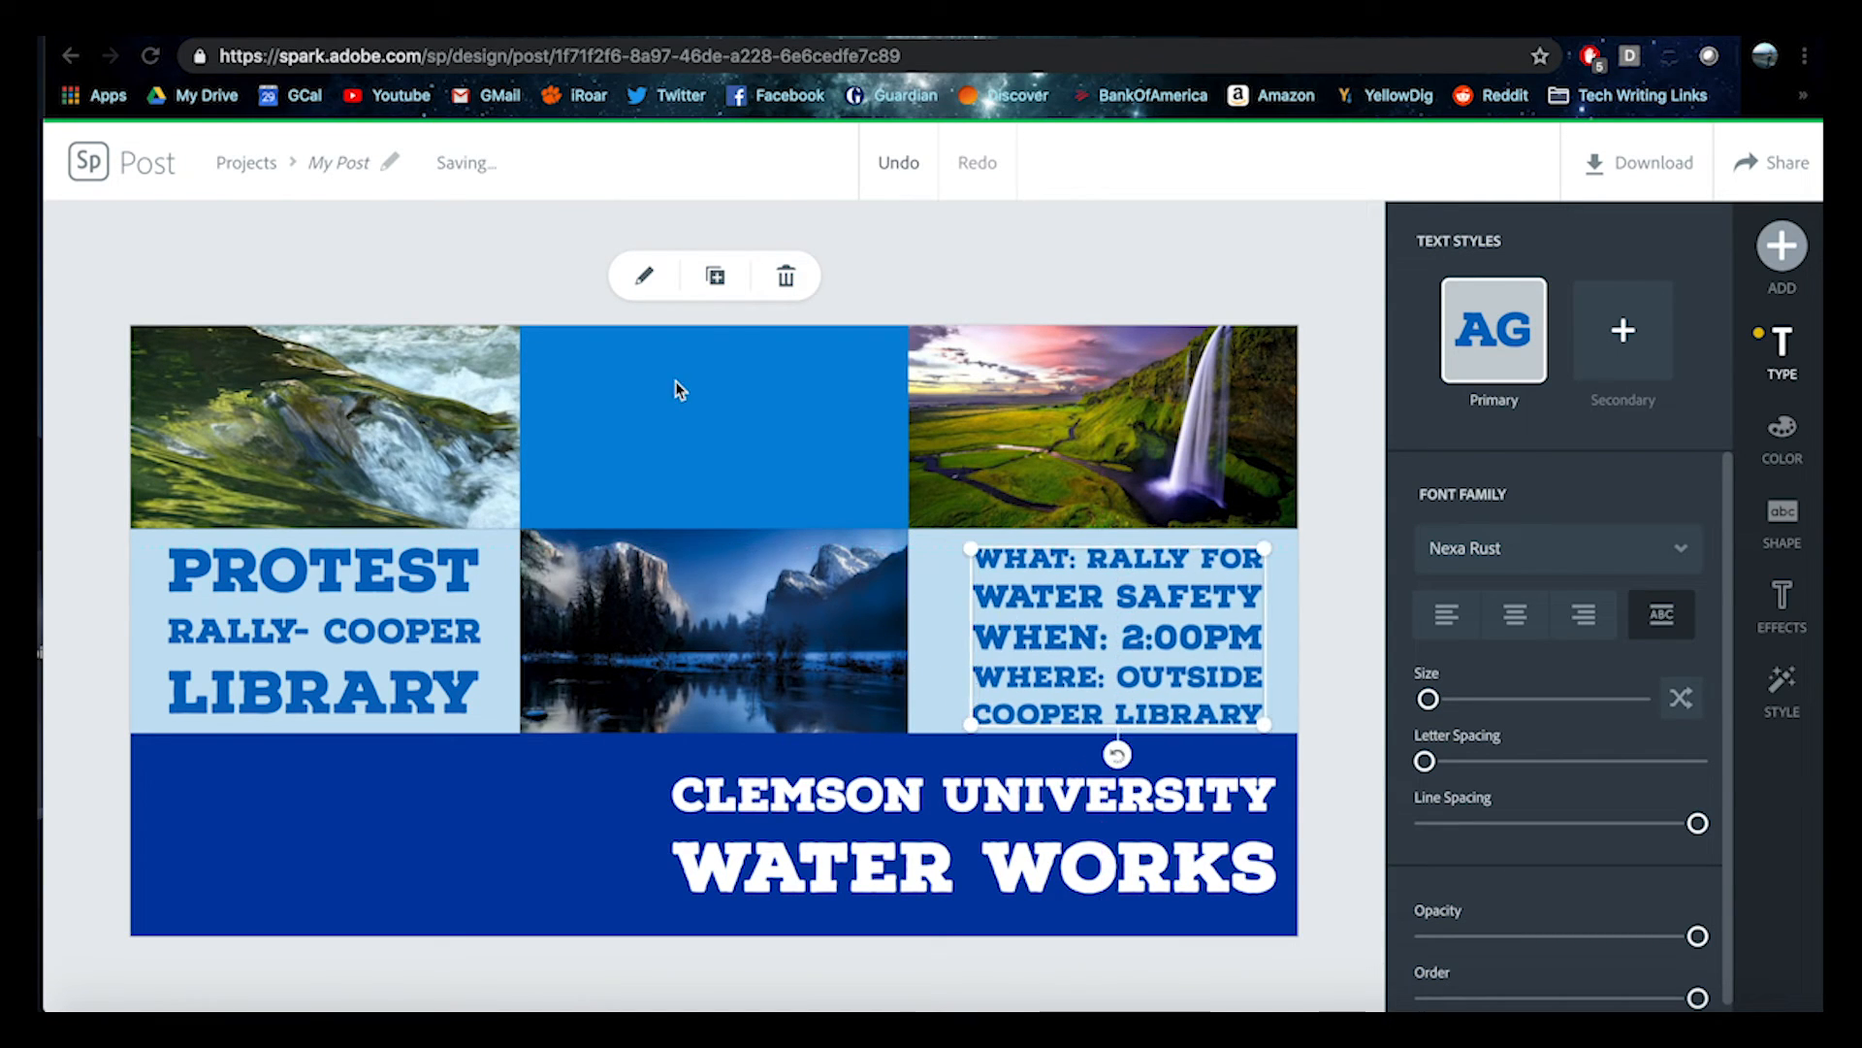
- Add a new text element reading "No fracking! No pollution!"
{"action": "left_click", "coordinate": [692, 355]}
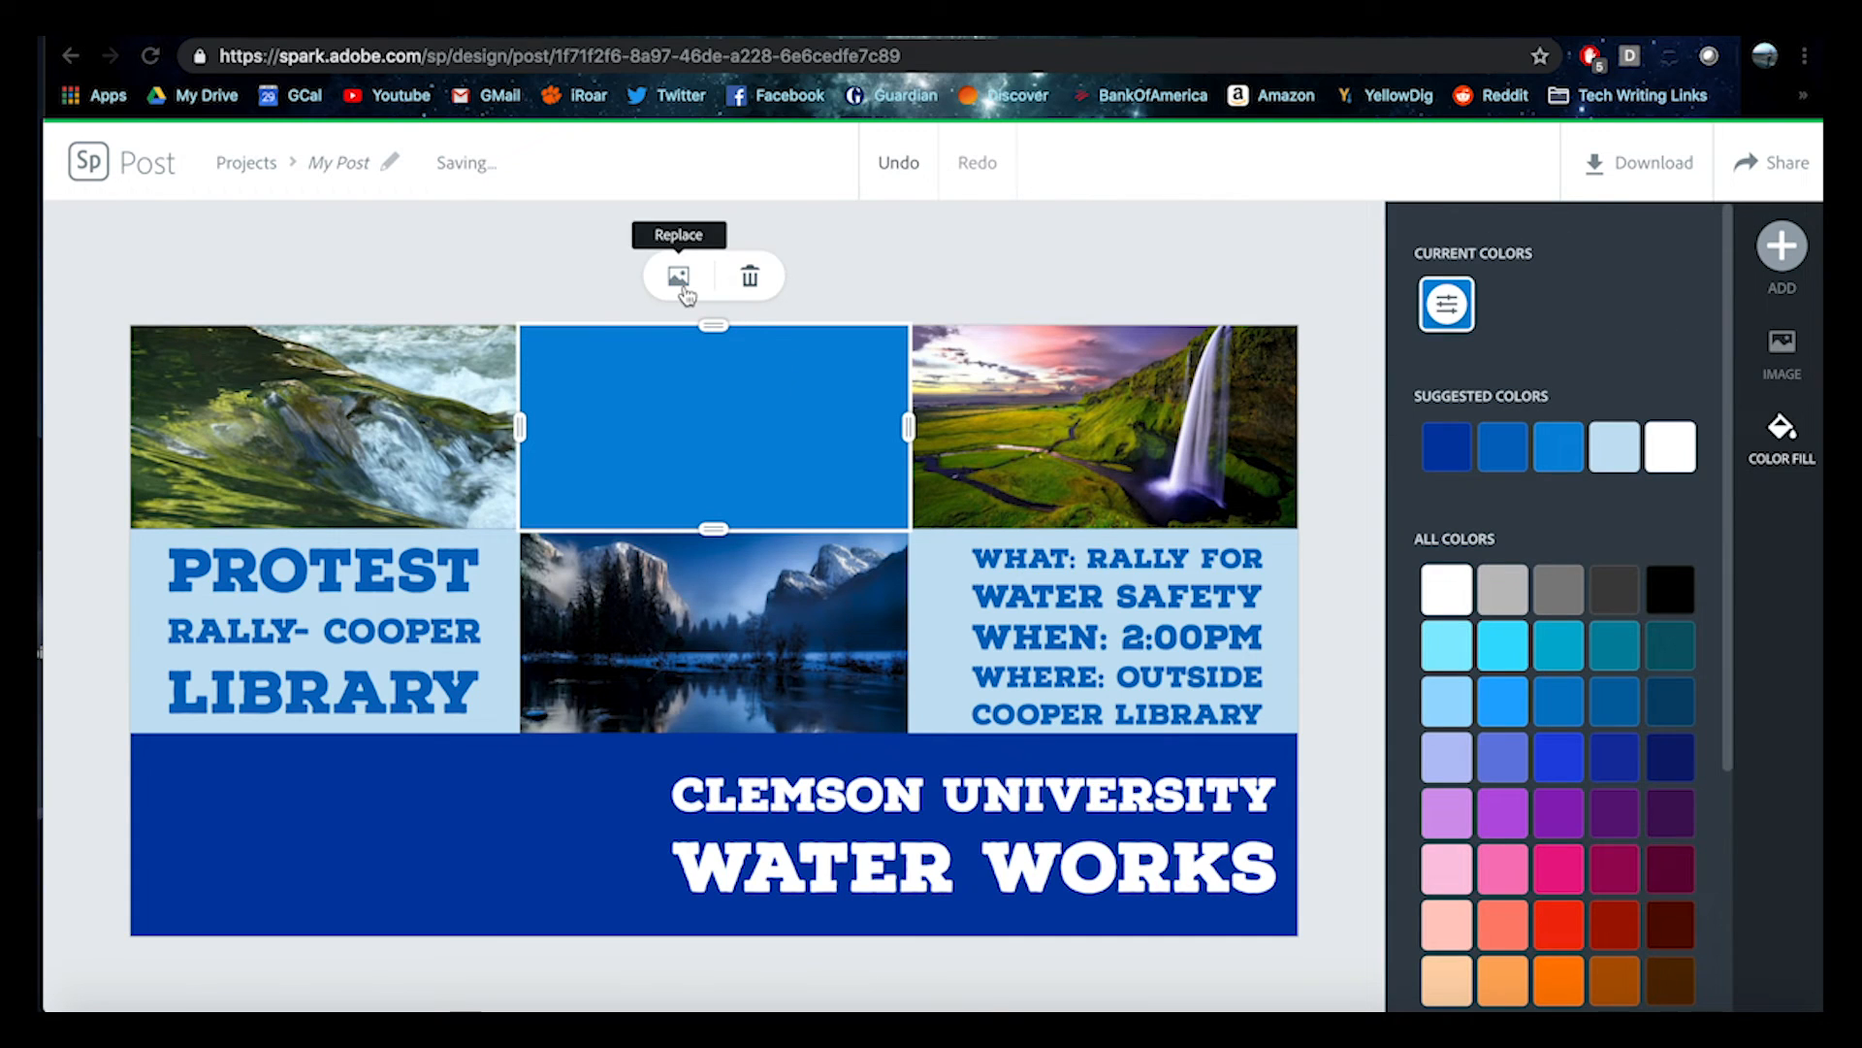
{"action": "left_click", "coordinate": [1782, 248]}
{"action": "left_click", "coordinate": [1428, 260]}
{"action": "type", "text": "No fracking"}
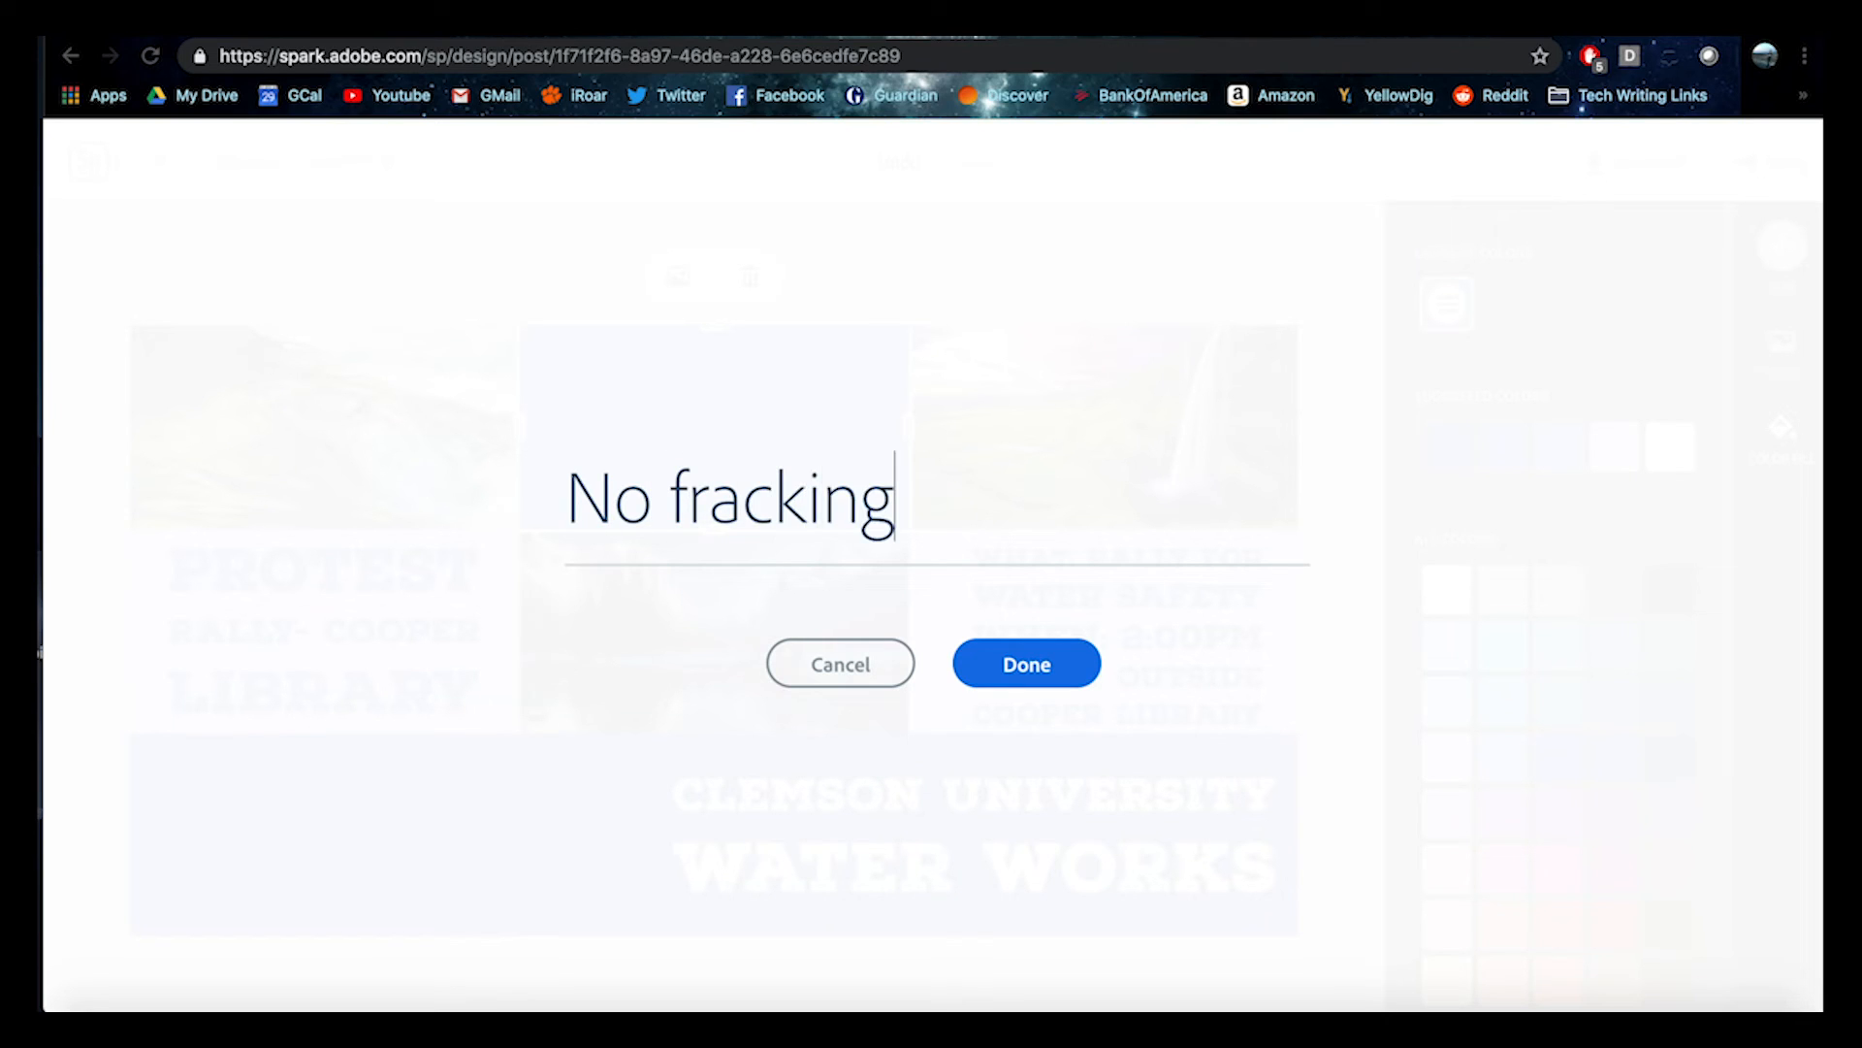
{"action": "type", "text": "! No "}
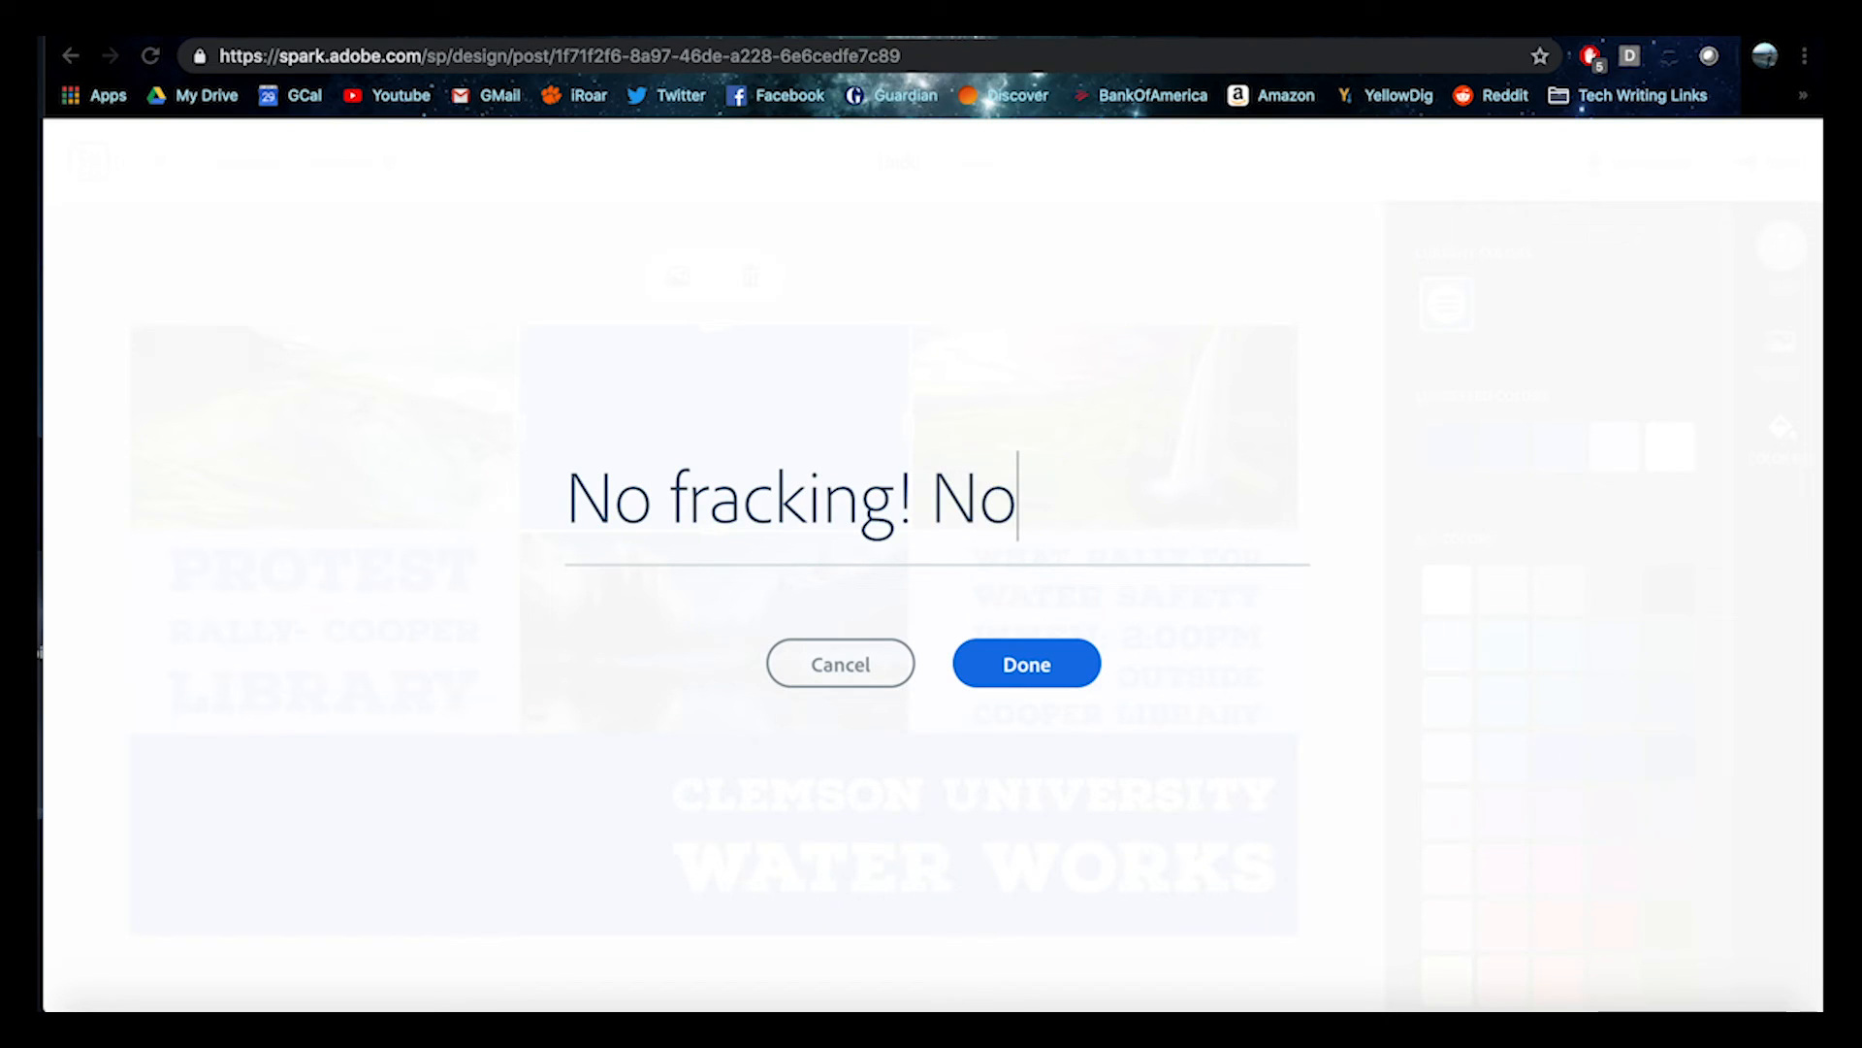
{"action": "type", "text": "pollution!"}
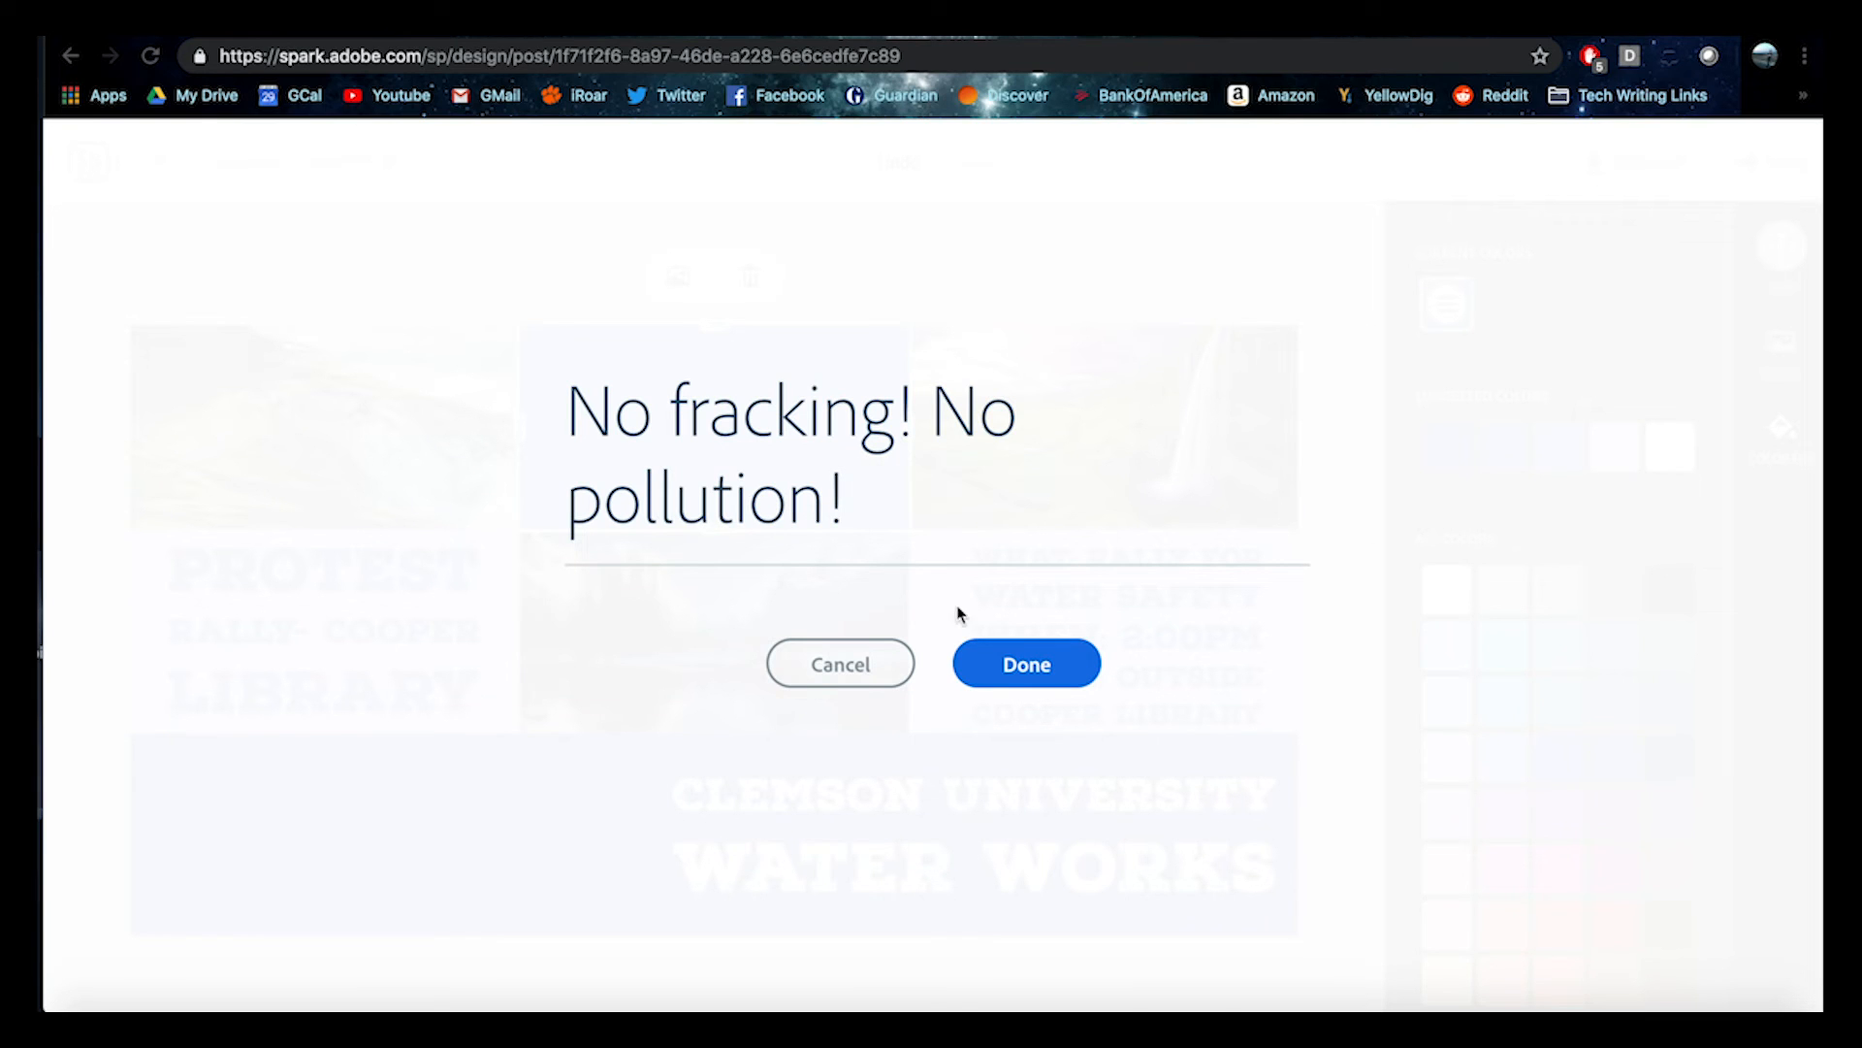
{"action": "left_click", "coordinate": [966, 656]}
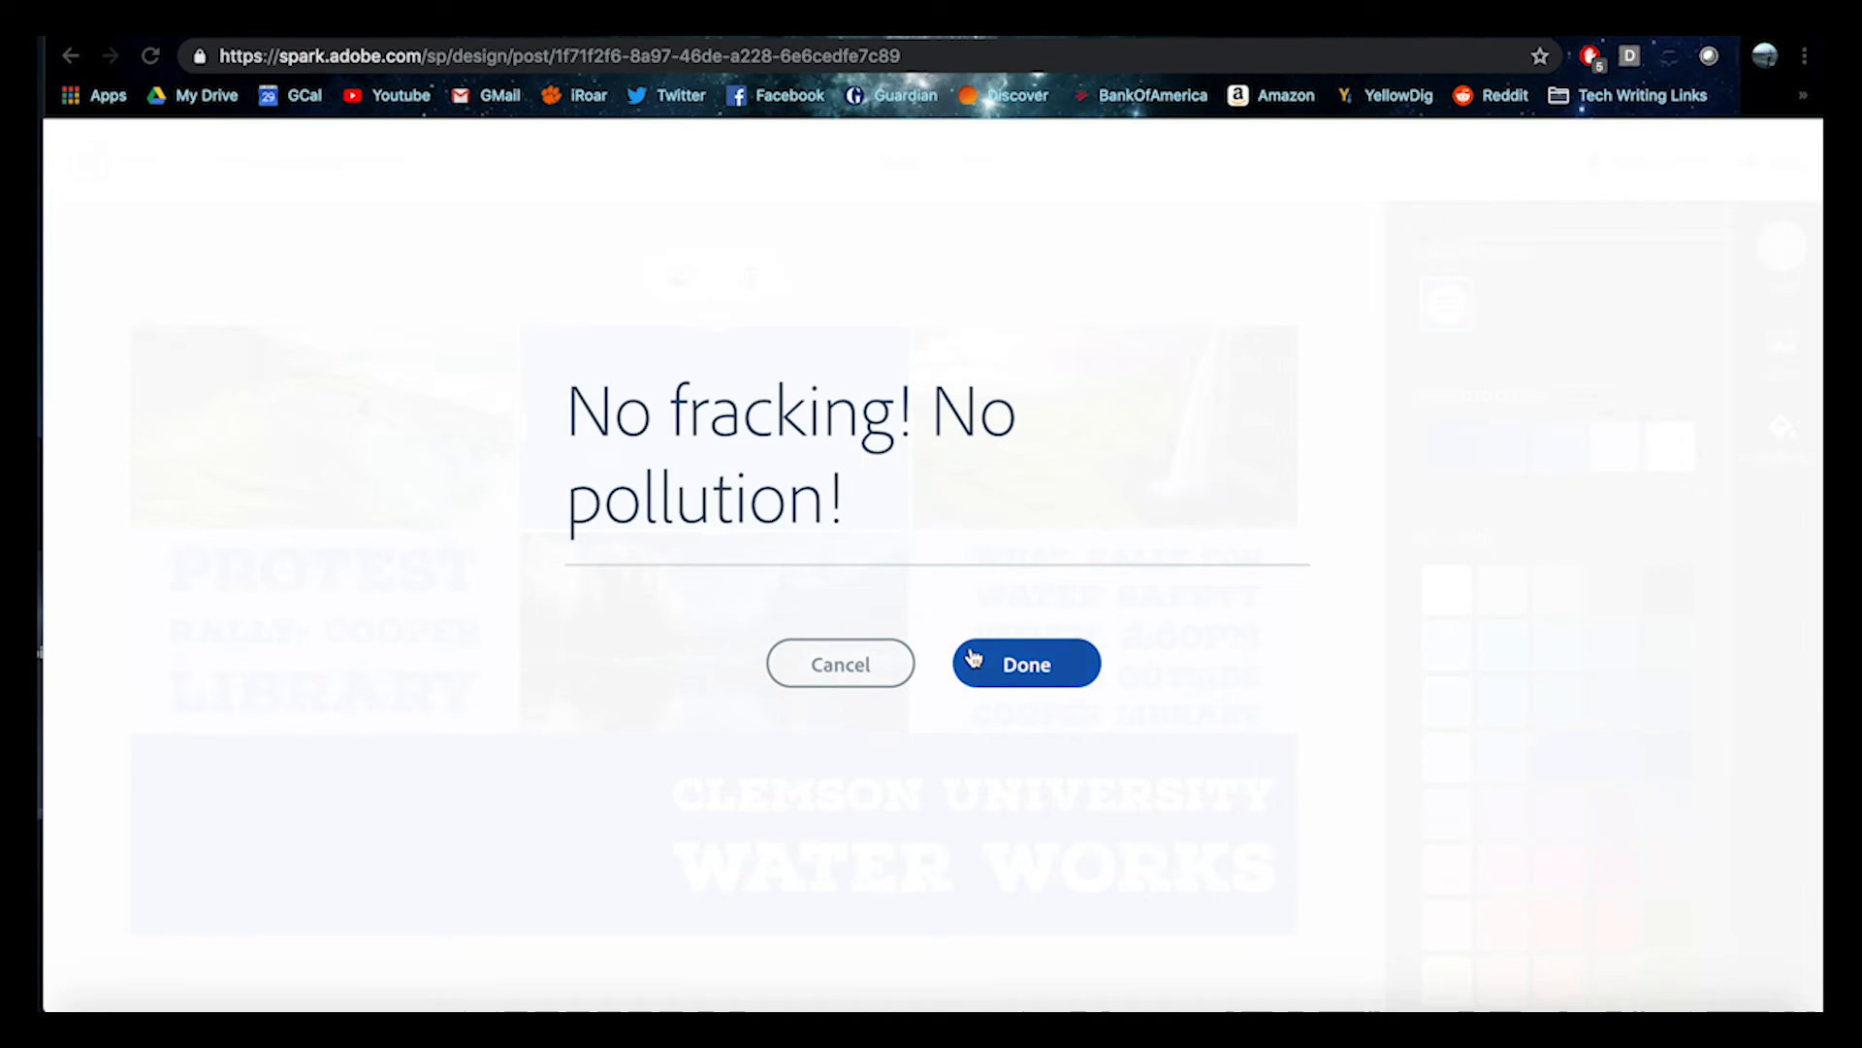
- Move the slogan into the blue middle cell of the grid's first row and shrink it slightly to fit
{"action": "left_click_drag", "start_coordinate": [383, 776], "coordinate": [739, 374]}
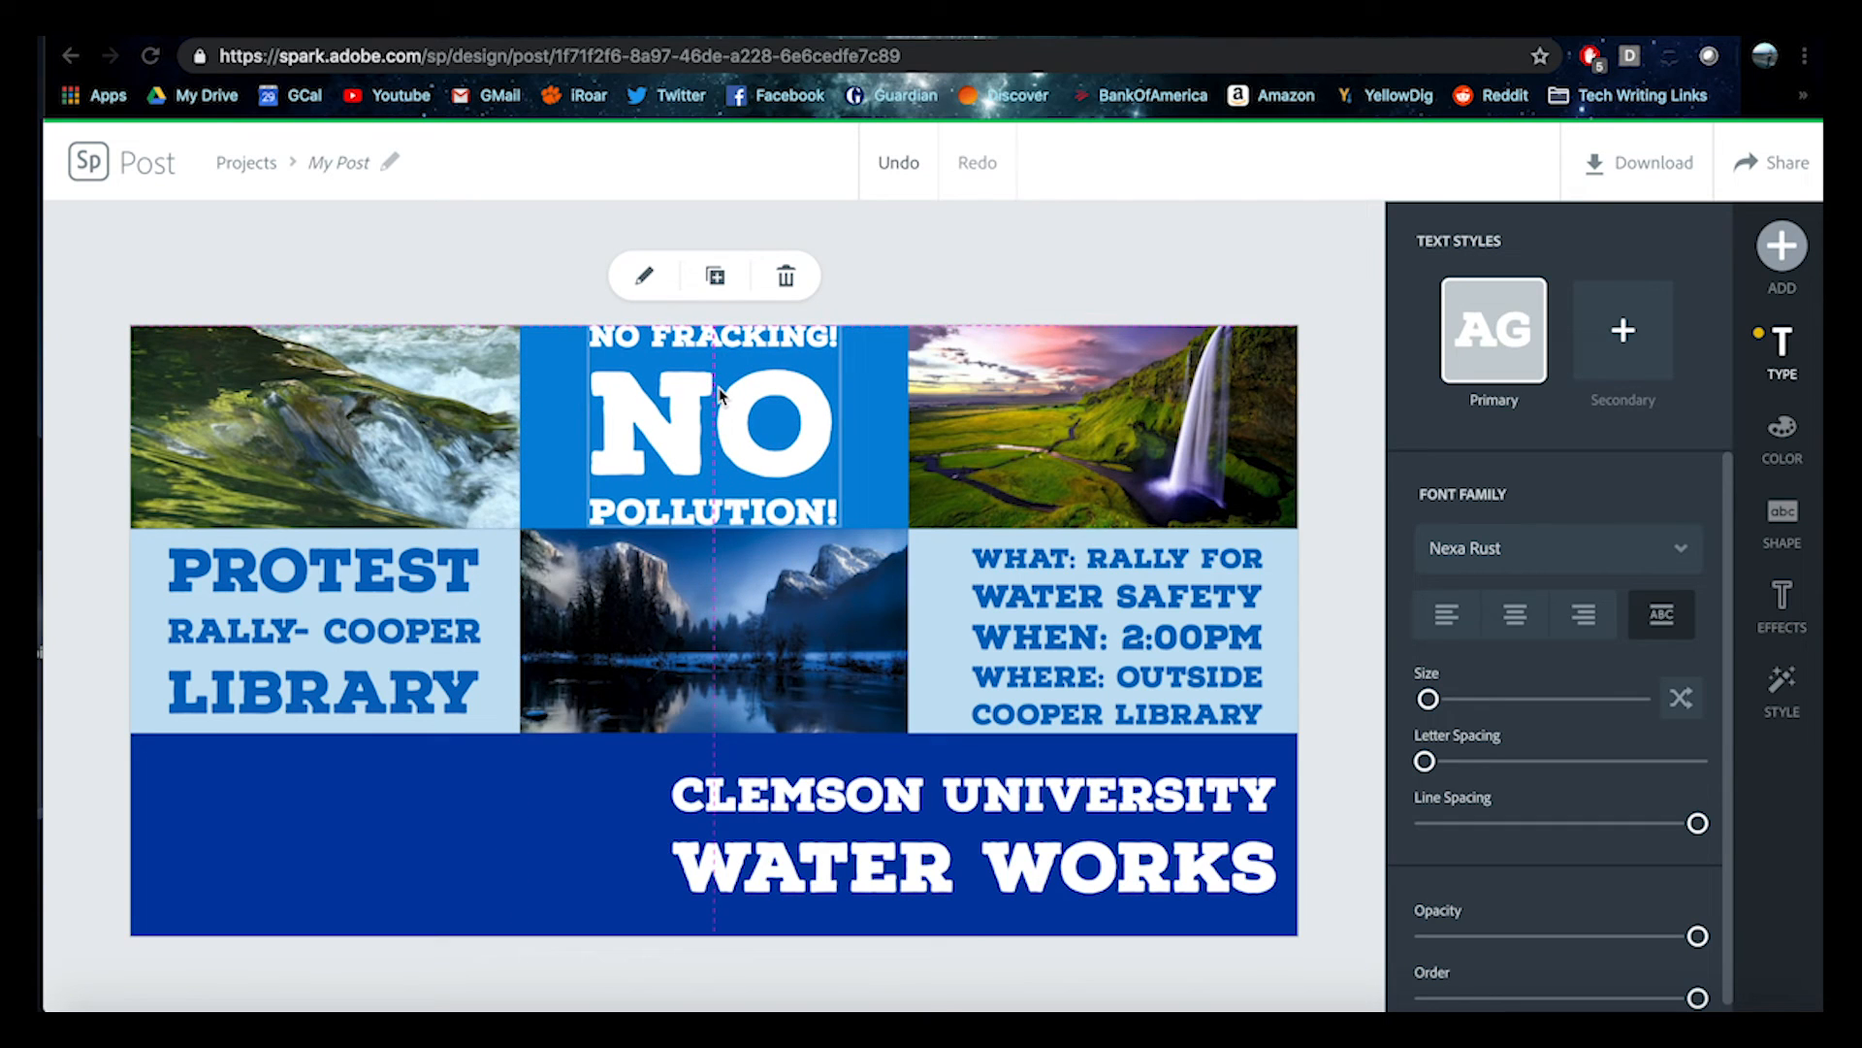
{"action": "left_click_drag", "start_coordinate": [596, 332], "coordinate": [615, 348]}
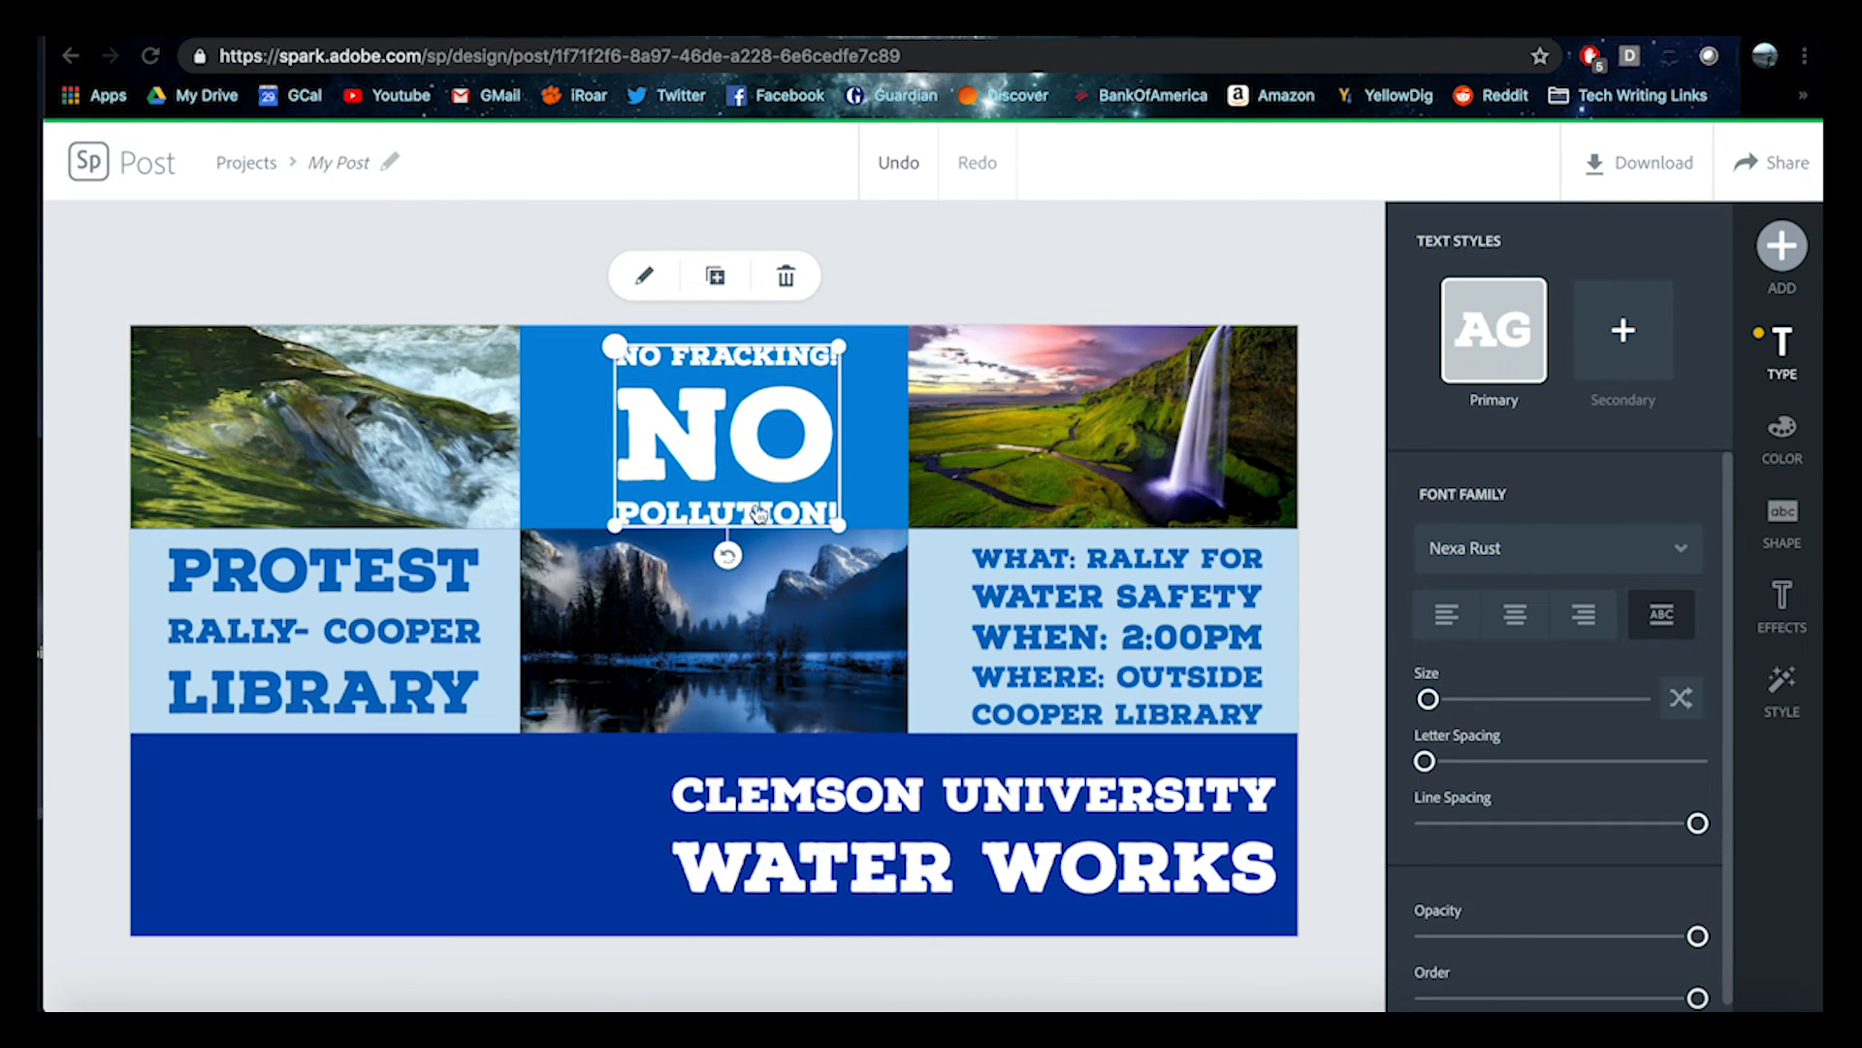
{"action": "left_click_drag", "start_coordinate": [788, 419], "coordinate": [774, 423]}
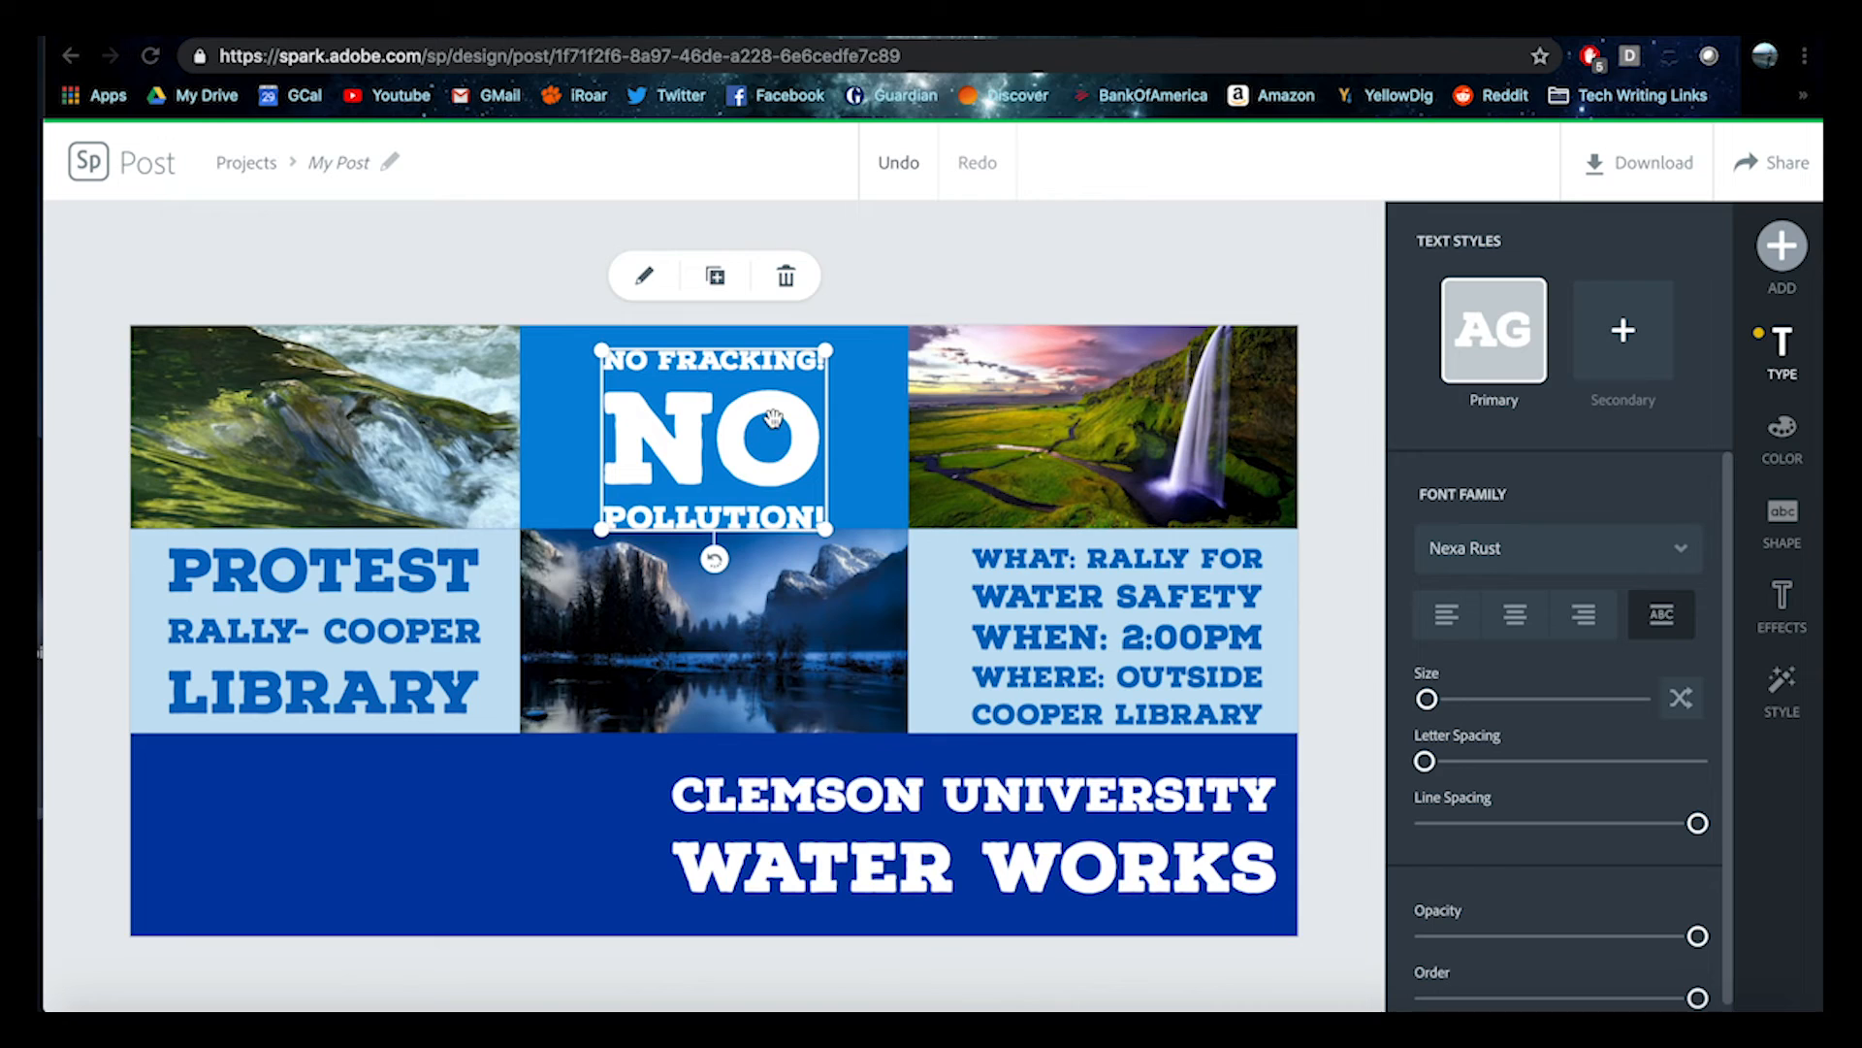
- Try centred, left and right alignment on the slogan text and return to its original auto-fitted alignment
{"action": "scroll", "coordinate": [1564, 784], "scroll_direction": "down", "scroll_amount": 1}
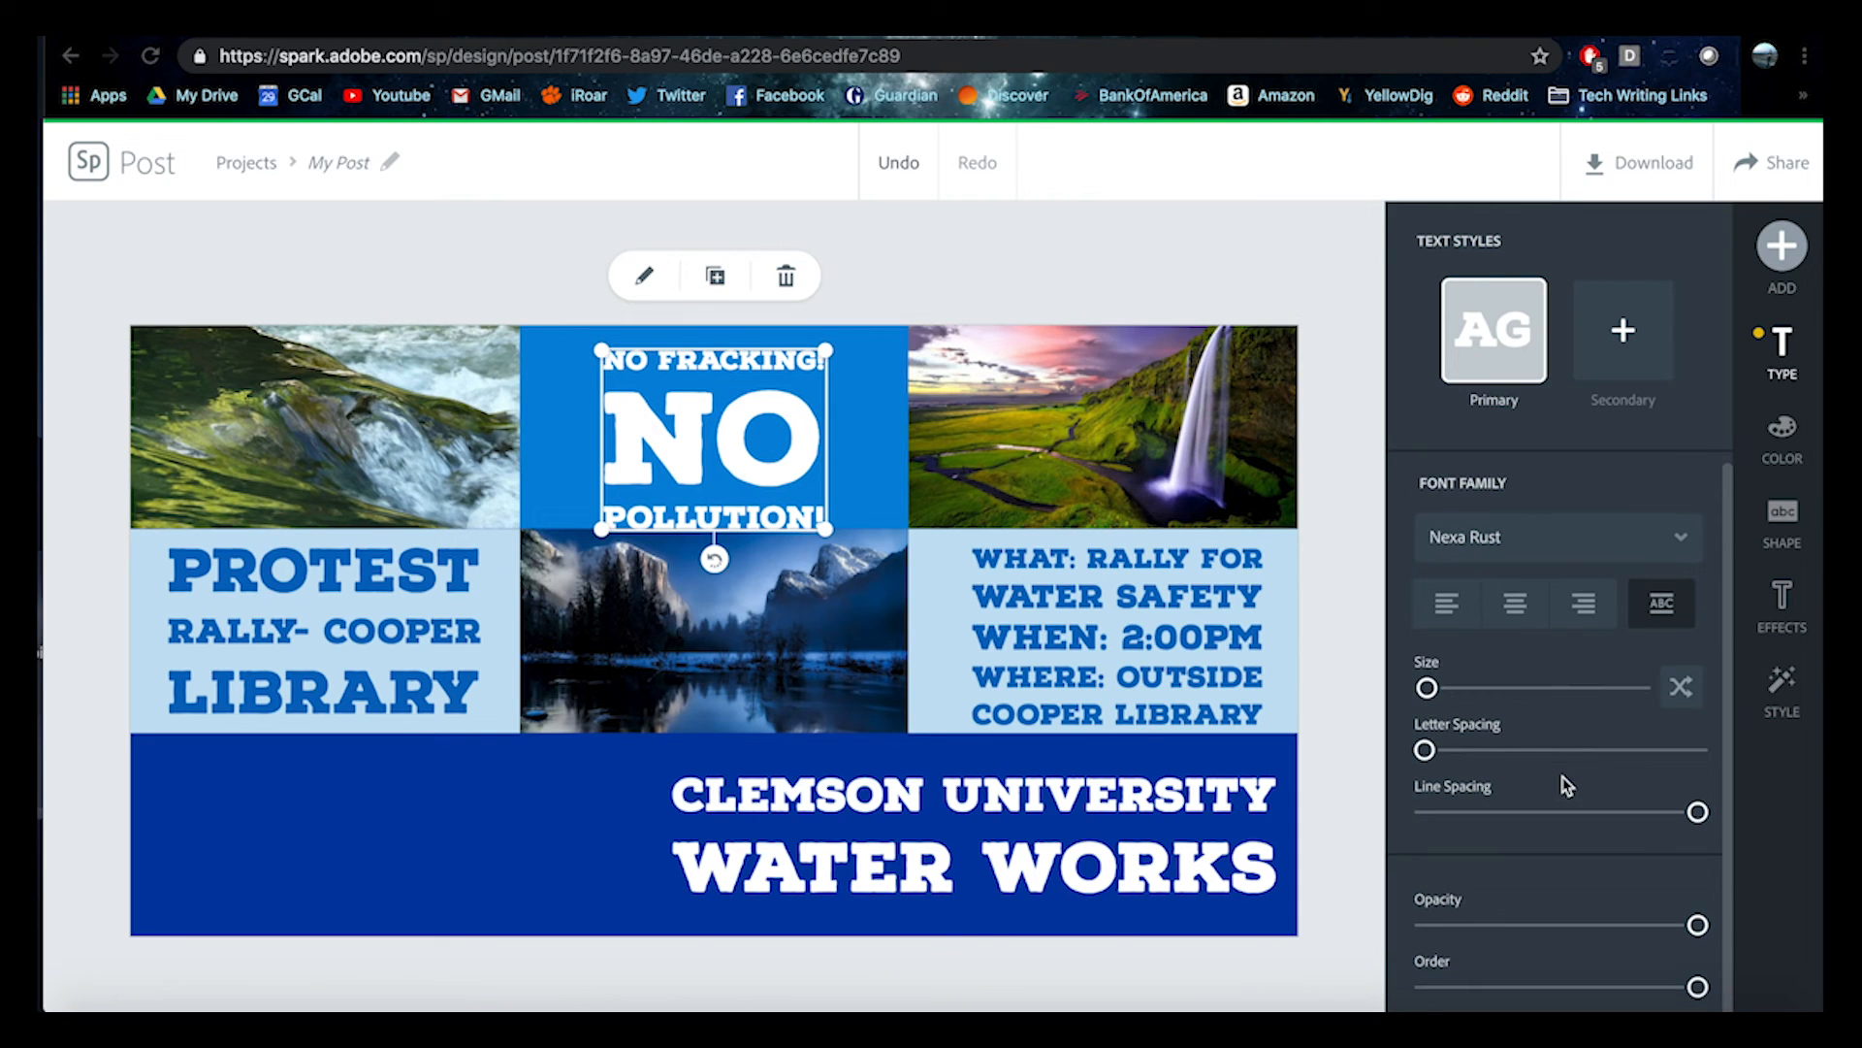
{"action": "left_click", "coordinate": [1516, 611]}
{"action": "left_click", "coordinate": [1446, 609]}
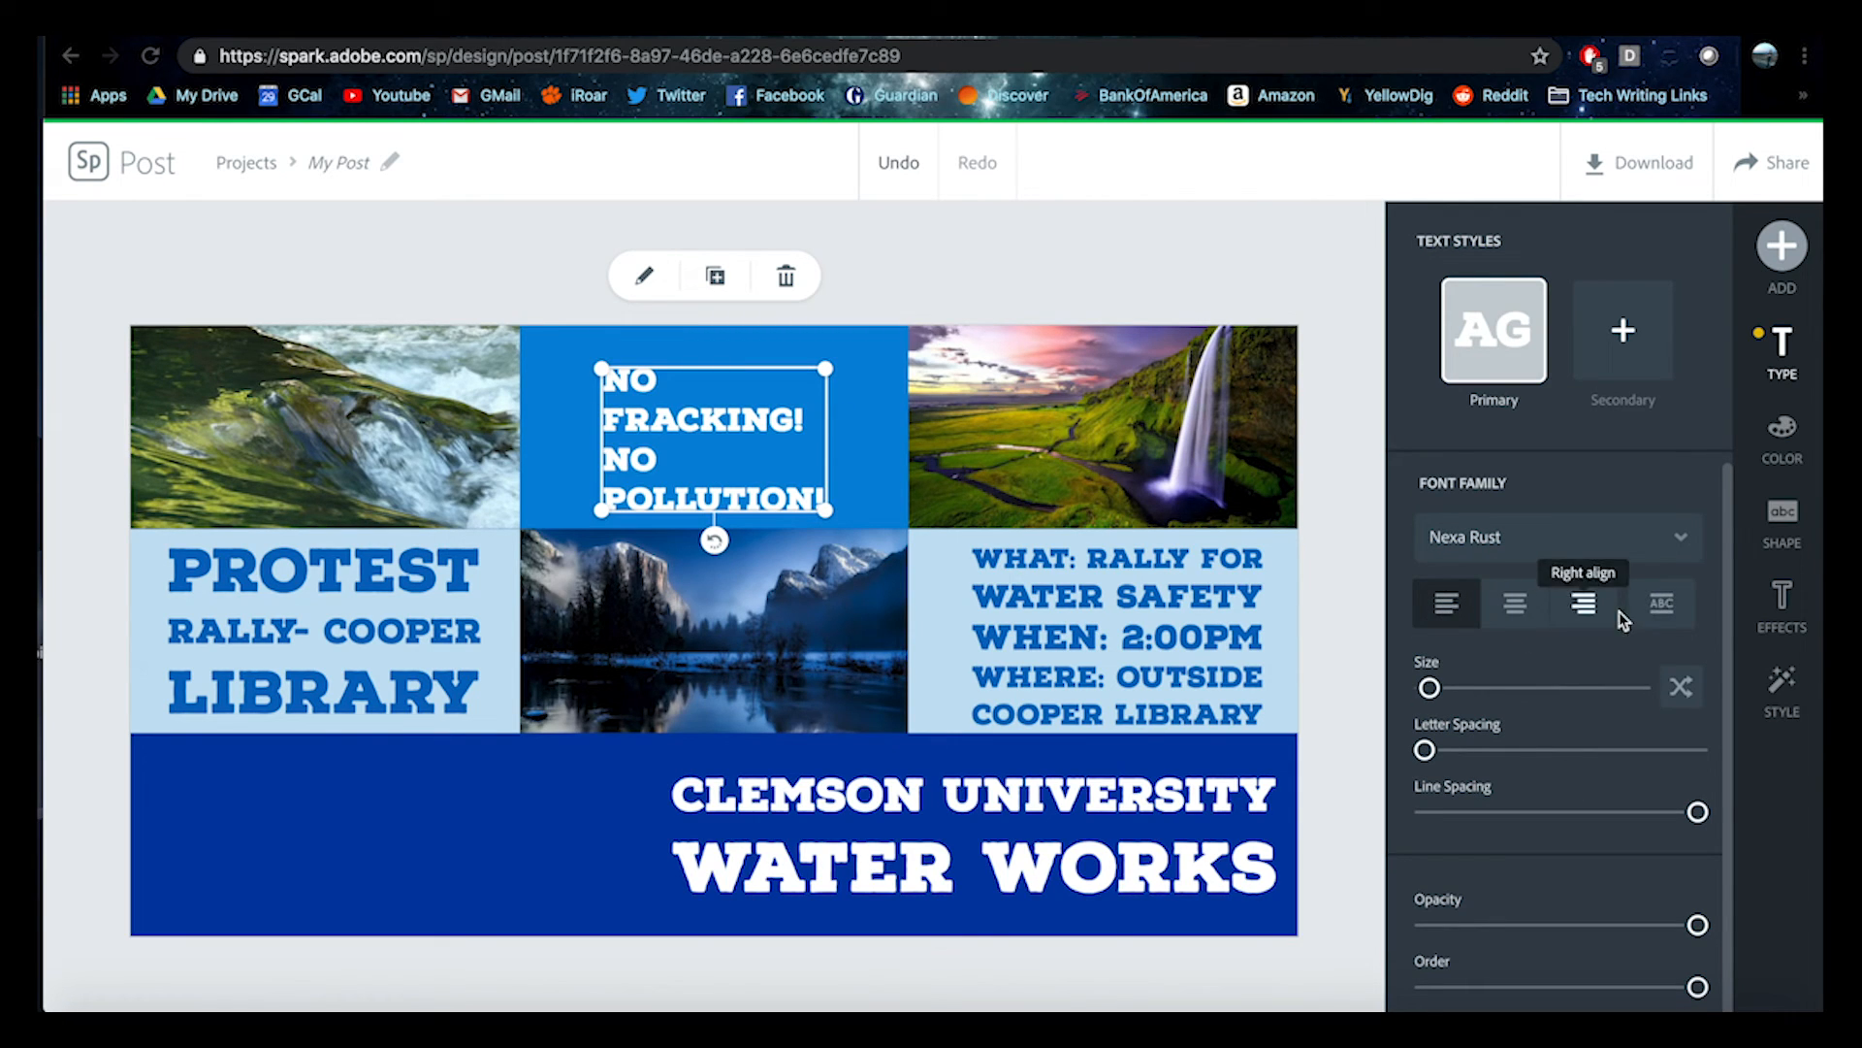
{"action": "left_click", "coordinate": [1584, 606]}
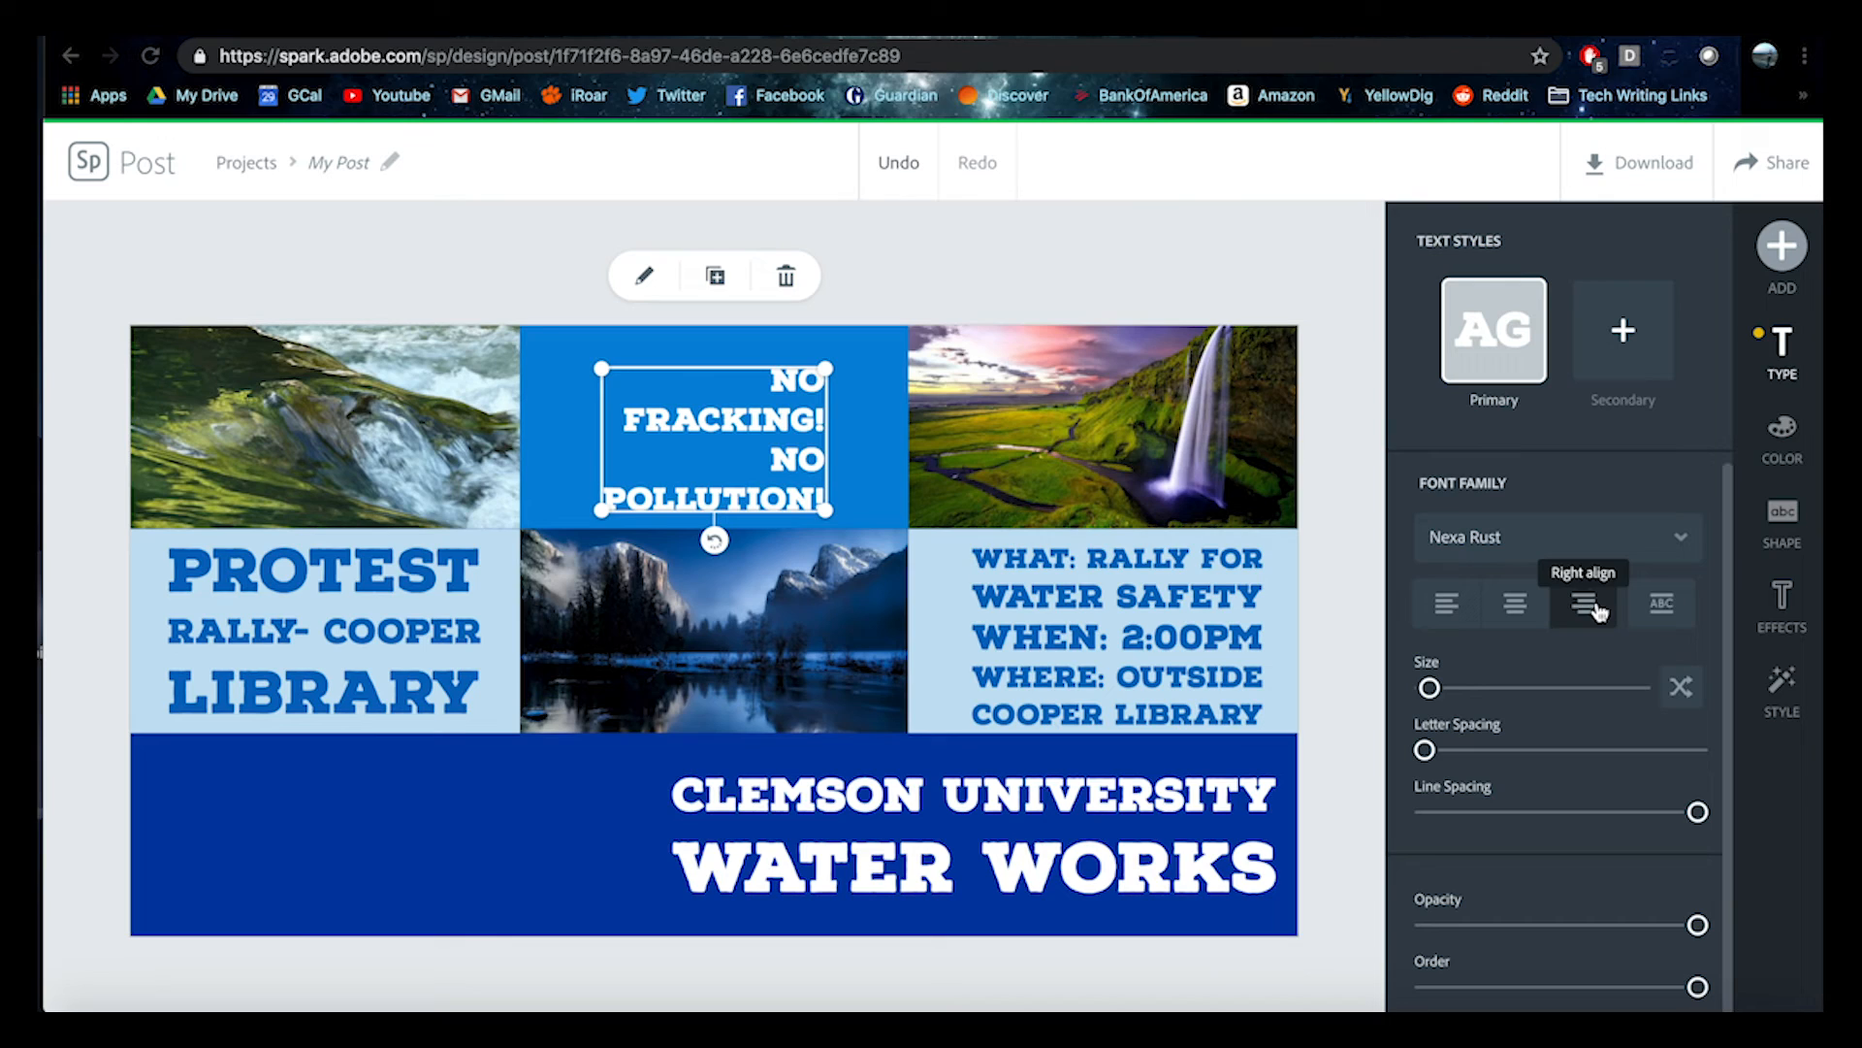
{"action": "left_click", "coordinate": [1654, 613]}
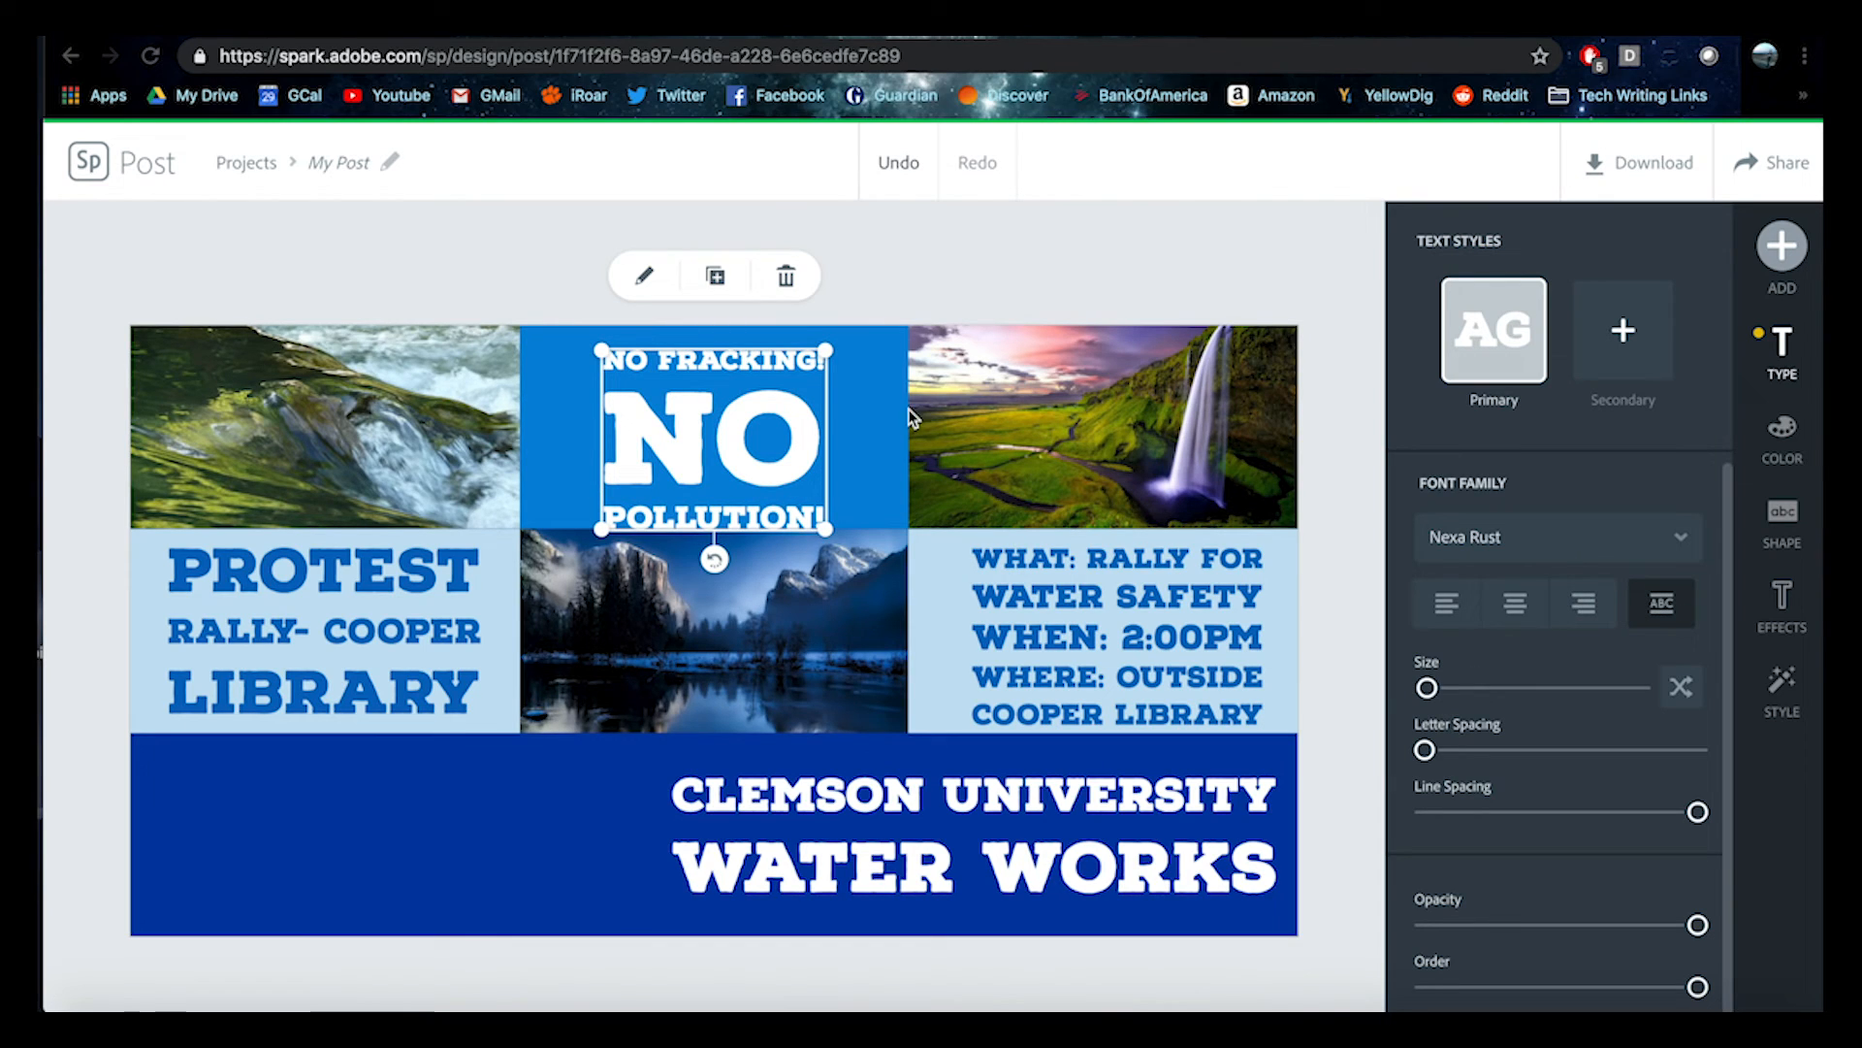
- Move the slogan slightly up so it sits fully inside the blue cell, and deselect it
{"action": "left_click_drag", "start_coordinate": [766, 405], "coordinate": [770, 374]}
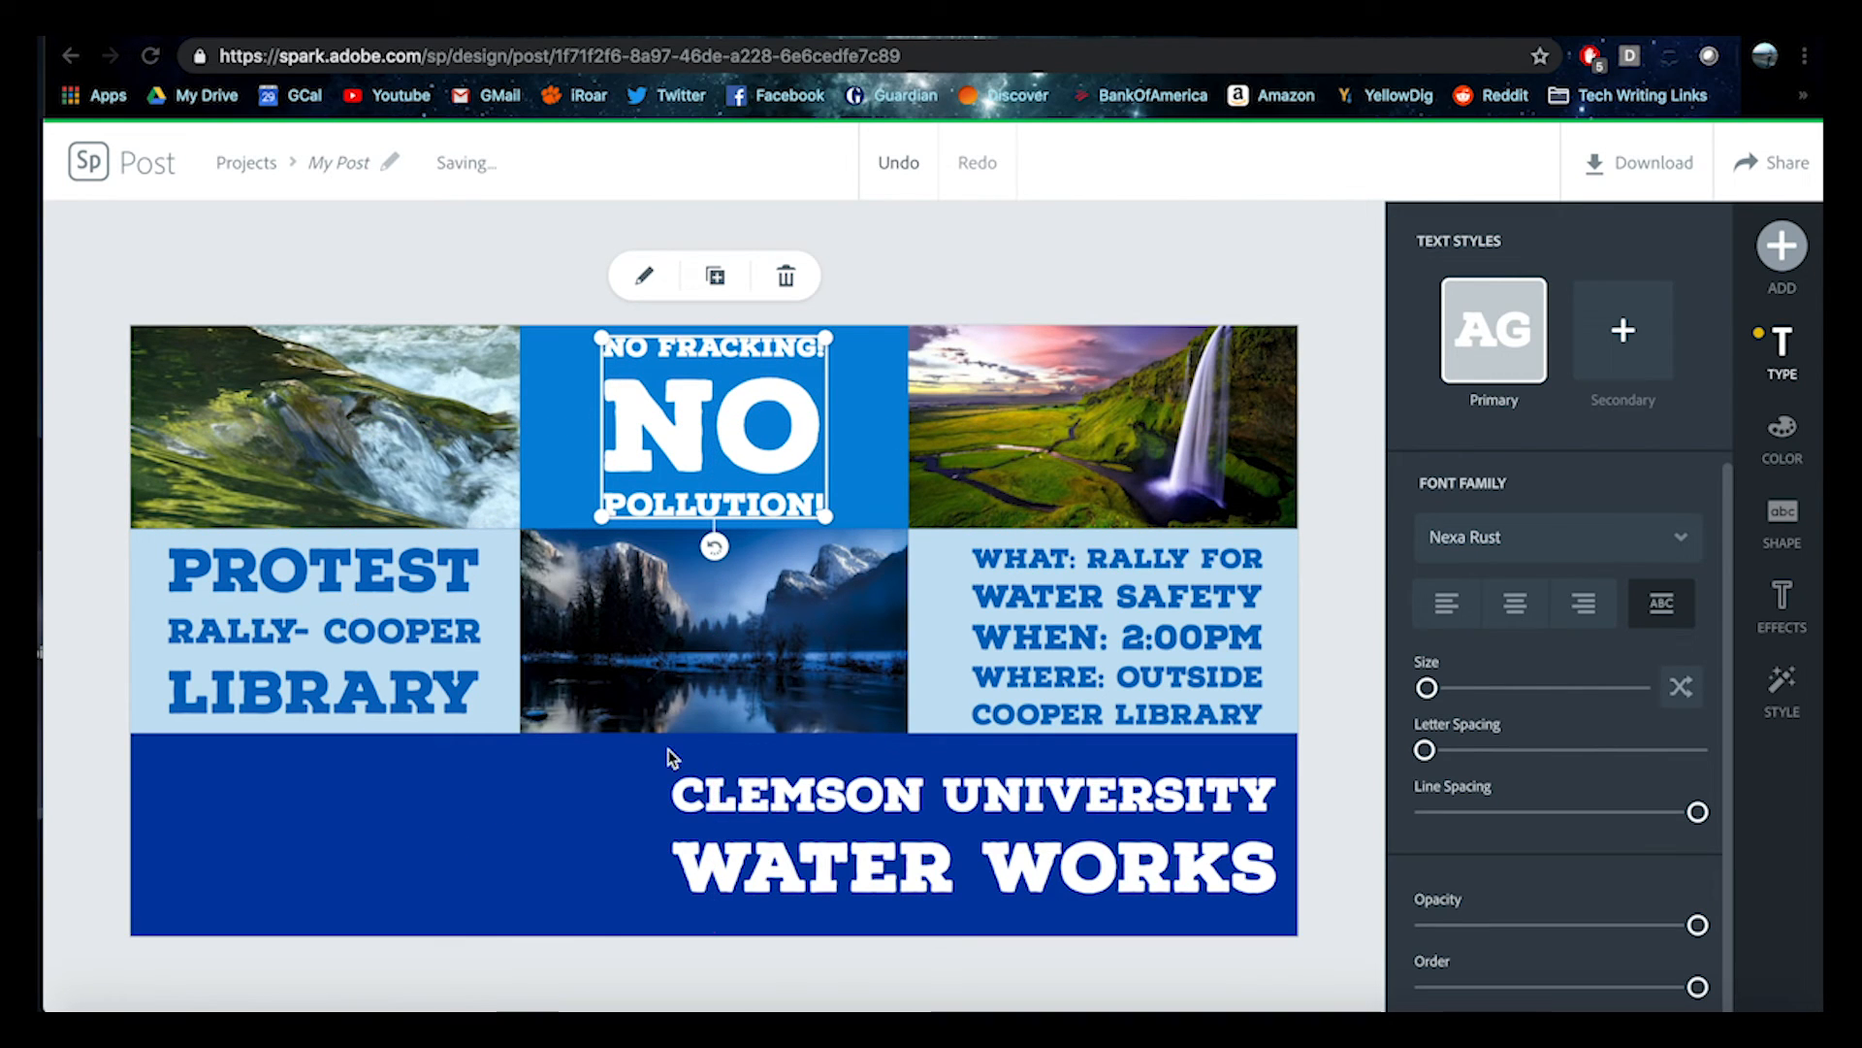
{"action": "left_click", "coordinate": [1224, 258]}
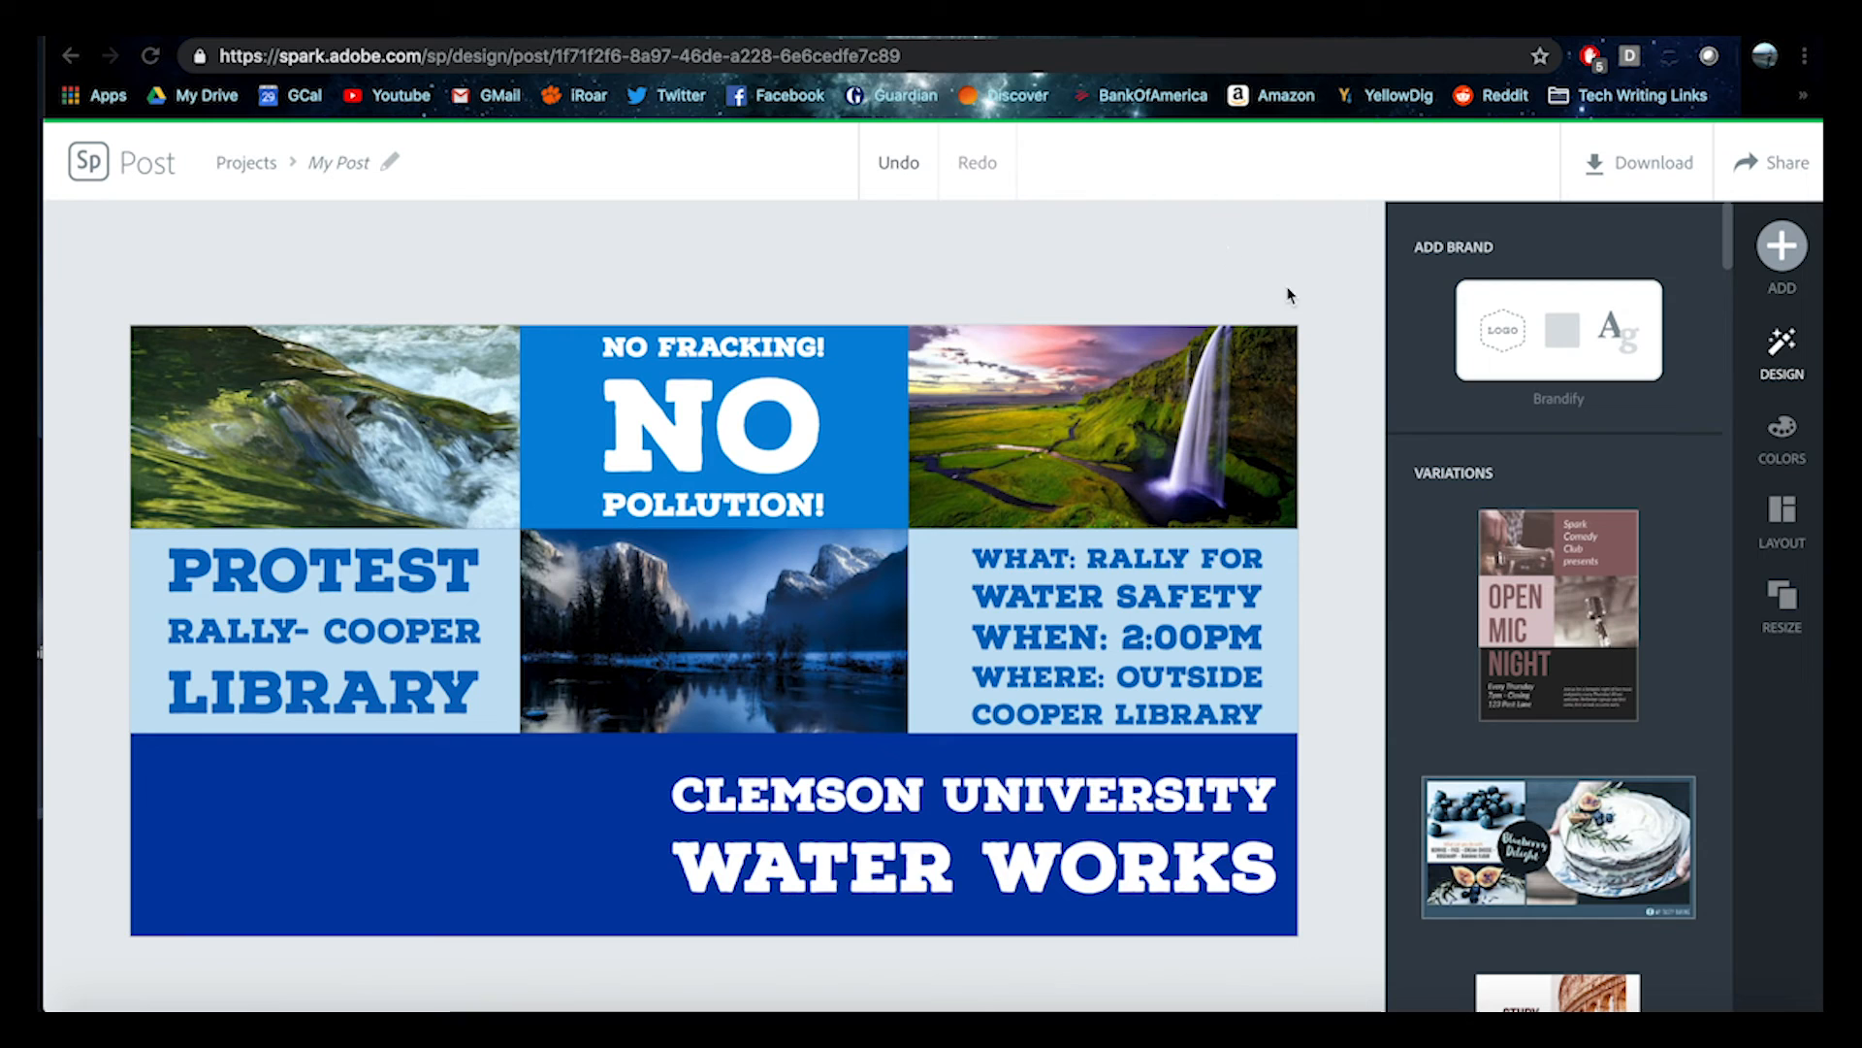
{"action": "scroll", "coordinate": [1590, 724], "scroll_direction": "down", "scroll_amount": 7}
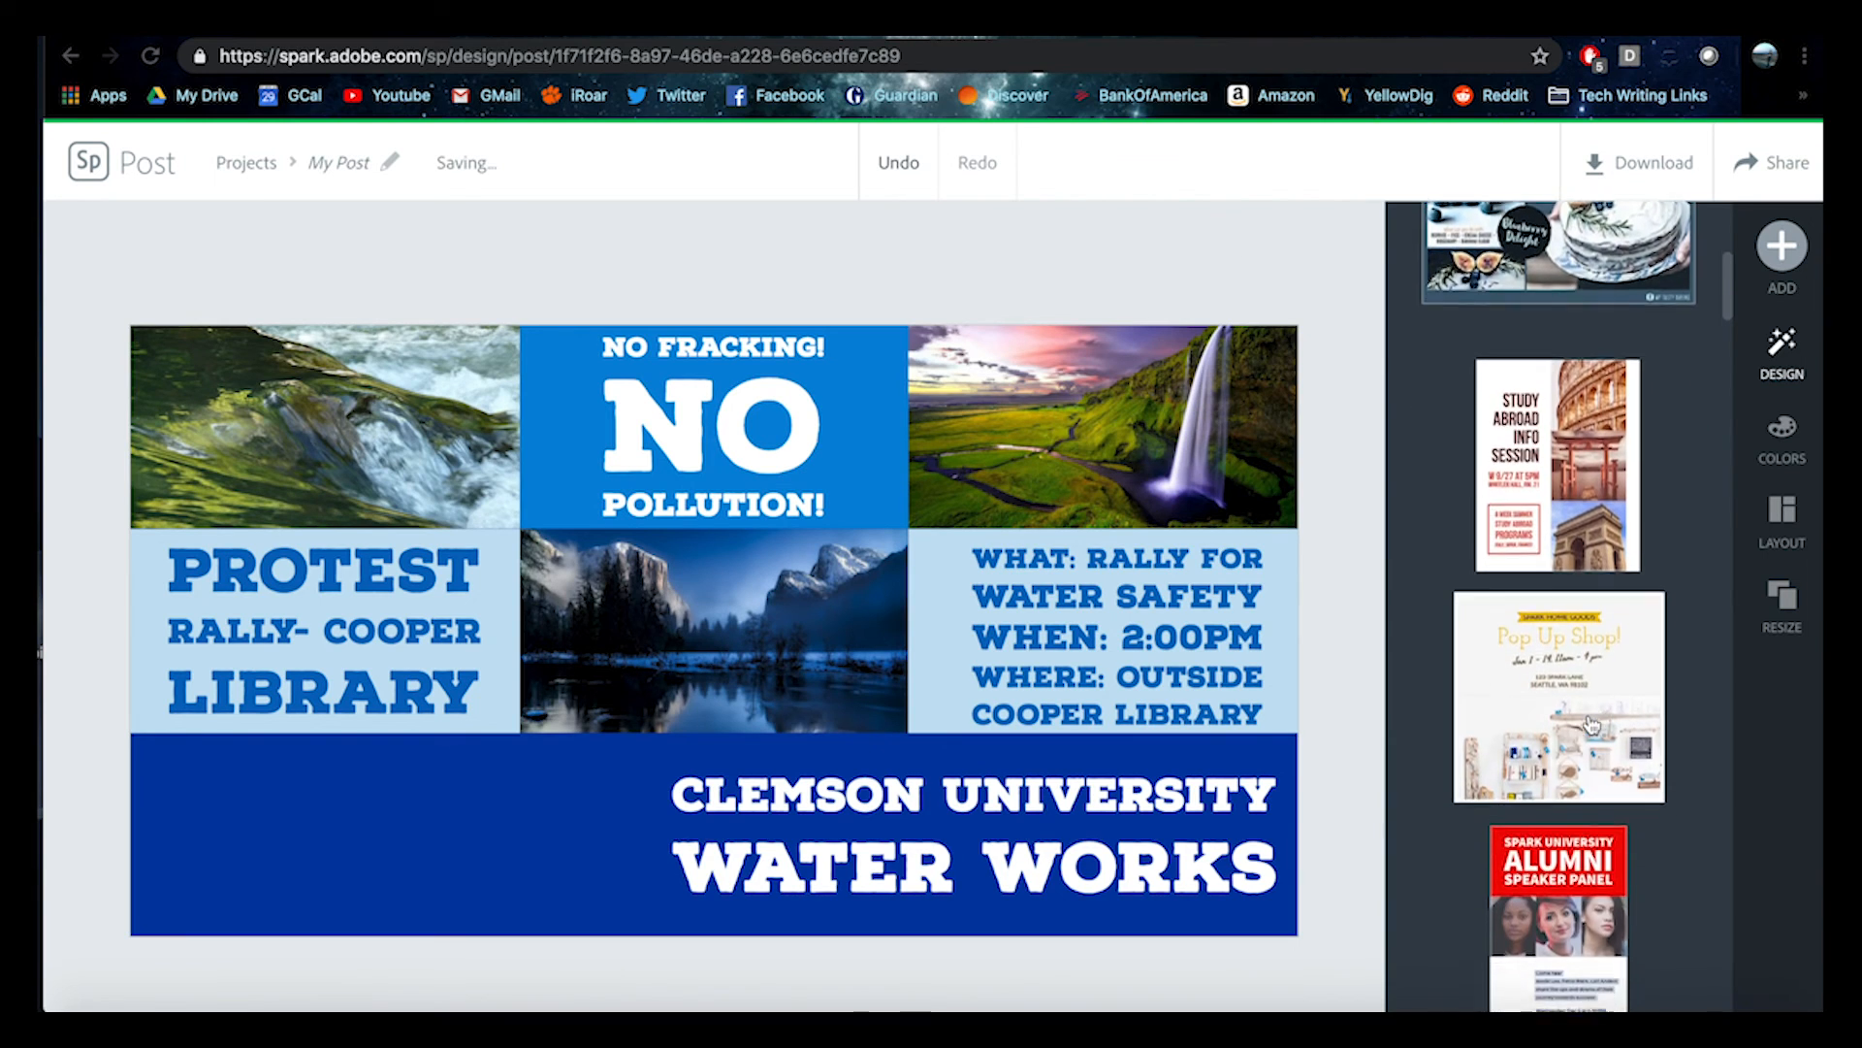
{"action": "scroll", "coordinate": [1591, 723], "scroll_direction": "down", "scroll_amount": 10}
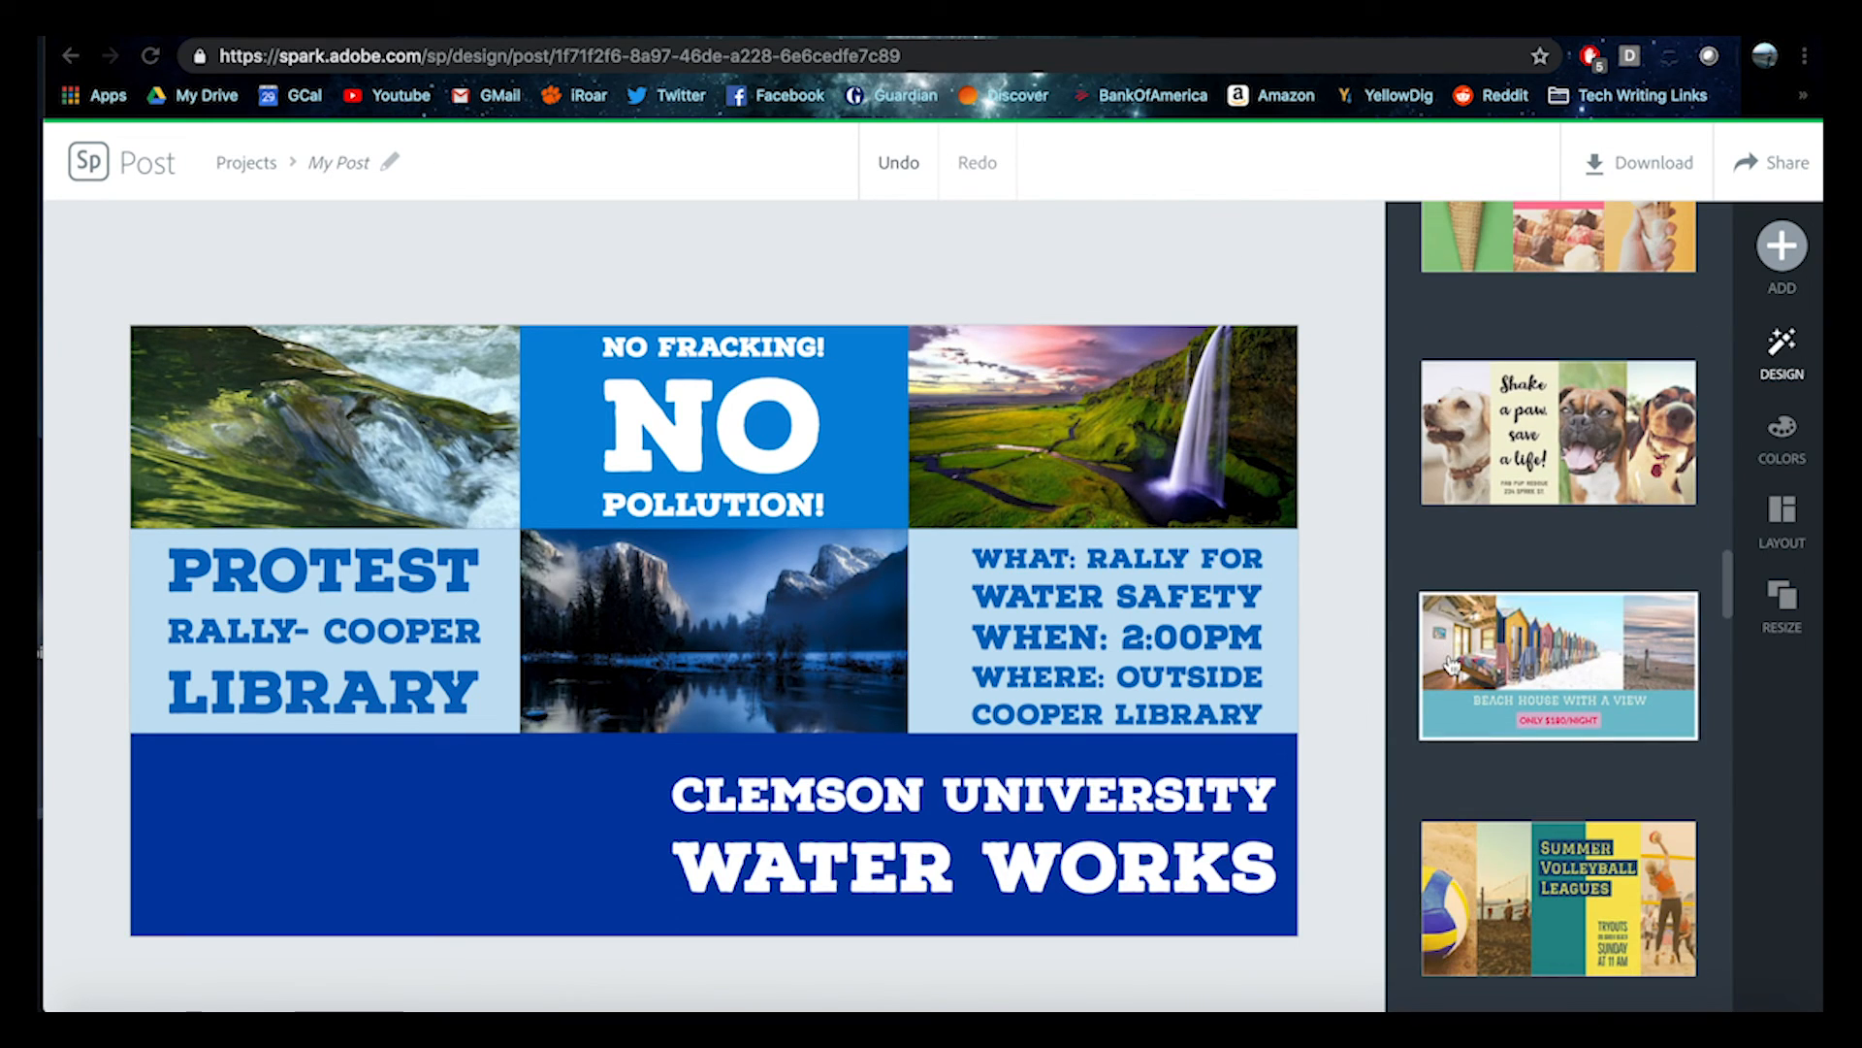
{"action": "scroll", "coordinate": [1450, 664], "scroll_direction": "down", "scroll_amount": 10}
{"action": "scroll", "coordinate": [1450, 665], "scroll_direction": "up", "scroll_amount": 6}
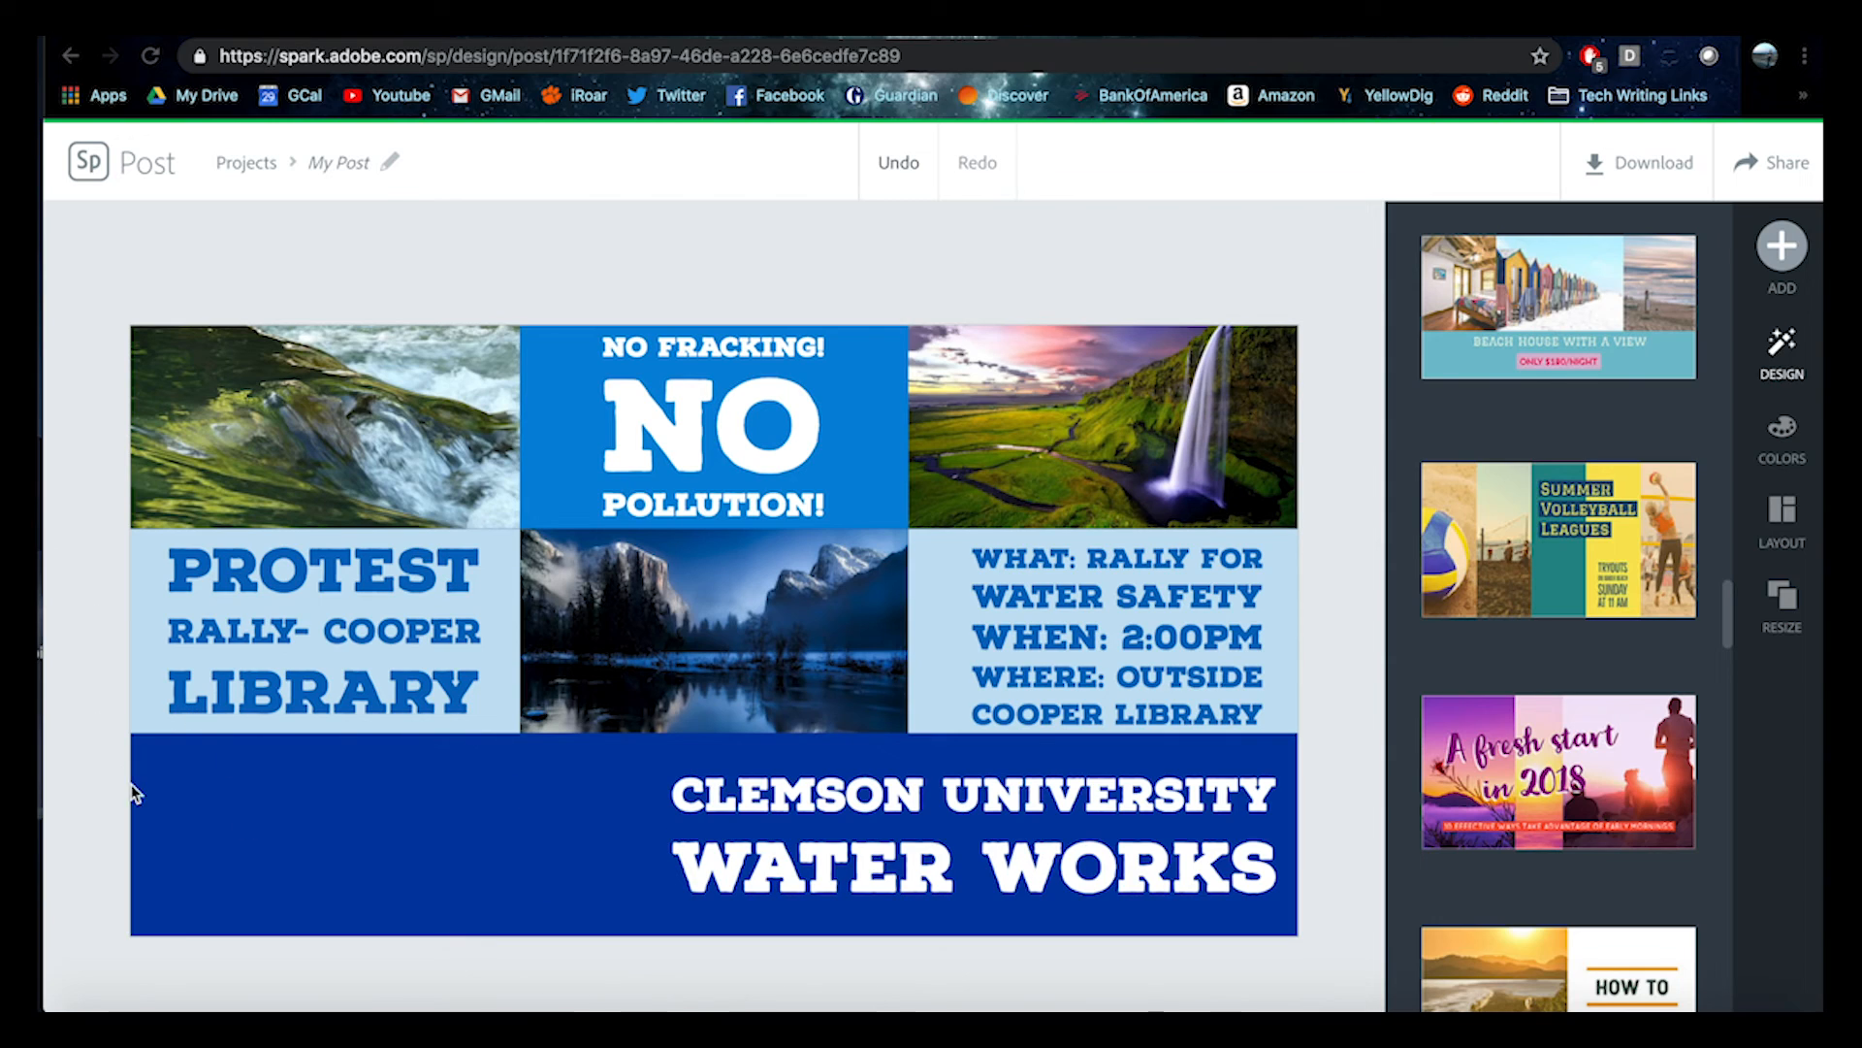
- Download the finished graphic in JPG format
{"action": "left_click", "coordinate": [1647, 167]}
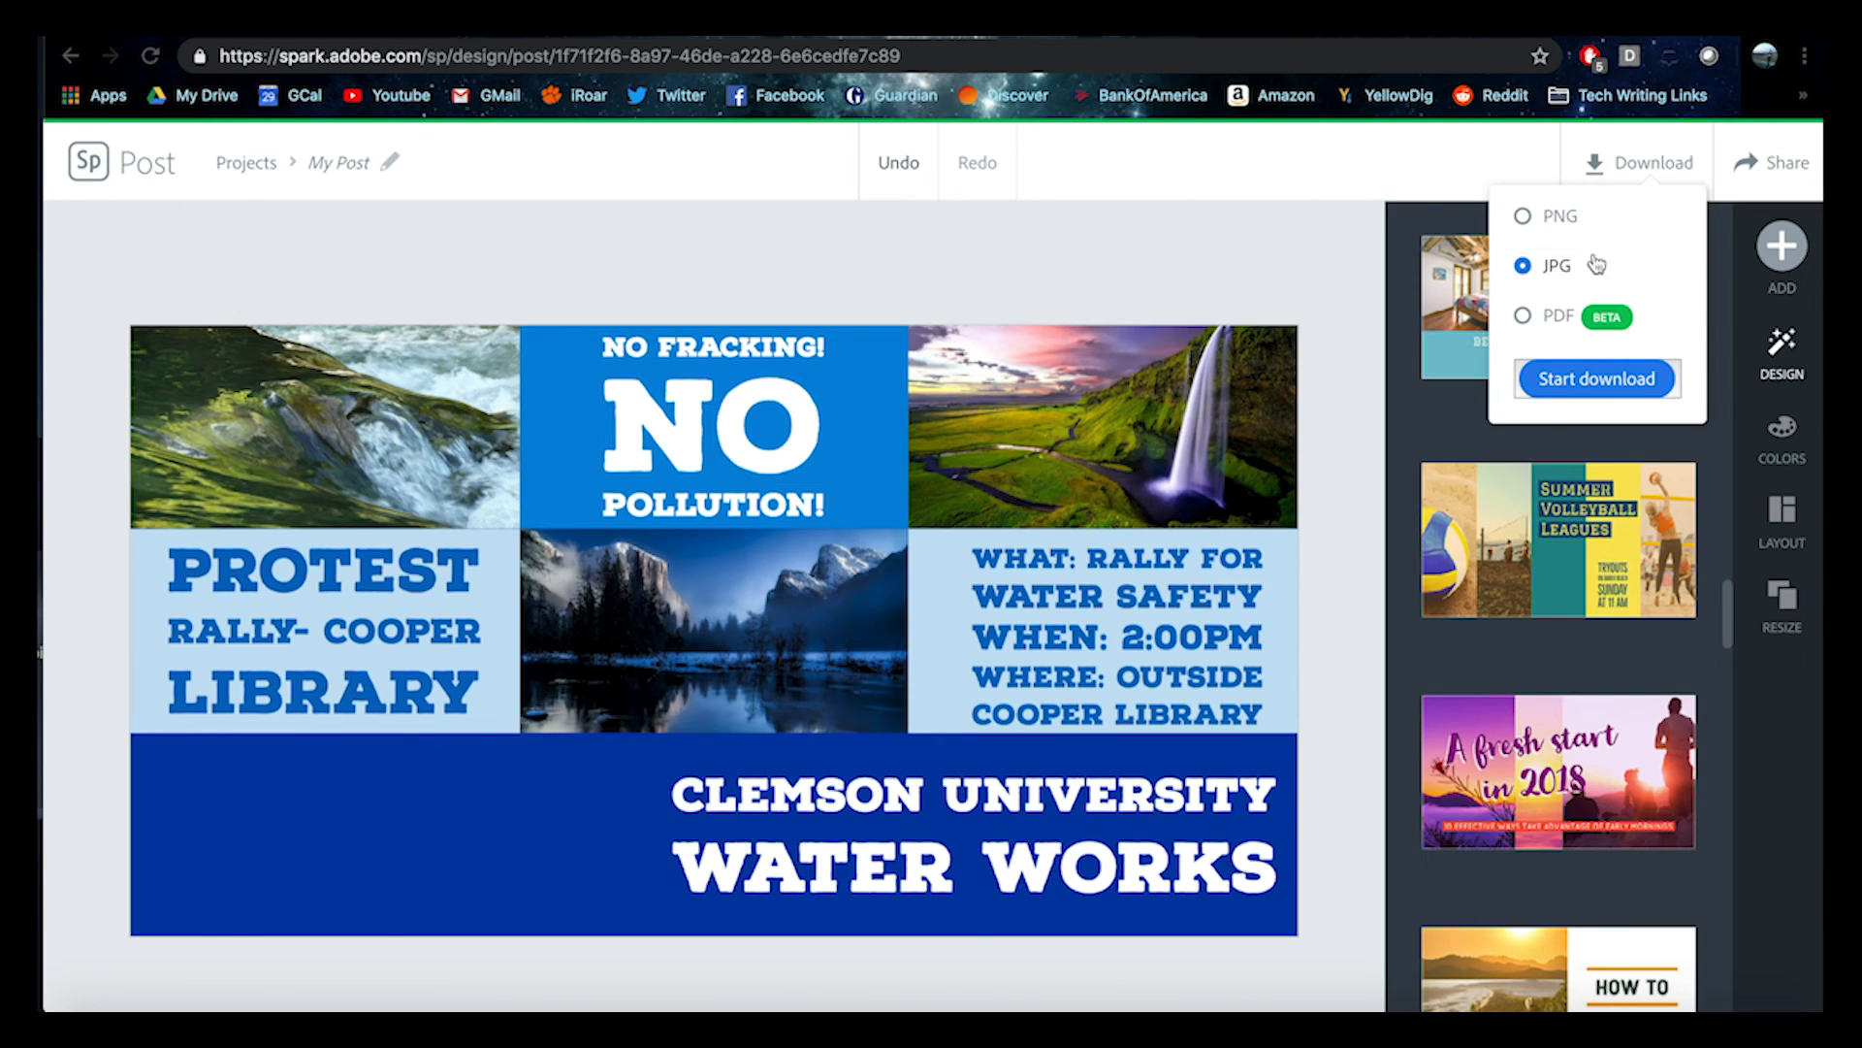
{"action": "left_click", "coordinate": [1616, 380]}
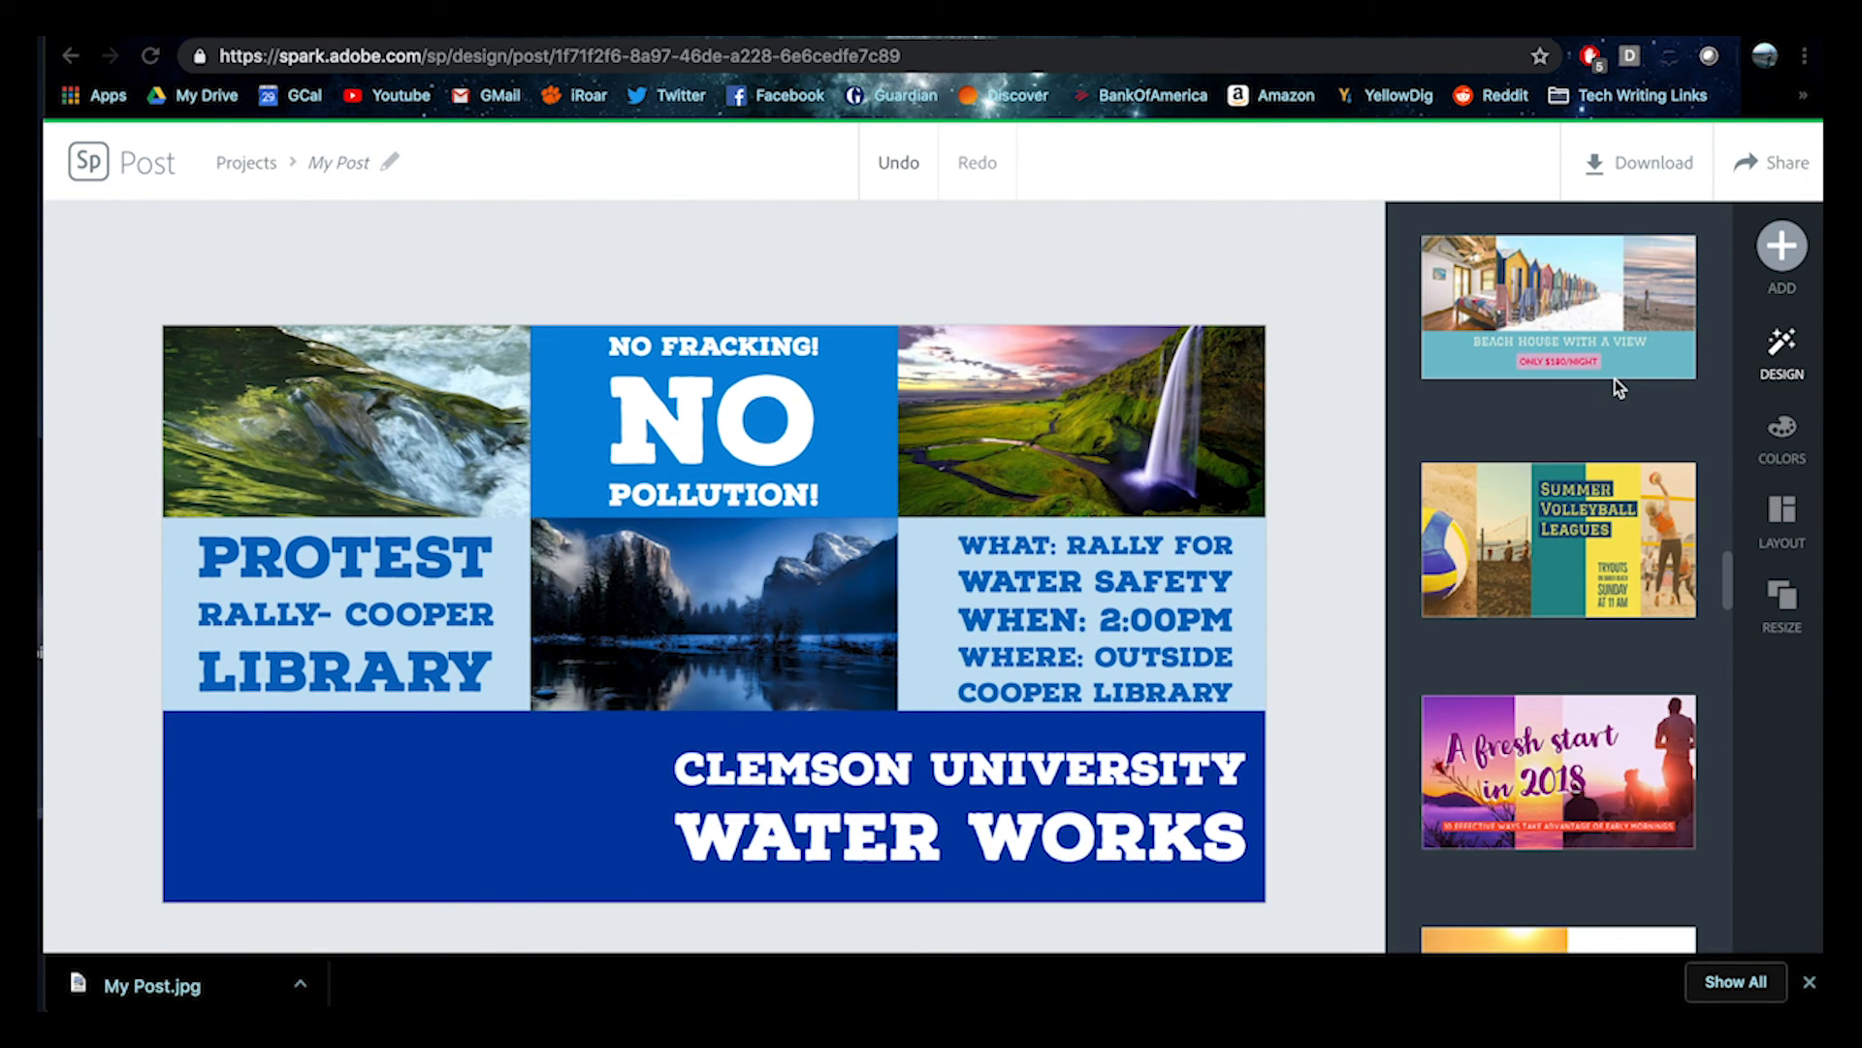
- Review the grid layout options and the available resize formats for social media, print, standard sizes and blog posts
{"action": "left_click", "coordinate": [1782, 514]}
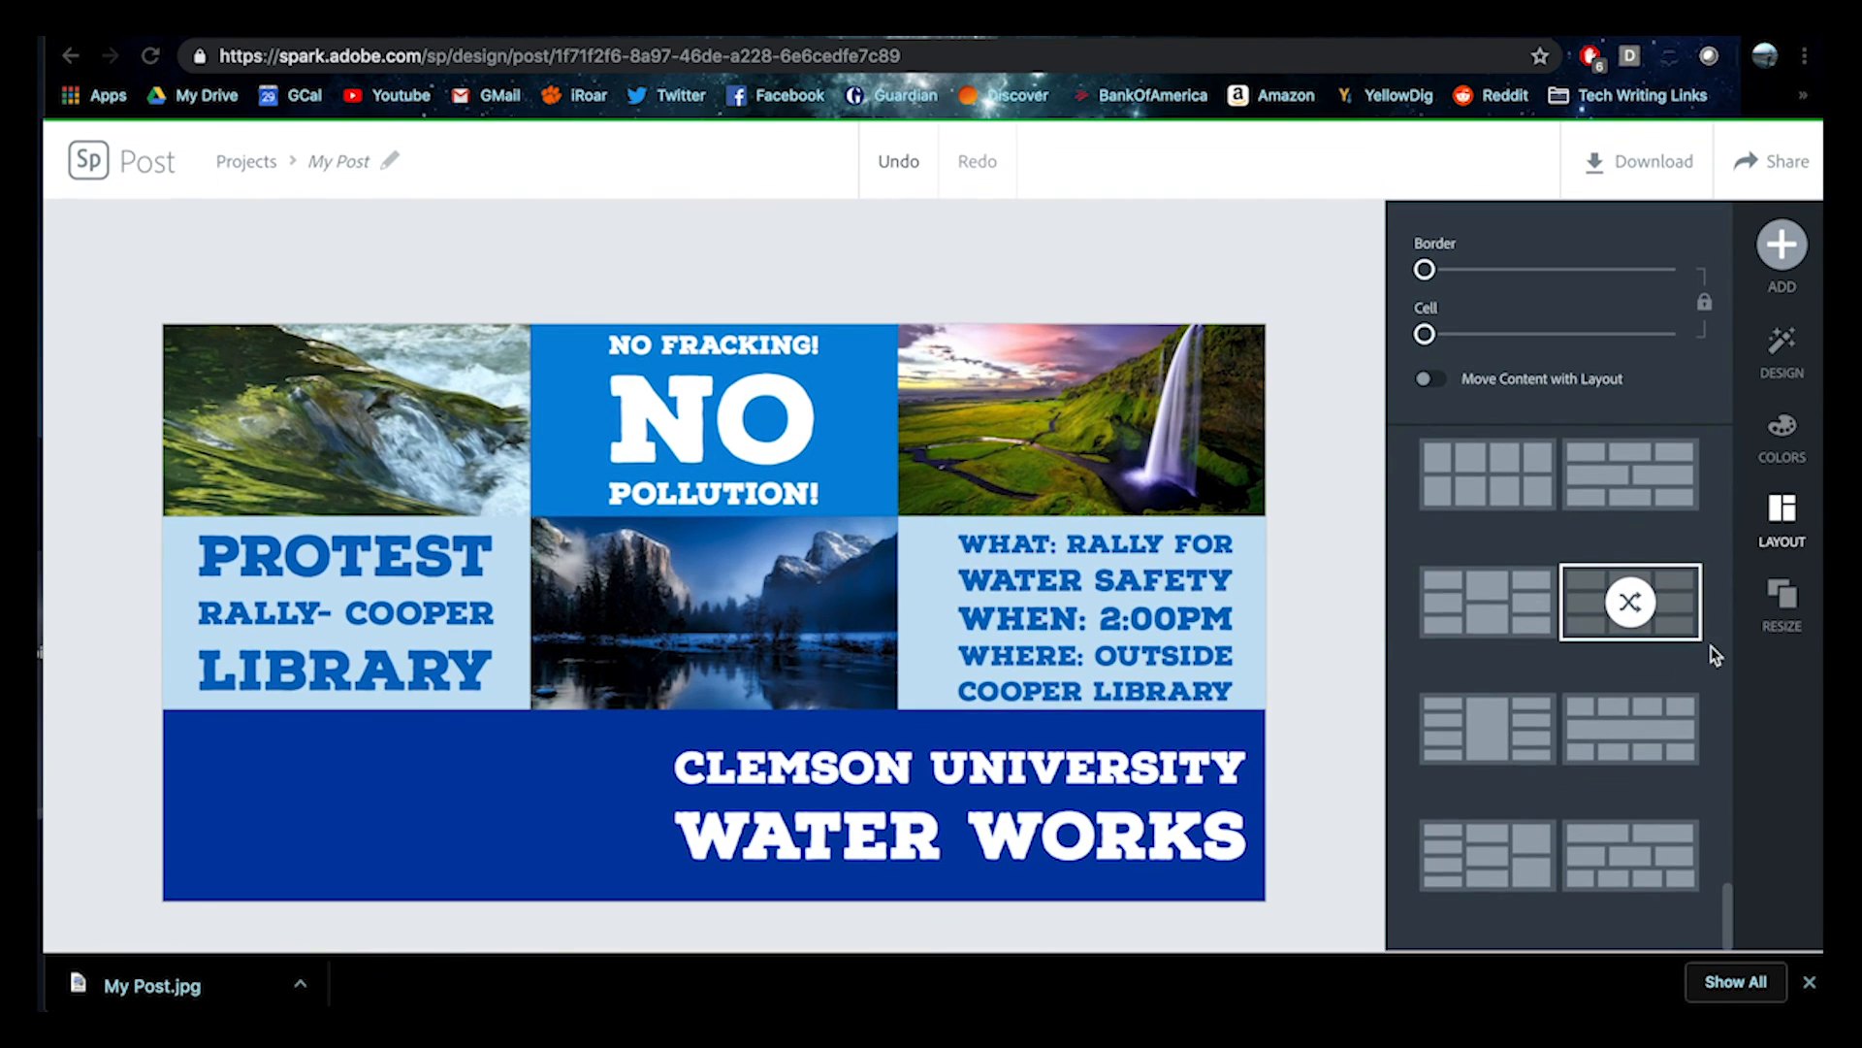
{"action": "left_click", "coordinate": [1767, 629]}
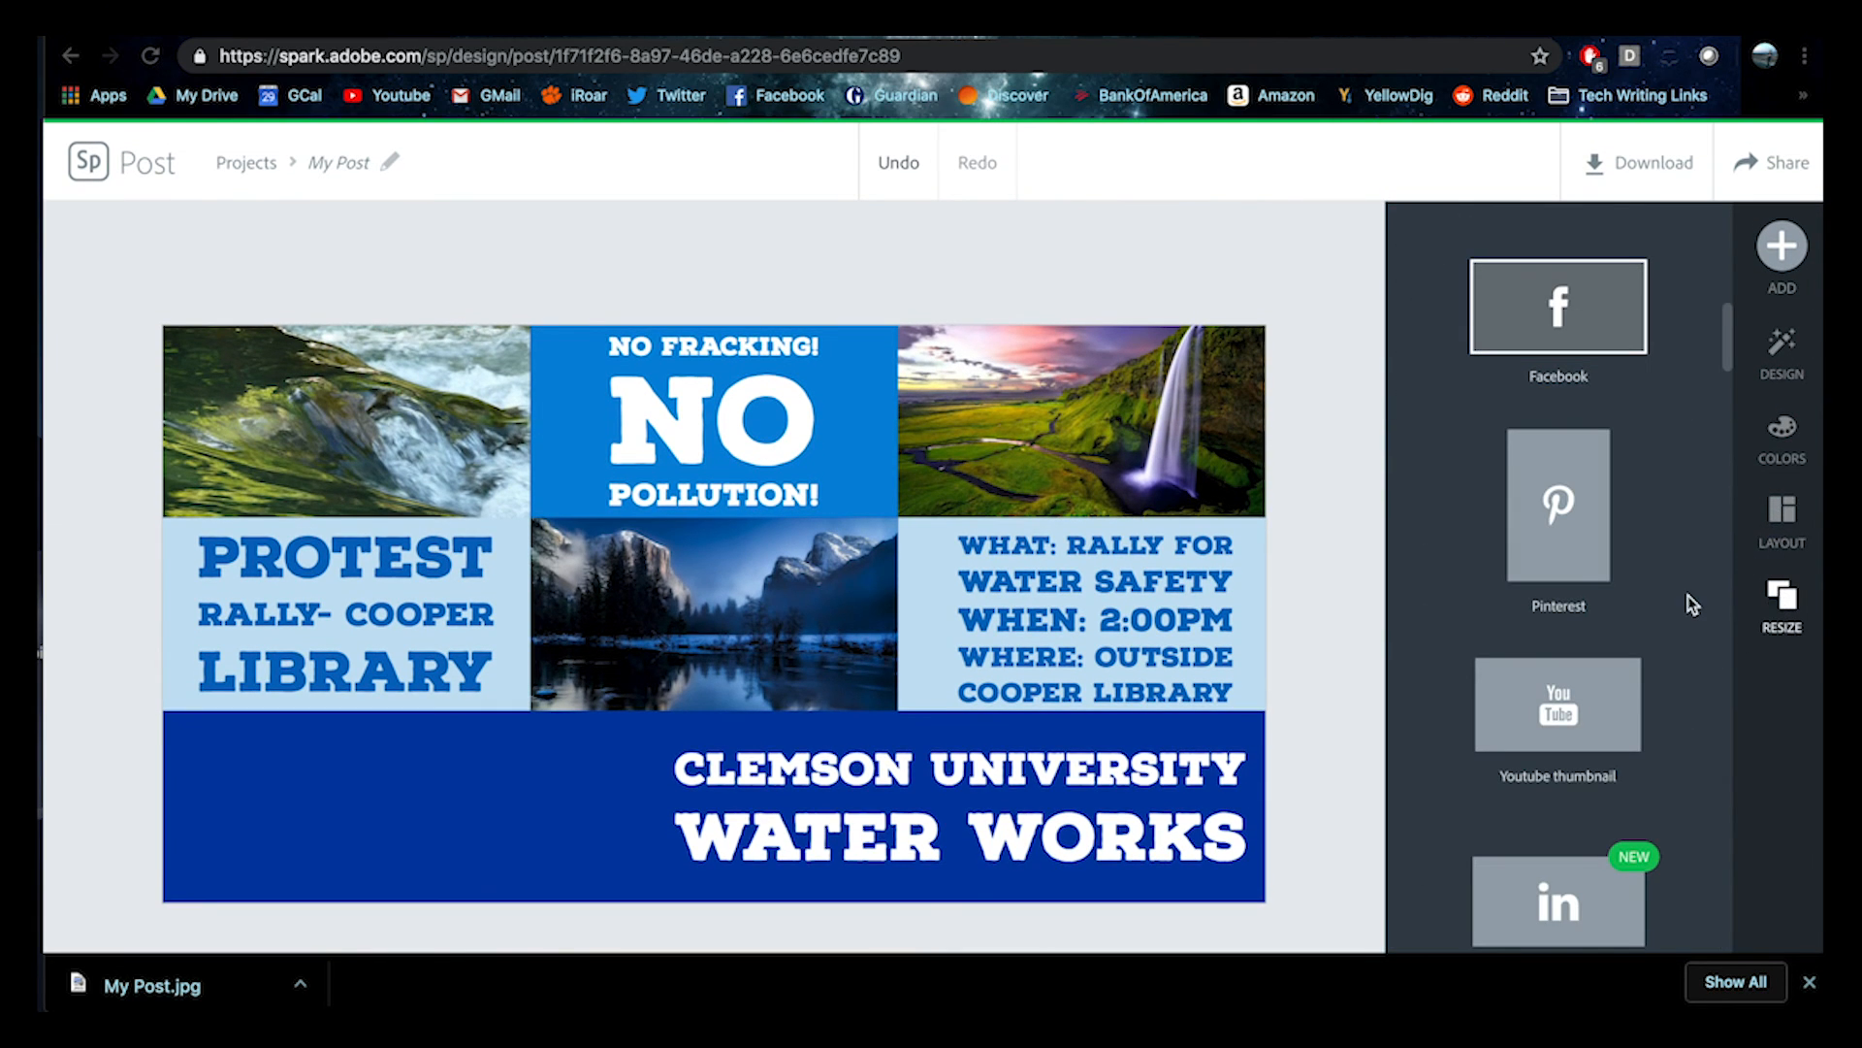
{"action": "scroll", "coordinate": [1690, 601], "scroll_direction": "down", "scroll_amount": 3}
{"action": "scroll", "coordinate": [1690, 603], "scroll_direction": "down", "scroll_amount": 10}
{"action": "scroll", "coordinate": [1688, 603], "scroll_direction": "up", "scroll_amount": 4}
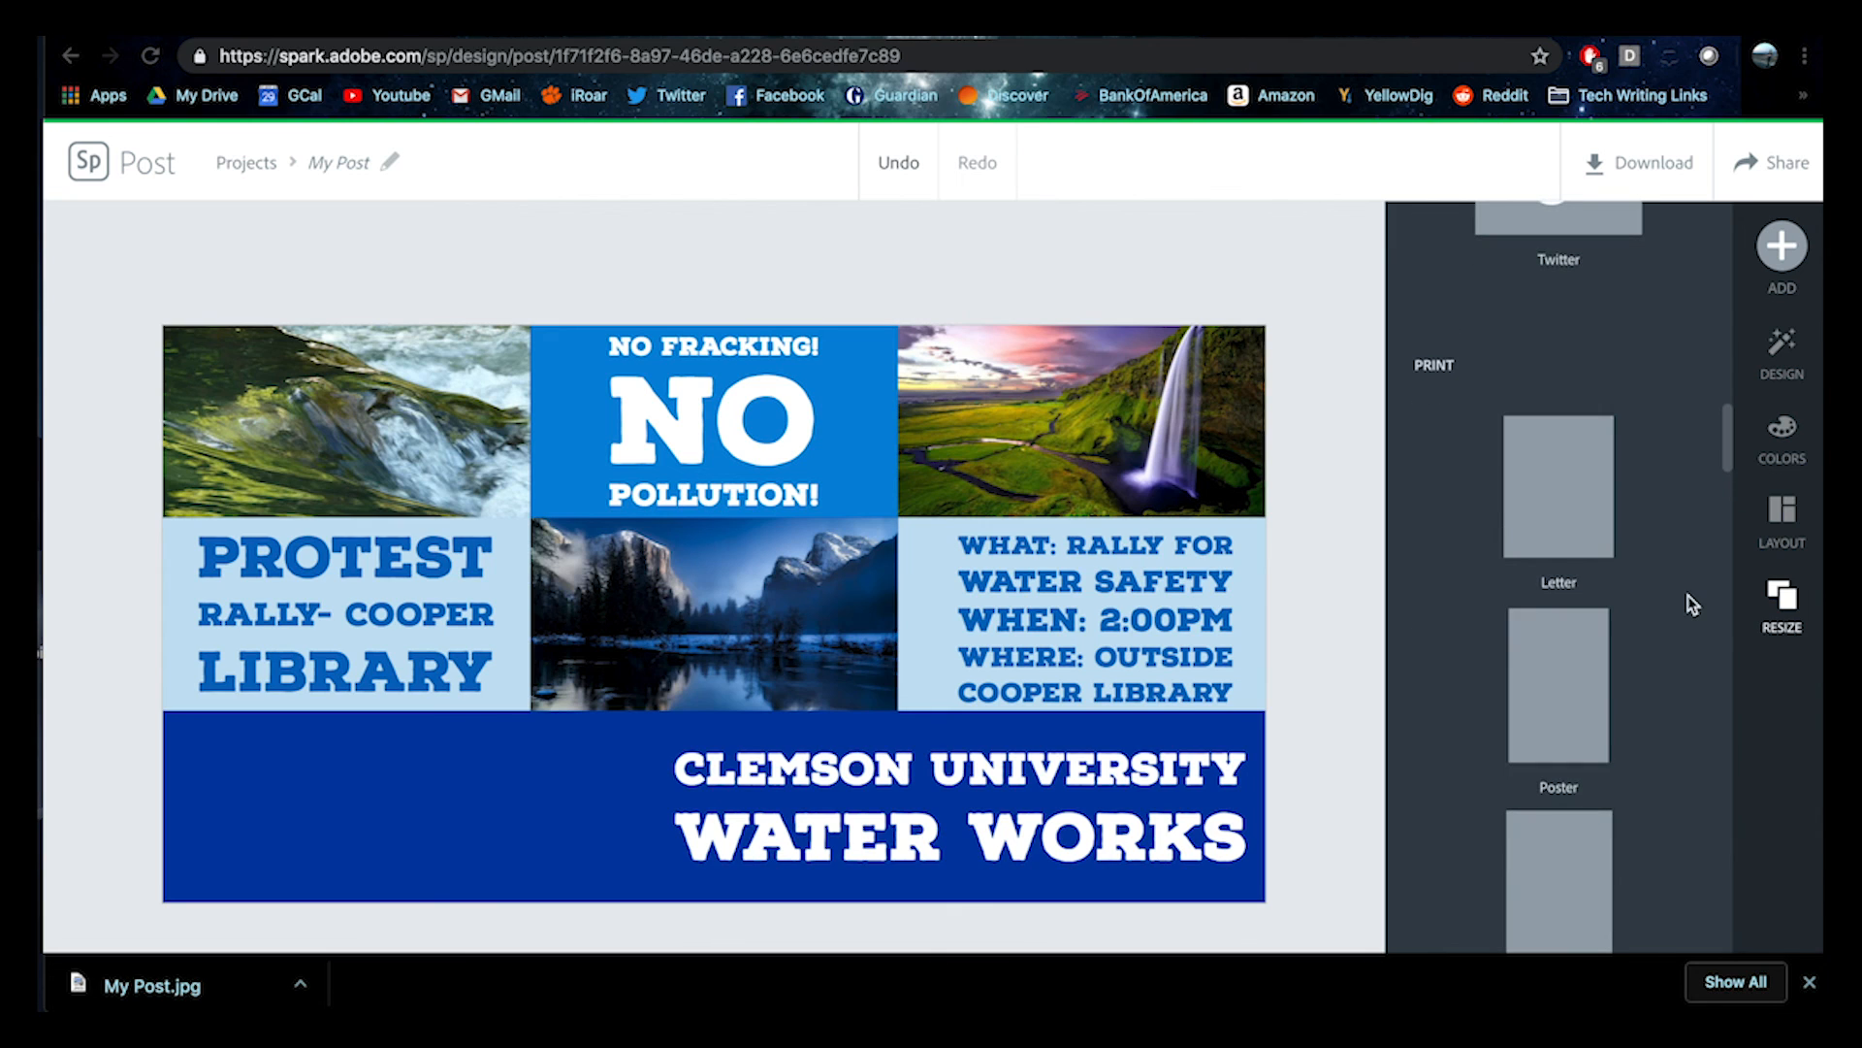
{"action": "scroll", "coordinate": [1643, 362], "scroll_direction": "up", "scroll_amount": 8}
{"action": "scroll", "coordinate": [1643, 362], "scroll_direction": "down", "scroll_amount": 3}
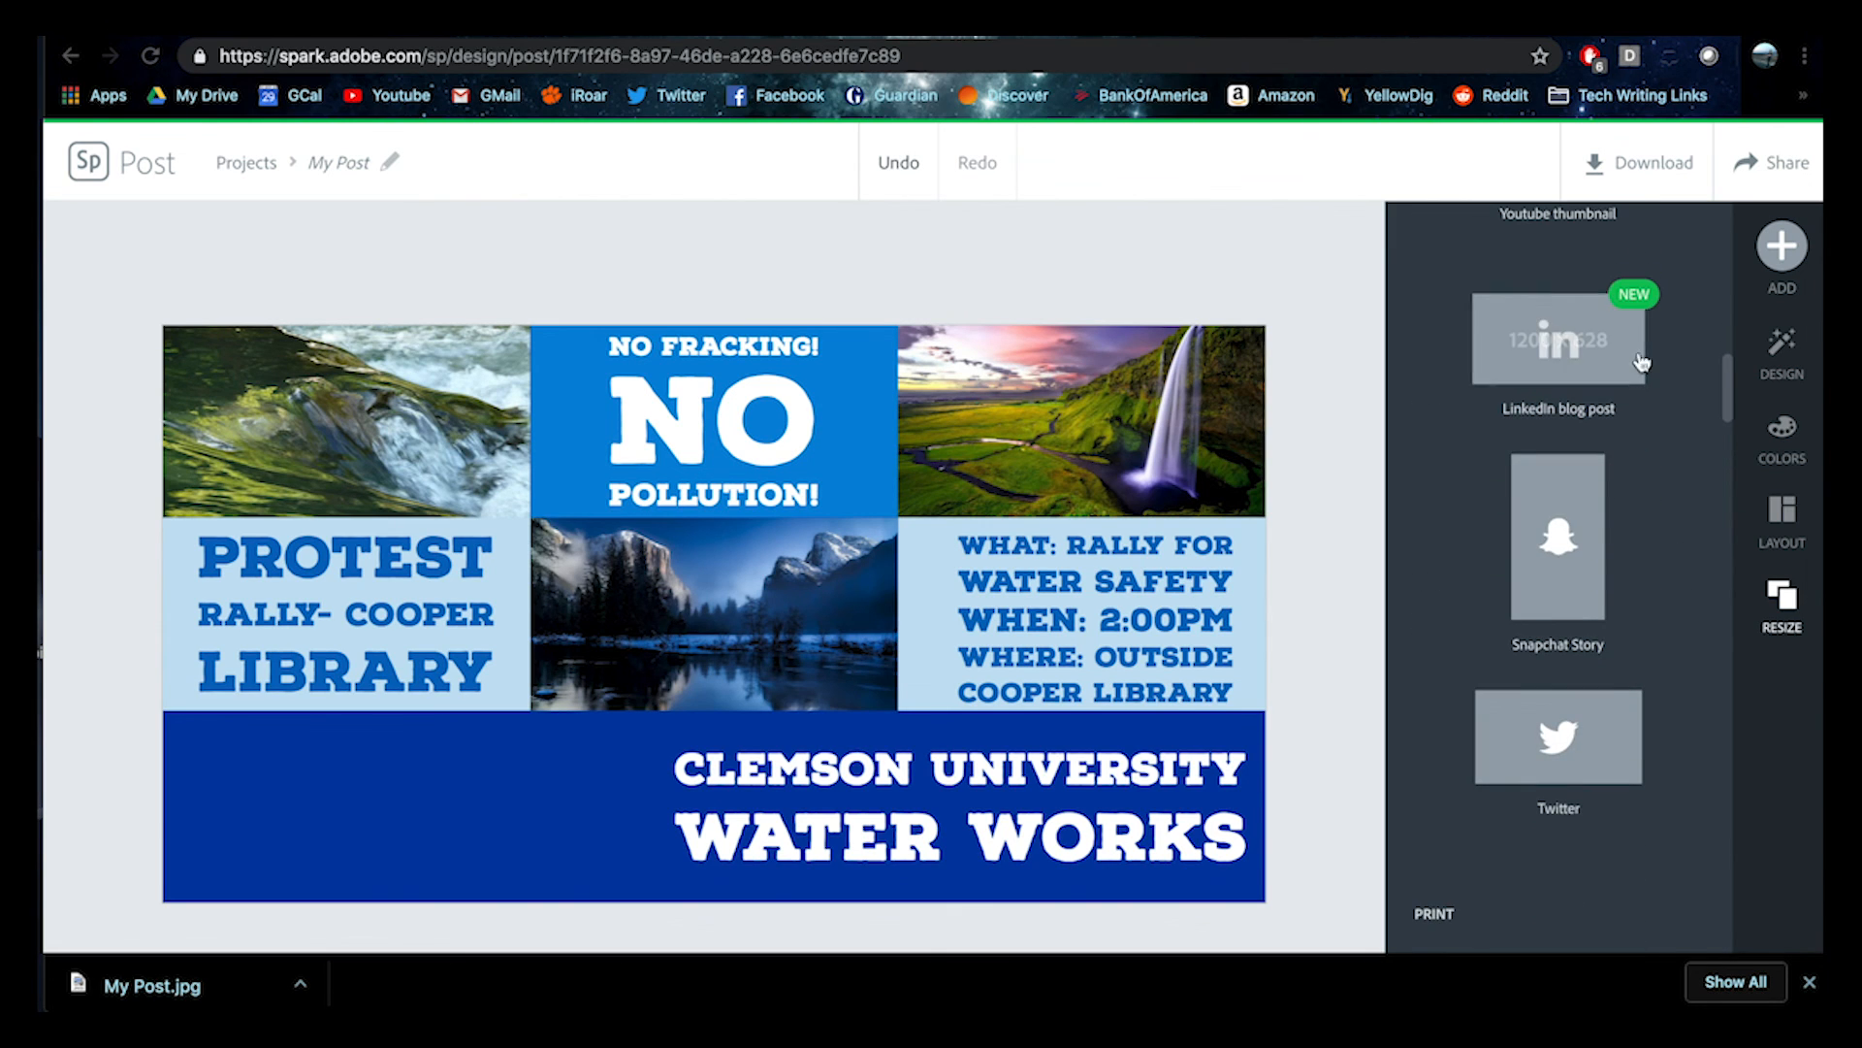
{"action": "scroll", "coordinate": [1696, 512], "scroll_direction": "down", "scroll_amount": 10}
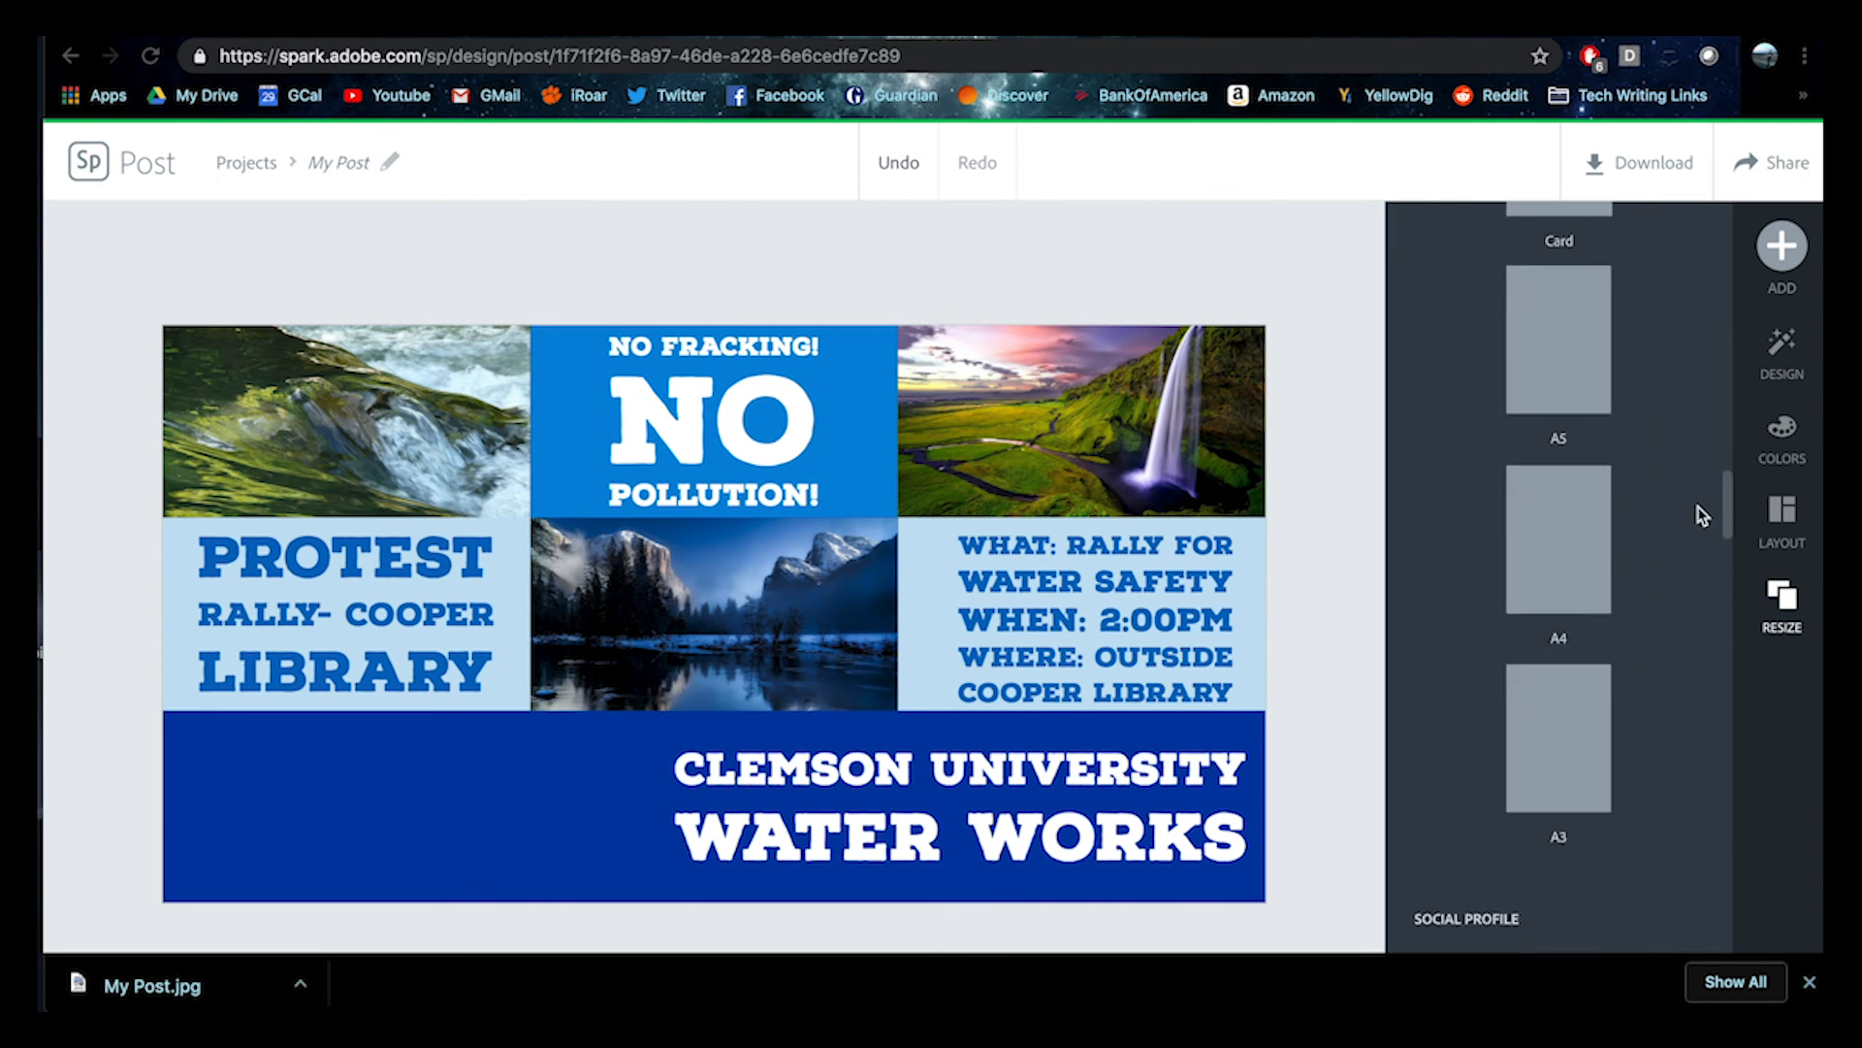
{"action": "scroll", "coordinate": [1696, 514], "scroll_direction": "down", "scroll_amount": 3}
{"action": "scroll", "coordinate": [1696, 514], "scroll_direction": "up", "scroll_amount": 2}
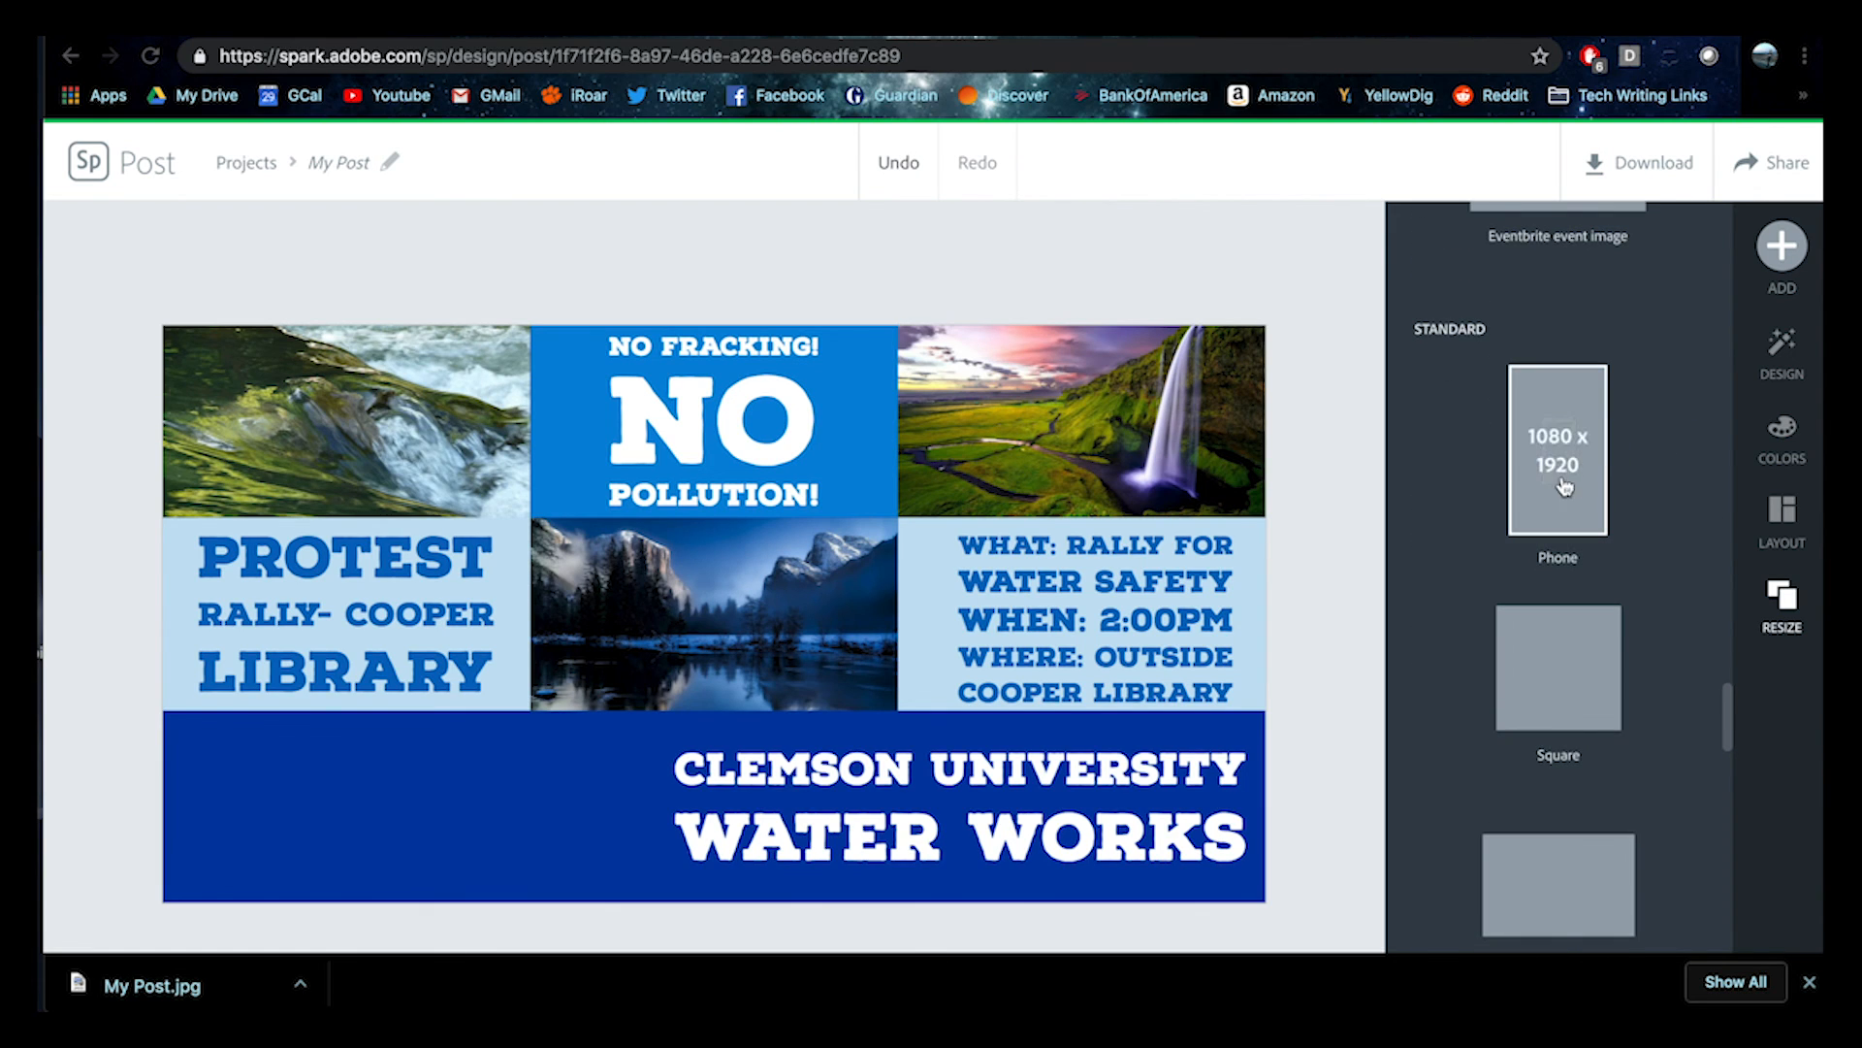
{"action": "scroll", "coordinate": [1644, 474], "scroll_direction": "down", "scroll_amount": 10}
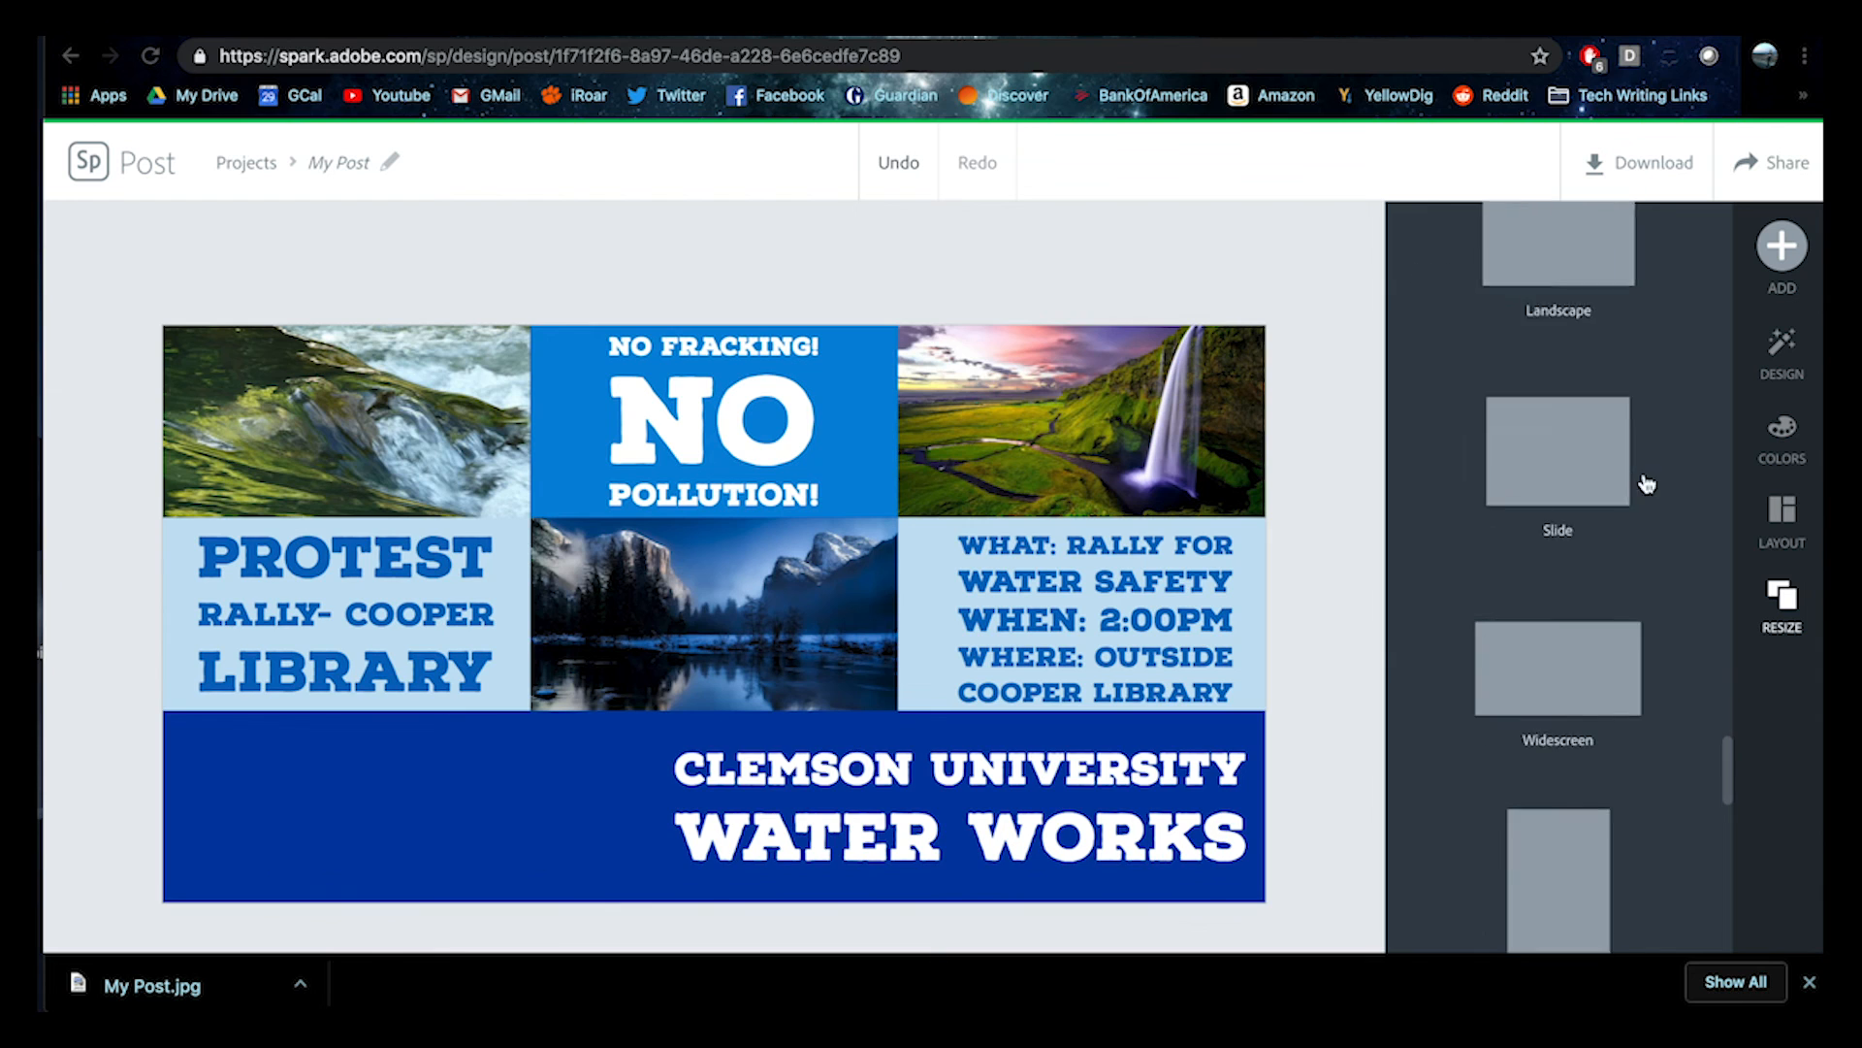
{"action": "scroll", "coordinate": [1644, 474], "scroll_direction": "down", "scroll_amount": 8}
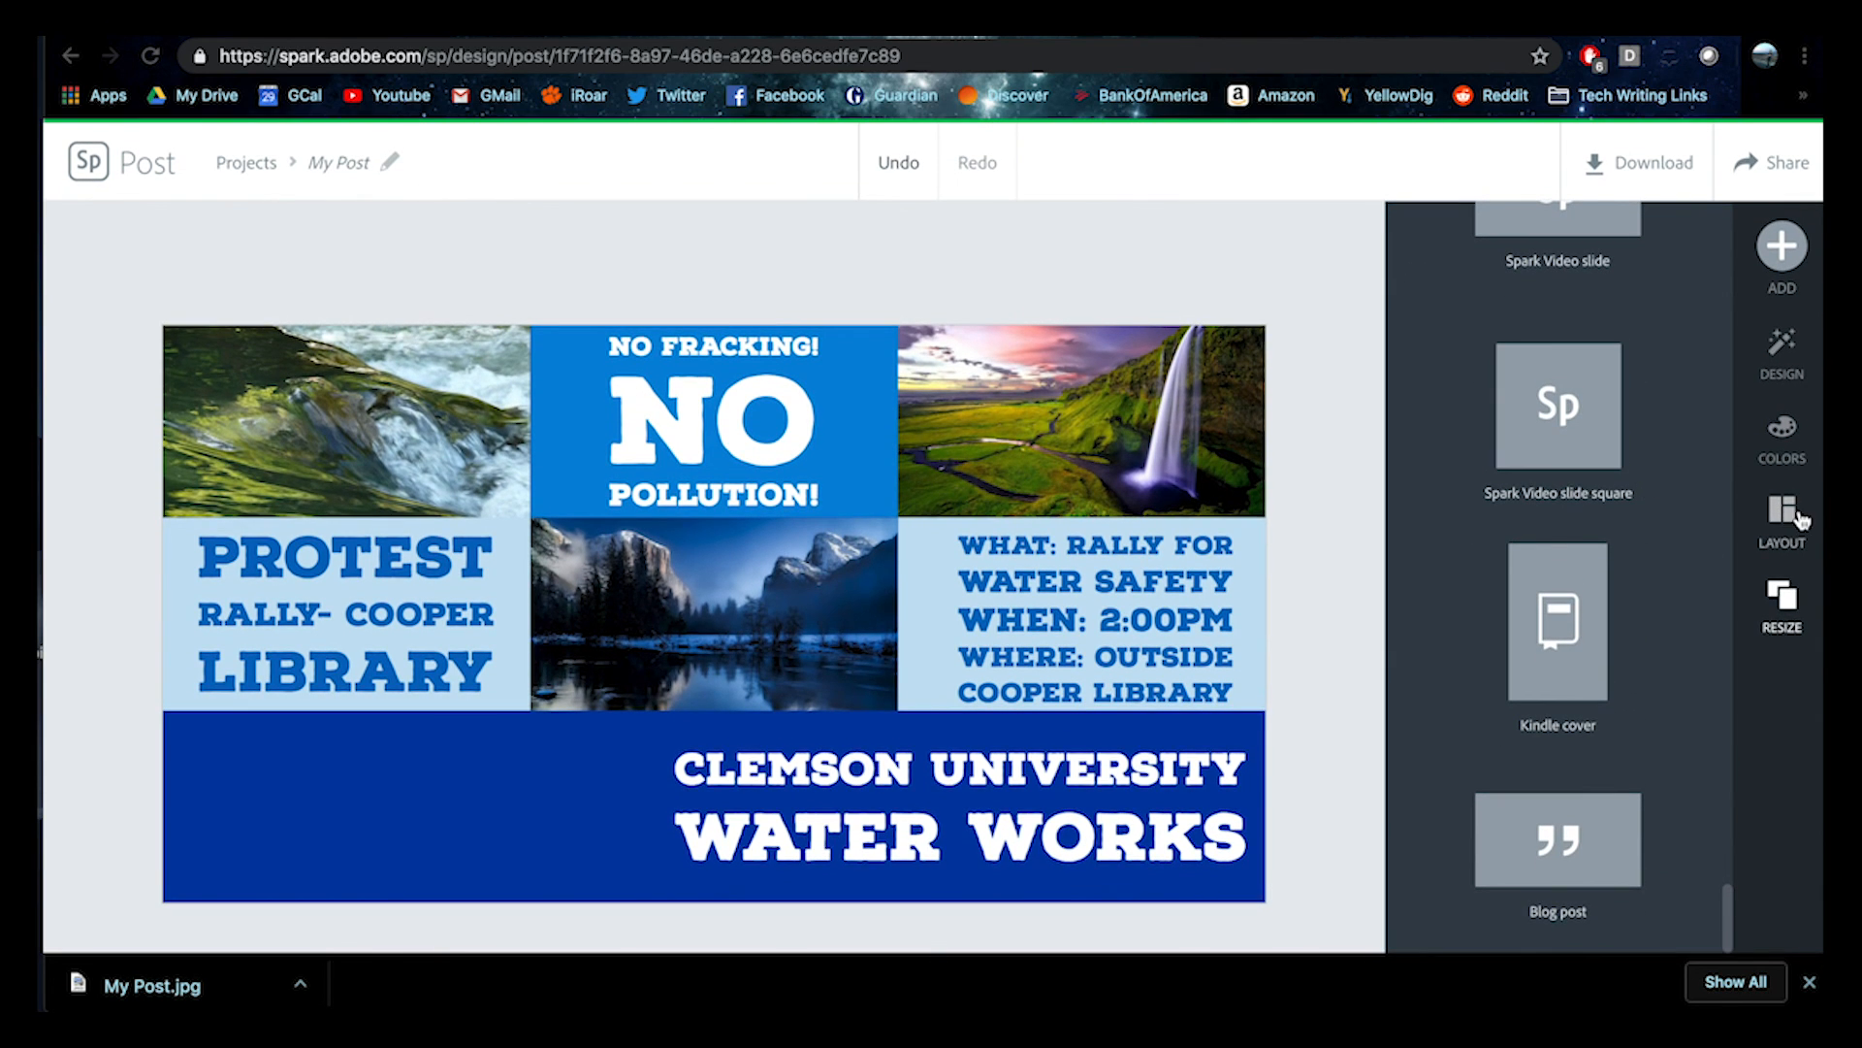
- Try the orange, yellow and green decorative palette on the graphic, replace it with the red, beige and teal one, and browse more palettes
{"action": "left_click", "coordinate": [1792, 441]}
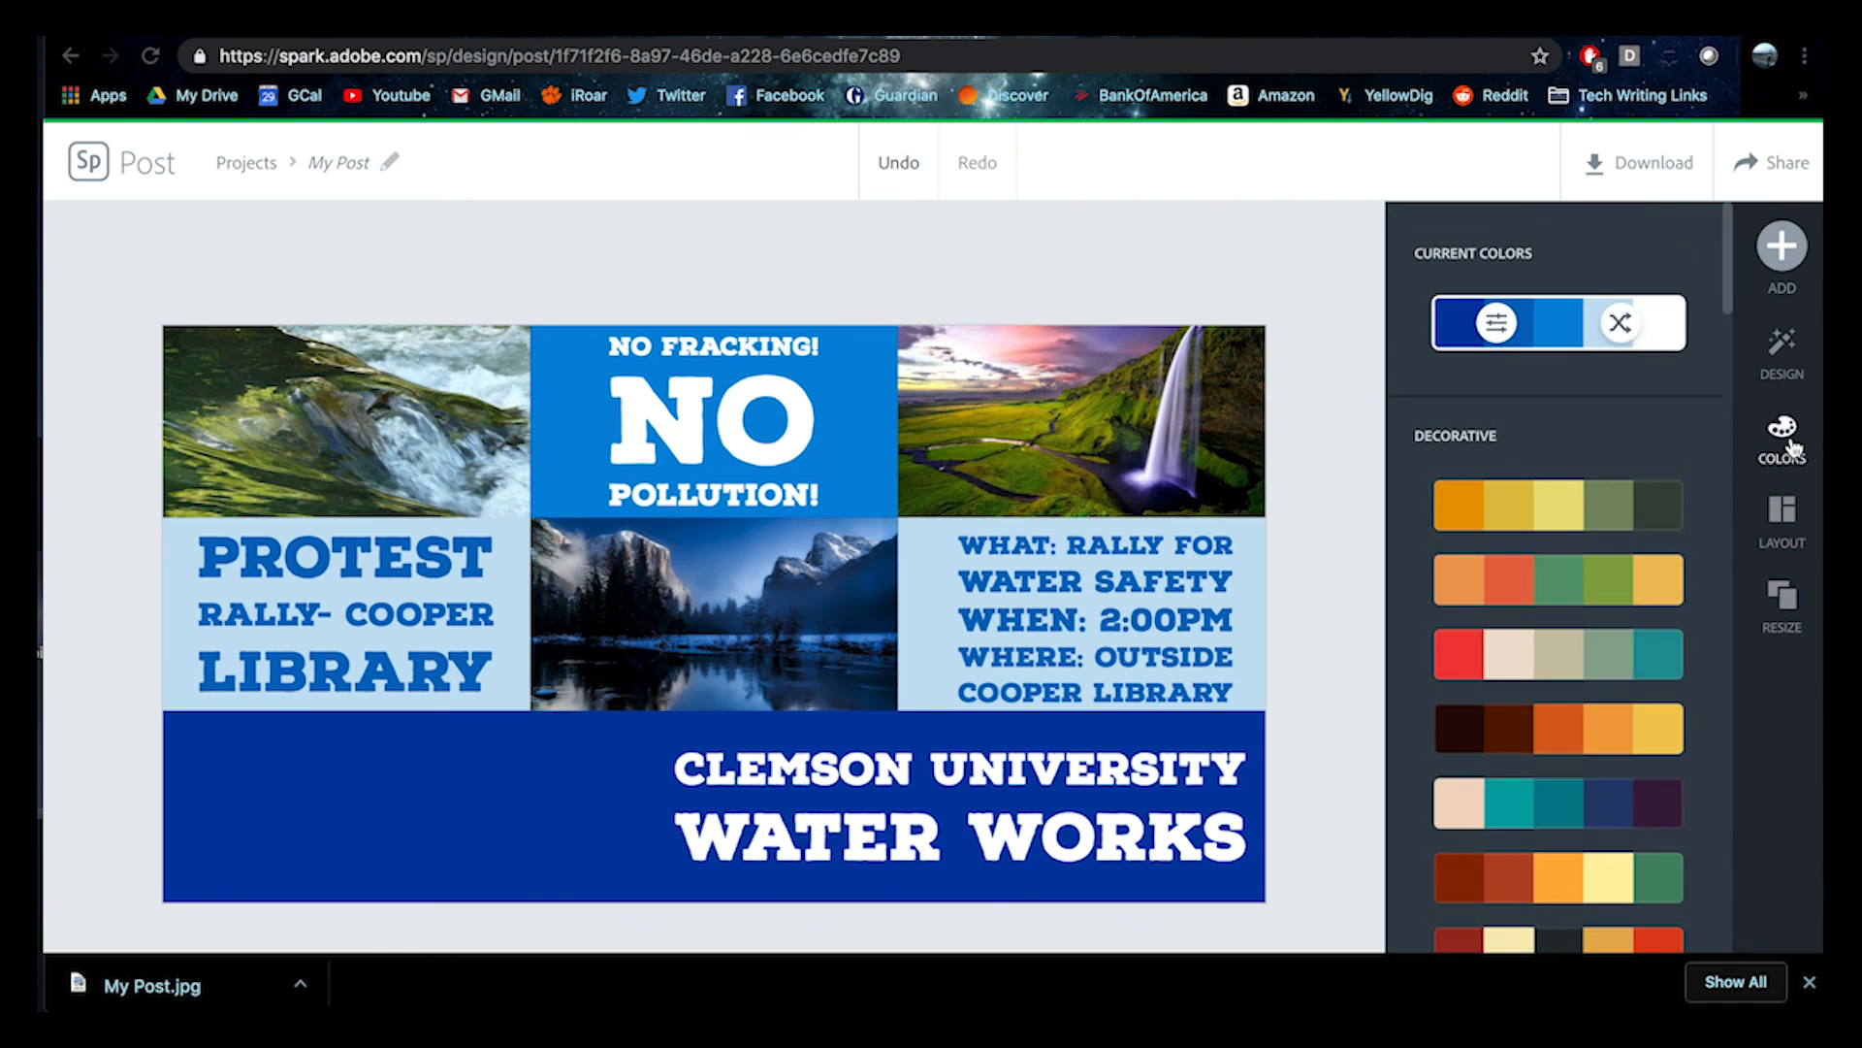
{"action": "left_click", "coordinate": [1648, 507]}
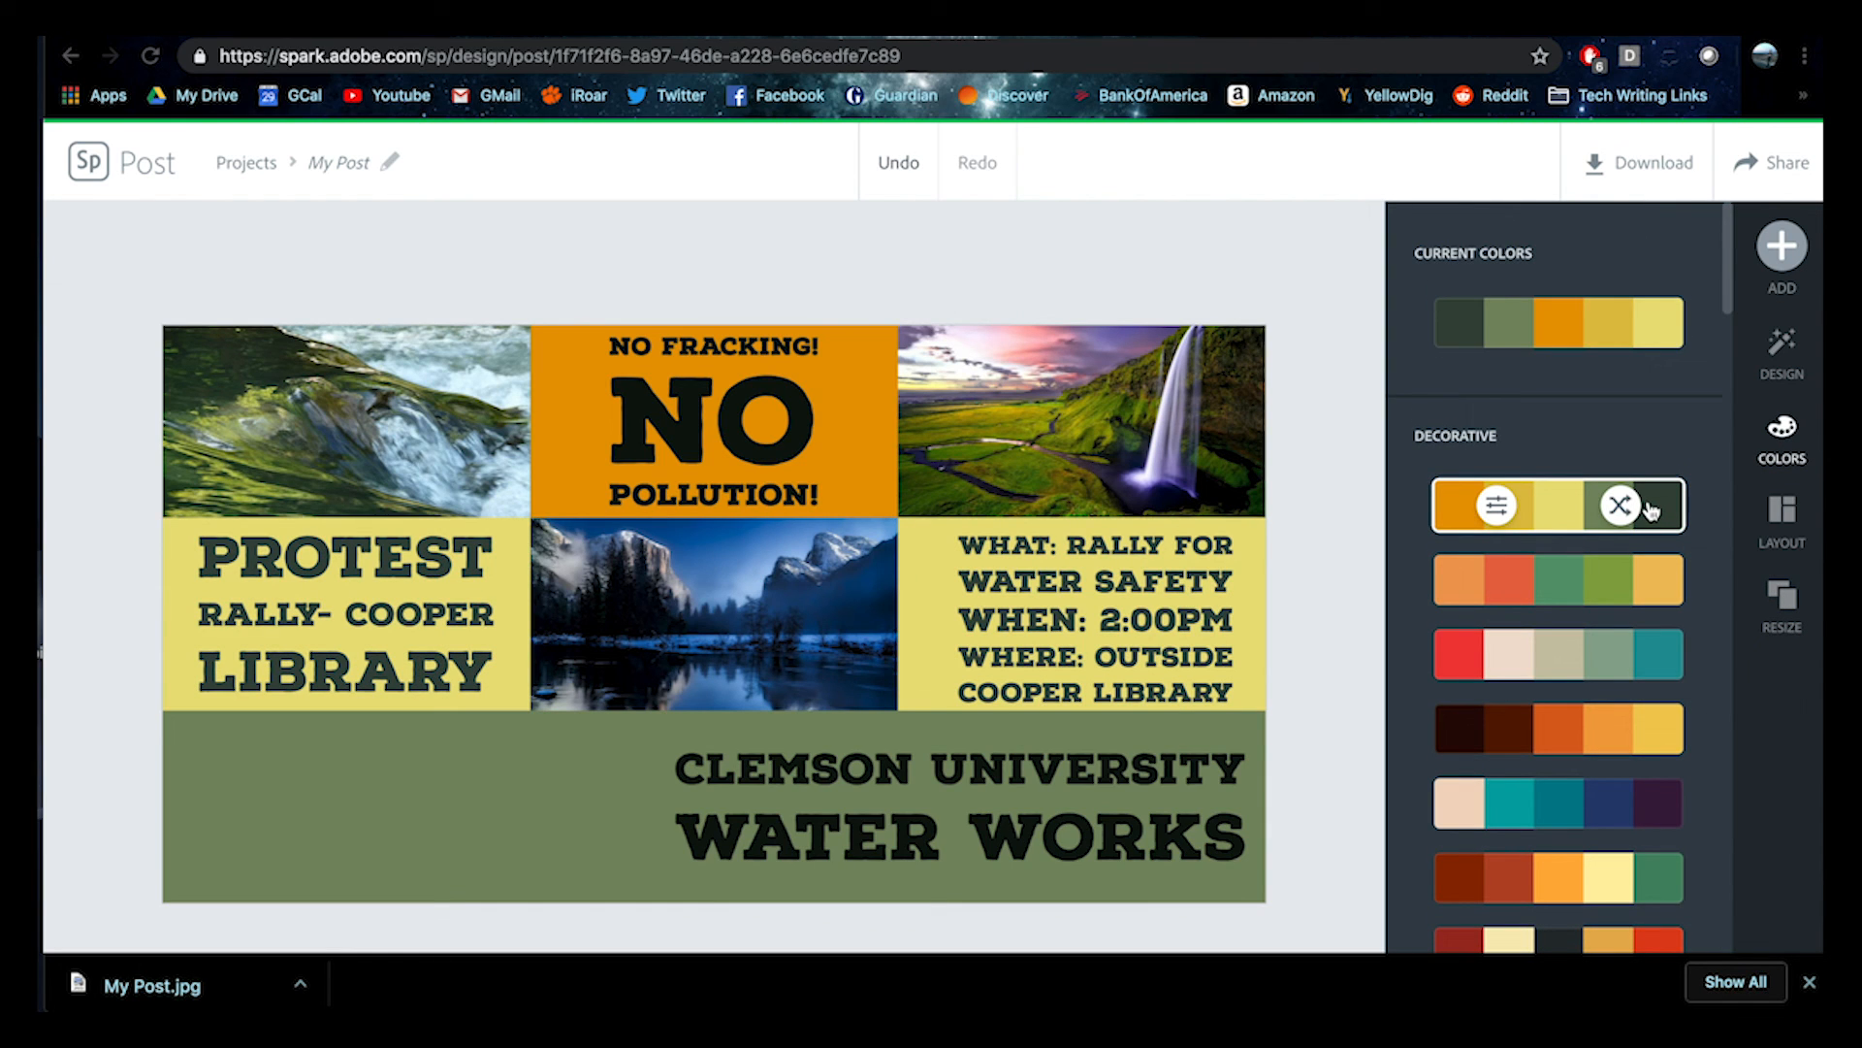
{"action": "scroll", "coordinate": [1650, 498], "scroll_direction": "down", "scroll_amount": 2}
{"action": "left_click", "coordinate": [1650, 482]}
{"action": "scroll", "coordinate": [1667, 487], "scroll_direction": "up", "scroll_amount": 2}
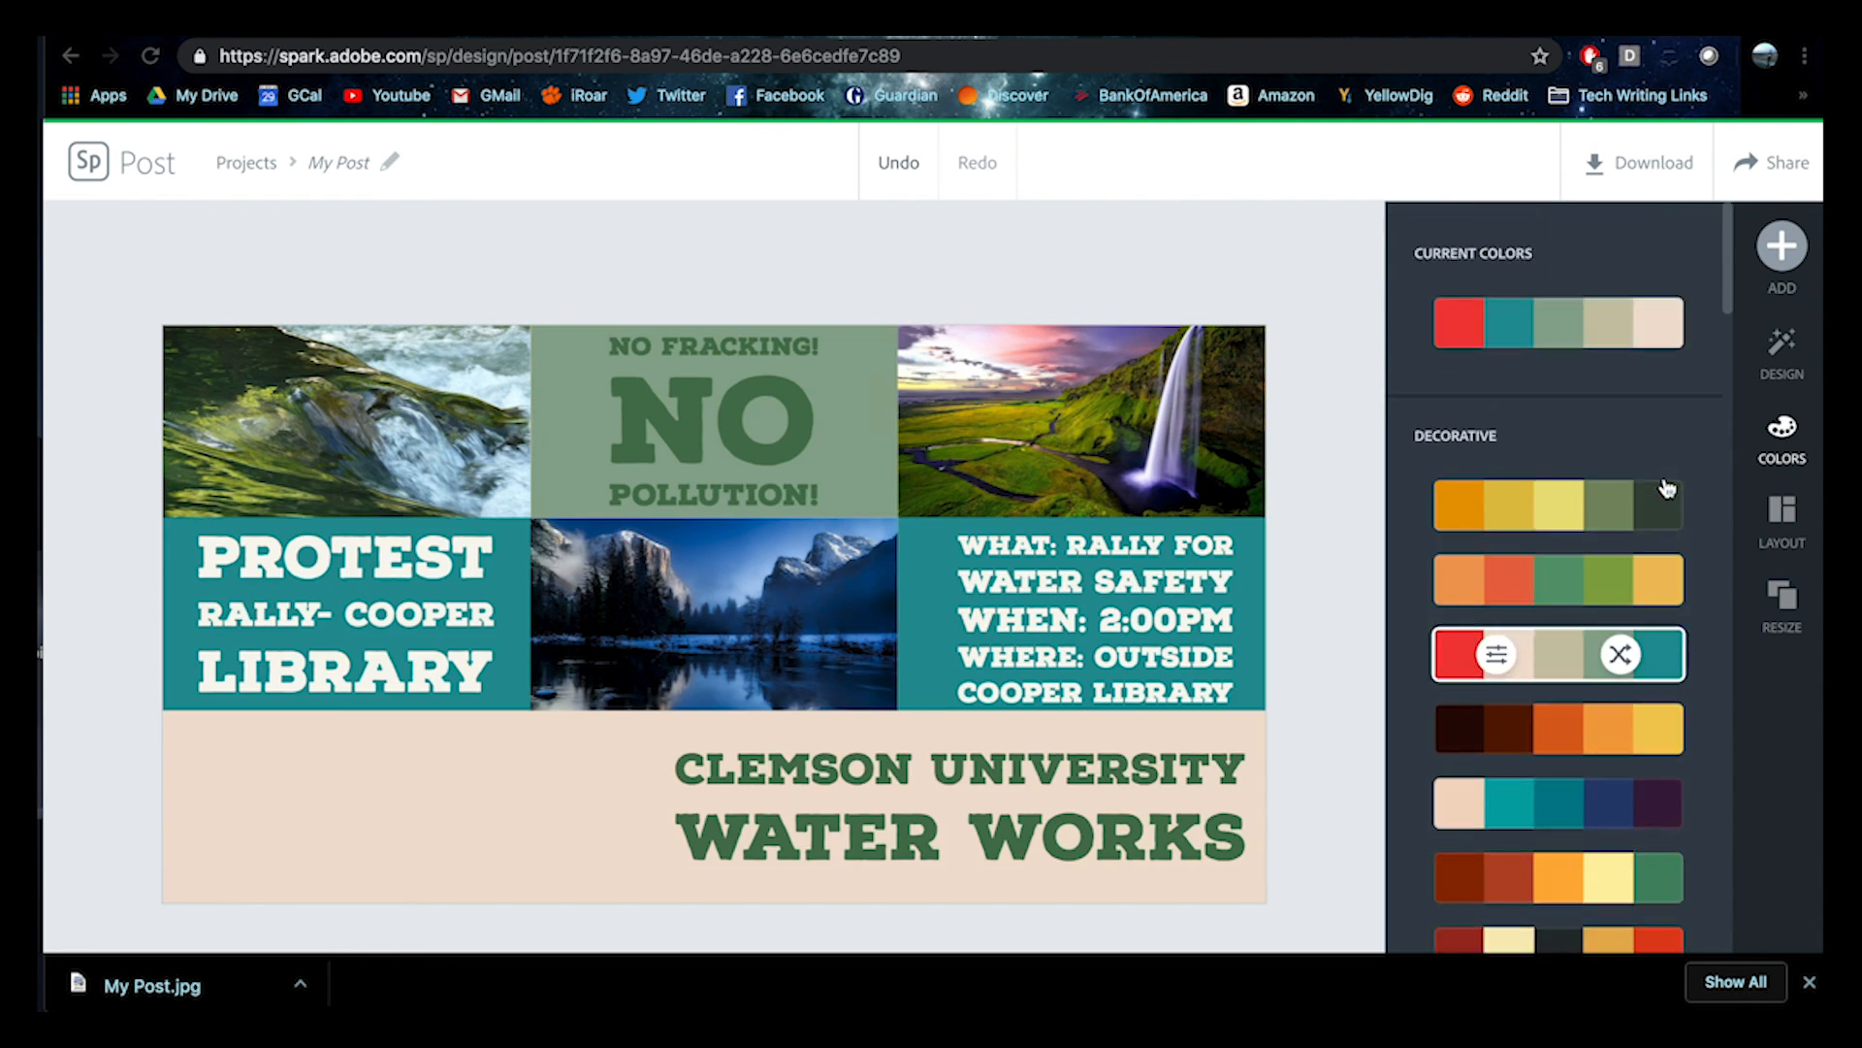
{"action": "scroll", "coordinate": [1662, 486], "scroll_direction": "down", "scroll_amount": 10}
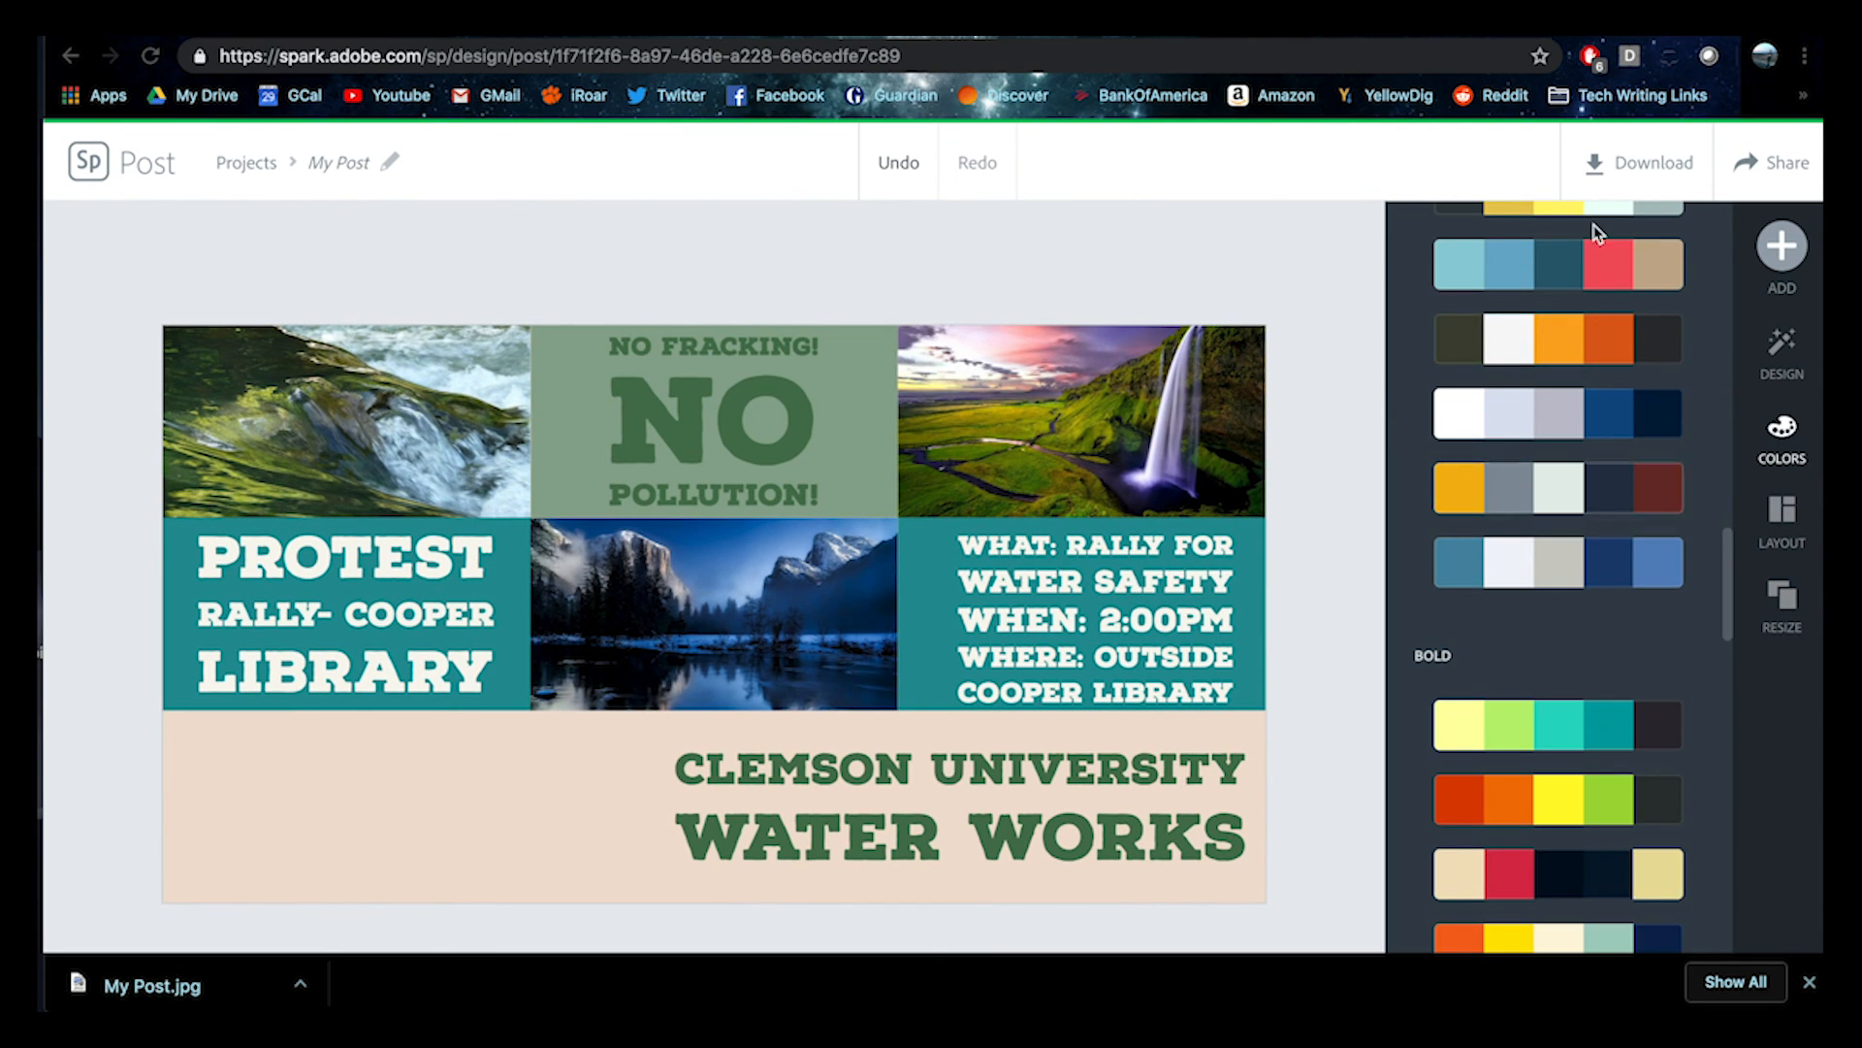